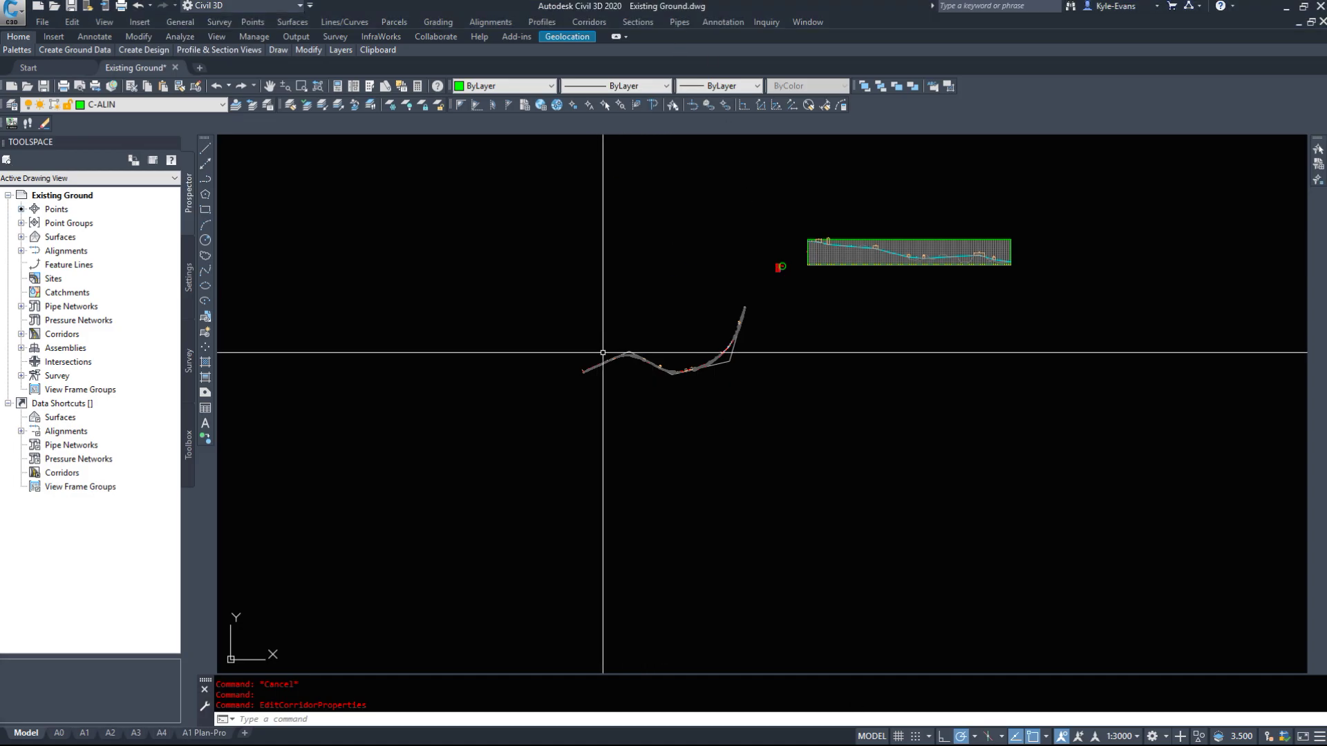
# Examine the road corridor in plan along the stretch from about station 1+400 to 2+000.
pyautogui.scroll(4, 633, 358)
pyautogui.scroll(6, 634, 358)
pyautogui.scroll(-1, 545, 308)
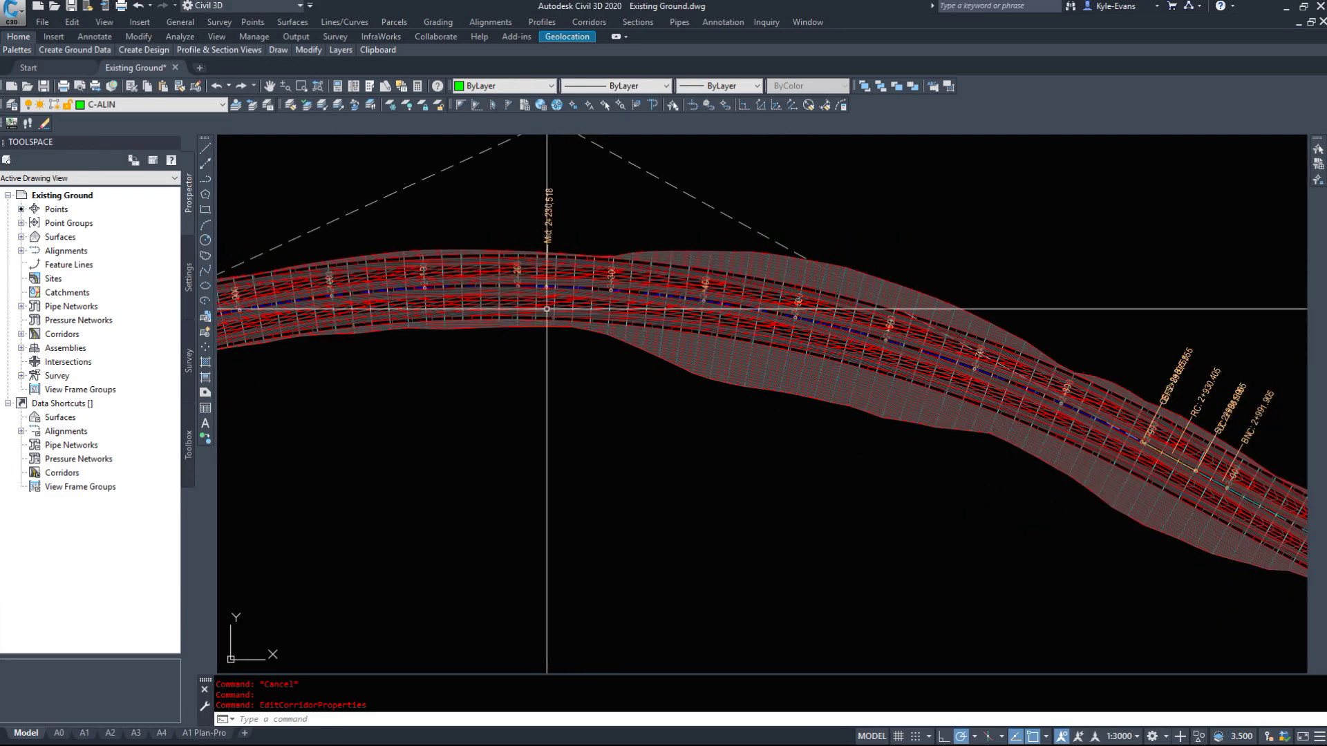
pyautogui.moveTo(545, 308); pyautogui.dragTo(819, 375, button='middle')
pyautogui.scroll(6, 715, 345)
pyautogui.scroll(-3, 710, 344)
pyautogui.scroll(3, 710, 345)
pyautogui.scroll(-6, 710, 345)
pyautogui.moveTo(576, 449); pyautogui.dragTo(794, 385, button='middle')
pyautogui.scroll(4, 1179, 282)
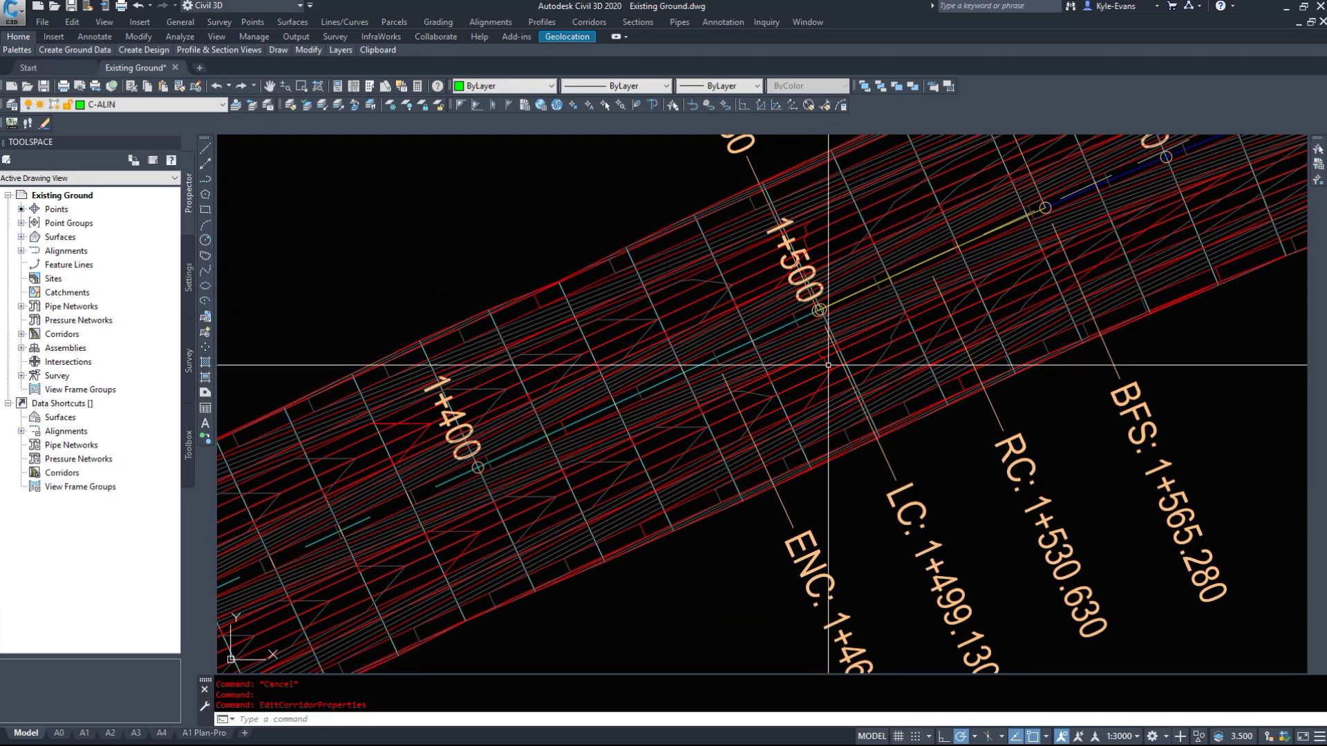
pyautogui.moveTo(1179, 283); pyautogui.dragTo(558, 549, button='middle')
pyautogui.moveTo(931, 363); pyautogui.dragTo(706, 474, button='middle')
pyautogui.scroll(3, 722, 421)
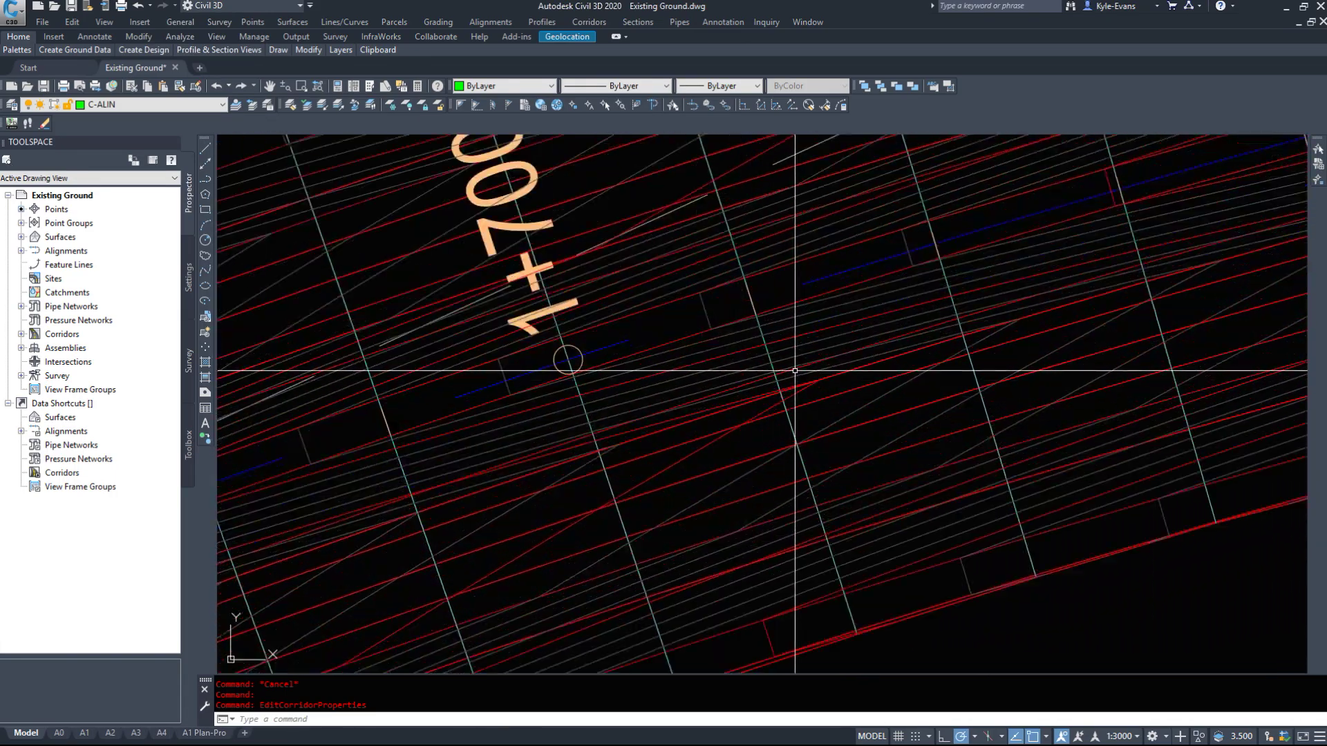
pyautogui.moveTo(935, 358); pyautogui.dragTo(630, 443, button='middle')
pyautogui.moveTo(1081, 307); pyautogui.dragTo(518, 471, button='middle')
pyautogui.scroll(-3, 665, 433)
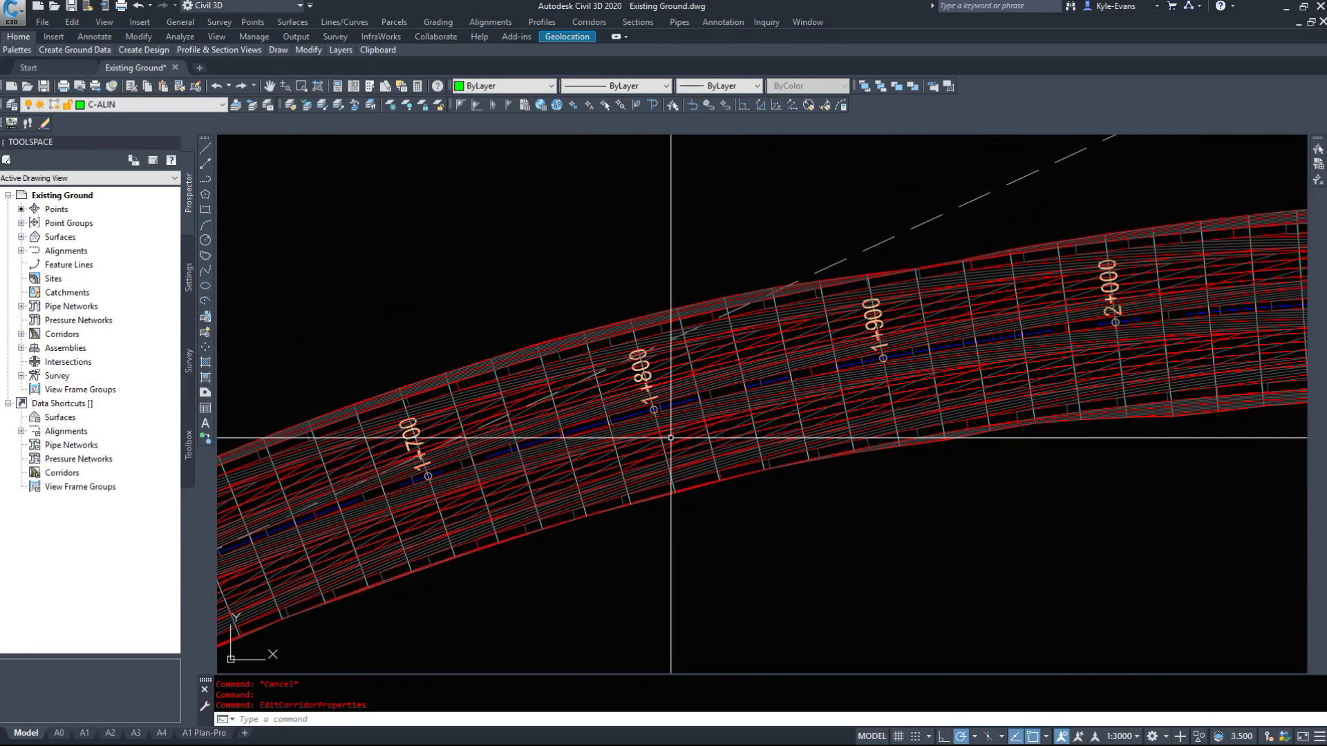
pyautogui.scroll(-6, 711, 459)
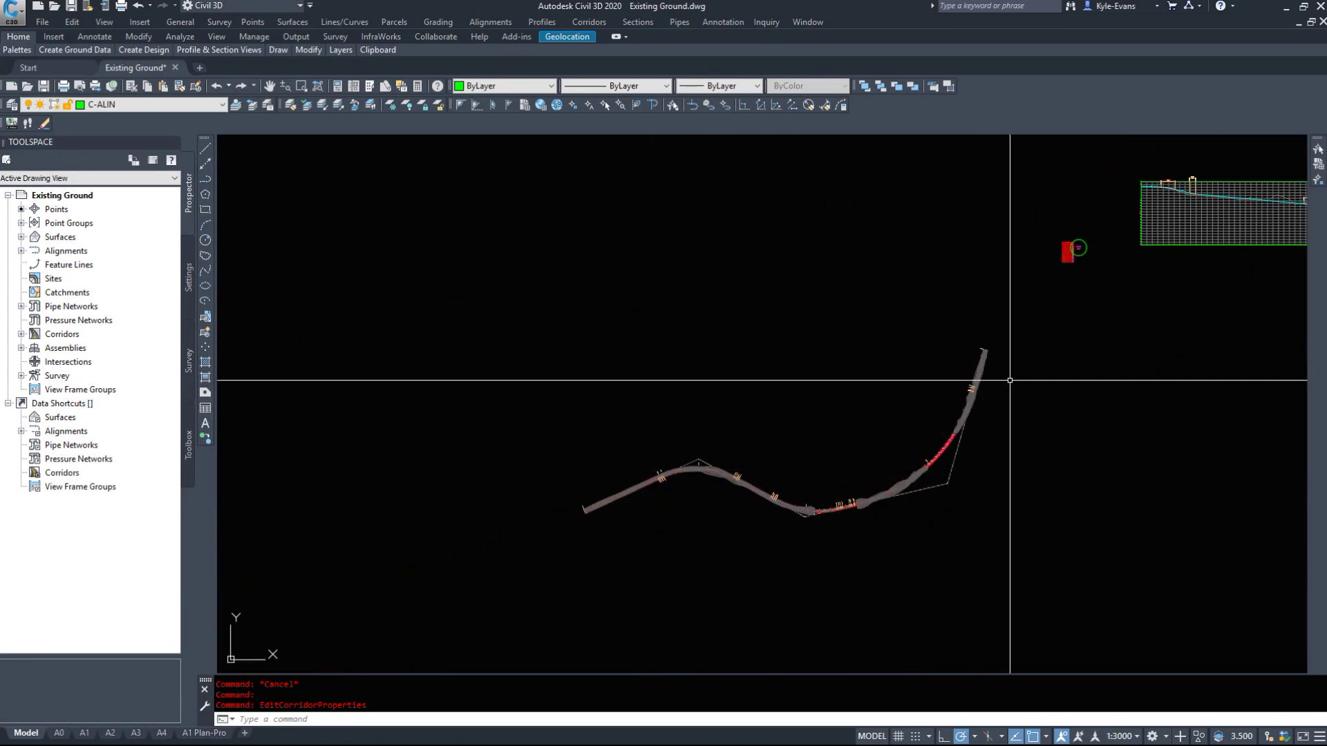
# Select the lane subassemblies of the assembly's right-hand carriageway to inspect them, and clear the selection.
pyautogui.moveTo(1057, 302); pyautogui.dragTo(776, 370, button='middle')
pyautogui.scroll(8, 785, 297)
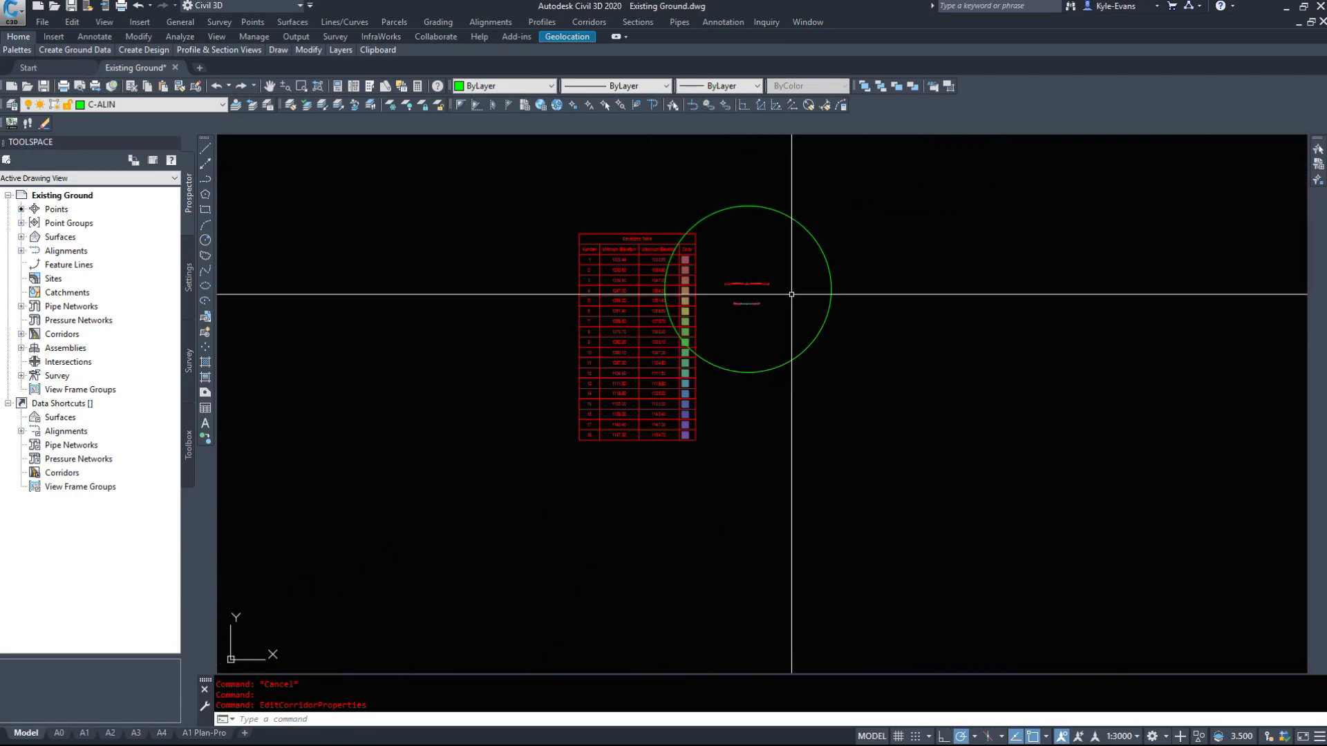
pyautogui.scroll(10, 746, 294)
pyautogui.scroll(3, 581, 435)
pyautogui.click(740, 458)
pyautogui.click(558, 390)
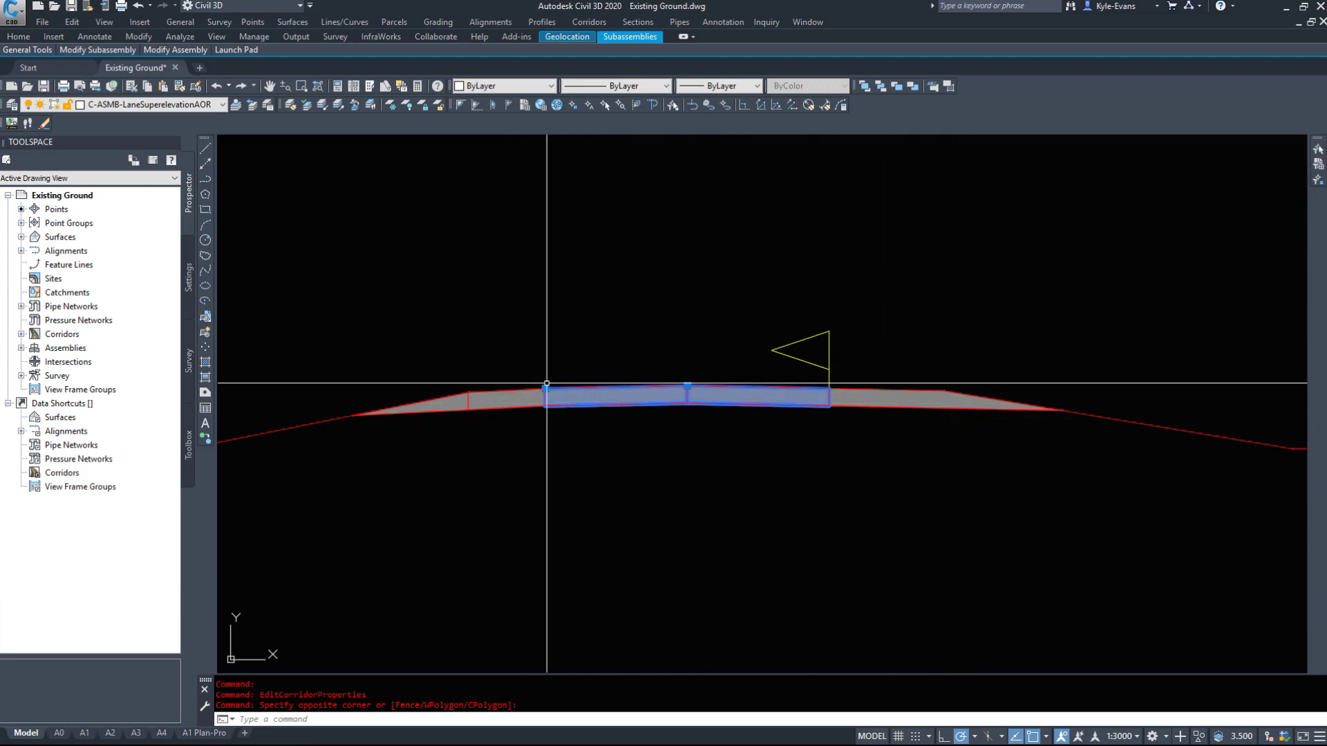
pyautogui.scroll(-2, 602, 444)
pyautogui.click(763, 437)
pyautogui.click(727, 407)
pyautogui.click(868, 459)
pyautogui.click(809, 393)
pyautogui.moveTo(607, 459); pyautogui.dragTo(991, 452, button='middle')
pyautogui.press('Escape')
# Highlight the lane subassemblies of the assembly's left-hand carriageway, compare them with the opposite carriageway, and clear the selection.
pyautogui.moveTo(485, 474); pyautogui.dragTo(725, 454, button='middle')
pyautogui.click(834, 414)
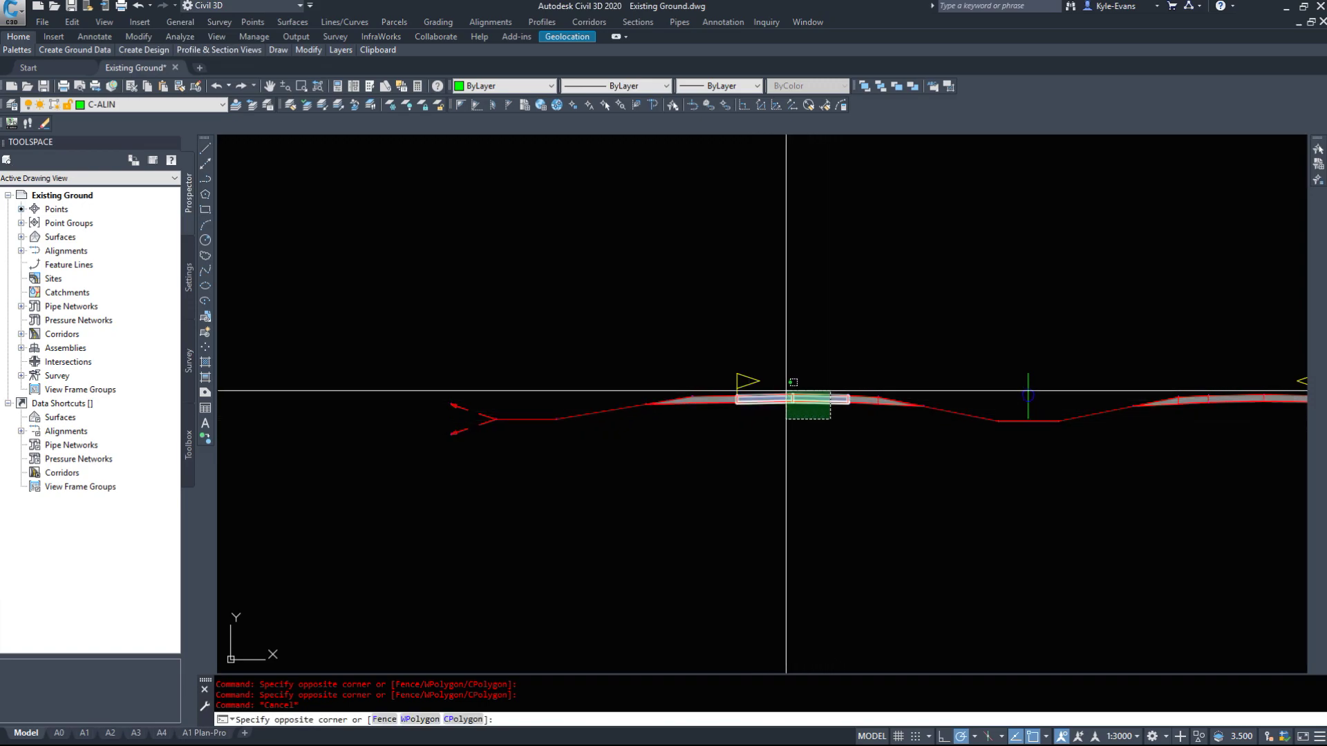
pyautogui.click(785, 391)
pyautogui.click(702, 417)
pyautogui.click(472, 360)
pyautogui.moveTo(981, 477); pyautogui.dragTo(483, 477, button='middle')
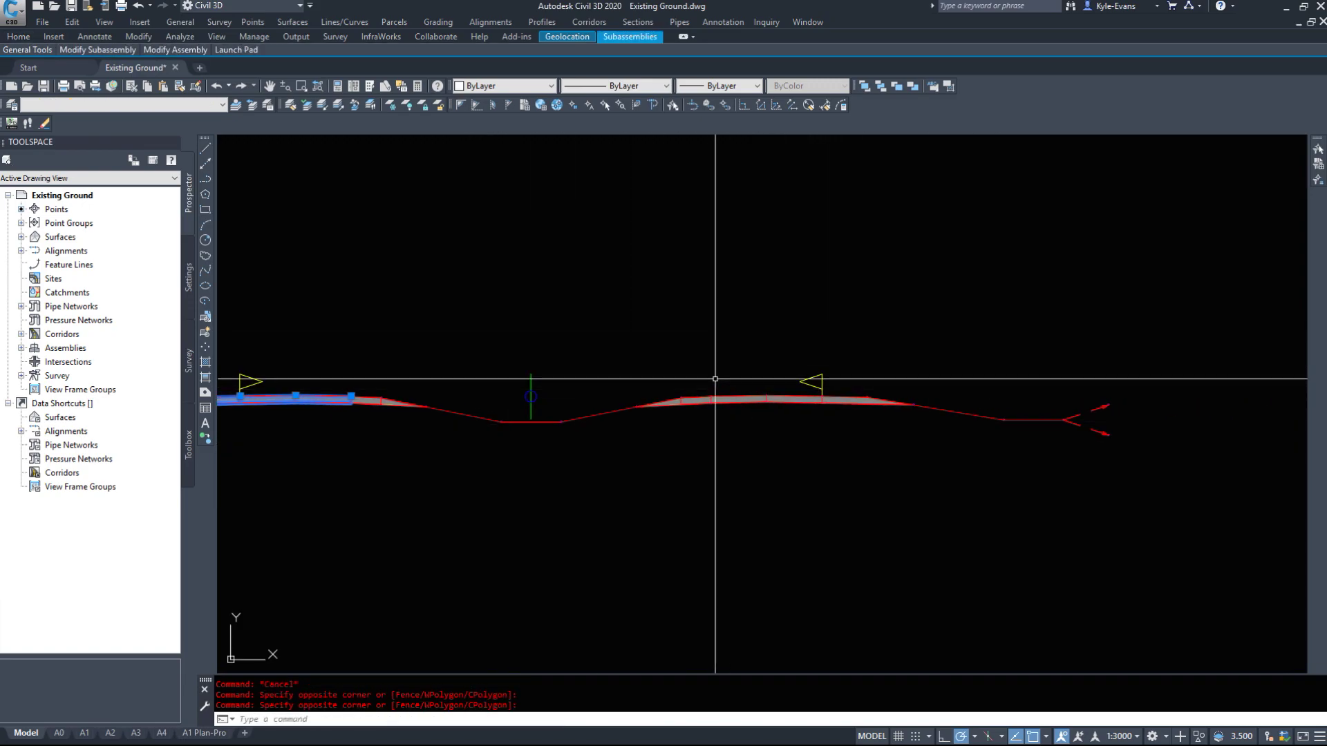
pyautogui.scroll(8, 733, 377)
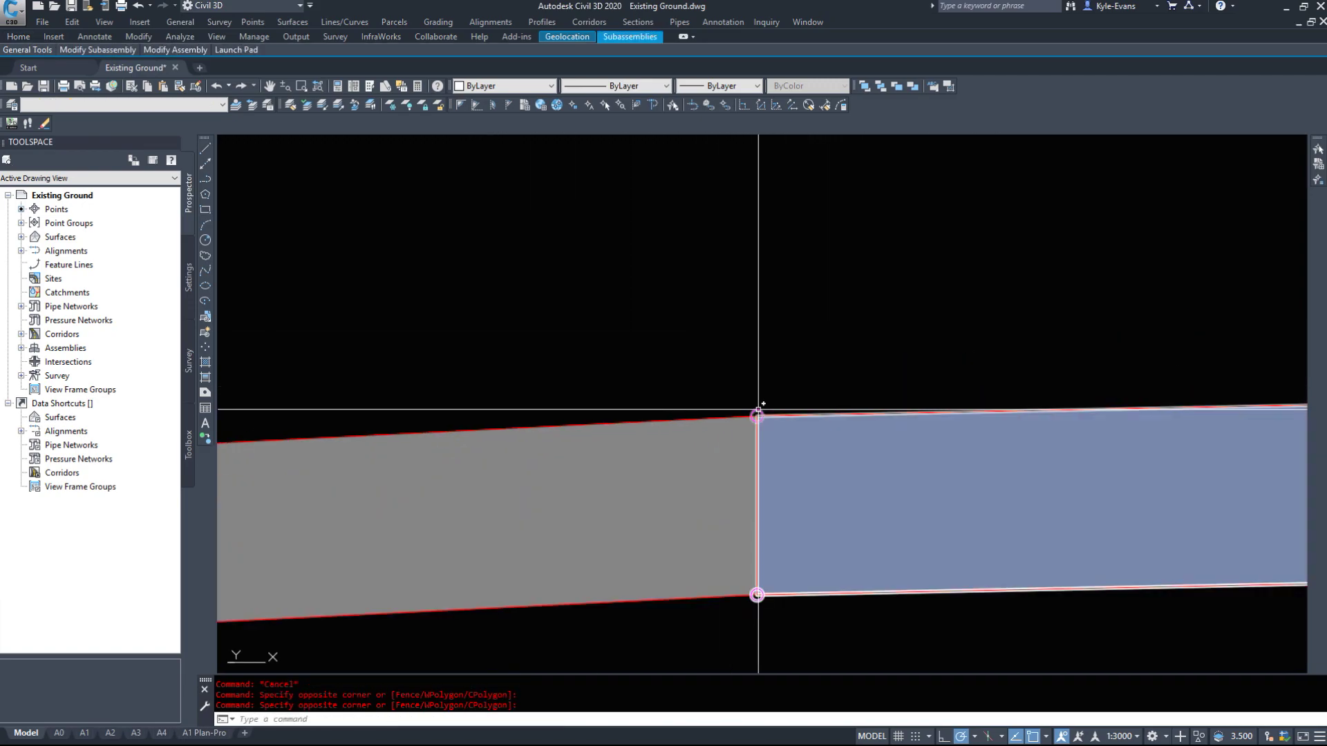
pyautogui.scroll(-6, 750, 429)
pyautogui.scroll(-10, 743, 435)
pyautogui.press('Escape')
# Inspect the Left Inside Lane, Left Outside Shoulder and Left Ditch subassemblies by selecting them individually, and clear the selection.
pyautogui.scroll(6, 723, 466)
pyautogui.click(743, 461)
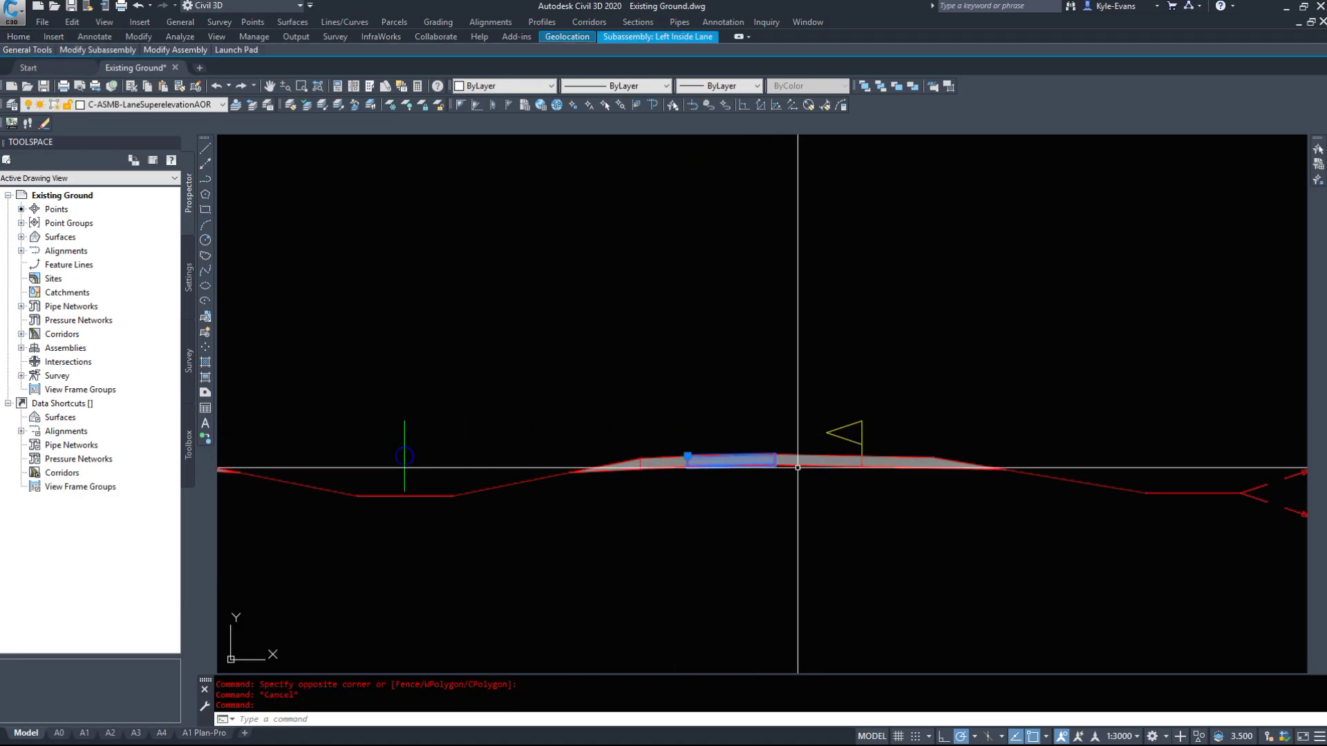
pyautogui.click(793, 460)
pyautogui.press('Escape')
pyautogui.click(897, 470)
pyautogui.click(876, 435)
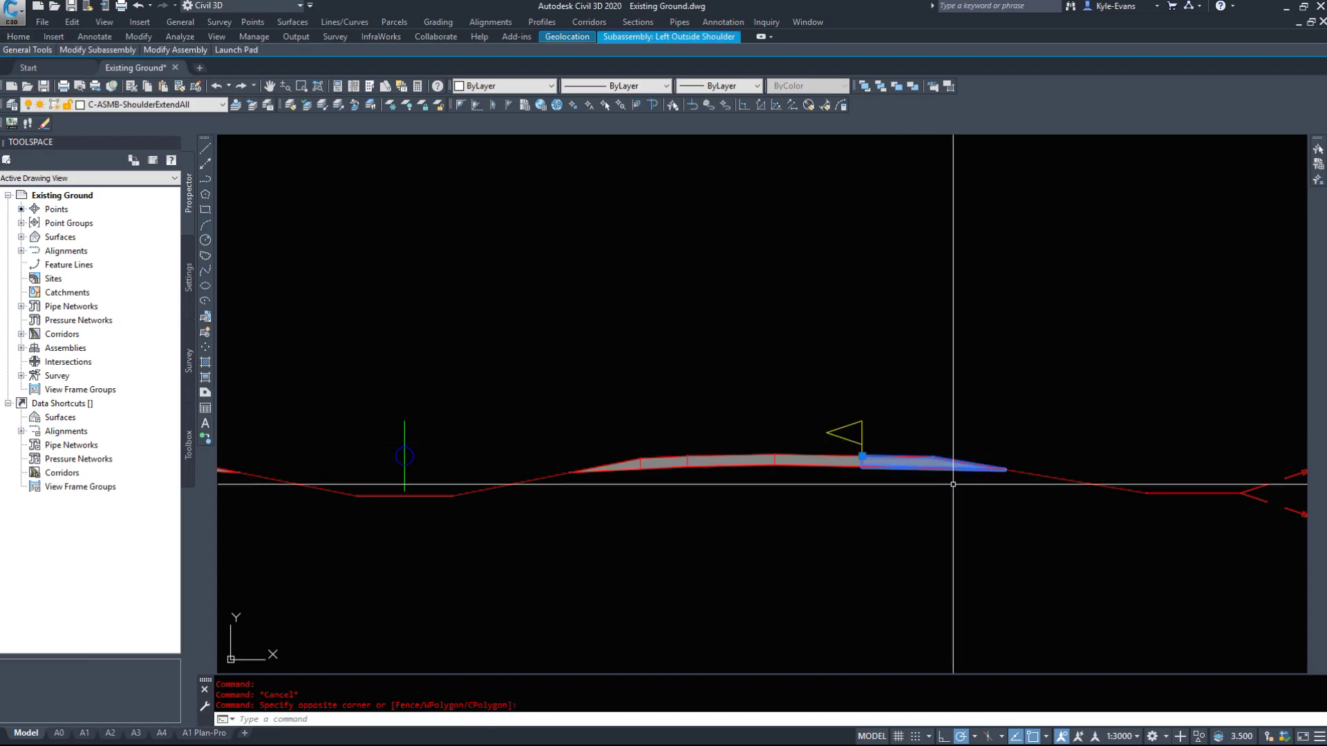
pyautogui.moveTo(939, 468); pyautogui.dragTo(383, 390, button='middle')
pyautogui.press('Escape')
pyautogui.click(563, 429)
pyautogui.click(526, 365)
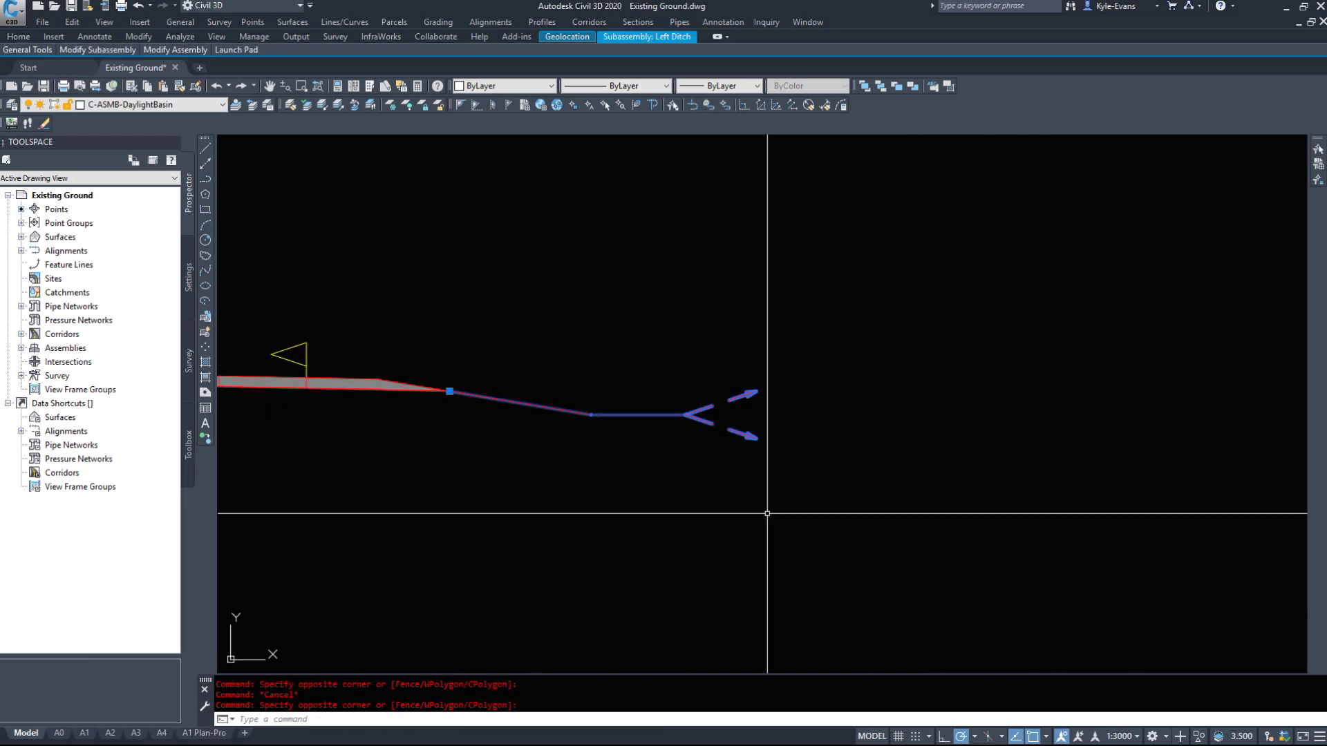
pyautogui.press('Escape')
# Review the target mapping for all regions in the 50th Avenue corridor properties, and close both dialogs without changes.
pyautogui.scroll(-10, 735, 408)
pyautogui.scroll(-8, 575, 467)
pyautogui.moveTo(511, 513); pyautogui.dragTo(675, 423, button='middle')
pyautogui.scroll(10, 657, 444)
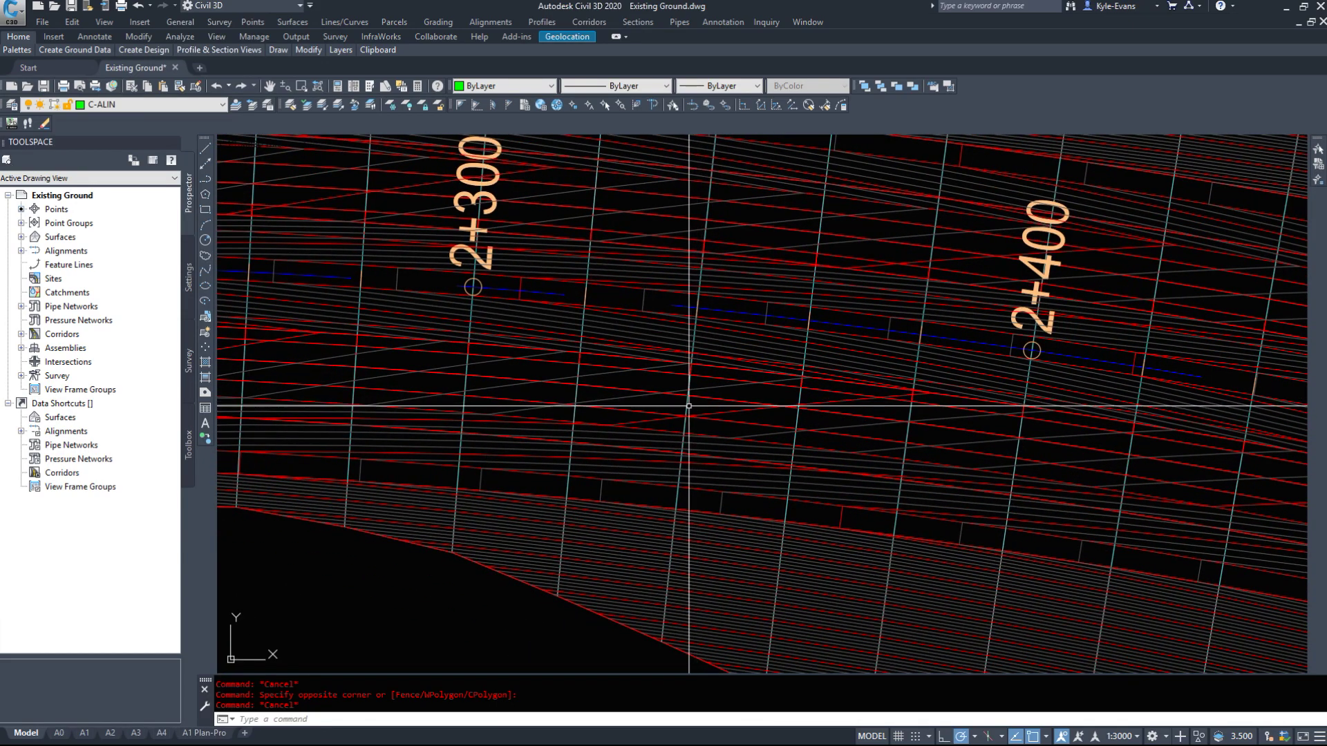
pyautogui.click(688, 406)
pyautogui.rightClick(687, 406)
pyautogui.click(789, 543)
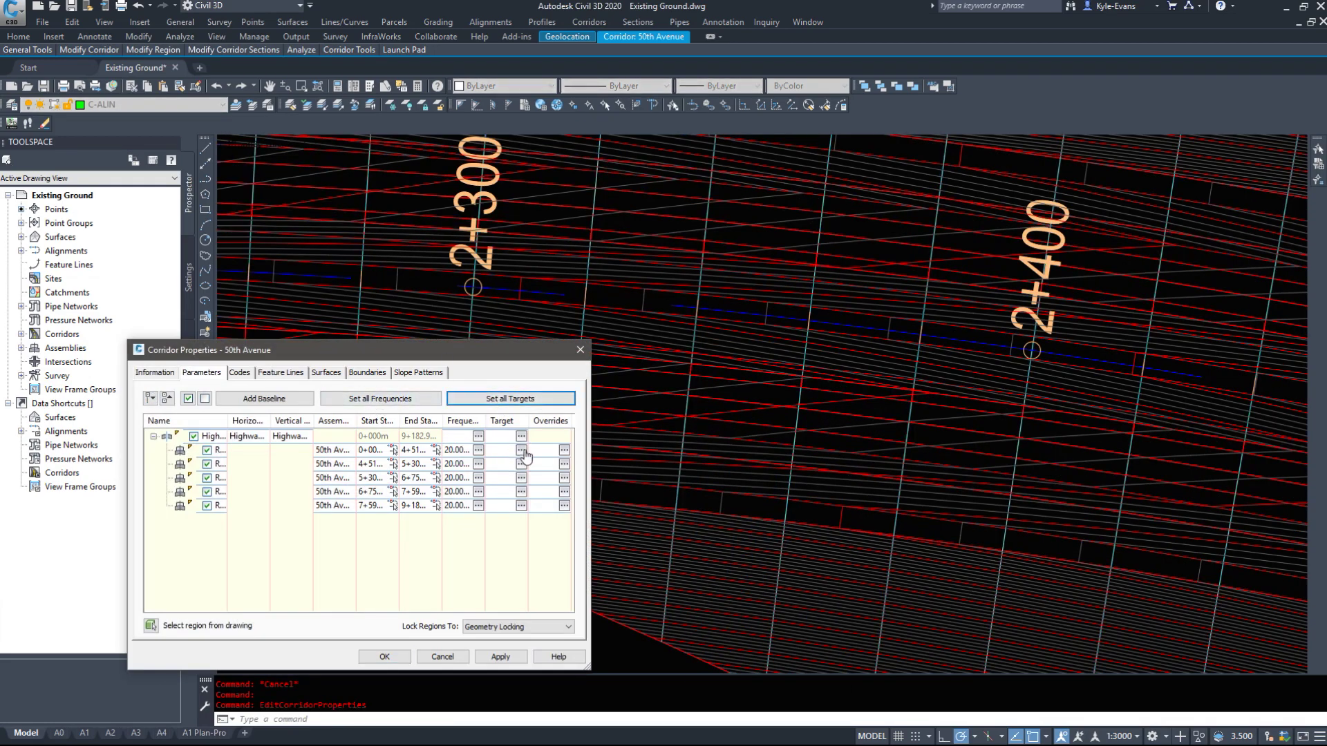
pyautogui.click(518, 401)
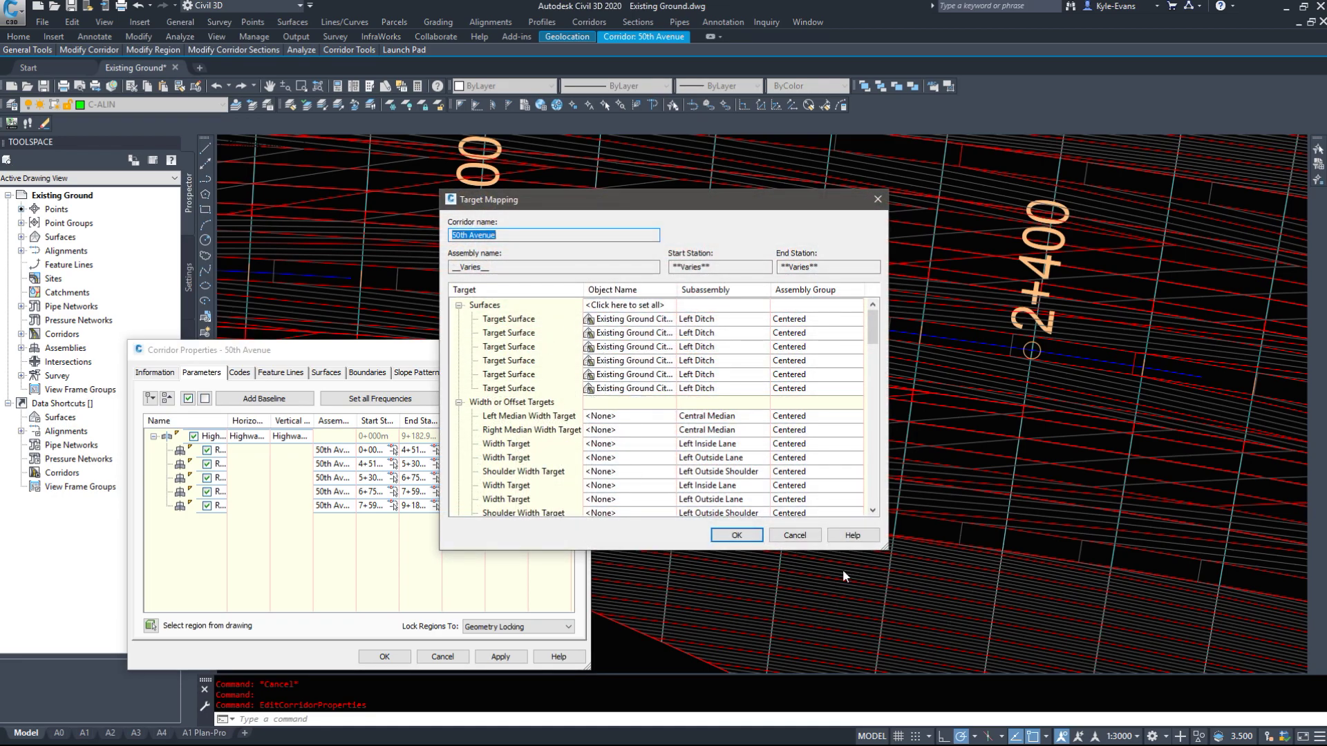
pyautogui.click(794, 537)
pyautogui.click(443, 662)
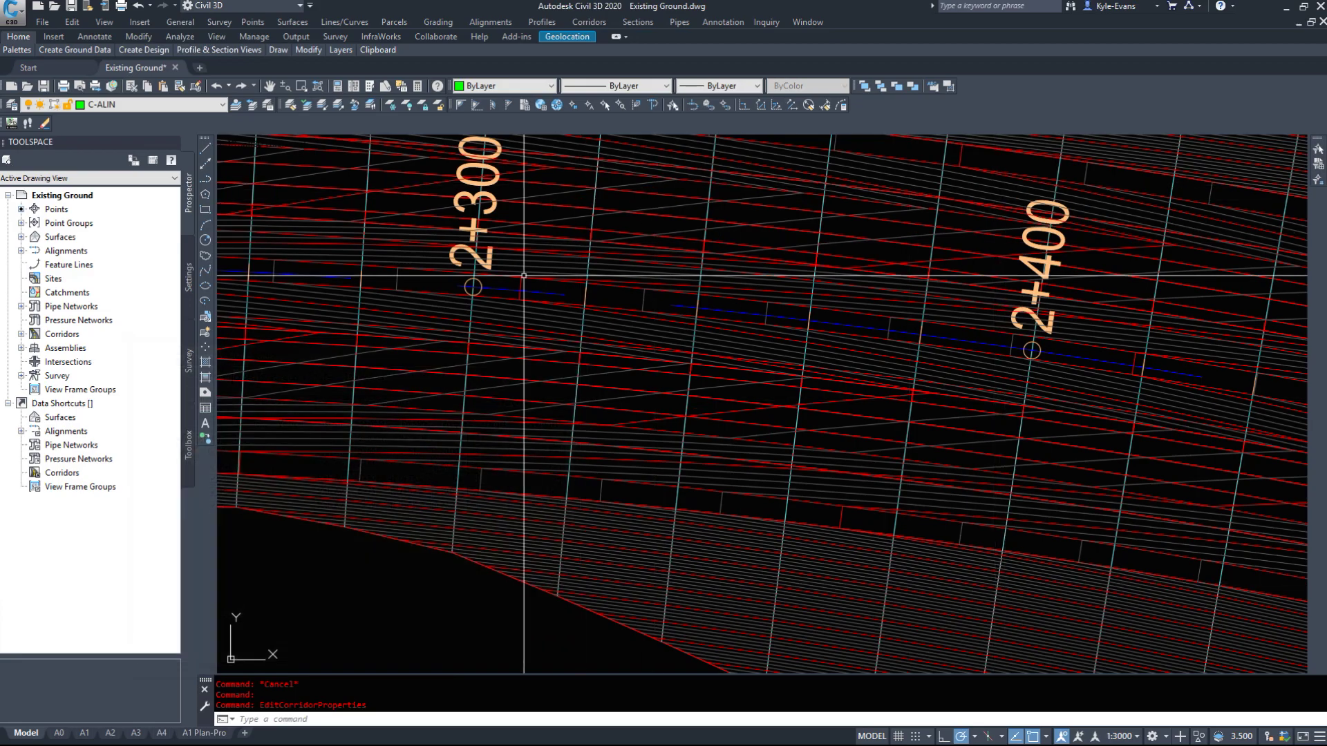
# Examine the corridor in plan from about station 2+400 to 5+500, including the narrow stretch between 4+500 and 5+300.
pyautogui.scroll(-3, 666, 449)
pyautogui.scroll(3, 777, 469)
pyautogui.moveTo(918, 501); pyautogui.dragTo(339, 254, button='middle')
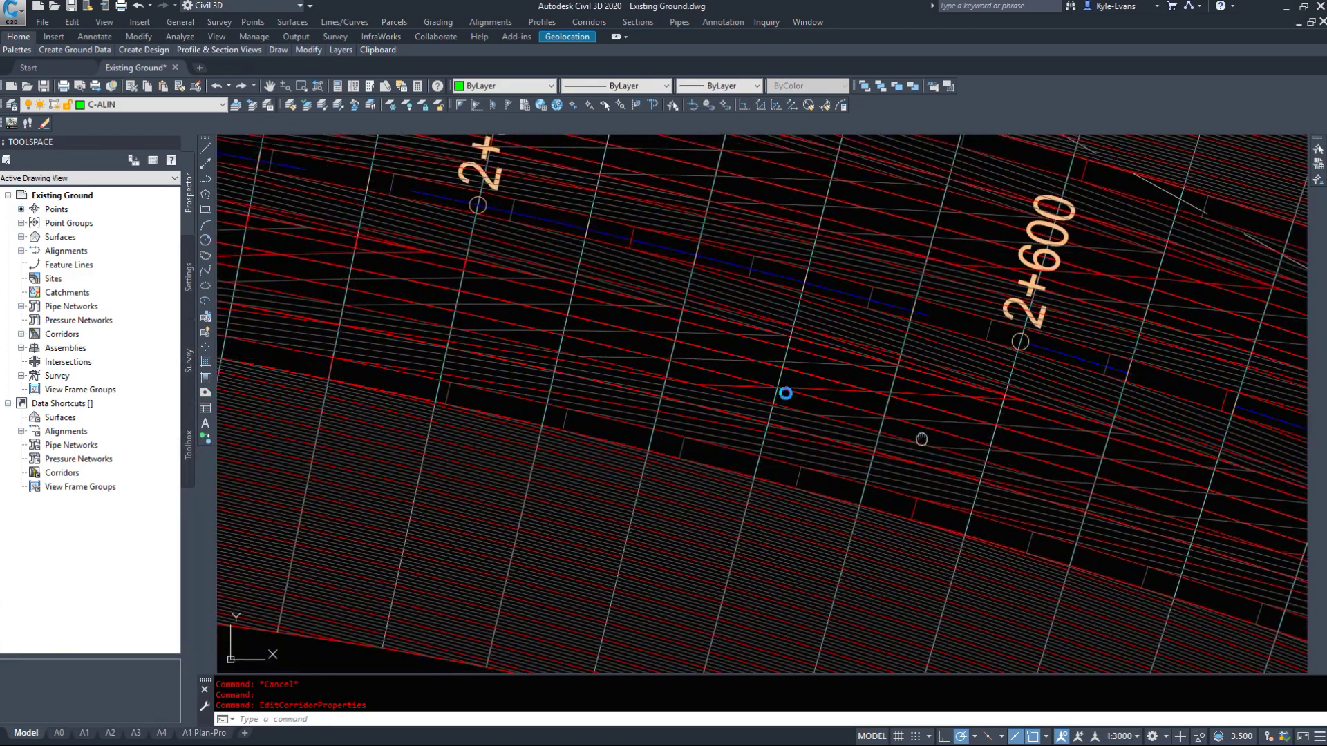
pyautogui.moveTo(1016, 477); pyautogui.dragTo(284, 339, button='middle')
pyautogui.moveTo(1158, 593); pyautogui.dragTo(683, 279, button='middle')
pyautogui.scroll(2, 683, 279)
pyautogui.scroll(-3, 758, 302)
pyautogui.moveTo(1021, 457)
pyautogui.mouseDown(button='middle')
pyautogui.moveTo(581, 284)
pyautogui.moveTo(542, 287)
pyautogui.mouseUp(button='middle')
pyautogui.moveTo(1119, 580)
pyautogui.mouseDown(button='middle')
pyautogui.moveTo(406, 233)
pyautogui.moveTo(454, 285)
pyautogui.mouseUp(button='middle')
pyautogui.moveTo(1185, 578); pyautogui.dragTo(352, 329, button='middle')
pyautogui.moveTo(974, 405); pyautogui.dragTo(643, 415, button='middle')
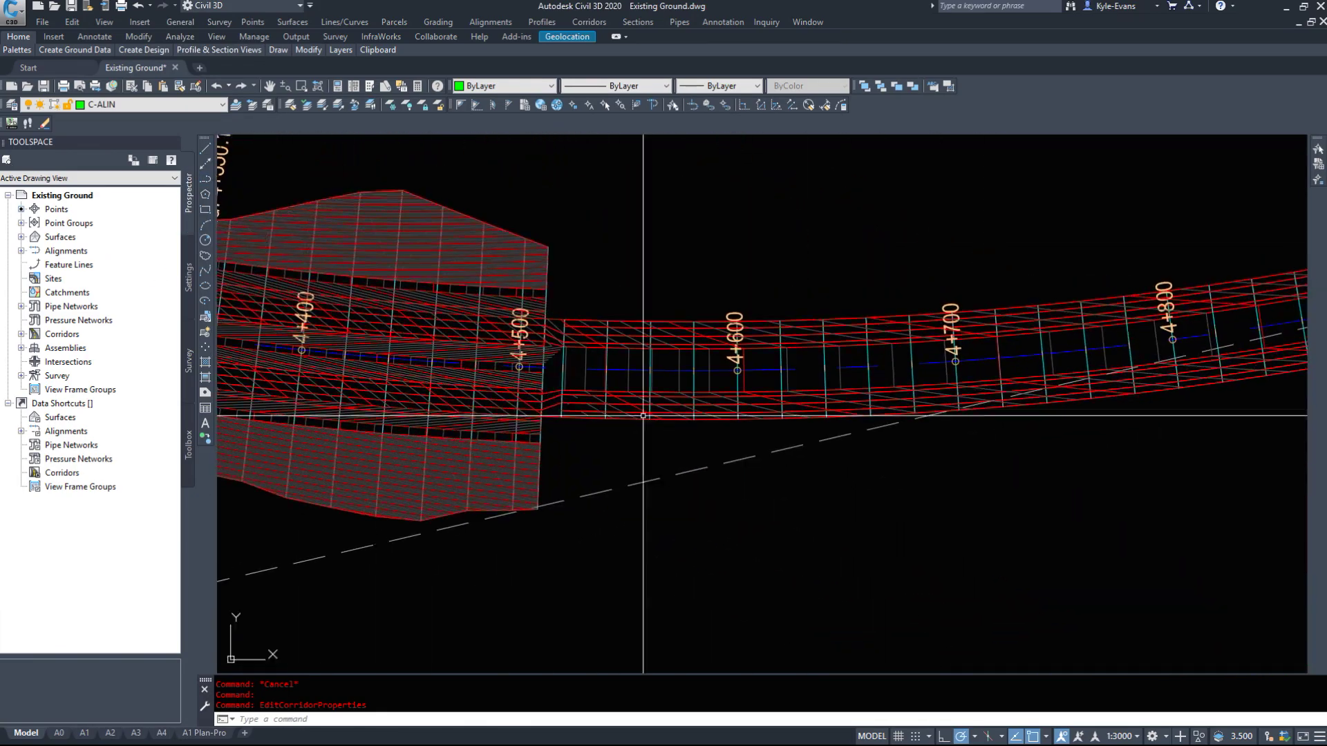
pyautogui.moveTo(1113, 359); pyautogui.dragTo(607, 415, button='middle')
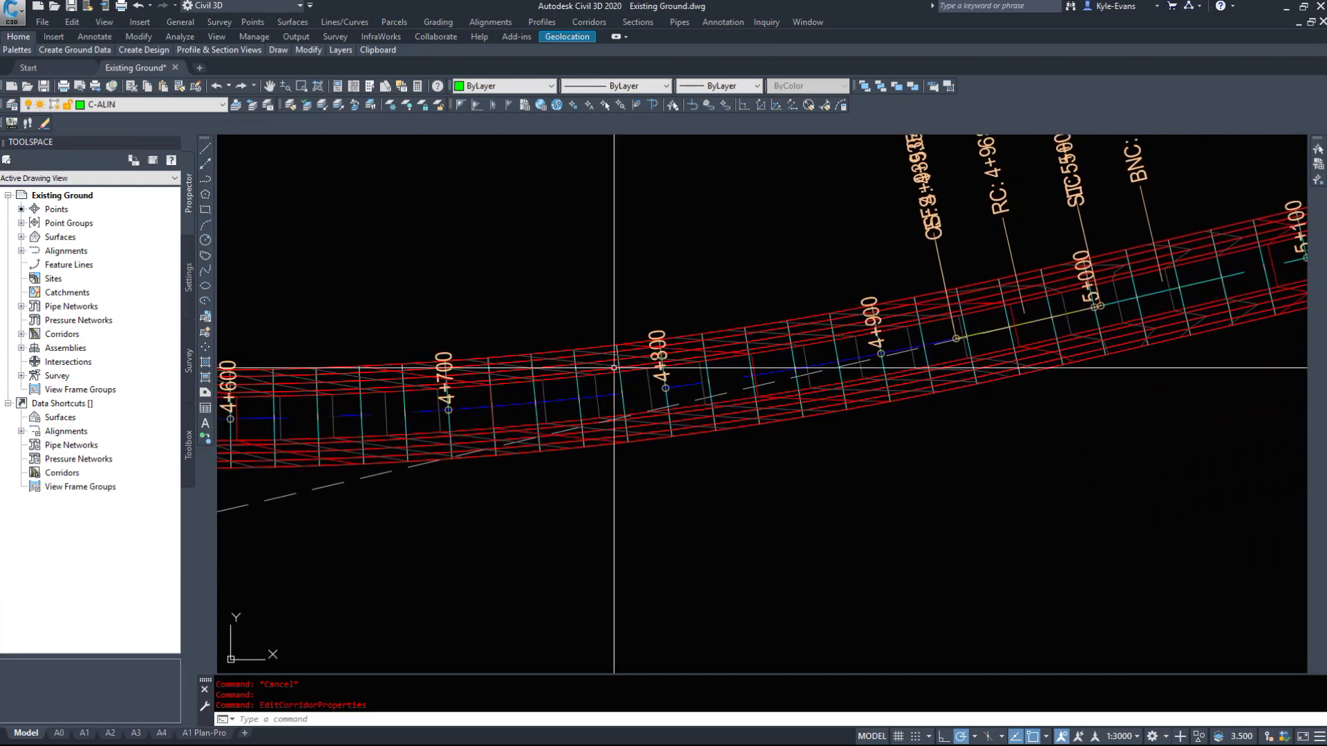
pyautogui.moveTo(978, 373); pyautogui.dragTo(461, 520, button='middle')
pyautogui.moveTo(873, 360)
pyautogui.mouseDown(button='middle')
pyautogui.moveTo(704, 405)
pyautogui.moveTo(508, 426)
pyautogui.mouseUp(button='middle')
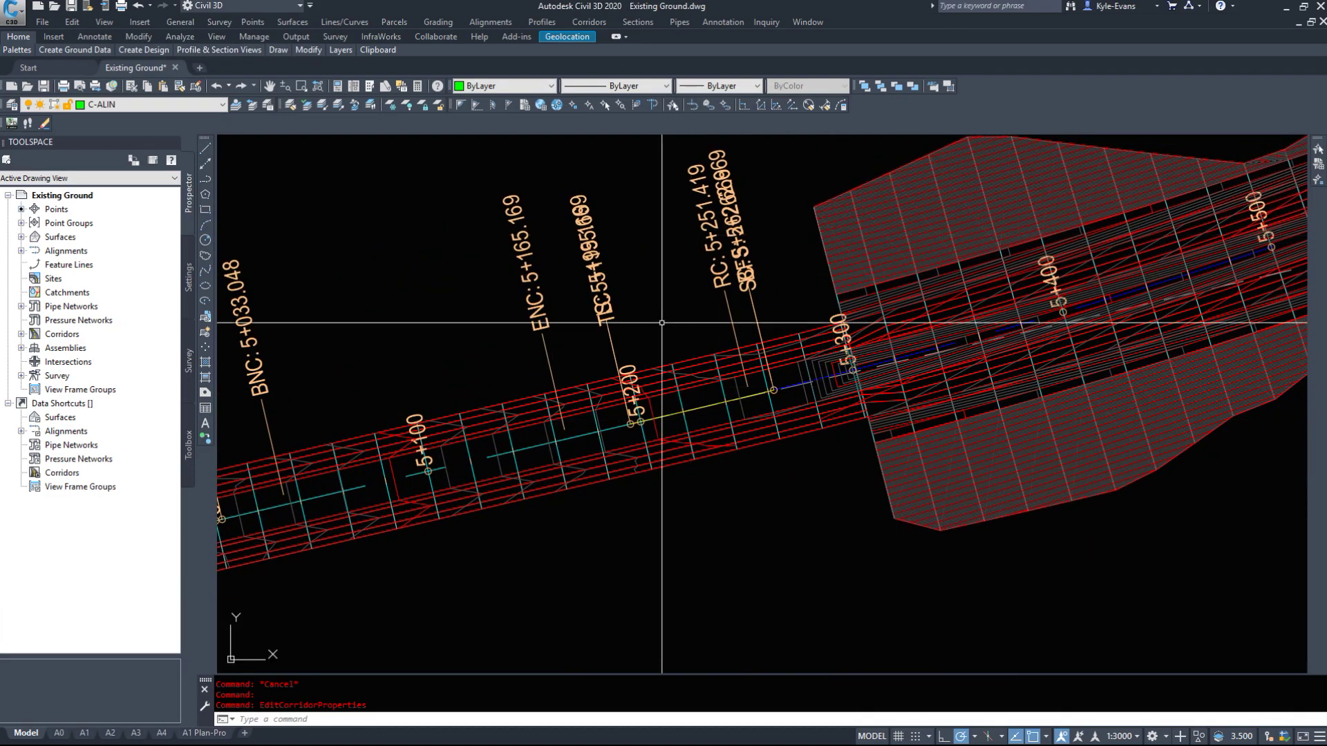
pyautogui.moveTo(818, 470); pyautogui.dragTo(1165, 492, button='middle')
pyautogui.moveTo(849, 554); pyautogui.dragTo(1164, 452, button='middle')
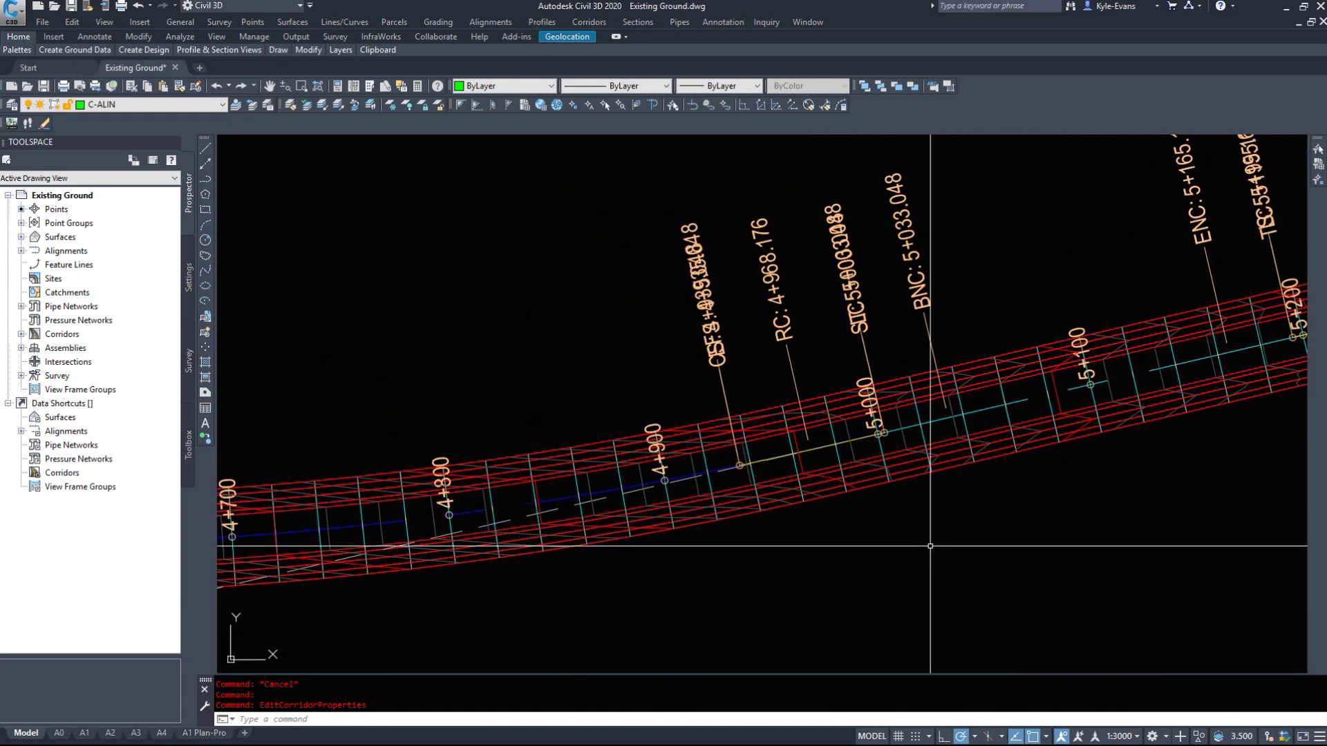
pyautogui.moveTo(912, 539); pyautogui.dragTo(944, 524, button='middle')
pyautogui.moveTo(647, 470); pyautogui.dragTo(868, 420, button='middle')
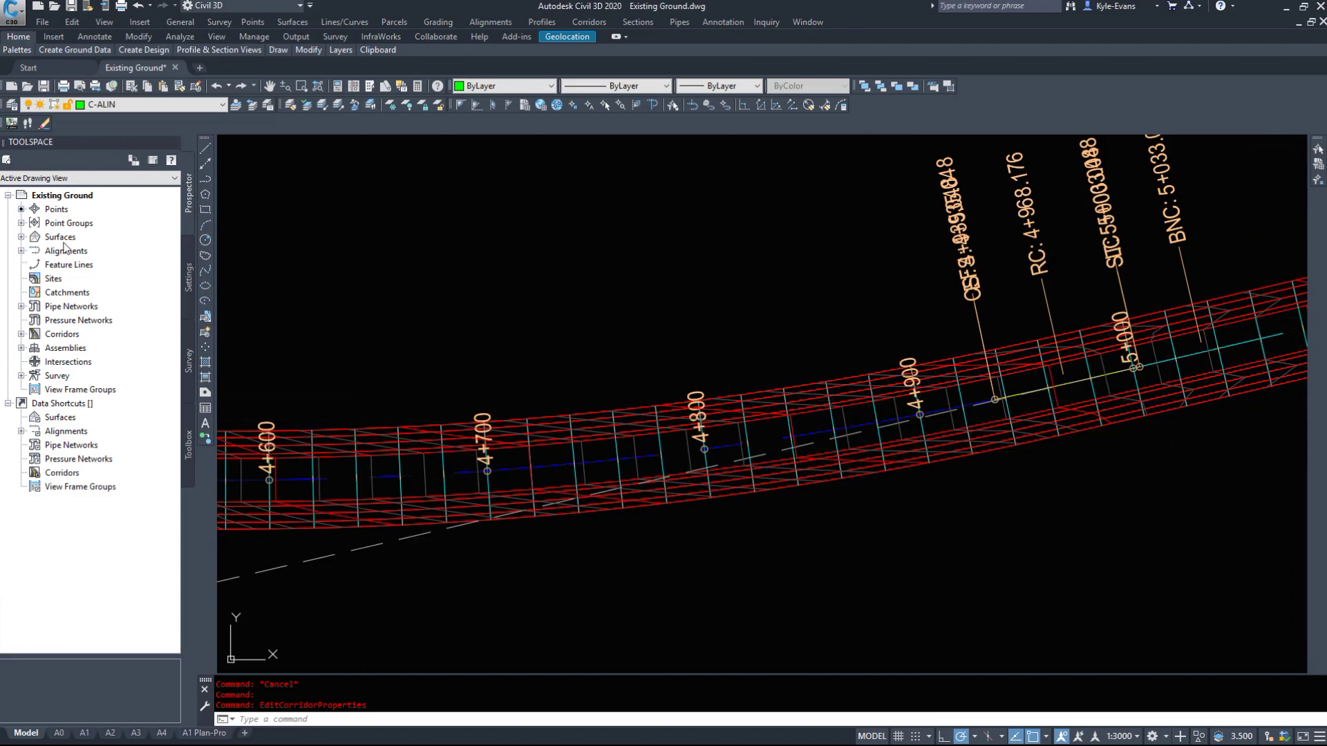
# List the edits in the 50th Avenue Design Surface definition and enlarge the list area.
pyautogui.click(21, 237)
pyautogui.click(35, 251)
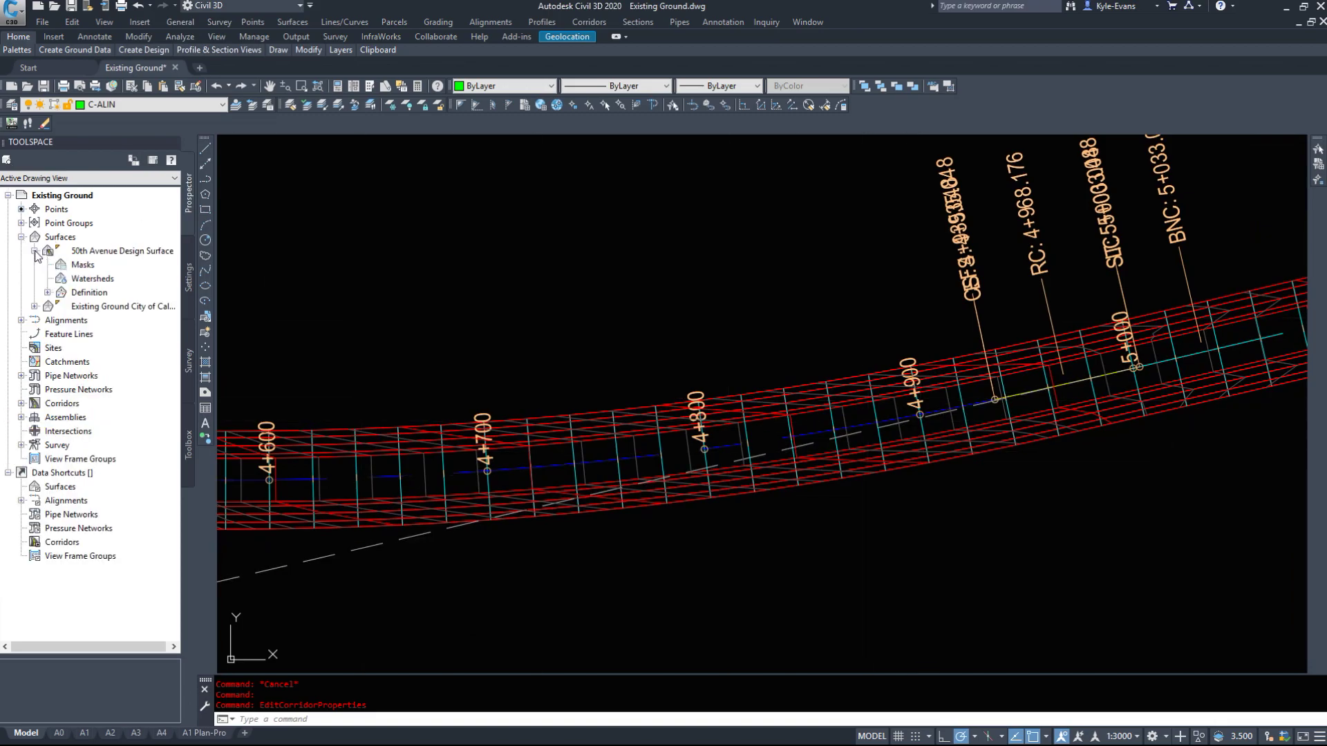
pyautogui.click(48, 293)
pyautogui.click(97, 375)
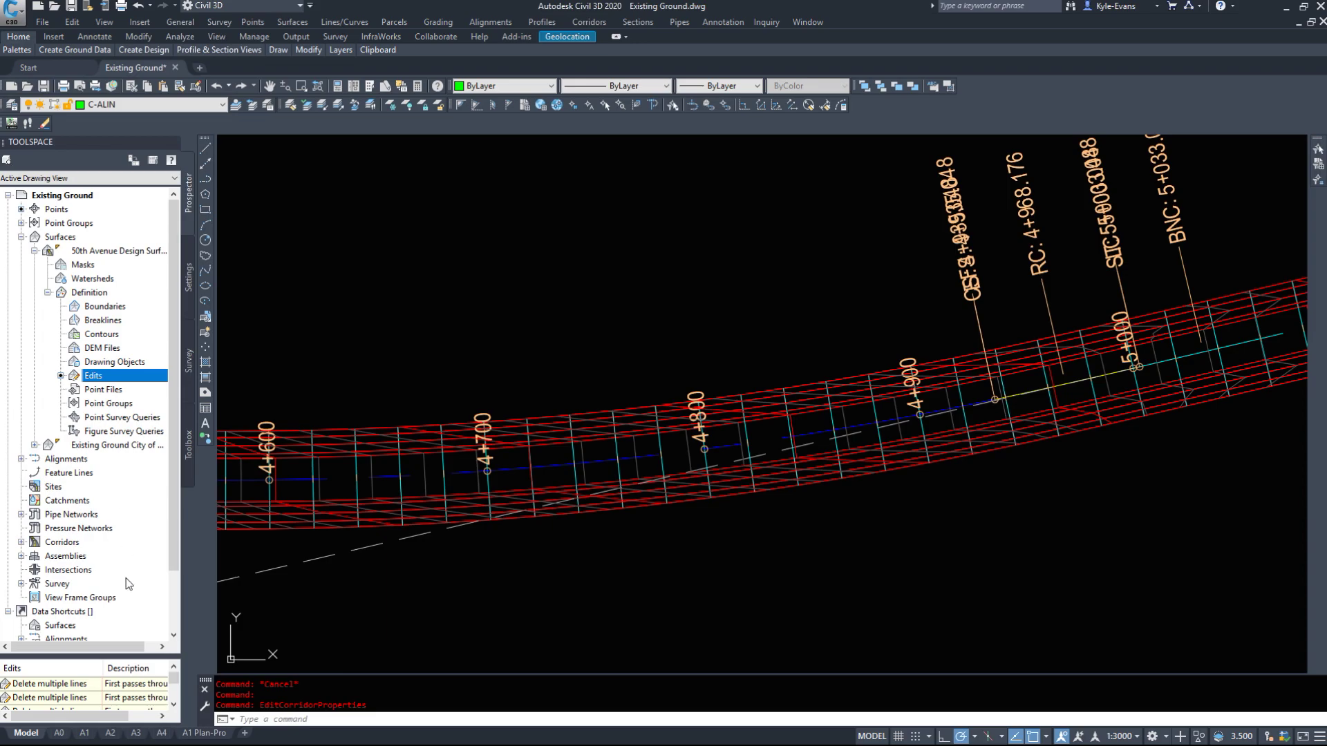
pyautogui.moveTo(78, 655); pyautogui.dragTo(77, 554)
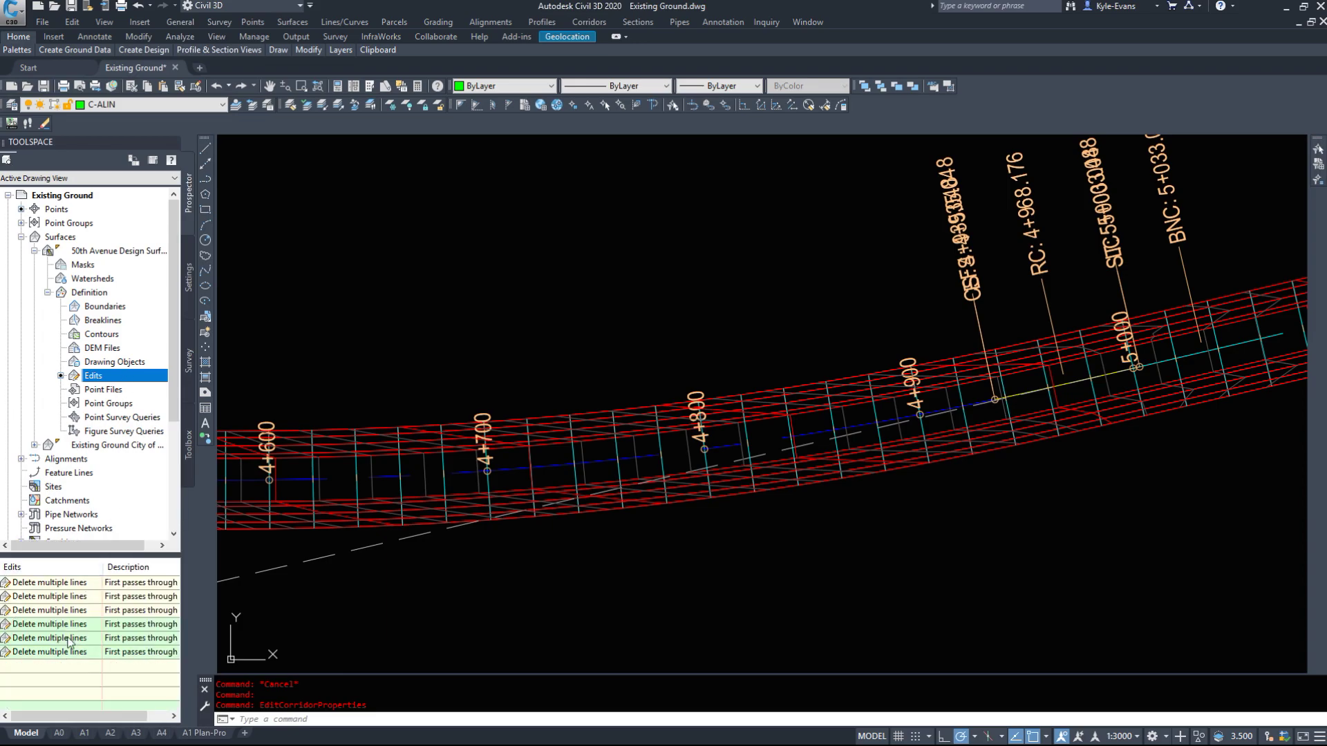
# Delete the first "Delete multiple lines" edit from the 50th Avenue Design Surface definition.
pyautogui.rightClick(50, 583)
pyautogui.keyDown('shift'); pyautogui.click(23, 650); pyautogui.keyUp('shift')
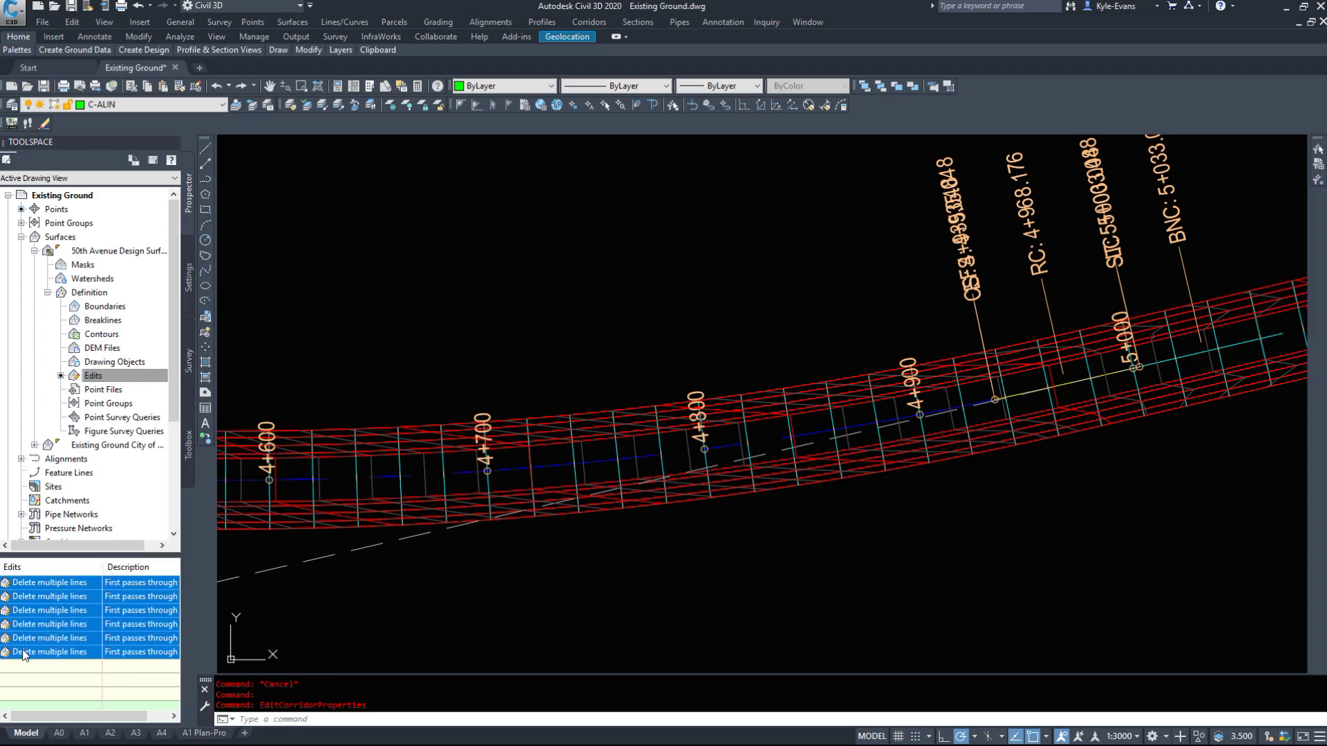
pyautogui.rightClick(52, 617)
pyautogui.click(69, 586)
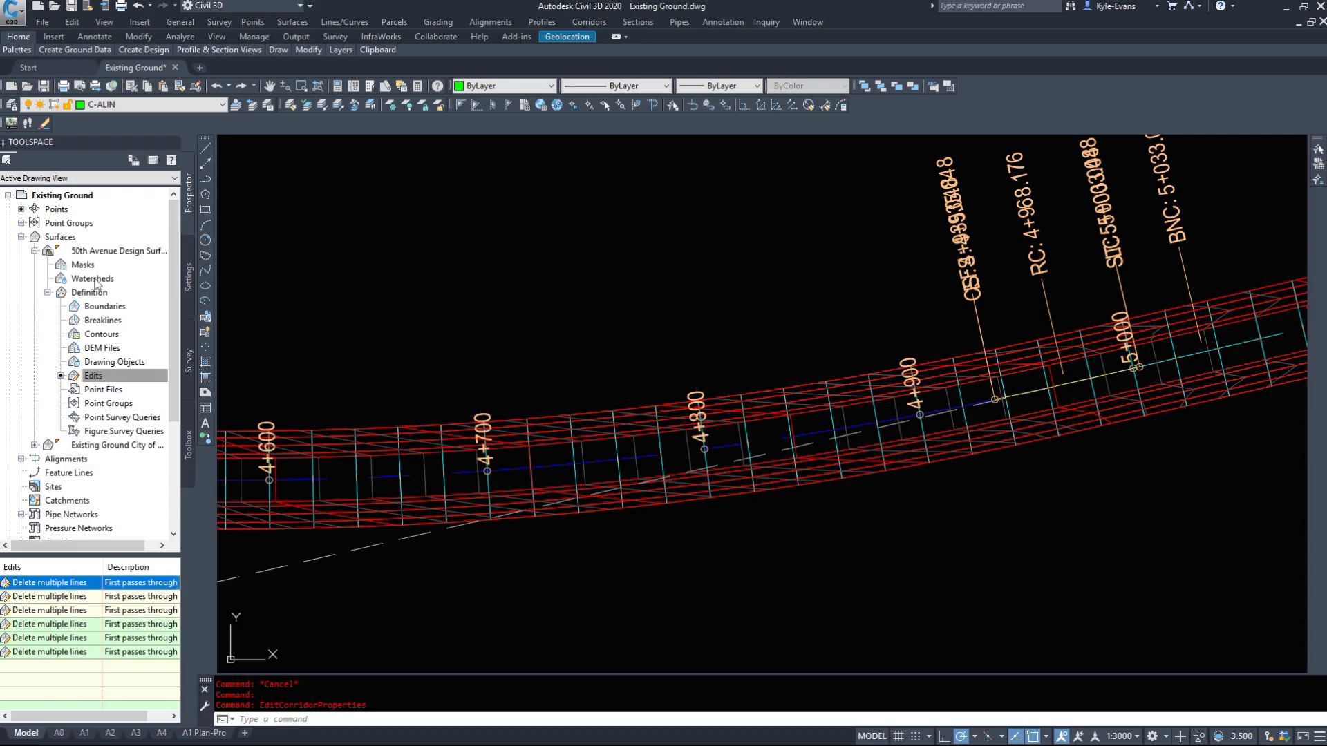
pyautogui.rightClick(66, 582)
pyautogui.click(130, 588)
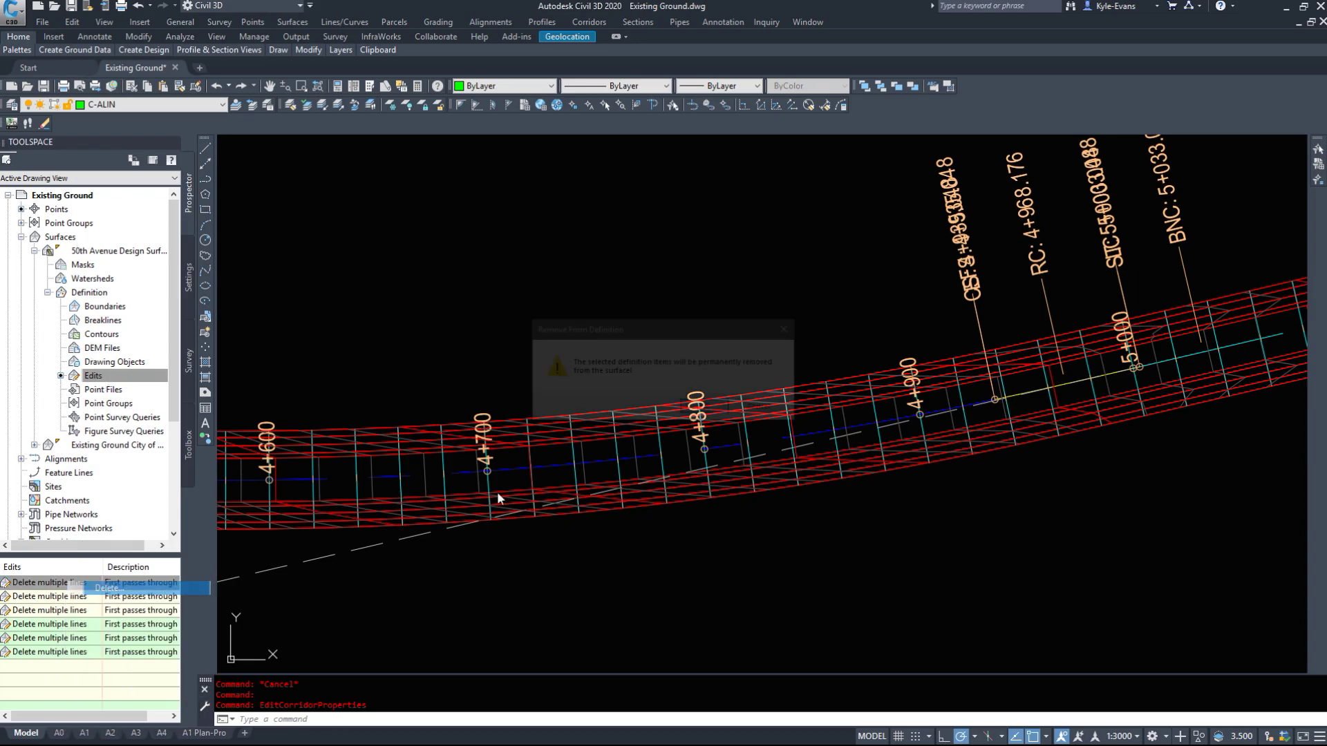
pyautogui.click(706, 408)
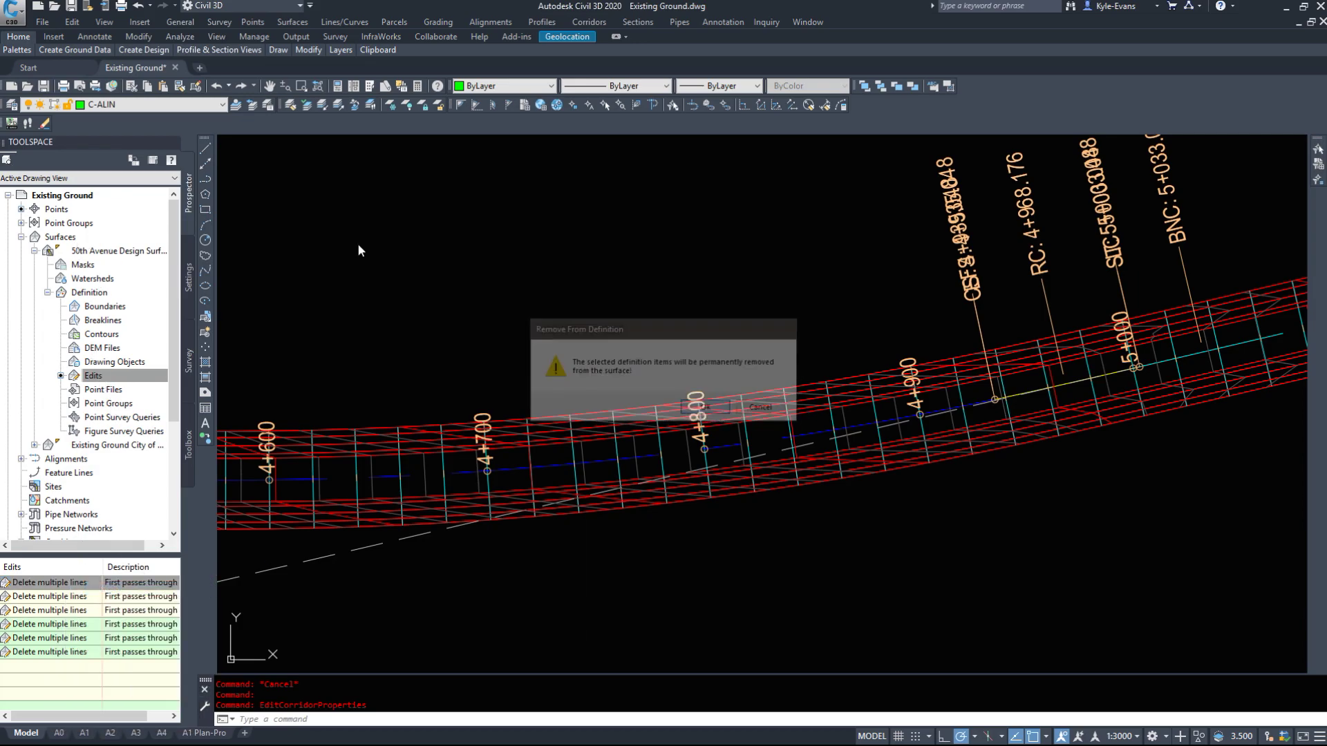
# Remove all remaining "Delete multiple lines" operations from the 50th Avenue Design Surface definition and rebuild the surface.
pyautogui.rightClick(104, 251)
pyautogui.click(138, 257)
pyautogui.click(502, 237)
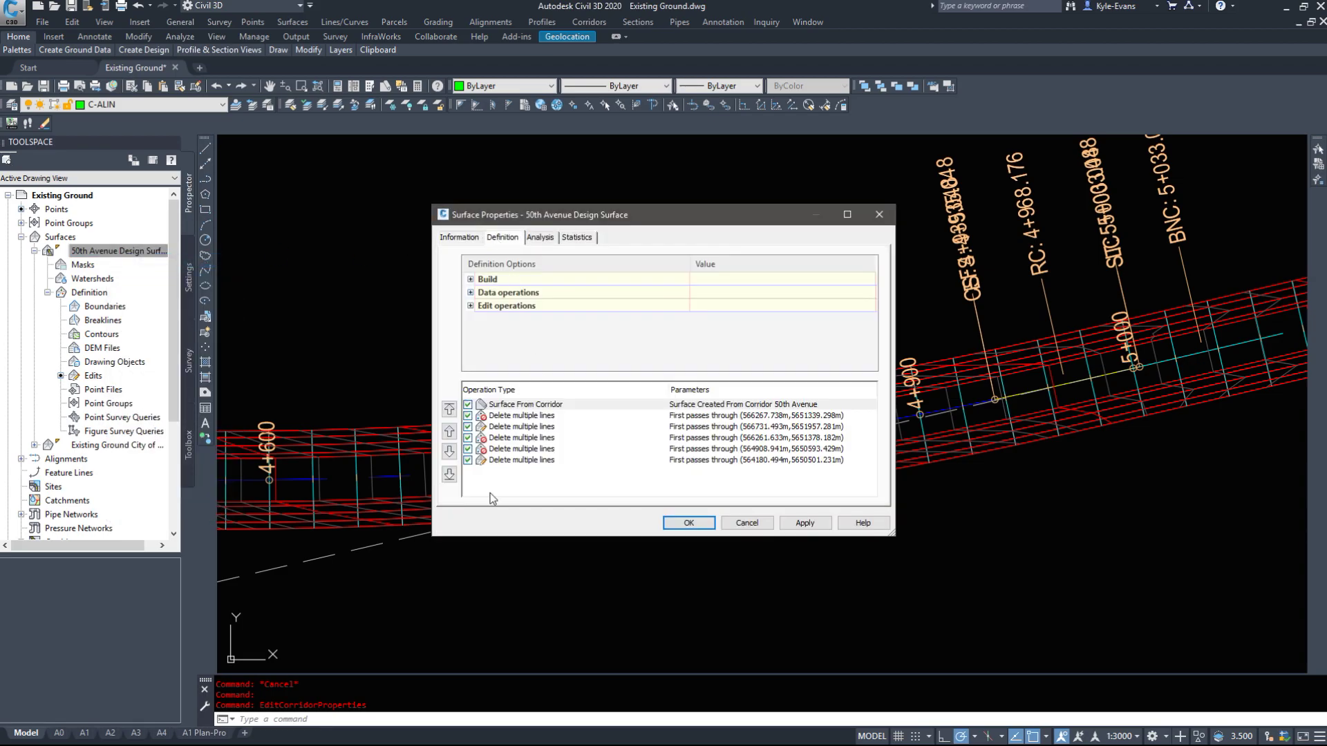
pyautogui.click(497, 416)
pyautogui.keyDown('shift'); pyautogui.click(510, 459); pyautogui.keyUp('shift')
pyautogui.rightClick(511, 456)
pyautogui.click(571, 452)
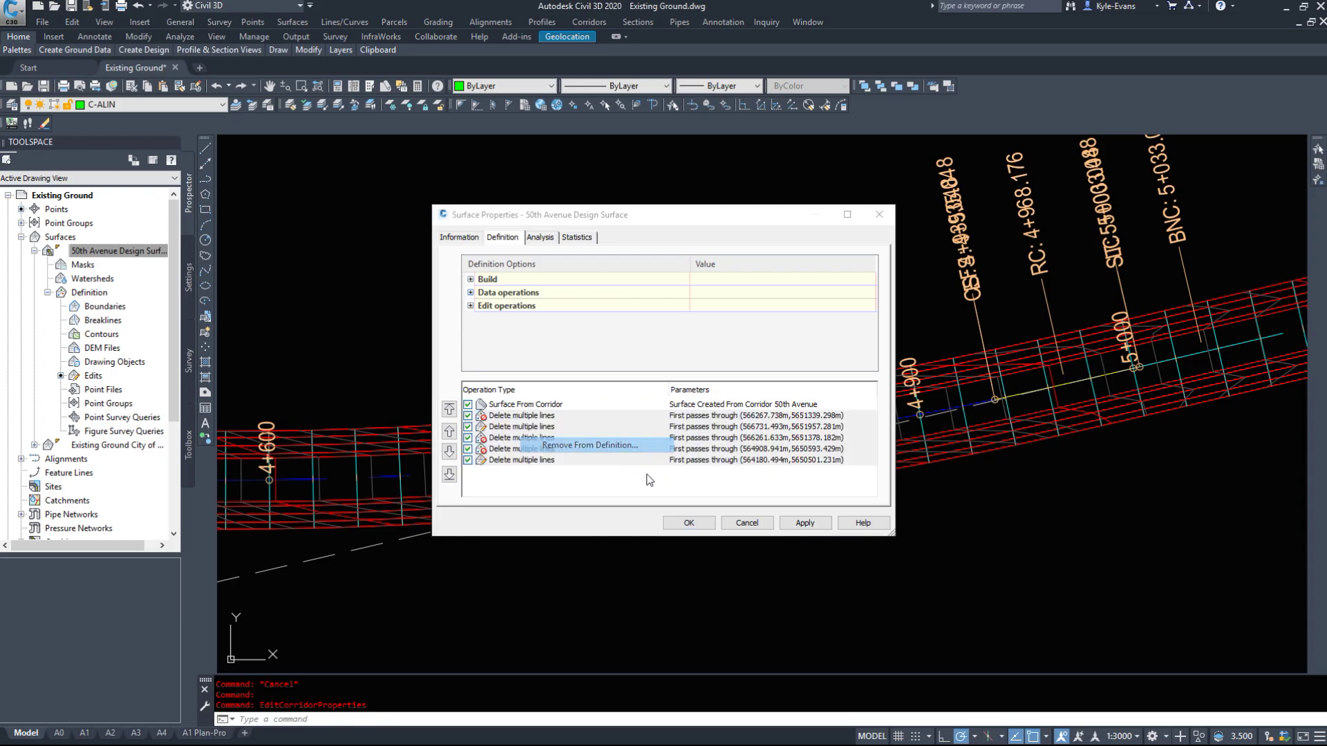
pyautogui.click(705, 408)
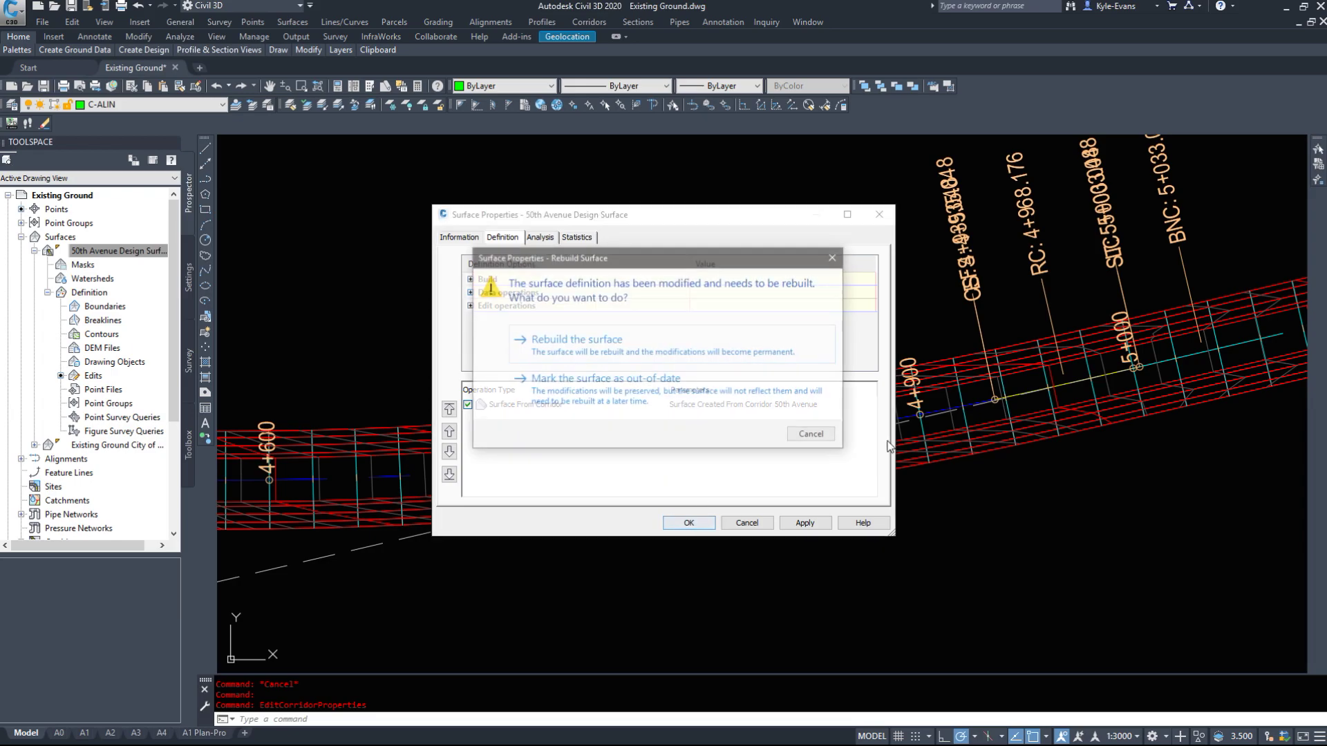
pyautogui.click(614, 337)
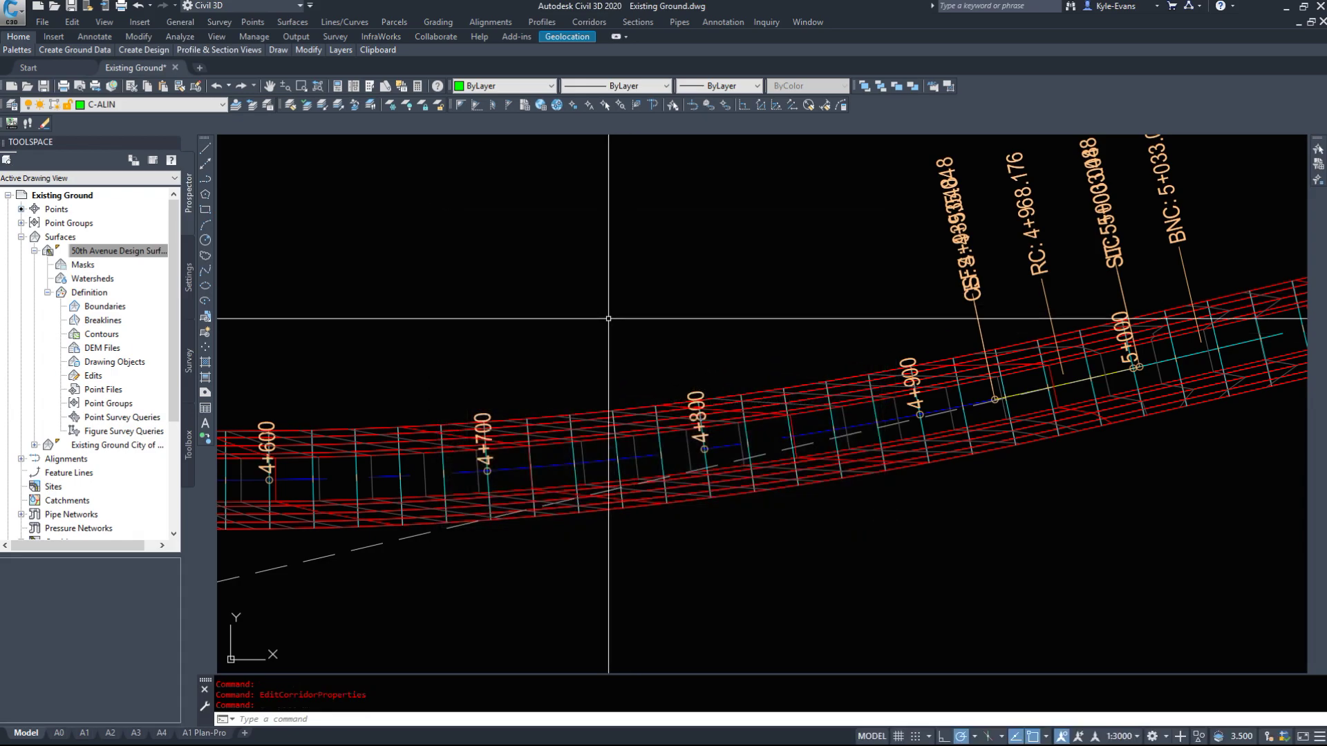
pyautogui.scroll(-6, 558, 394)
pyautogui.scroll(-5, 942, 370)
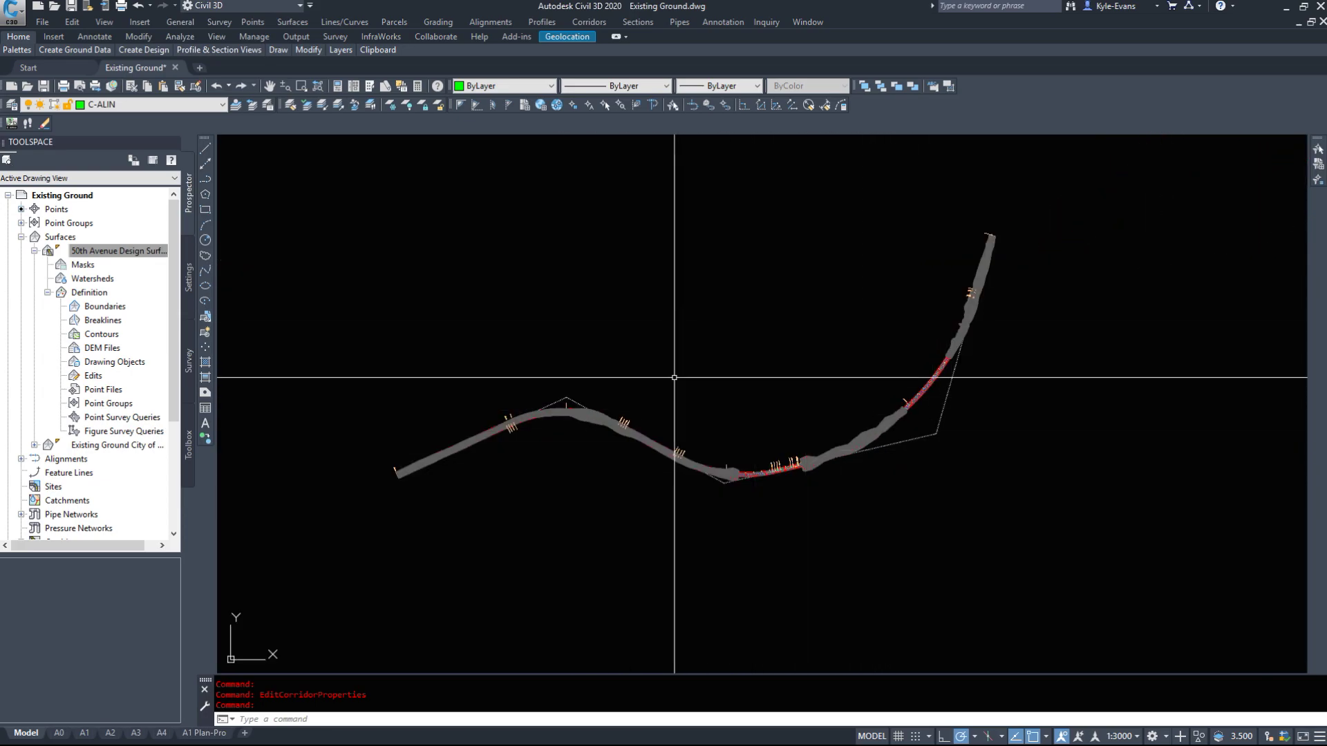
# Start the Create Sample Lines command and select the Highway 50 alignment on the corridor centreline between stations 0+700 and 0+800.
pyautogui.moveTo(687, 445); pyautogui.dragTo(734, 548, button='middle')
pyautogui.scroll(-5, 794, 442)
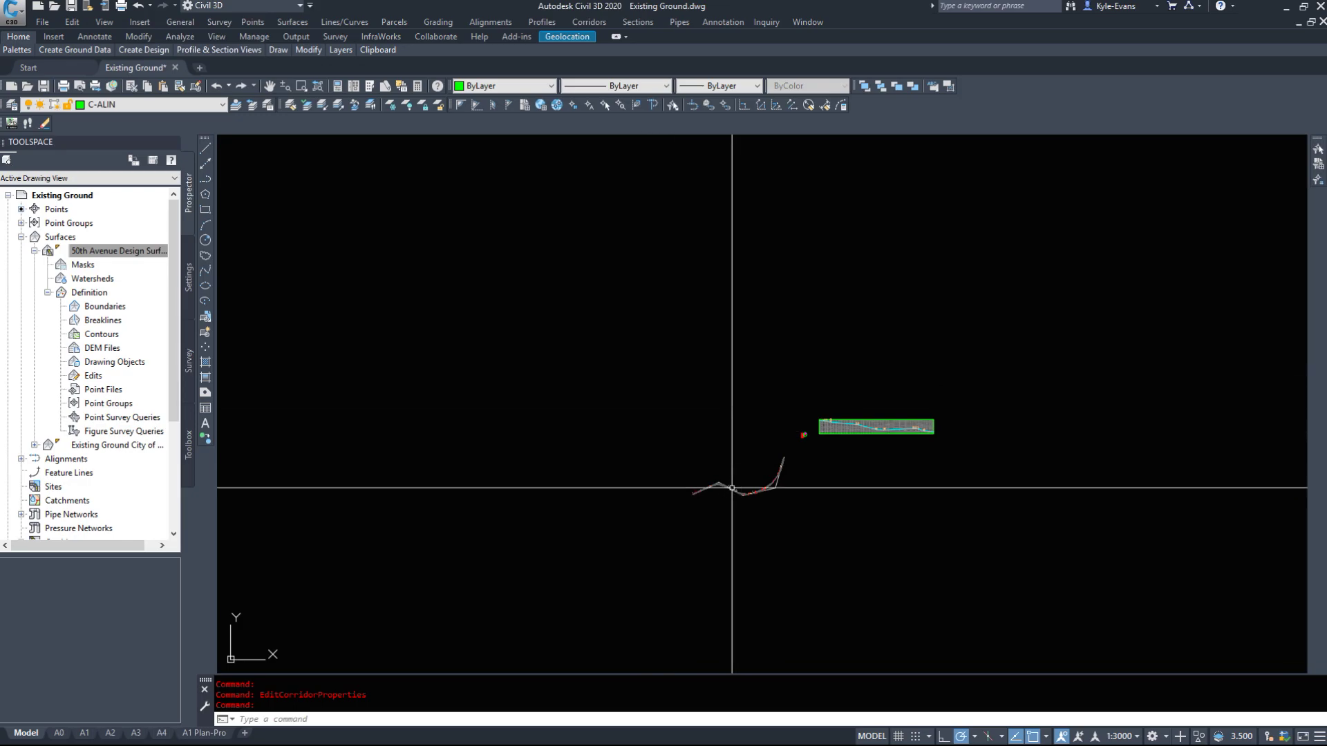
pyautogui.scroll(6, 722, 474)
pyautogui.scroll(6, 349, 296)
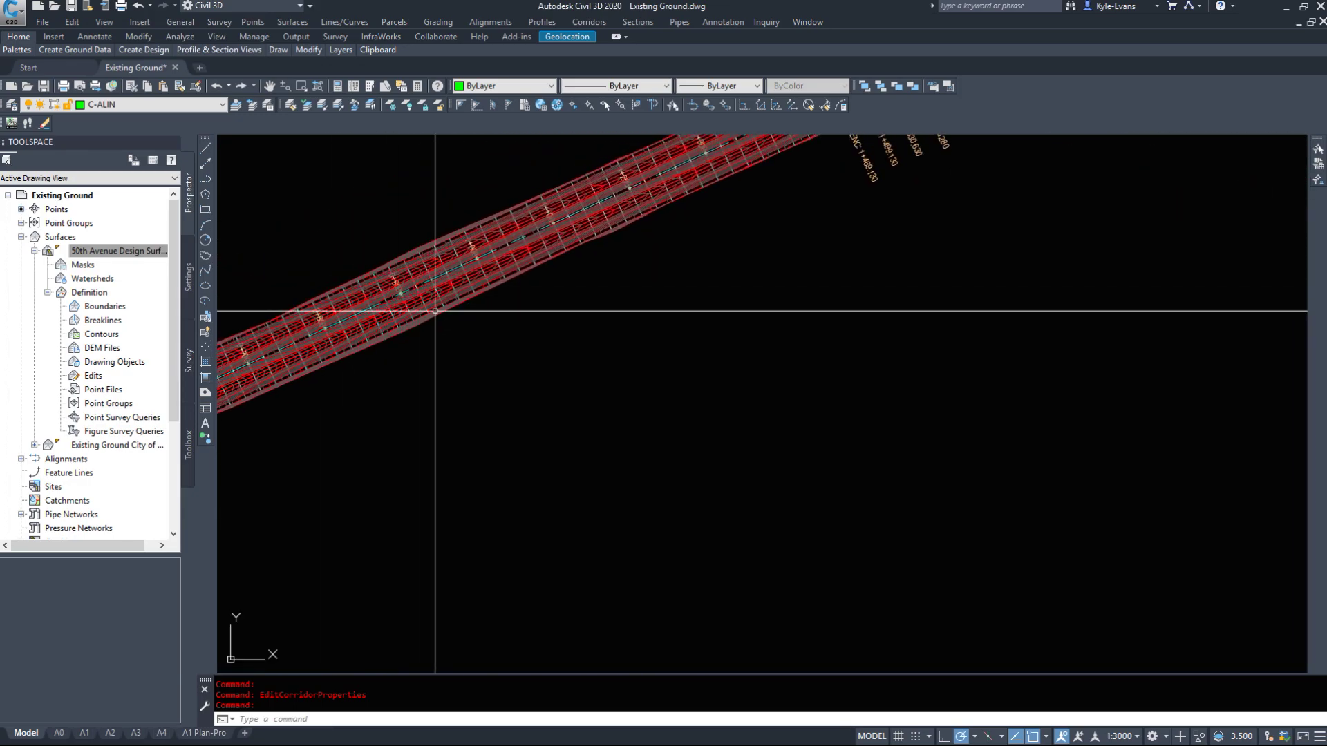
pyautogui.moveTo(554, 257); pyautogui.dragTo(582, 328, button='middle')
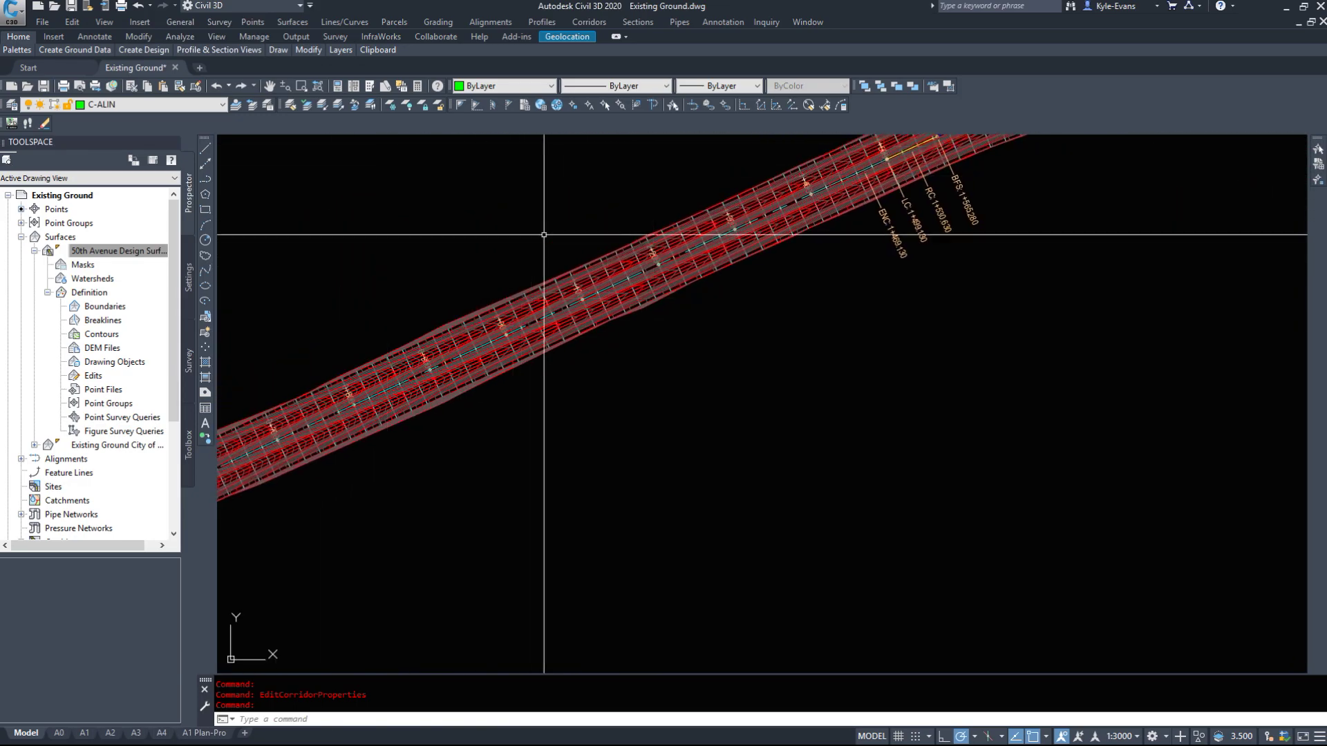
pyautogui.click(636, 25)
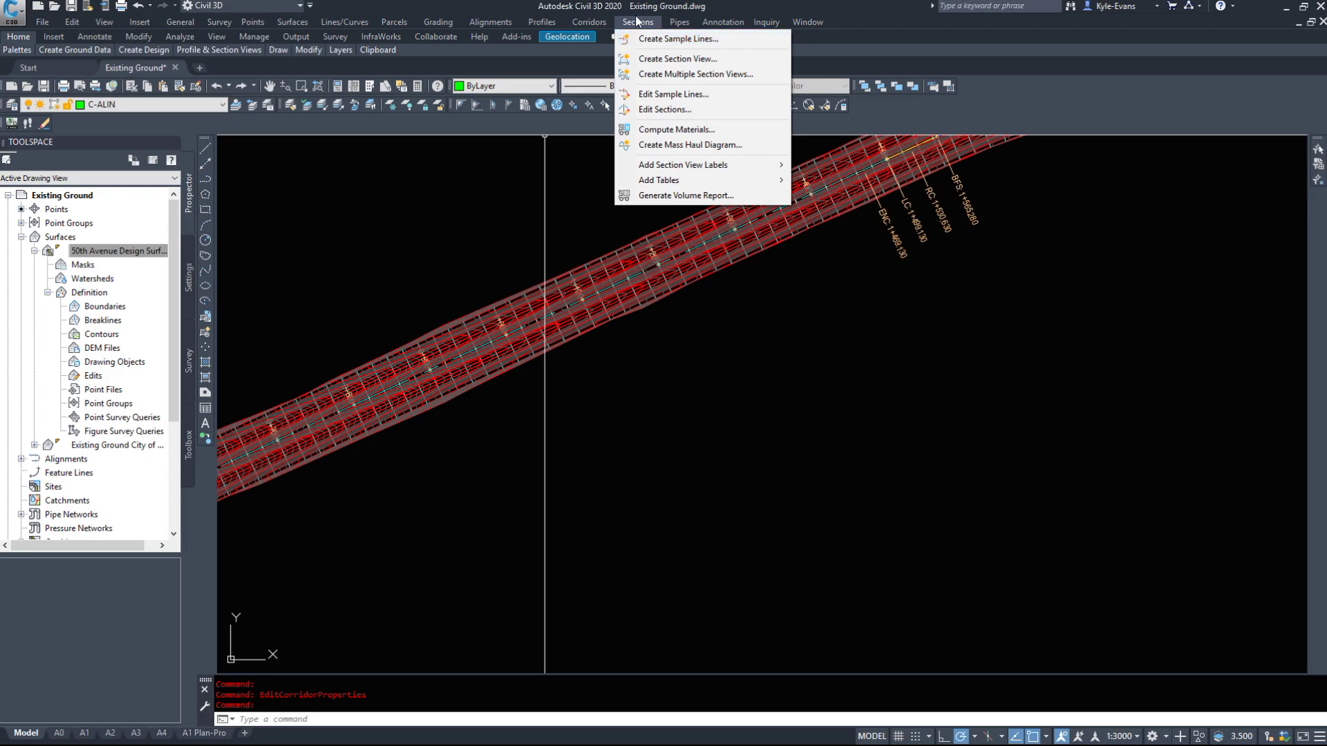
pyautogui.click(681, 39)
pyautogui.moveTo(570, 378); pyautogui.dragTo(751, 344, button='middle')
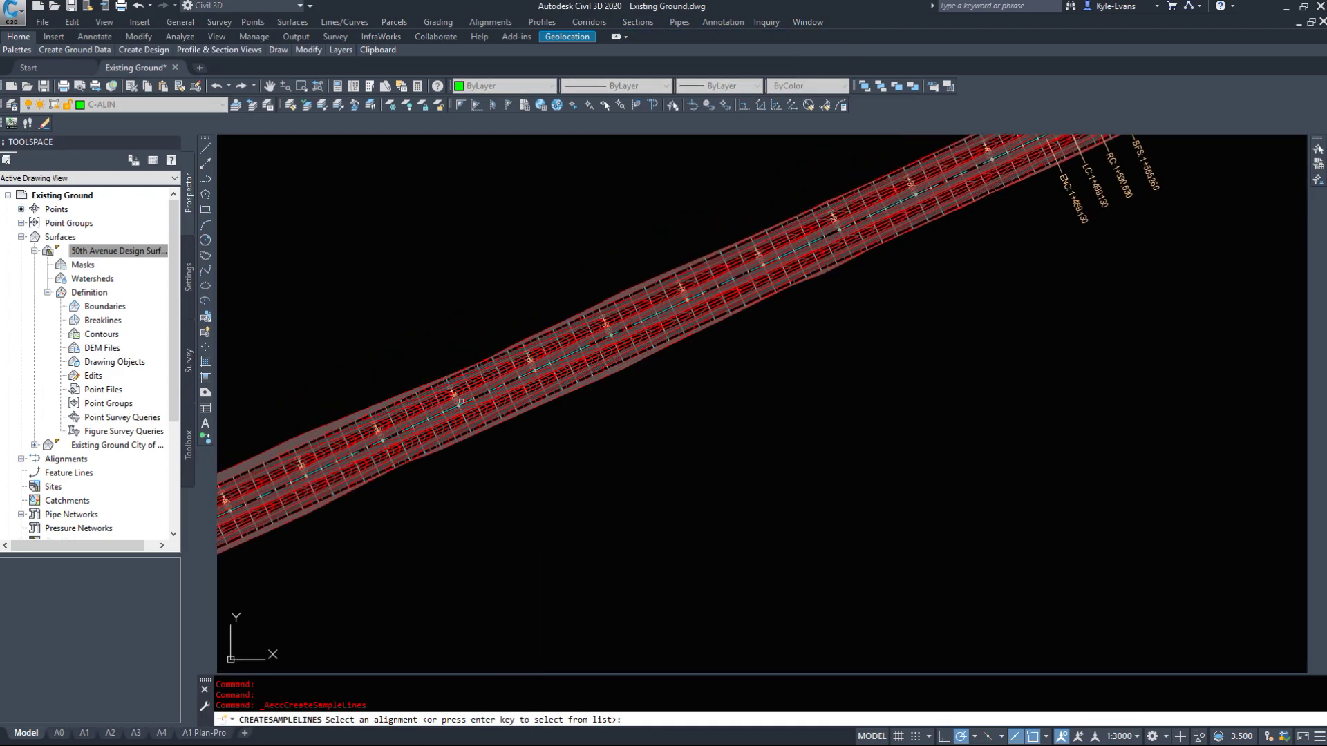
pyautogui.scroll(5, 462, 407)
pyautogui.scroll(-2, 497, 405)
pyautogui.scroll(2, 533, 403)
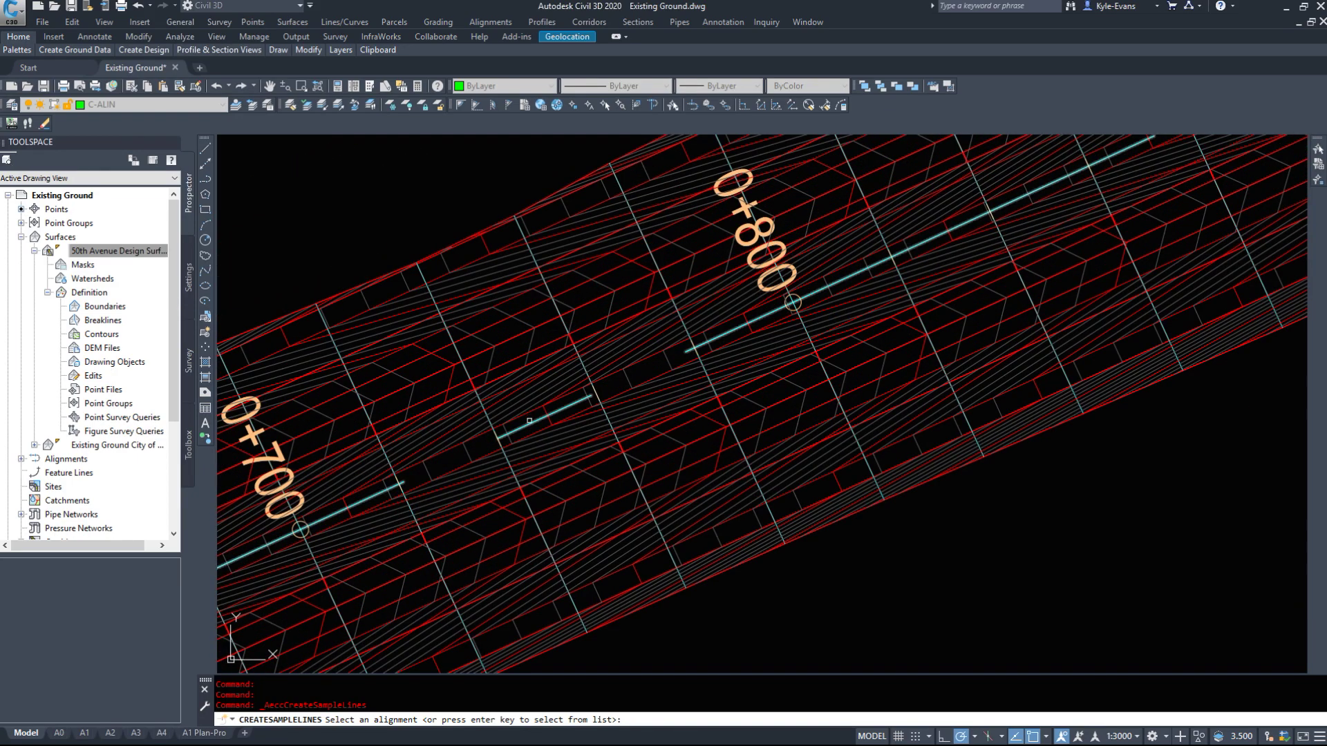
pyautogui.click(529, 420)
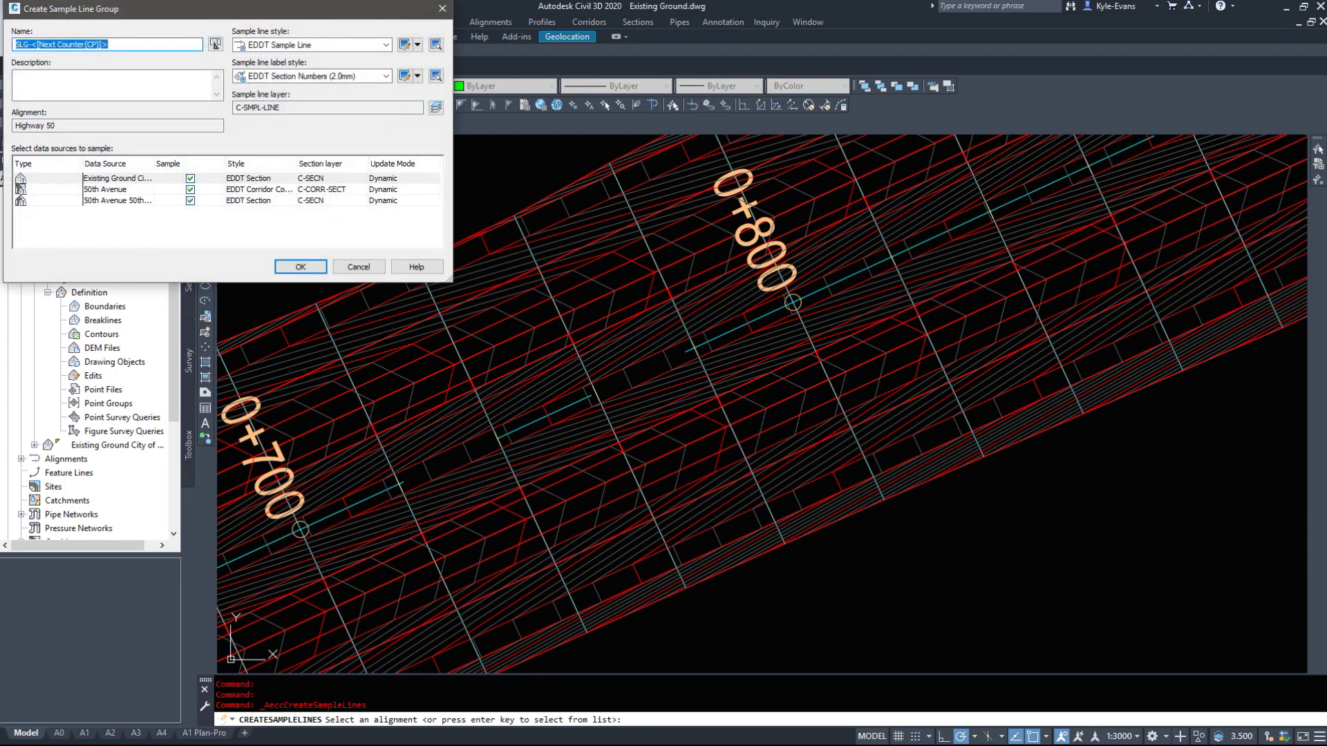
# Name the sample line group "Sample Line Group 1" and enlarge the dialog and its Data Source column.
pyautogui.moveTo(163, 14); pyautogui.dragTo(415, 66)
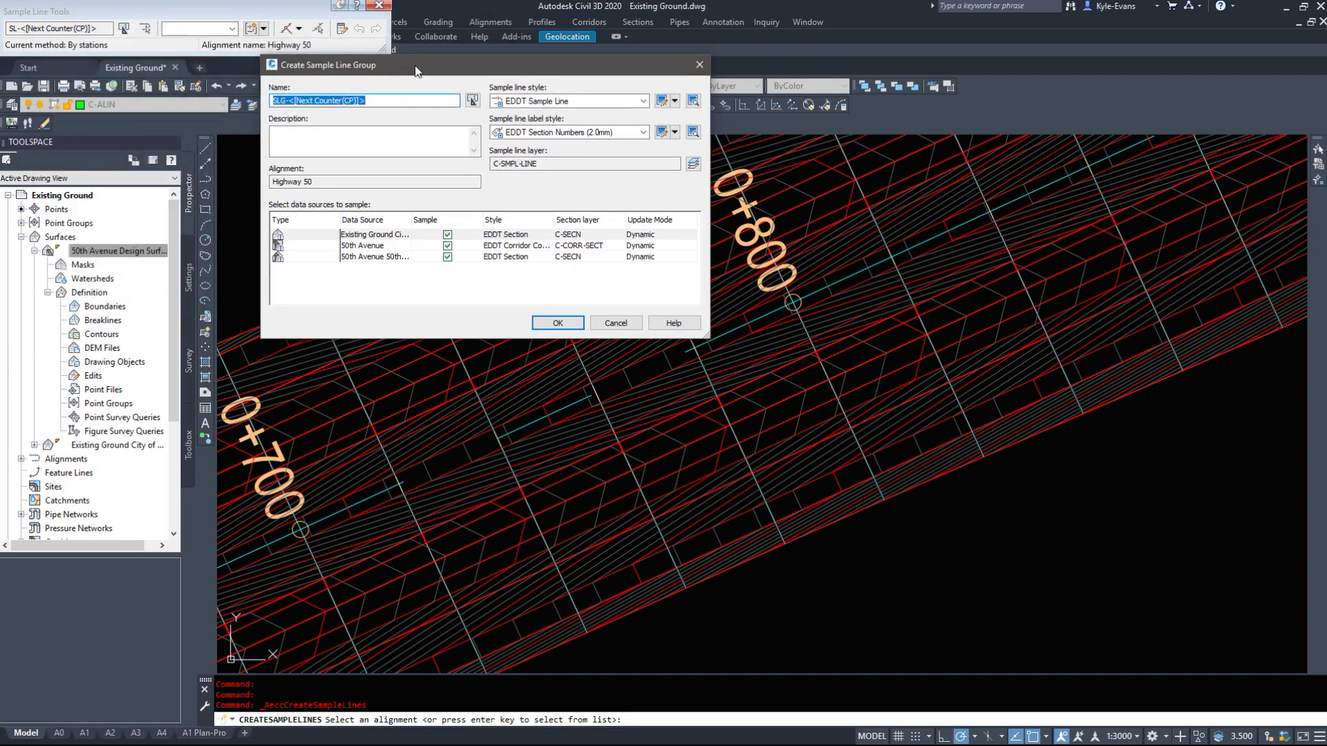
pyautogui.write('Sample Line Group 1')
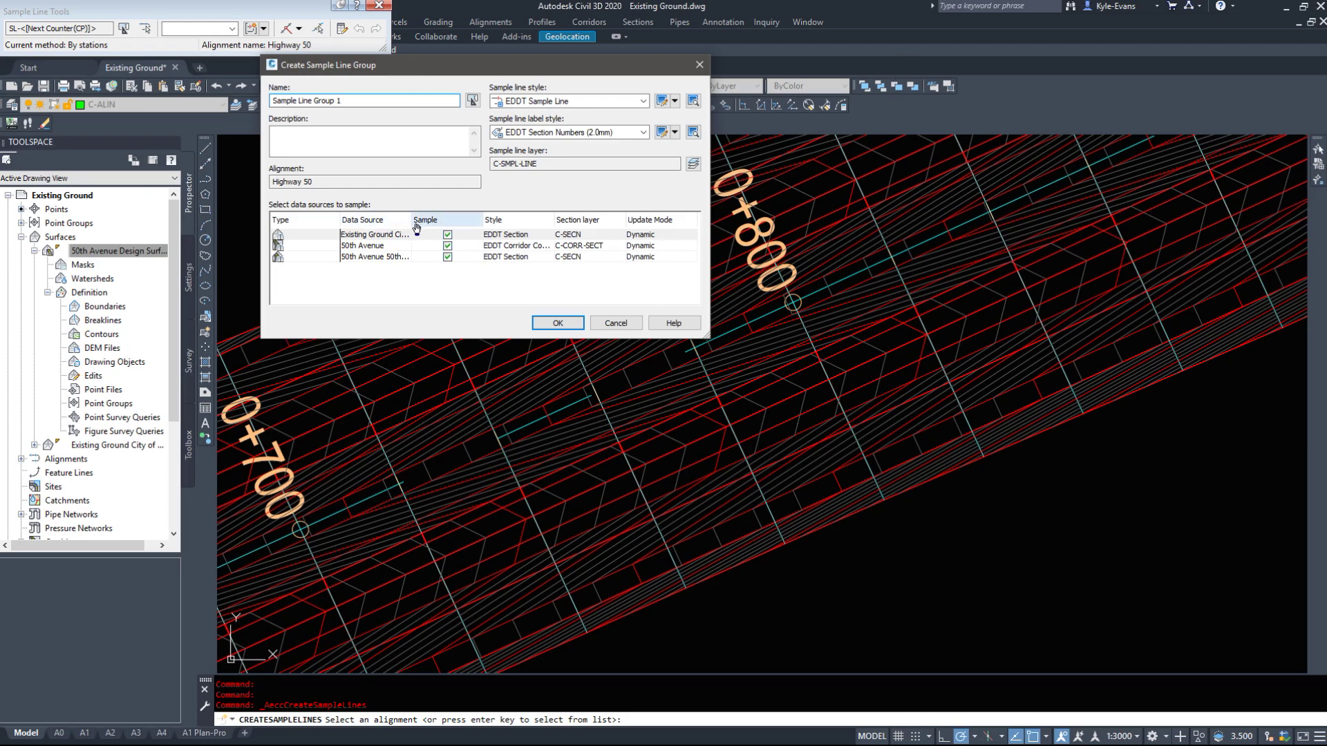
pyautogui.moveTo(410, 219); pyautogui.dragTo(436, 218)
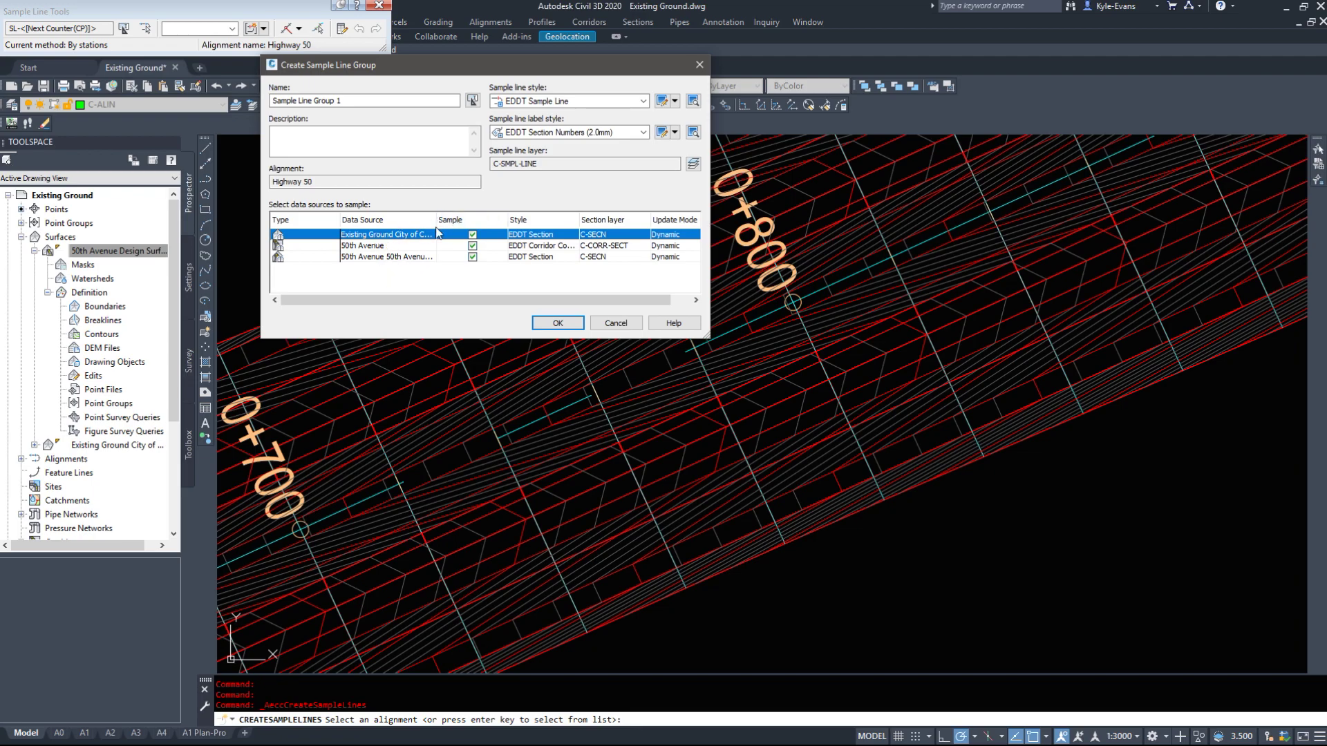
pyautogui.moveTo(436, 219); pyautogui.dragTo(468, 218)
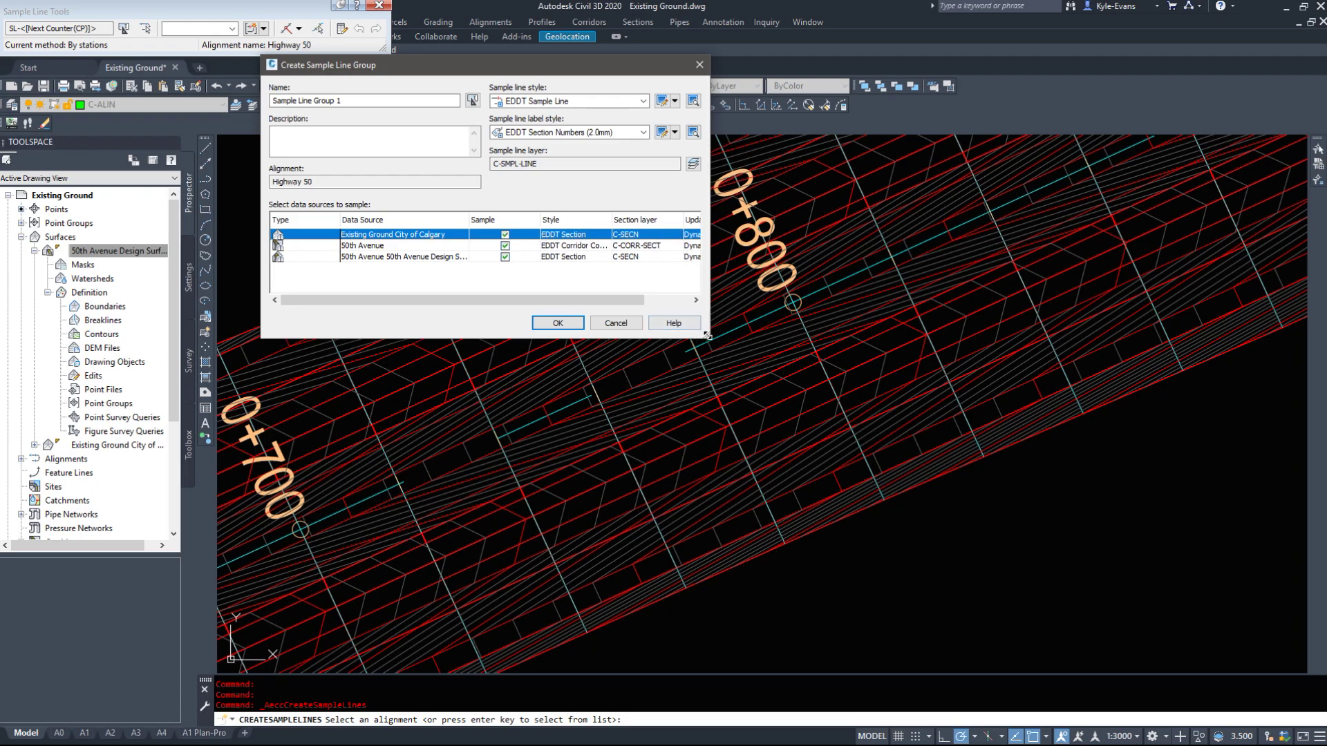
pyautogui.moveTo(706, 335); pyautogui.dragTo(910, 338)
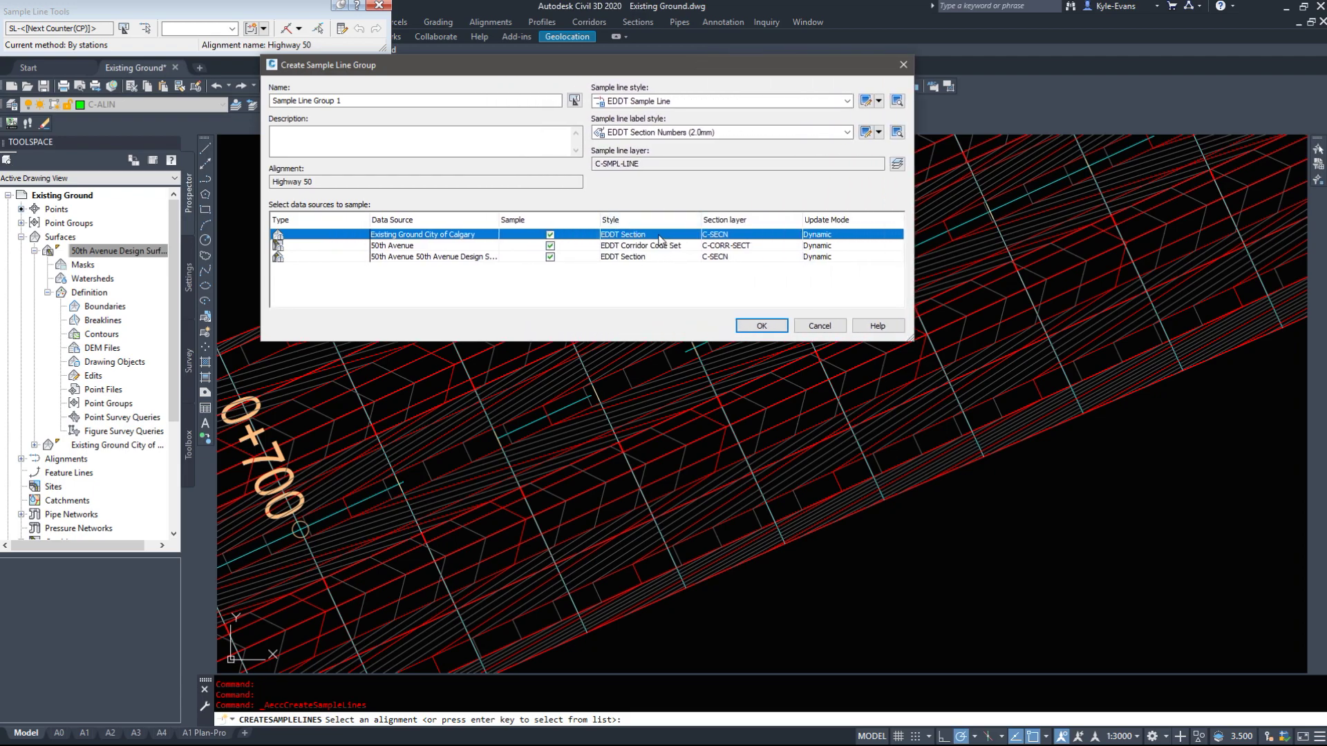
# Check the section styles of the existing ground surface and the 50th Avenue corridor, and highlight the design surface source.
pyautogui.click(659, 236)
pyautogui.click(653, 372)
pyautogui.click(654, 371)
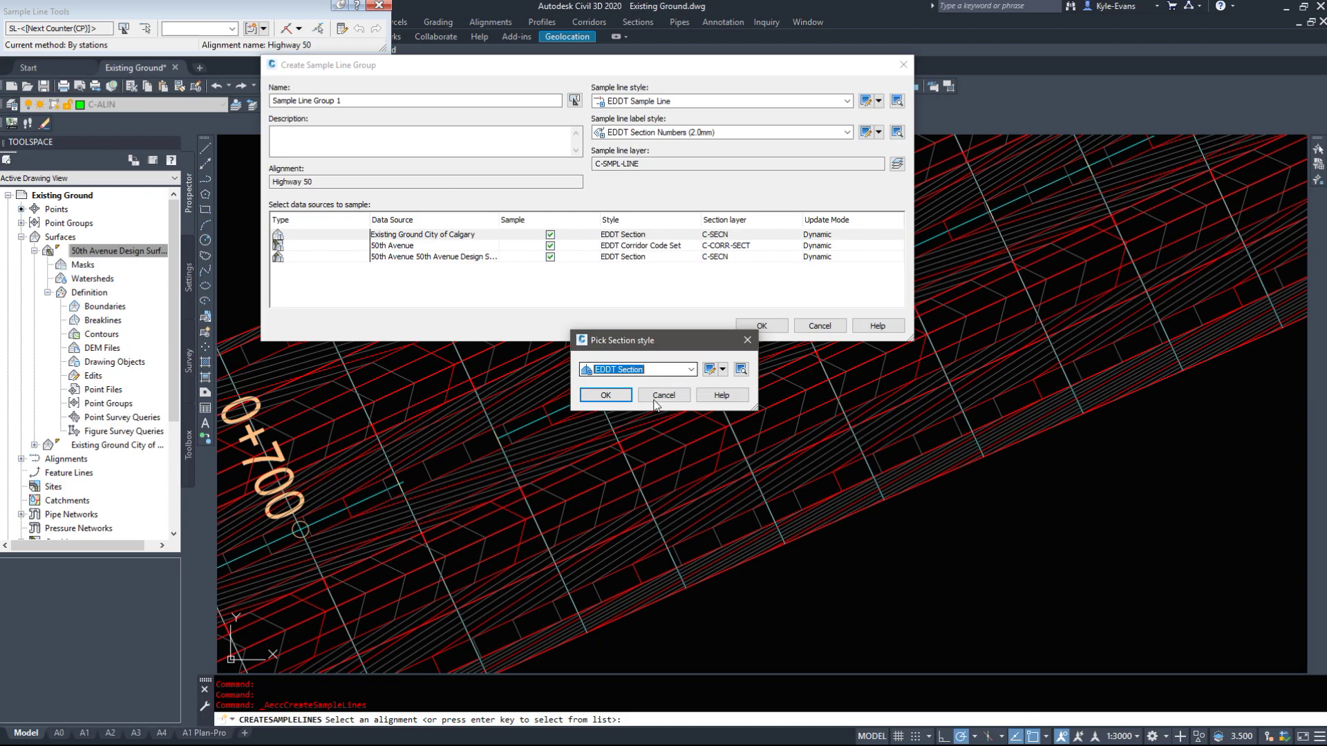
pyautogui.click(611, 400)
pyautogui.click(421, 246)
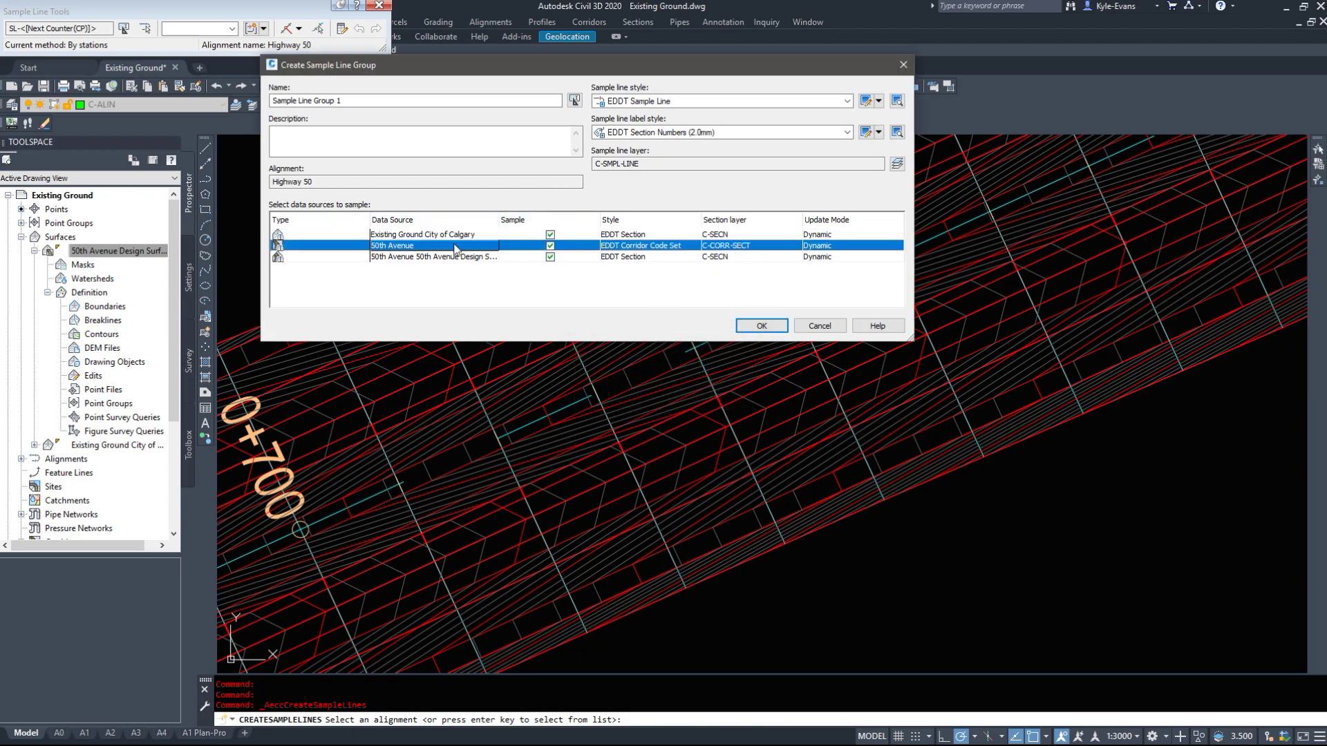
pyautogui.click(650, 251)
pyautogui.click(608, 397)
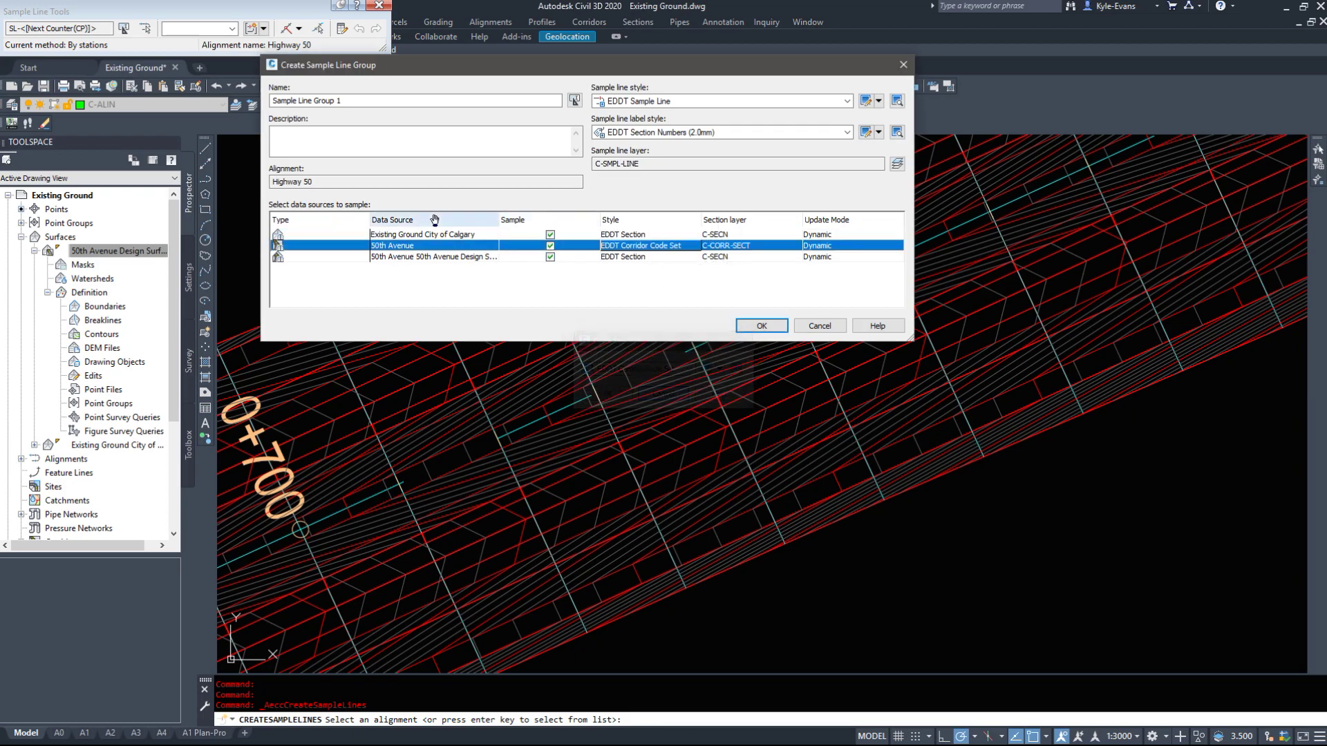
pyautogui.click(432, 257)
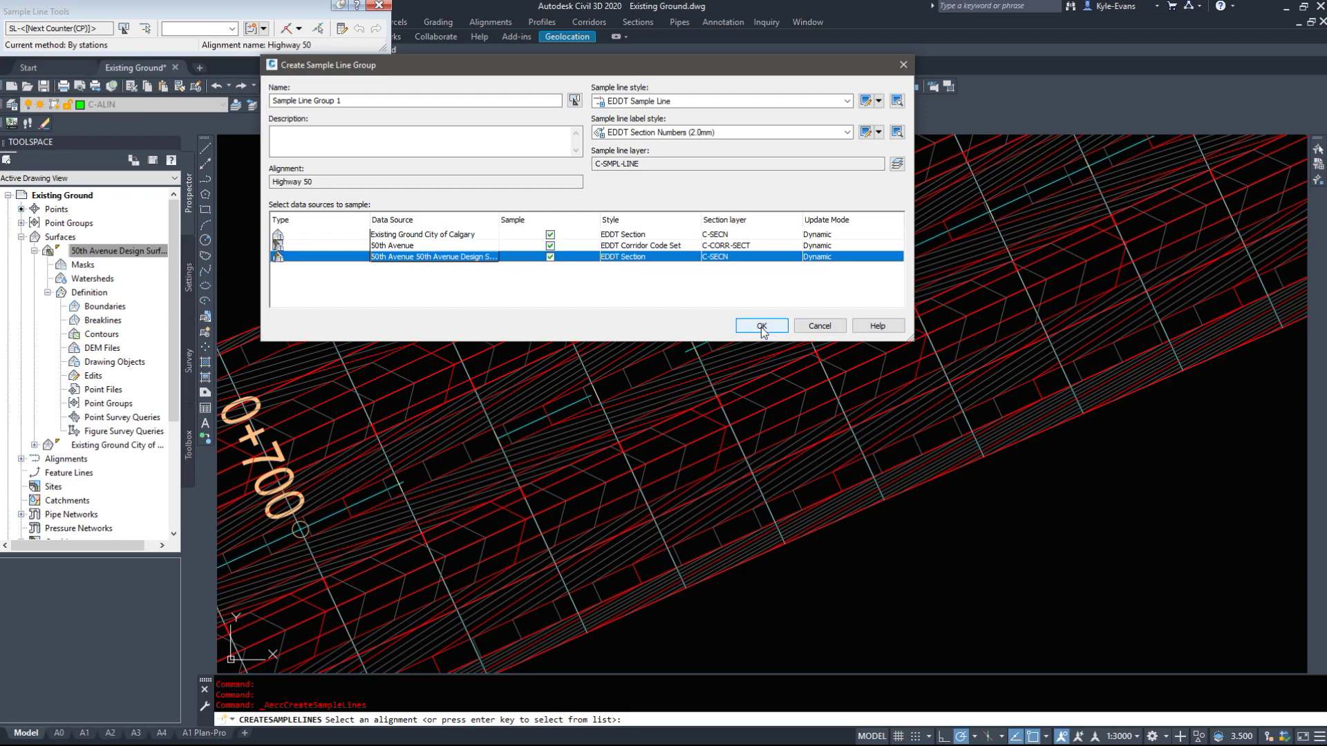
# Set the sample line label style to EDDT Section Numbers (2.5mm) and create the group.
pyautogui.click(743, 132)
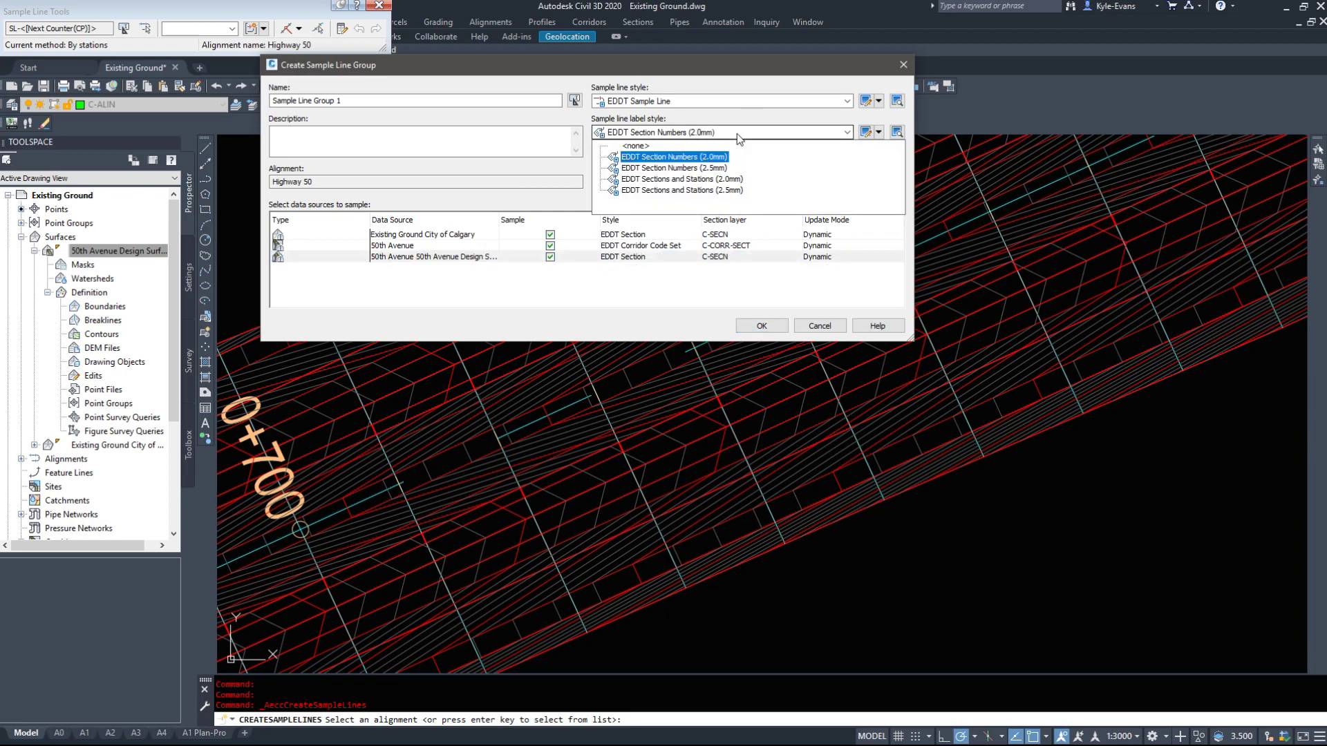
pyautogui.click(681, 168)
pyautogui.click(761, 325)
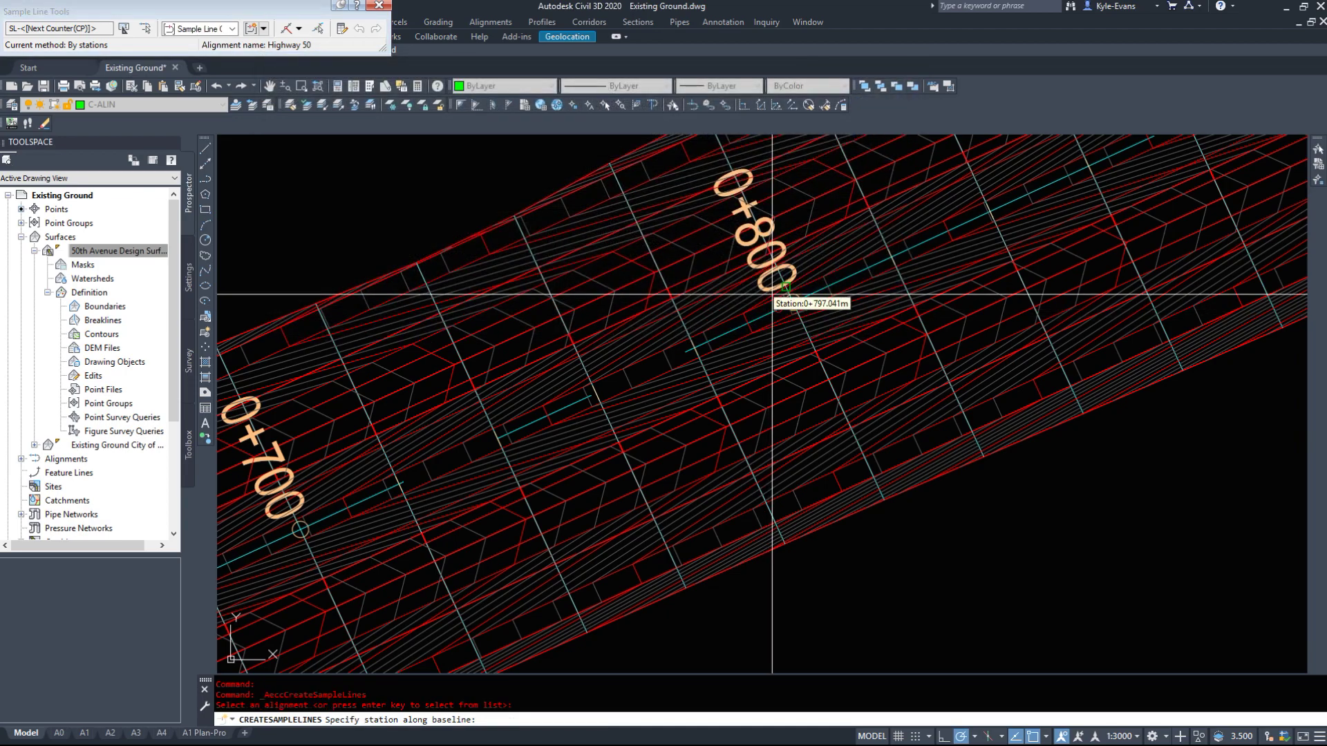
# Place the Sample Line Tools window clear of the corridor and widen it to show more of the group name.
pyautogui.scroll(-4, 801, 282)
pyautogui.scroll(-5, 800, 282)
pyautogui.moveTo(271, 10)
pyautogui.mouseDown()
pyautogui.moveTo(424, 184)
pyautogui.moveTo(844, 309)
pyautogui.mouseUp()
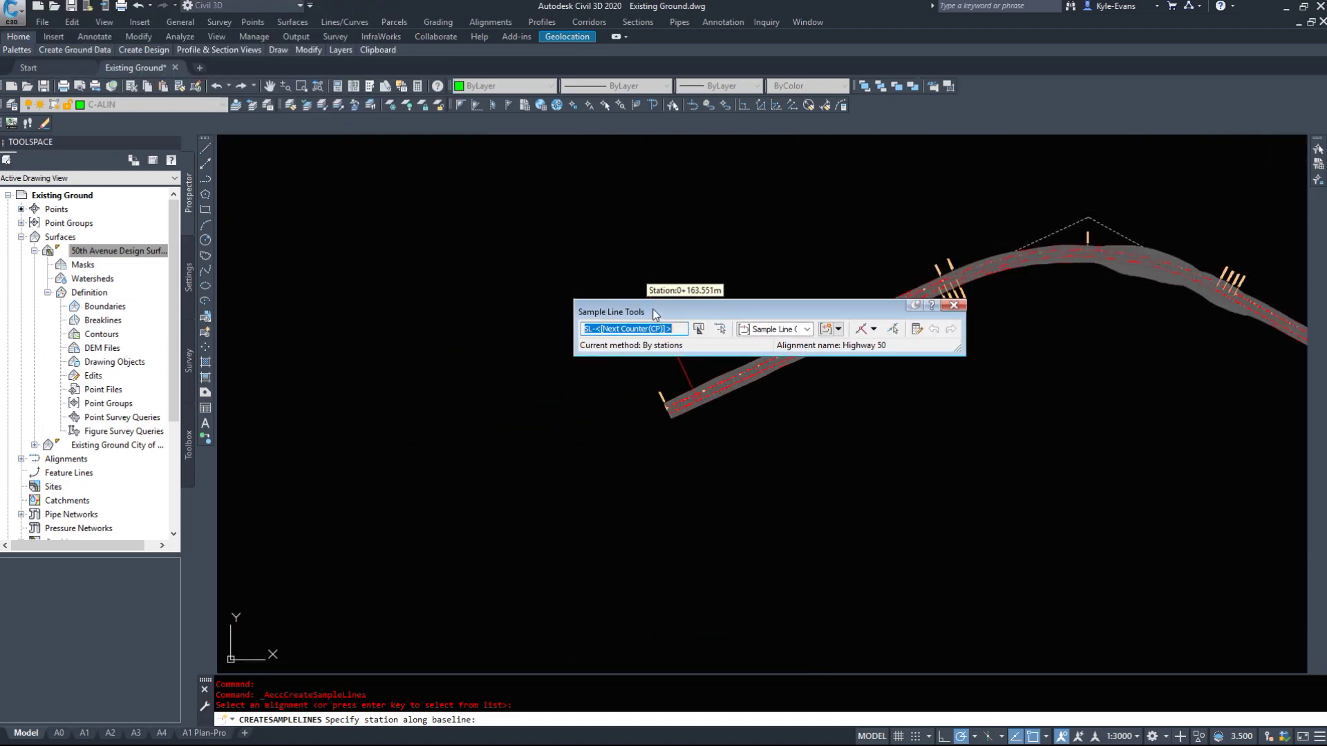
pyautogui.moveTo(655, 313); pyautogui.dragTo(563, 237)
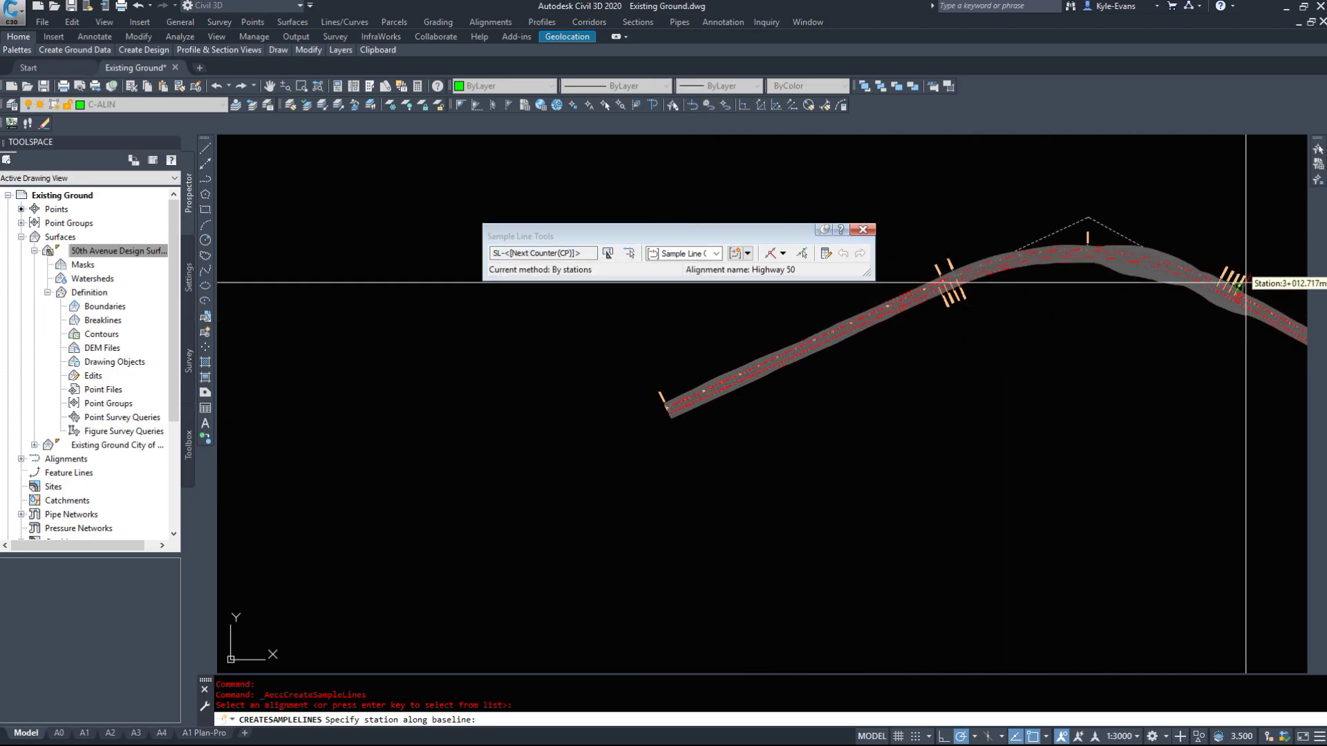
pyautogui.click(713, 254)
pyautogui.click(712, 253)
pyautogui.moveTo(680, 233); pyautogui.dragTo(548, 196)
pyautogui.moveTo(738, 240); pyautogui.dragTo(754, 240)
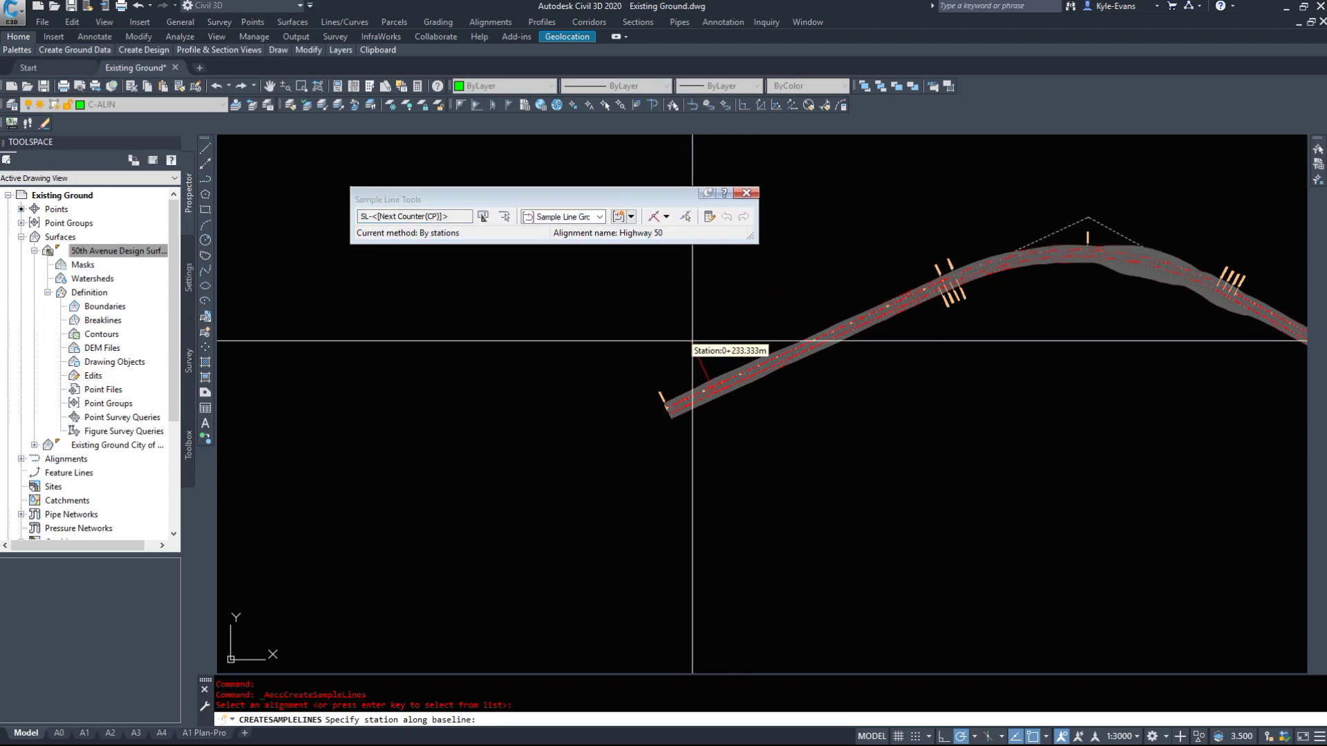
# Choose the By range of stations method for creating sample lines and enlarge its settings dialog.
pyautogui.moveTo(1176, 318); pyautogui.dragTo(546, 300, button='middle')
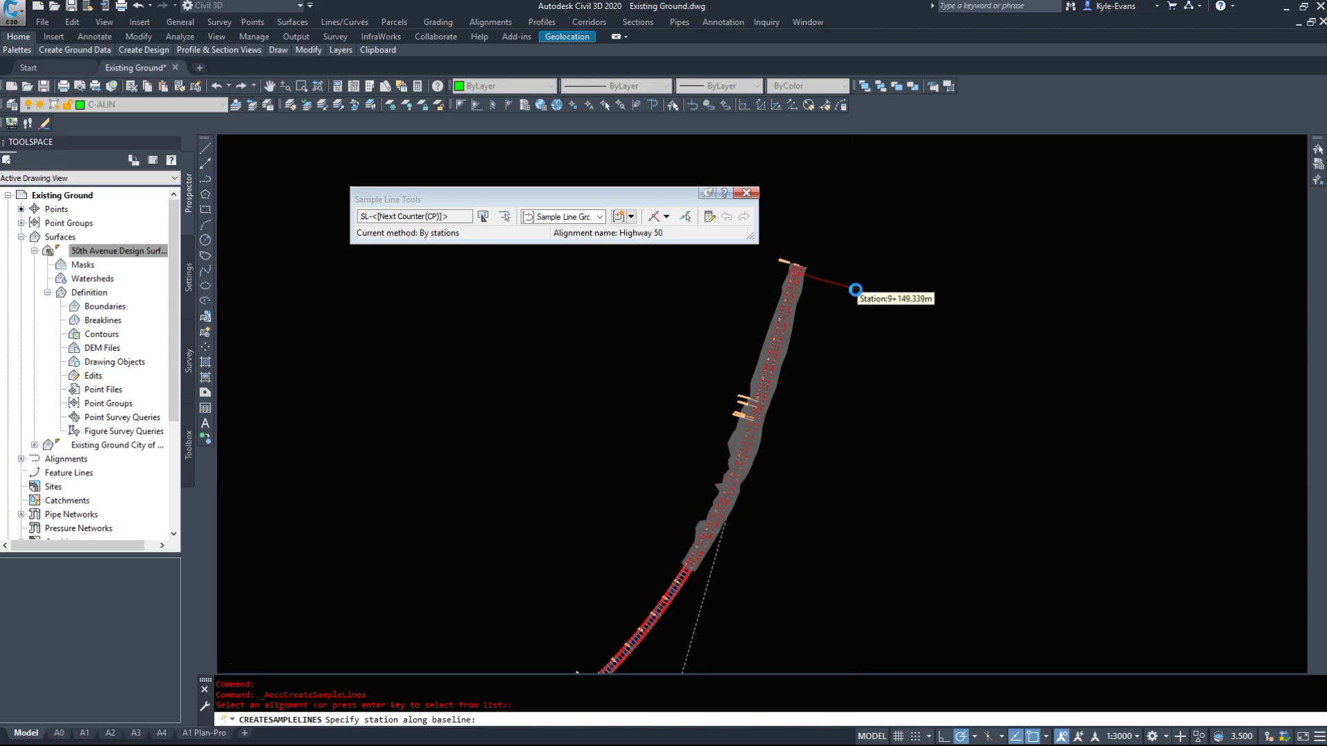
pyautogui.scroll(-5, 855, 288)
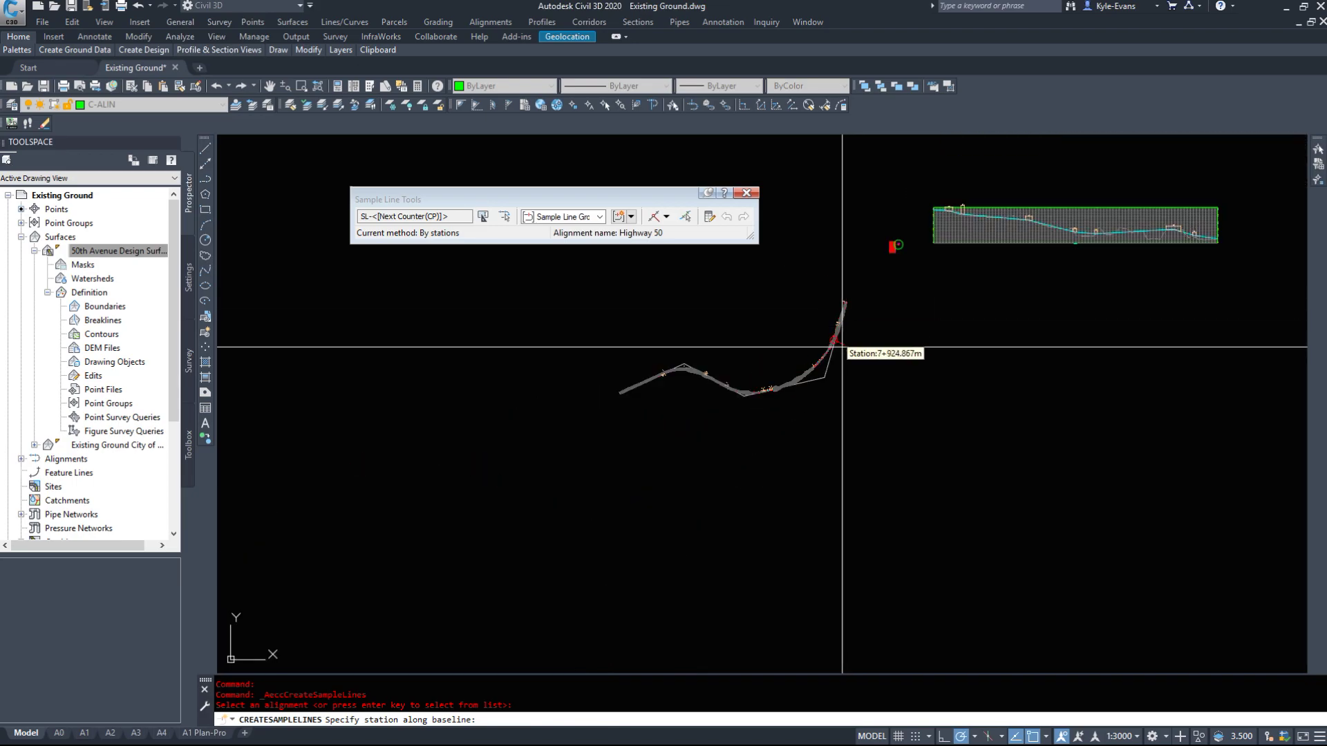
pyautogui.scroll(3, 842, 347)
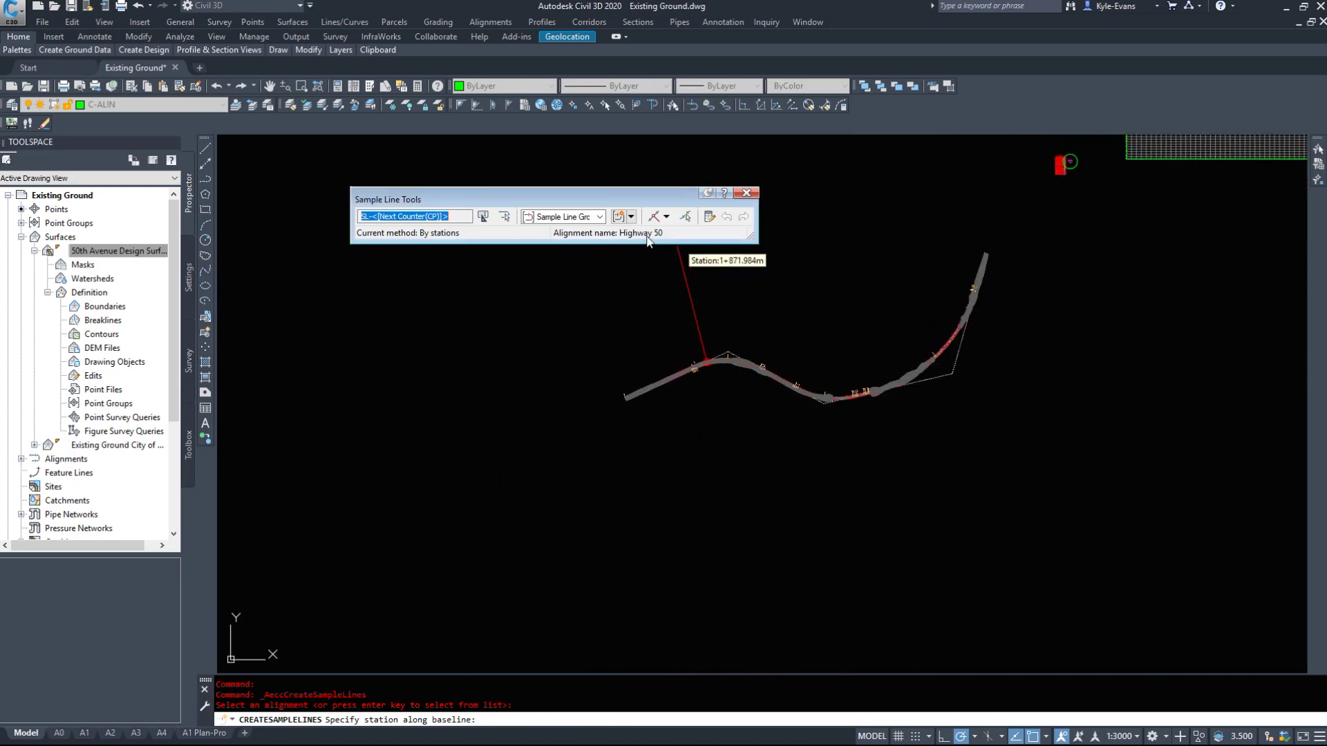
pyautogui.click(666, 217)
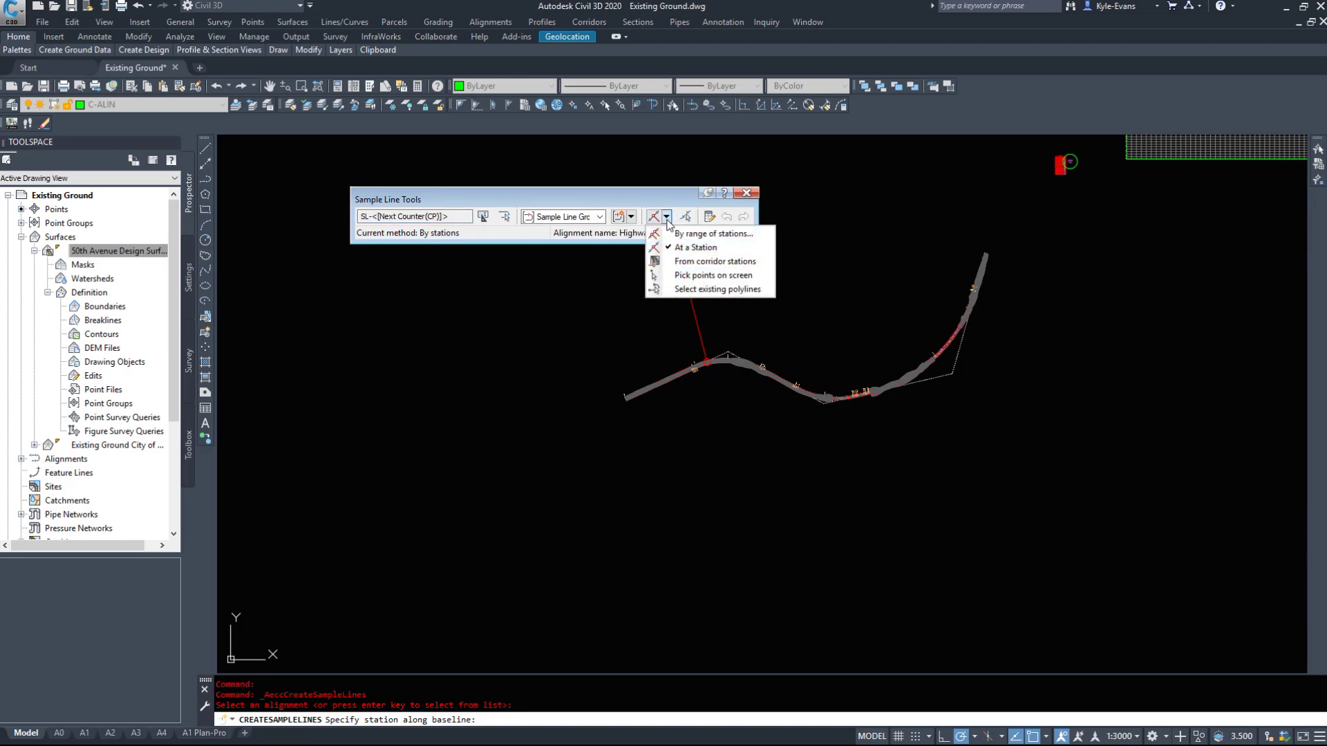
pyautogui.click(666, 217)
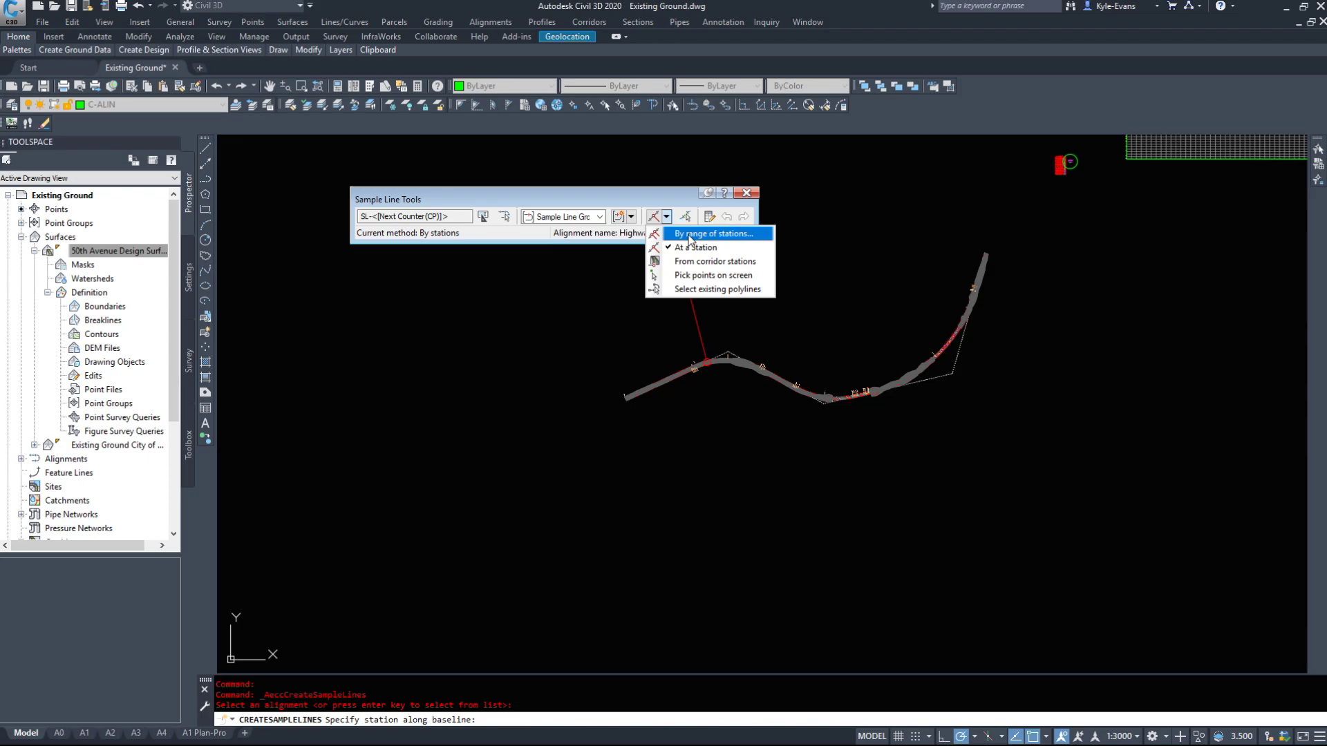
pyautogui.click(689, 236)
pyautogui.moveTo(565, 98); pyautogui.dragTo(516, 88)
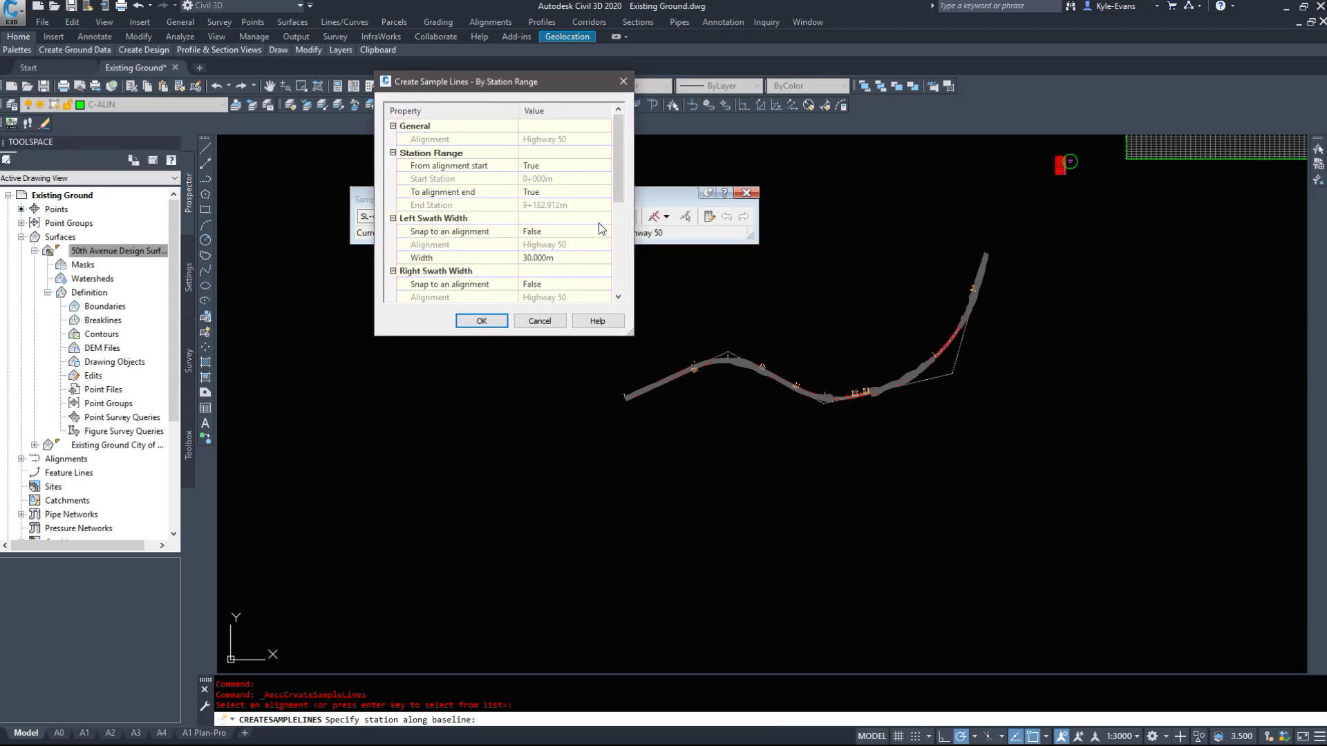
pyautogui.moveTo(630, 333); pyautogui.dragTo(653, 349)
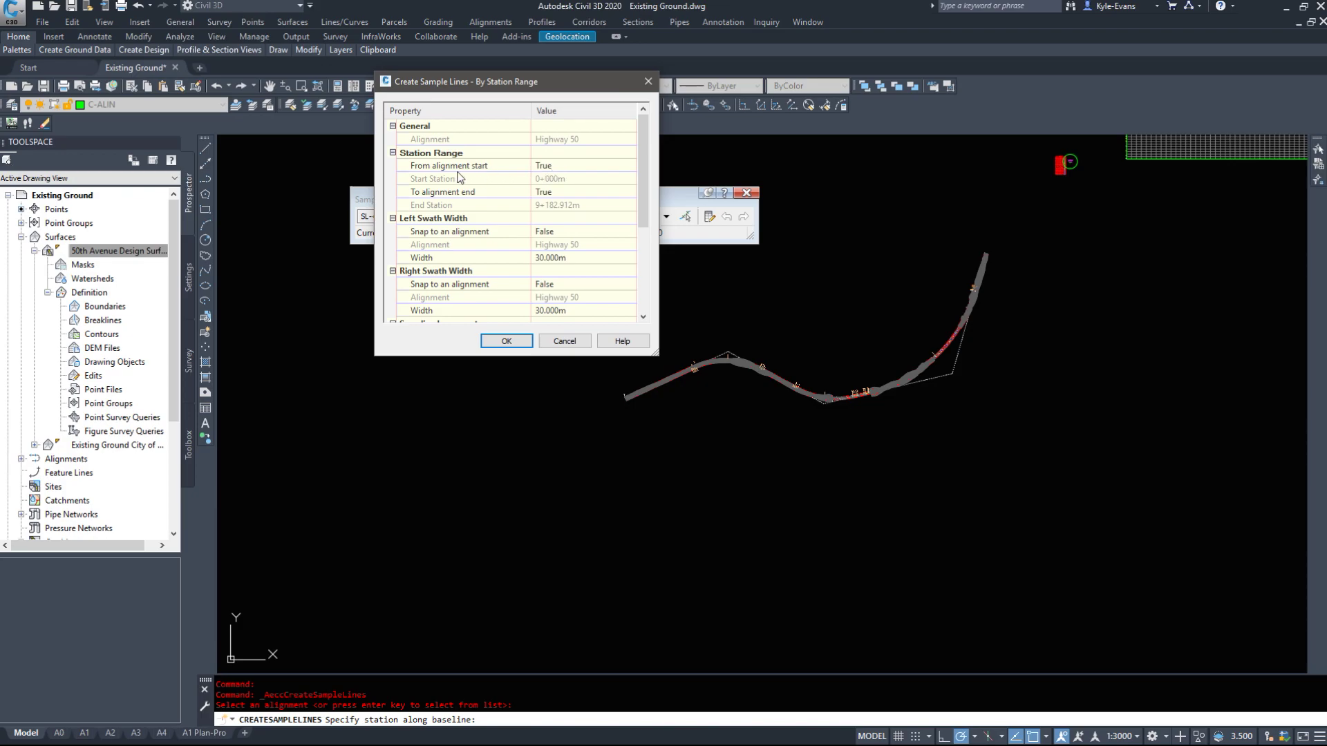
# Review the station range options for alignment start and end, and the left swath's alignment snapping option.
pyautogui.click(446, 166)
pyautogui.click(553, 165)
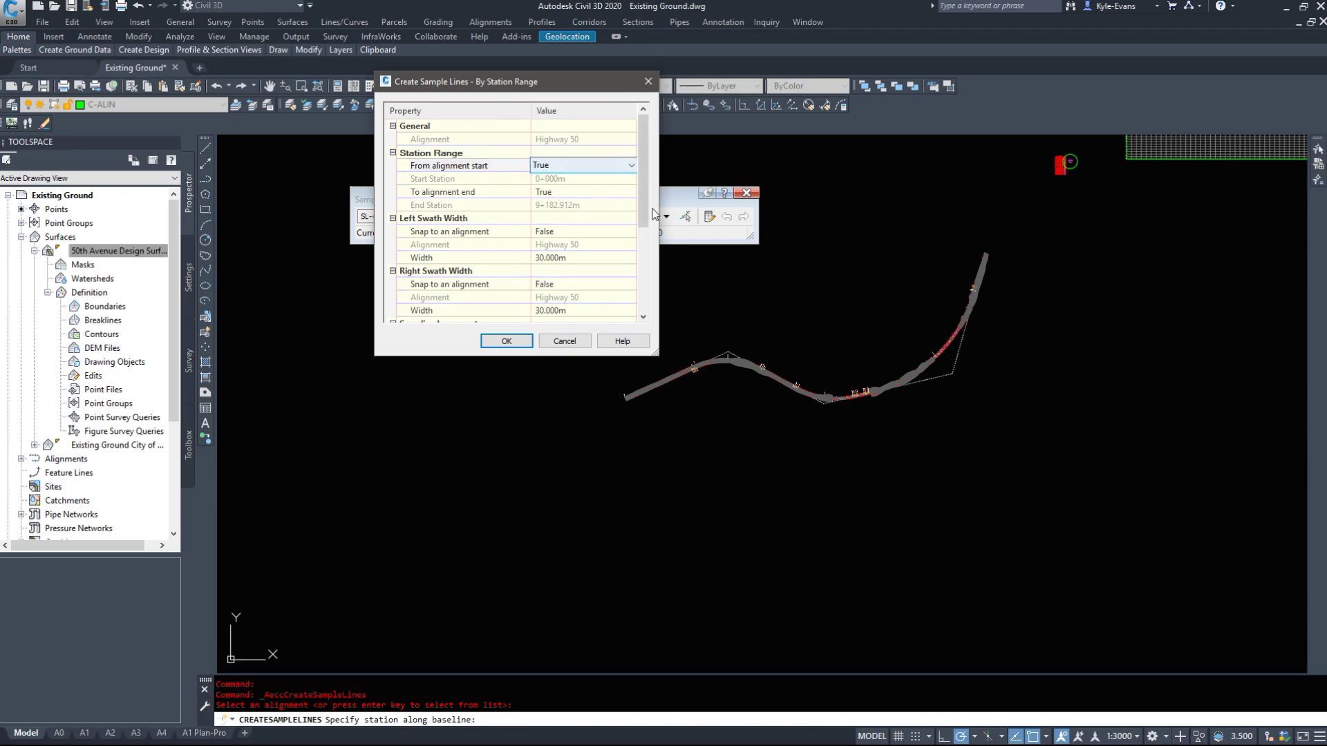
pyautogui.click(470, 196)
pyautogui.click(557, 192)
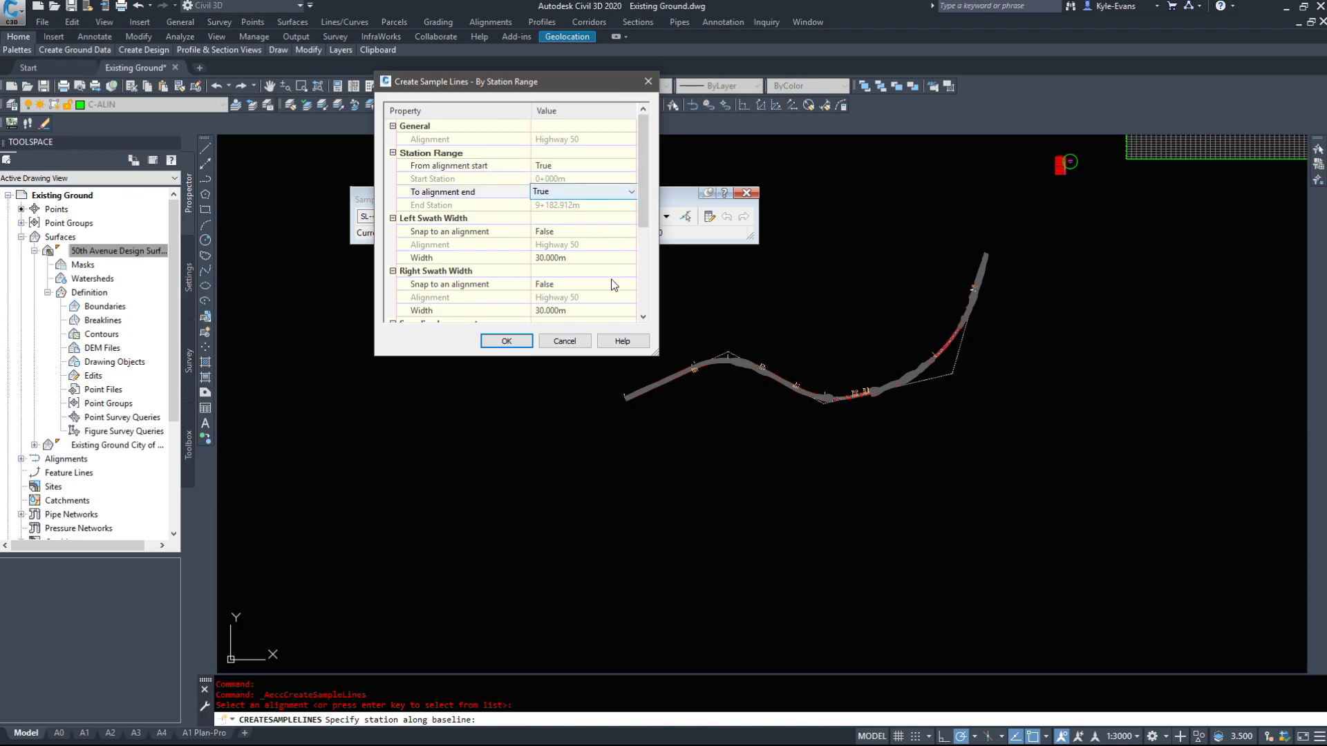
pyautogui.click(463, 234)
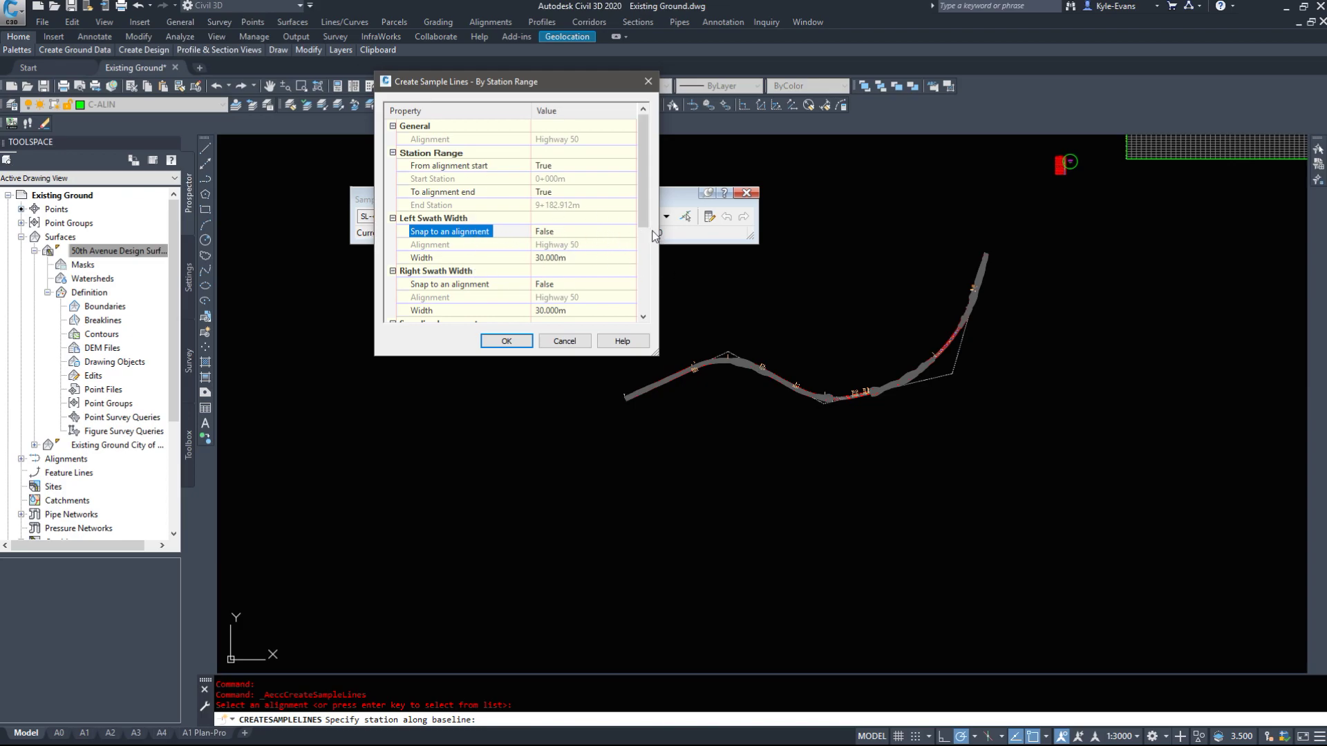
# Measure the left swath width from the alignment past the wide corridor edge between stations 8+200 and 8+300, and set it to 100 m.
pyautogui.click(565, 258)
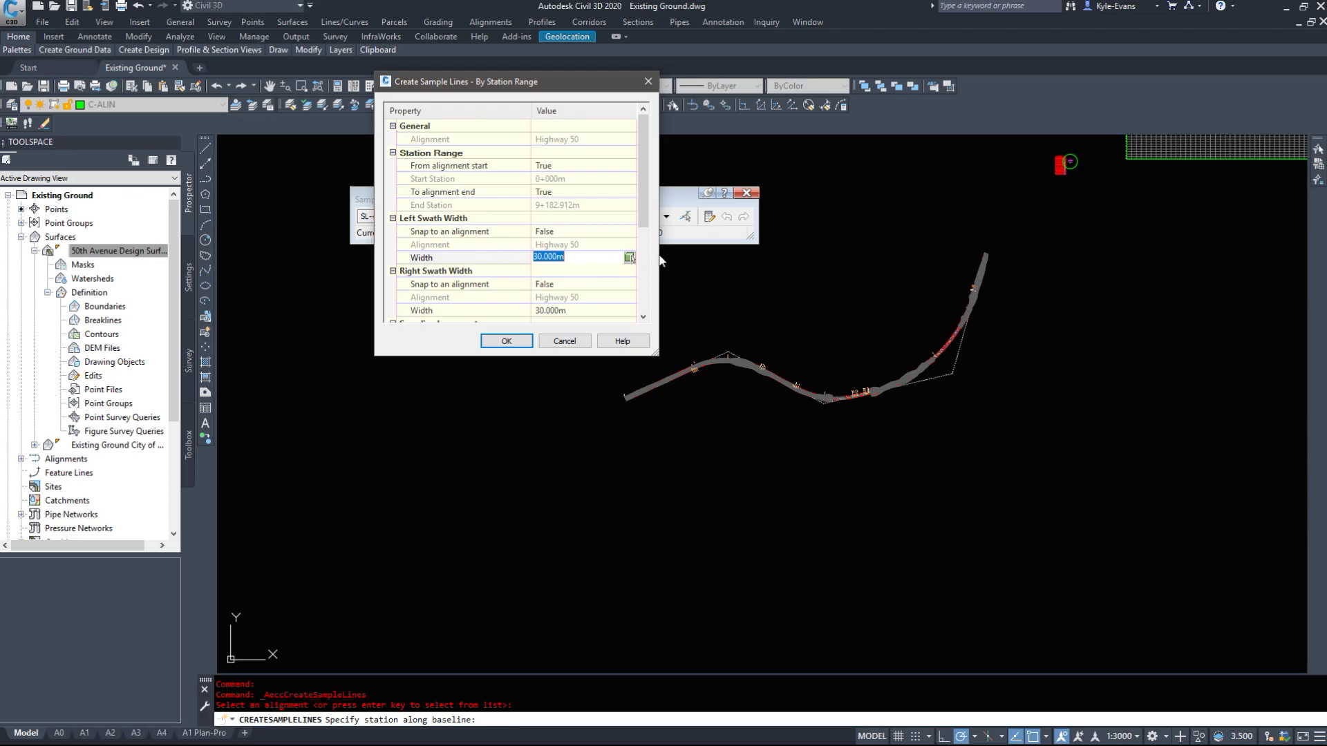
pyautogui.click(630, 258)
pyautogui.scroll(4, 643, 370)
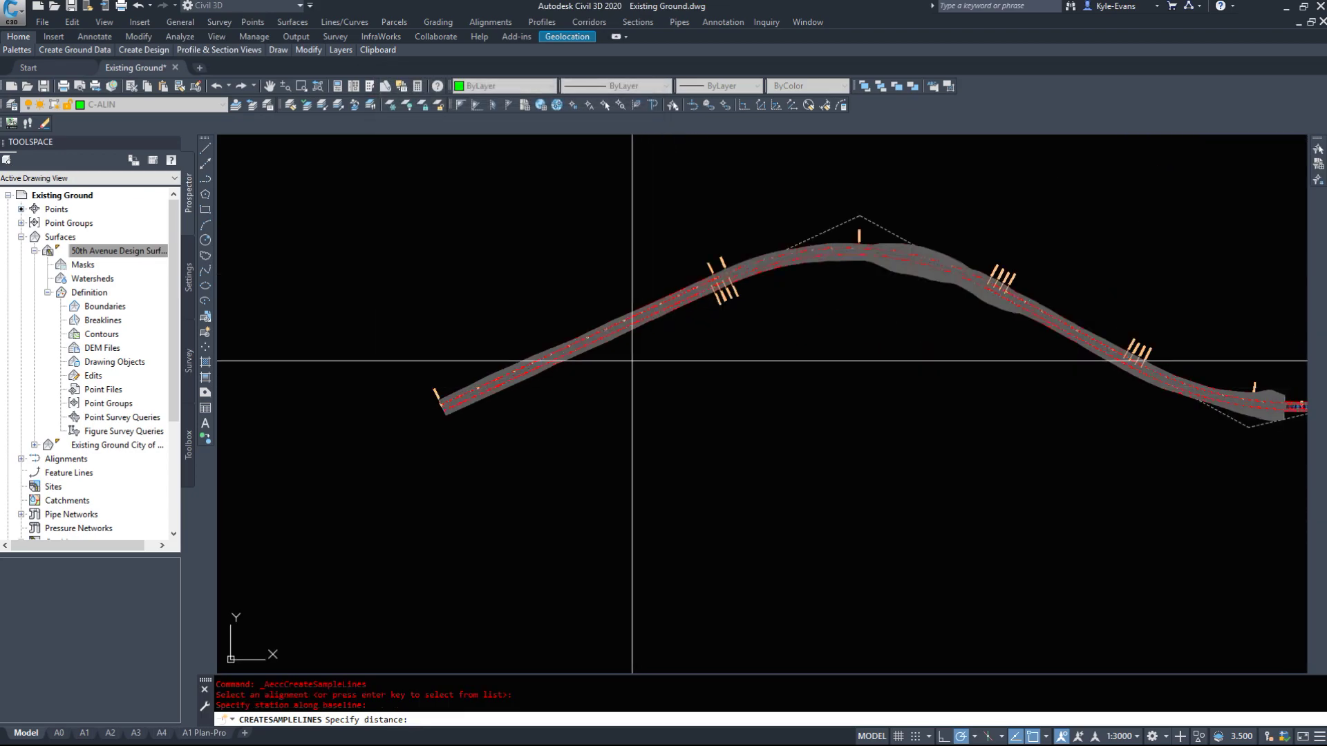
pyautogui.scroll(5, 756, 272)
pyautogui.moveTo(471, 467)
pyautogui.mouseDown(button='middle')
pyautogui.moveTo(615, 422)
pyautogui.moveTo(474, 465)
pyautogui.mouseUp(button='middle')
pyautogui.moveTo(1129, 269); pyautogui.dragTo(523, 366, button='middle')
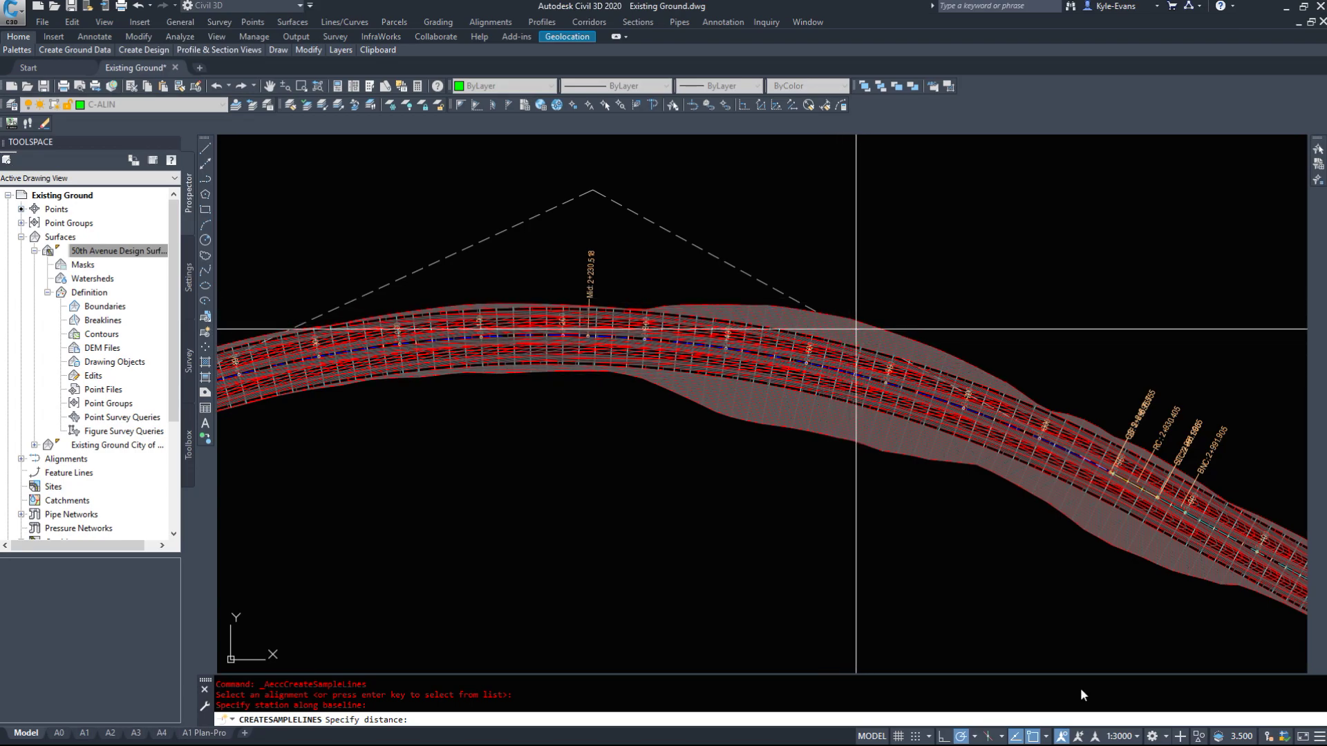
pyautogui.moveTo(1064, 444); pyautogui.dragTo(568, 269, button='middle')
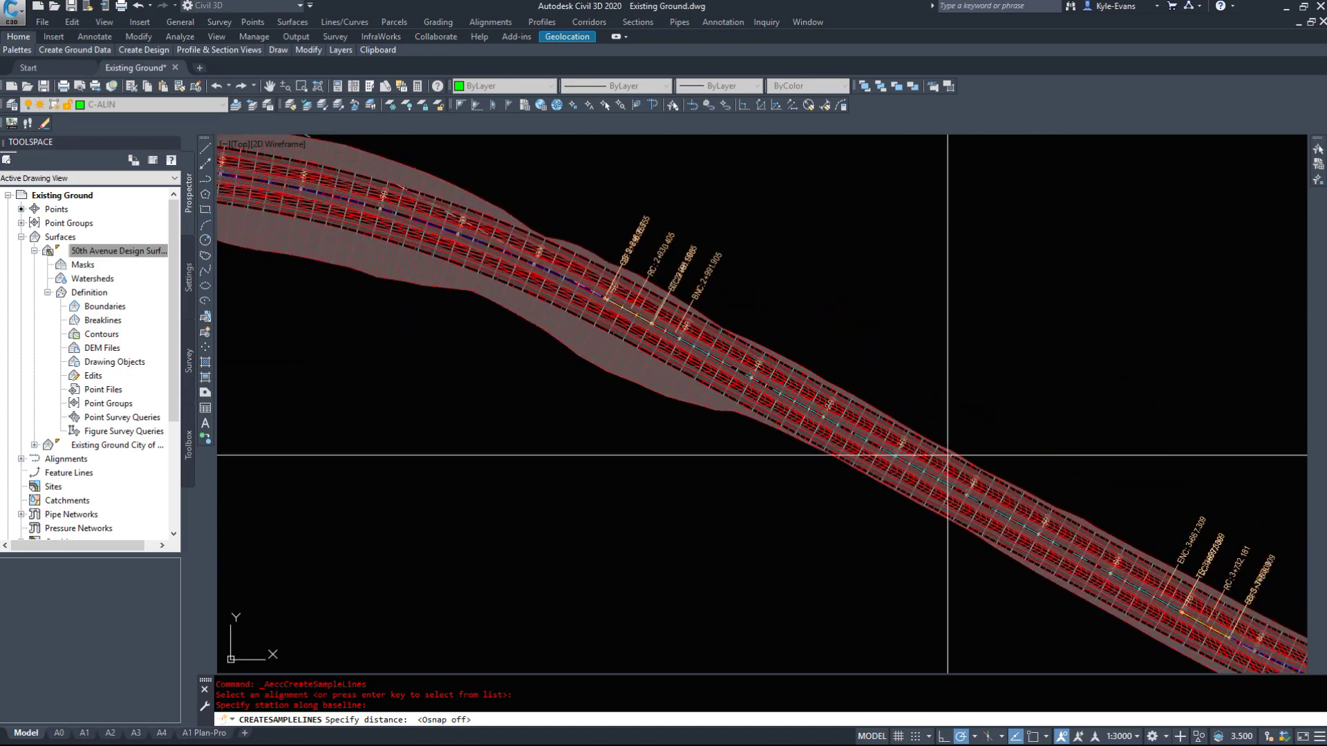
pyautogui.moveTo(967, 518); pyautogui.dragTo(525, 232, button='middle')
pyautogui.moveTo(1049, 477); pyautogui.dragTo(415, 380, button='middle')
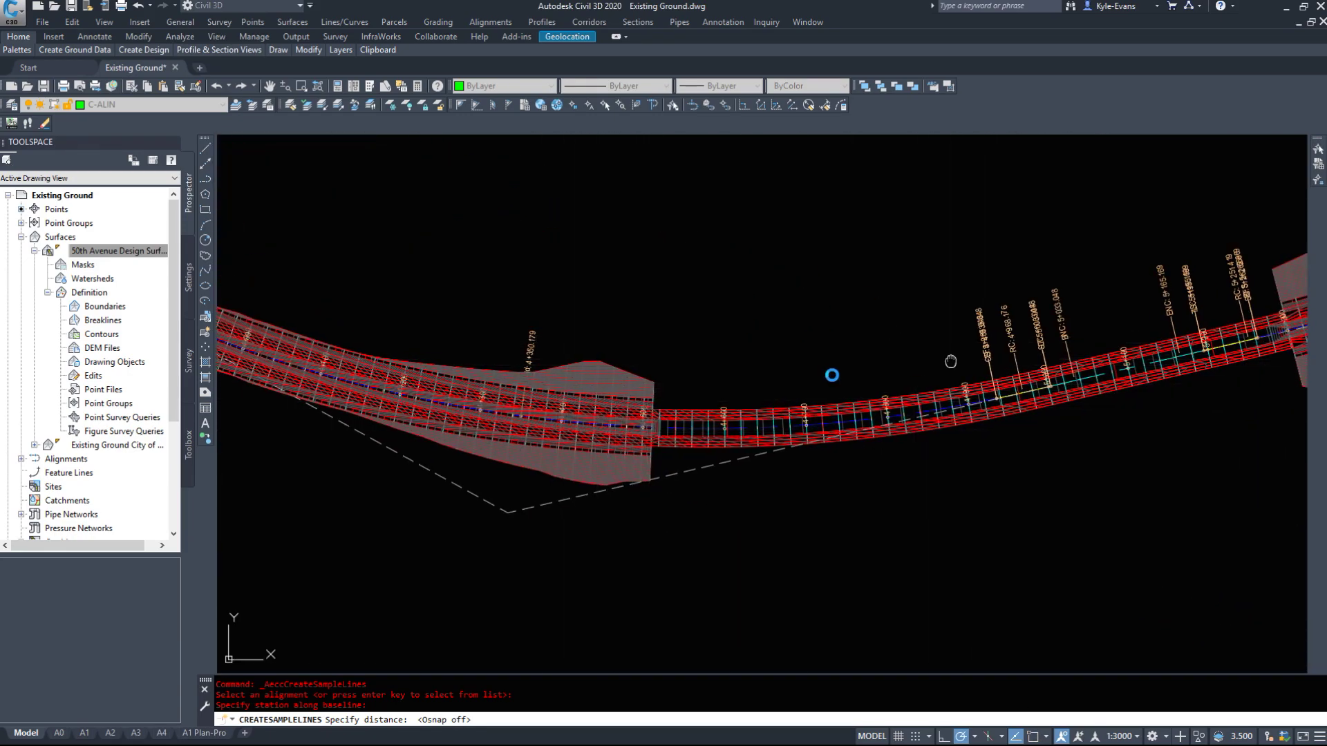
pyautogui.moveTo(951, 359); pyautogui.dragTo(303, 452, button='middle')
pyautogui.moveTo(1045, 260); pyautogui.dragTo(456, 525, button='middle')
pyautogui.moveTo(895, 306); pyautogui.dragTo(562, 515, button='middle')
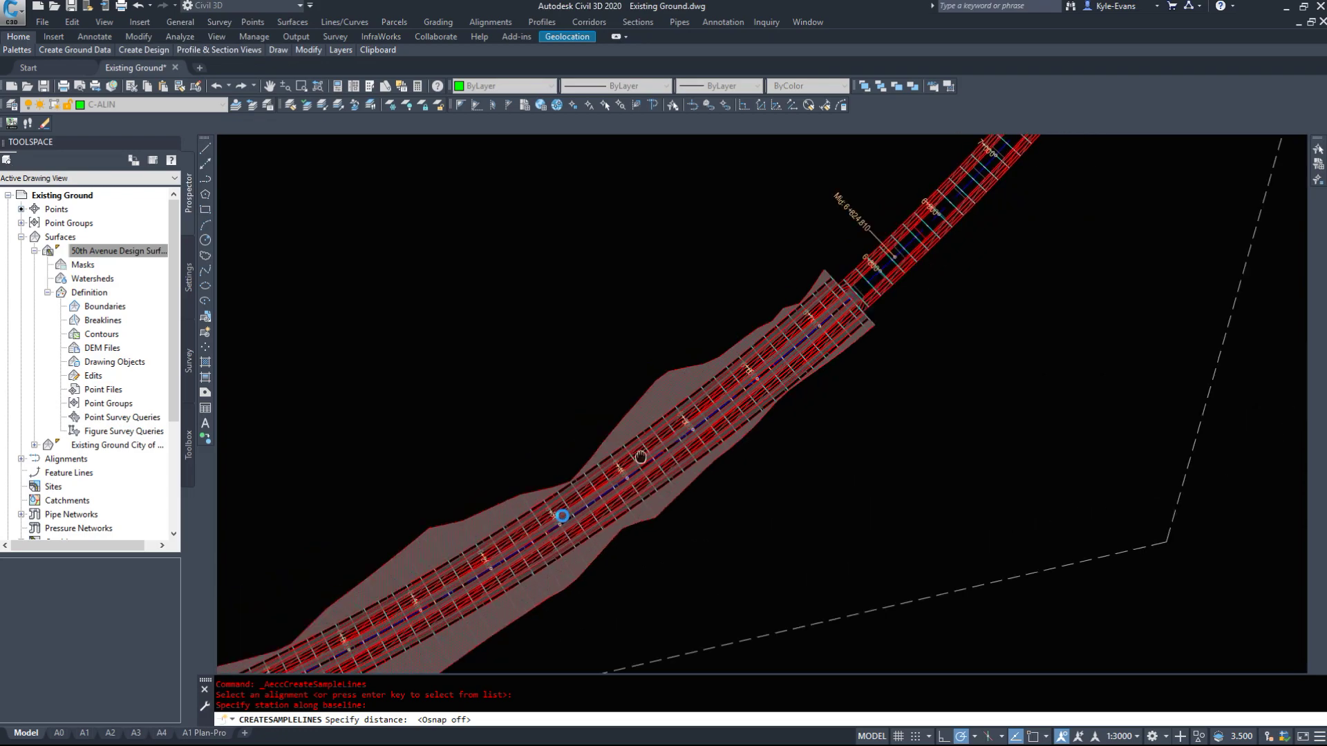
pyautogui.moveTo(878, 269); pyautogui.dragTo(573, 562, button='middle')
pyautogui.moveTo(872, 238); pyautogui.dragTo(660, 503, button='middle')
pyautogui.moveTo(857, 153); pyautogui.dragTo(731, 474, button='middle')
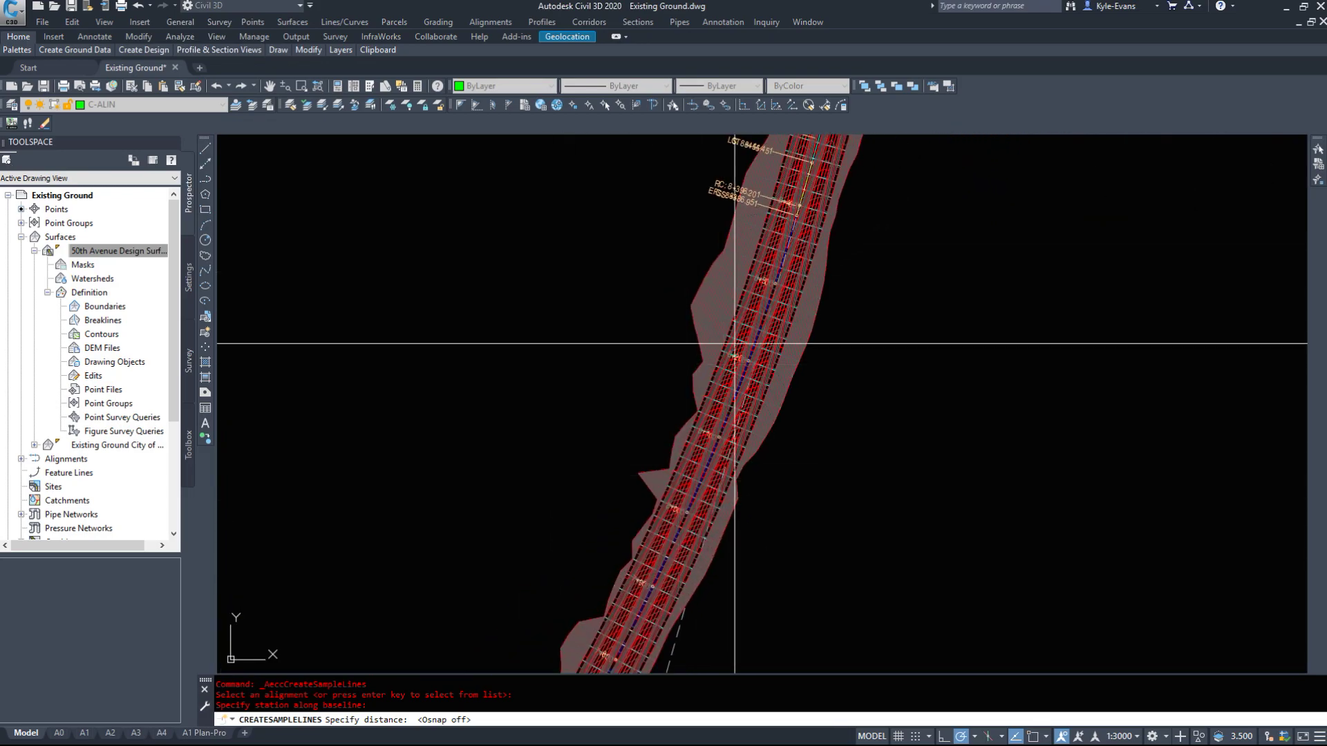
pyautogui.moveTo(823, 196); pyautogui.dragTo(790, 429, button='middle')
pyautogui.moveTo(842, 194); pyautogui.dragTo(753, 525, button='middle')
pyautogui.moveTo(722, 601); pyautogui.dragTo(826, 193, button='middle')
pyautogui.moveTo(705, 453); pyautogui.dragTo(743, 384, button='middle')
pyautogui.scroll(5, 751, 393)
pyautogui.scroll(2, 831, 450)
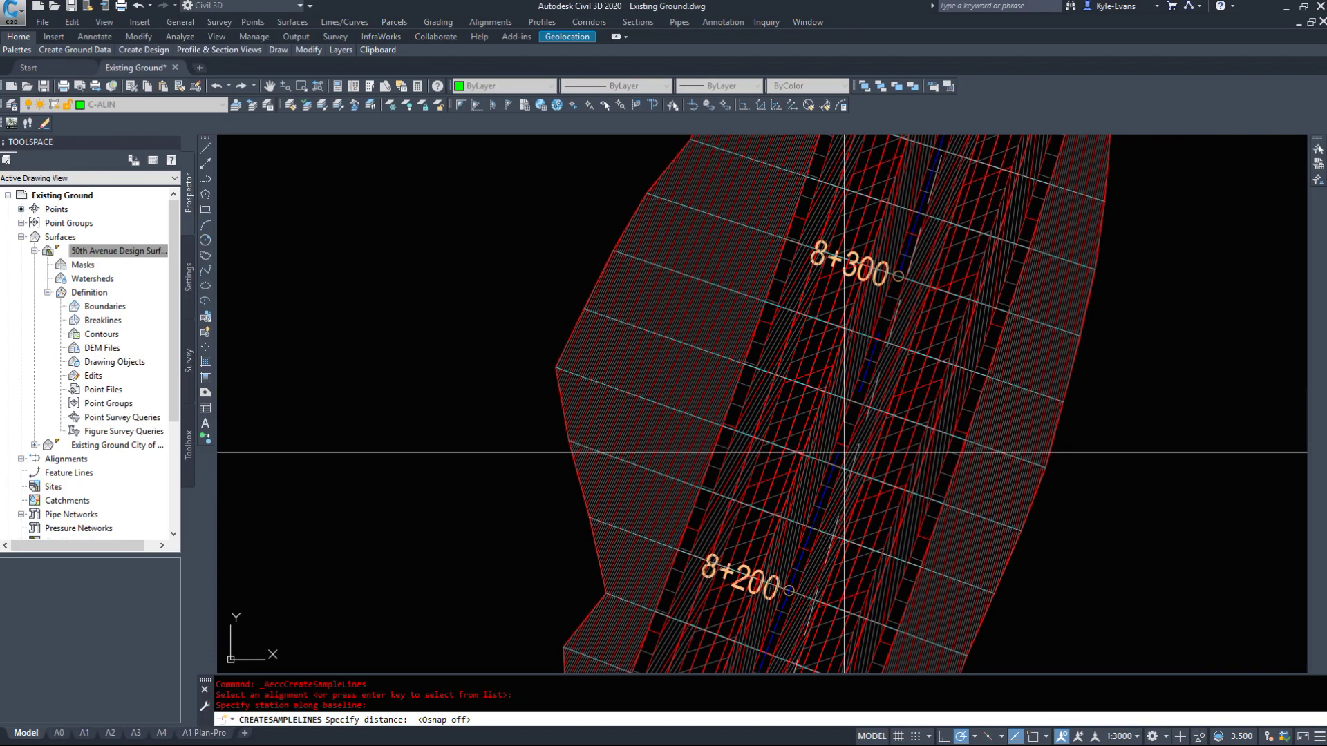
pyautogui.scroll(2, 831, 466)
pyautogui.click(833, 464)
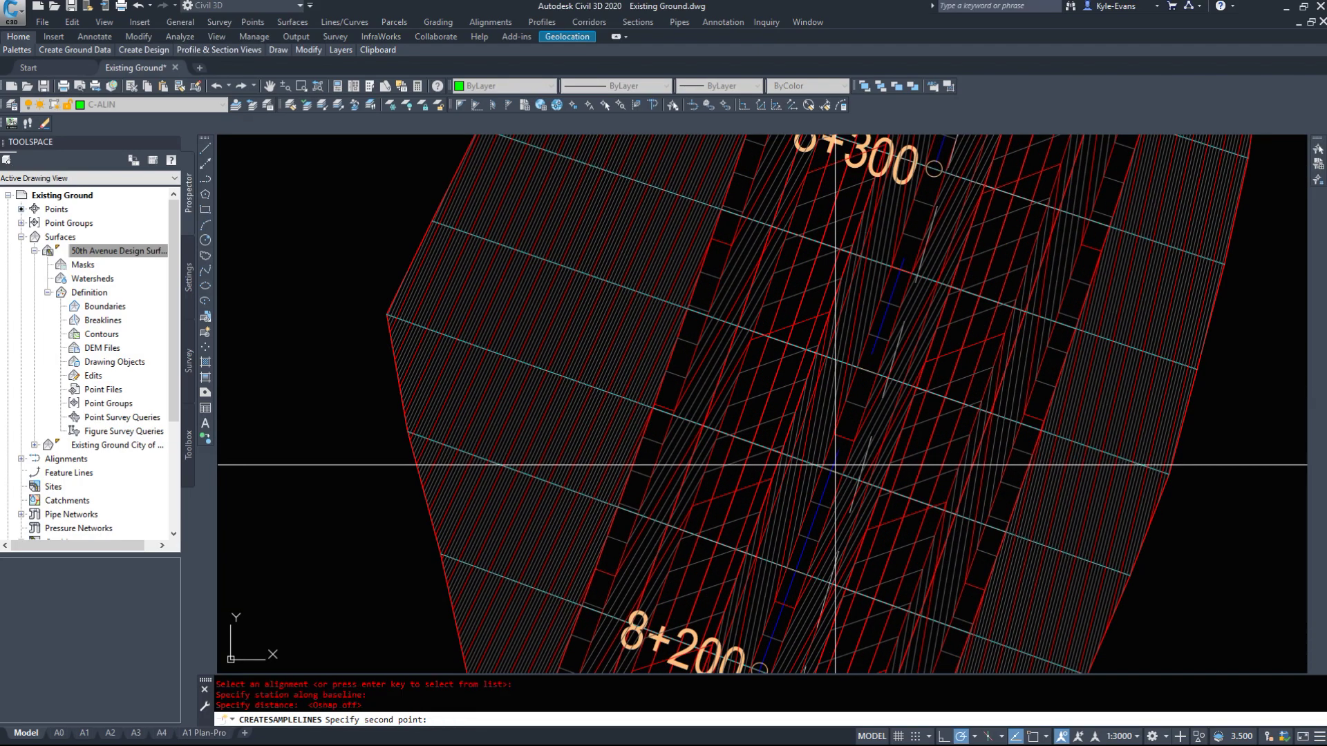
pyautogui.click(336, 282)
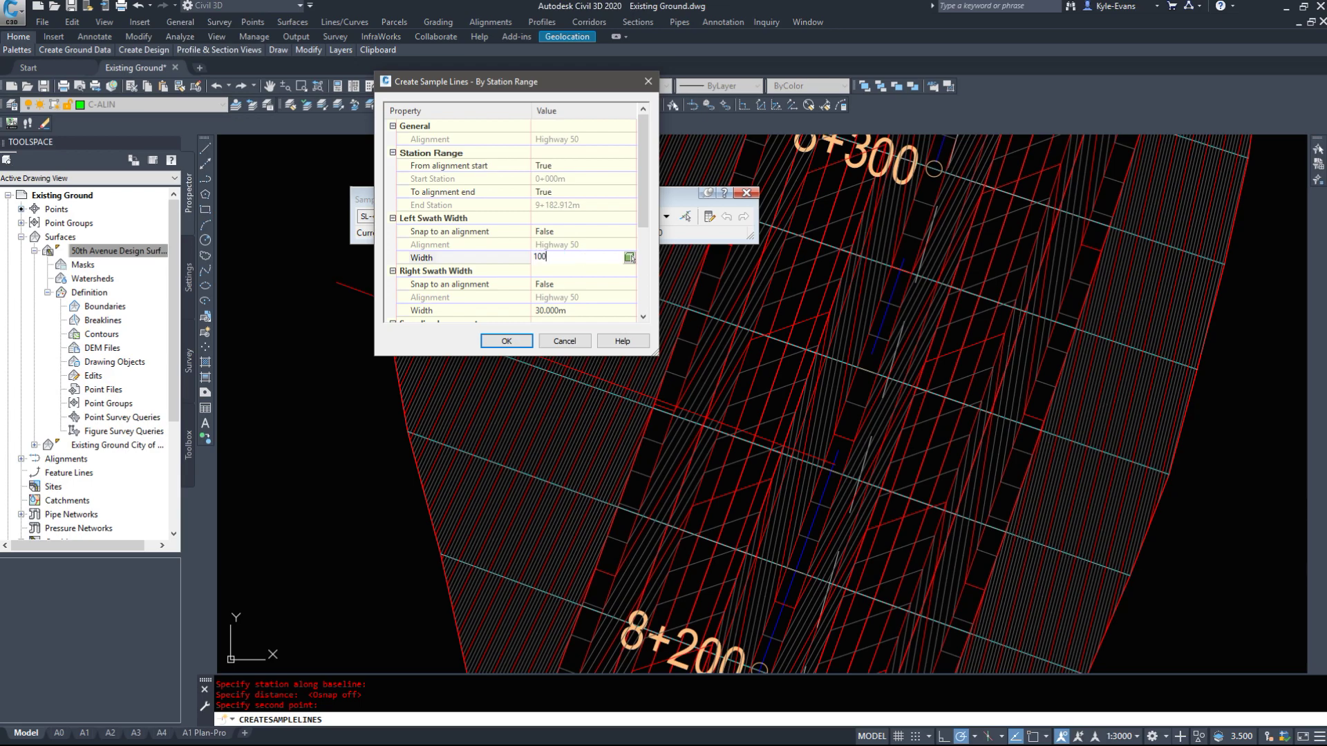
pyautogui.press('Return')
# Measure the right swath width from the alignment past the corridor's outer edge near station 5+400, and set it to 100 m.
pyautogui.scroll(-2, 583, 264)
pyautogui.click(577, 231)
pyautogui.click(506, 341)
pyautogui.scroll(-5, 814, 362)
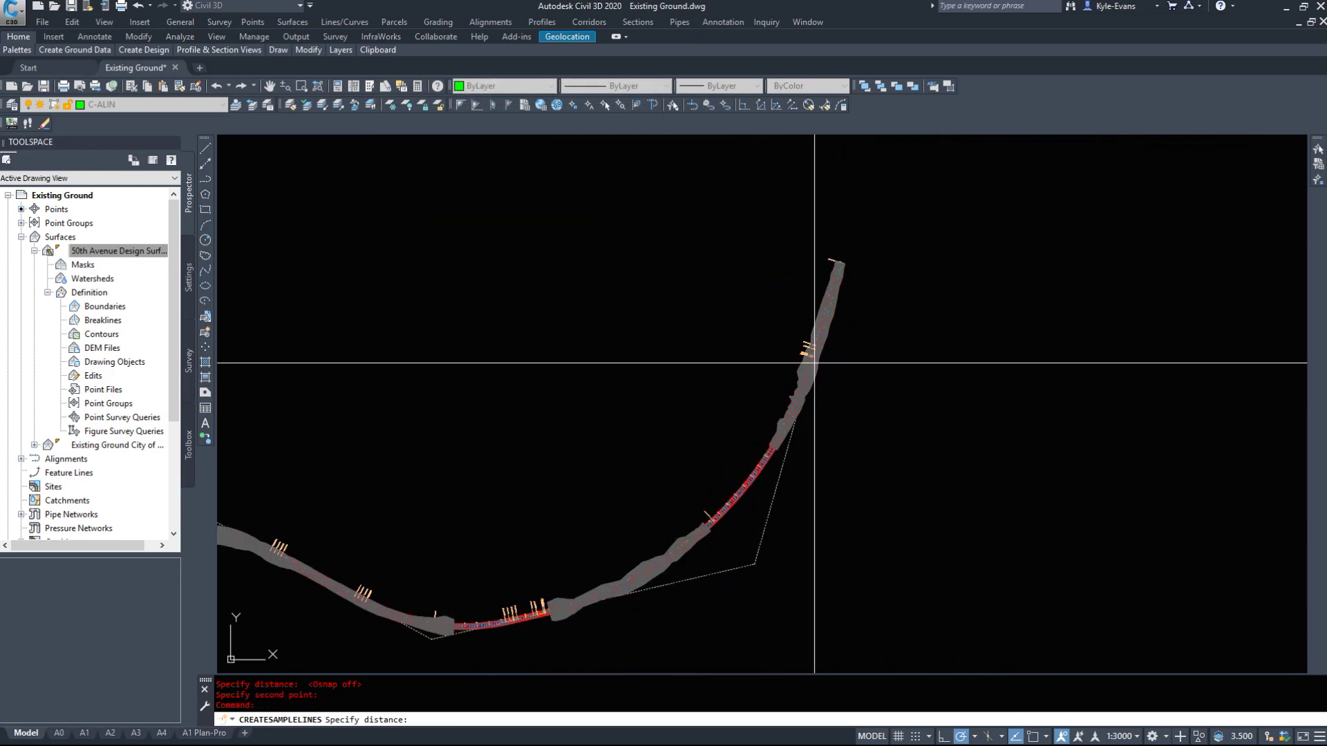
pyautogui.scroll(2, 636, 588)
pyautogui.moveTo(699, 562); pyautogui.dragTo(1090, 339, button='middle')
pyautogui.moveTo(868, 425); pyautogui.dragTo(959, 429, button='middle')
pyautogui.moveTo(503, 344); pyautogui.dragTo(933, 359, button='middle')
pyautogui.scroll(3, 936, 304)
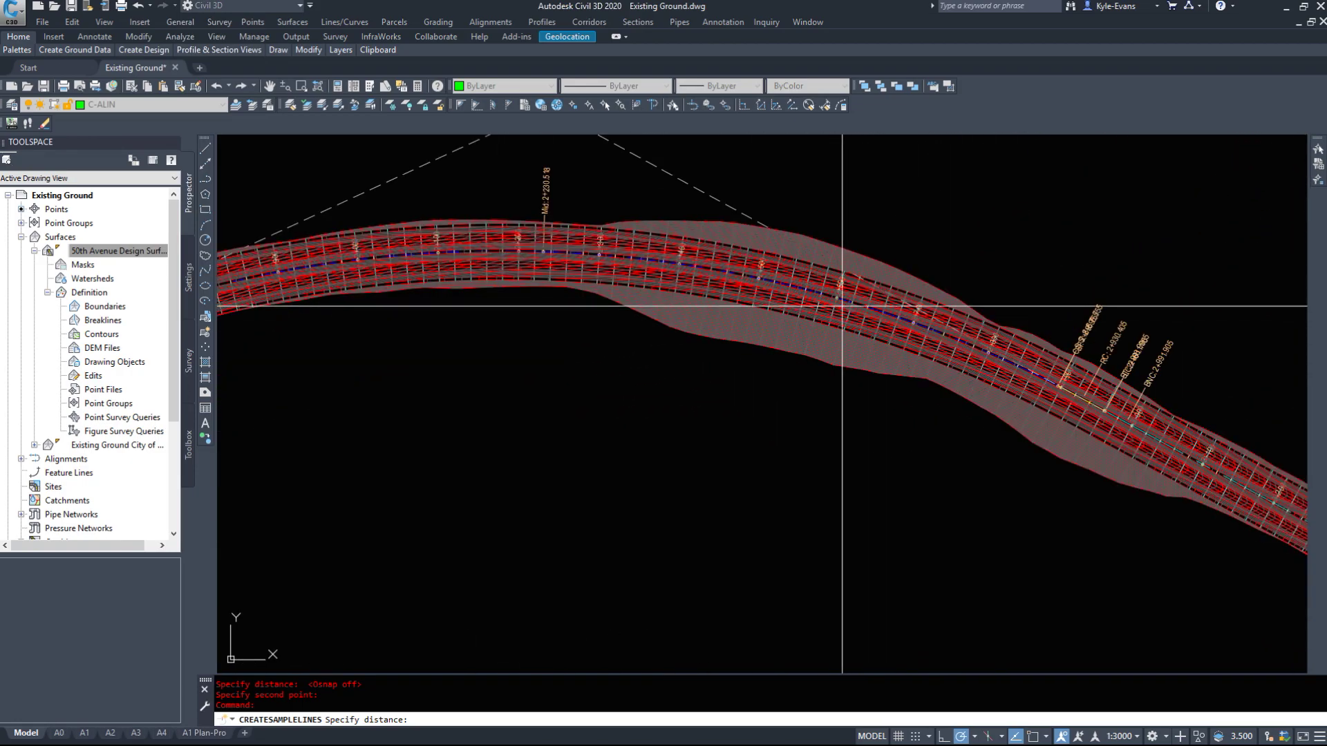
pyautogui.moveTo(1161, 429); pyautogui.dragTo(470, 349, button='middle')
pyautogui.moveTo(1146, 498)
pyautogui.mouseDown(button='middle')
pyautogui.moveTo(525, 269)
pyautogui.moveTo(520, 350)
pyautogui.mouseUp(button='middle')
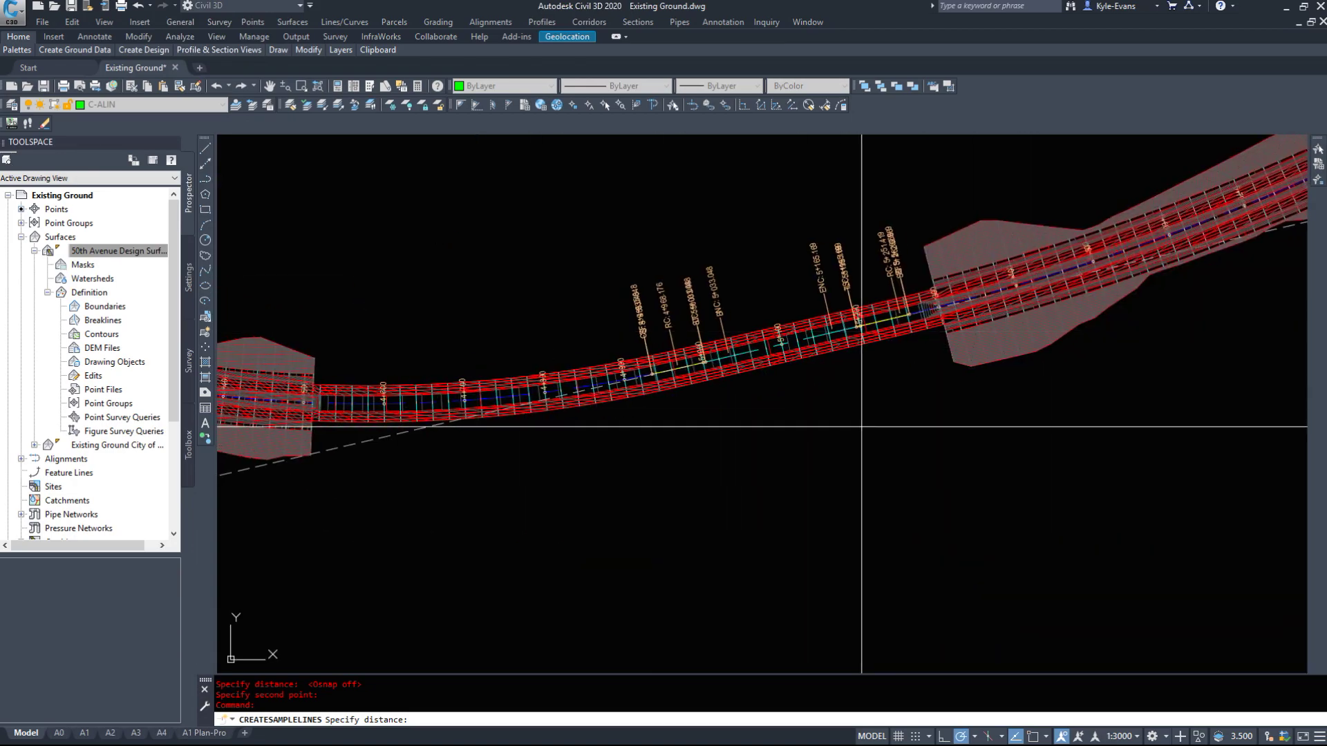
pyautogui.scroll(3, 1024, 342)
pyautogui.moveTo(923, 308)
pyautogui.mouseDown(button='middle')
pyautogui.moveTo(741, 387)
pyautogui.moveTo(702, 421)
pyautogui.mouseUp(button='middle')
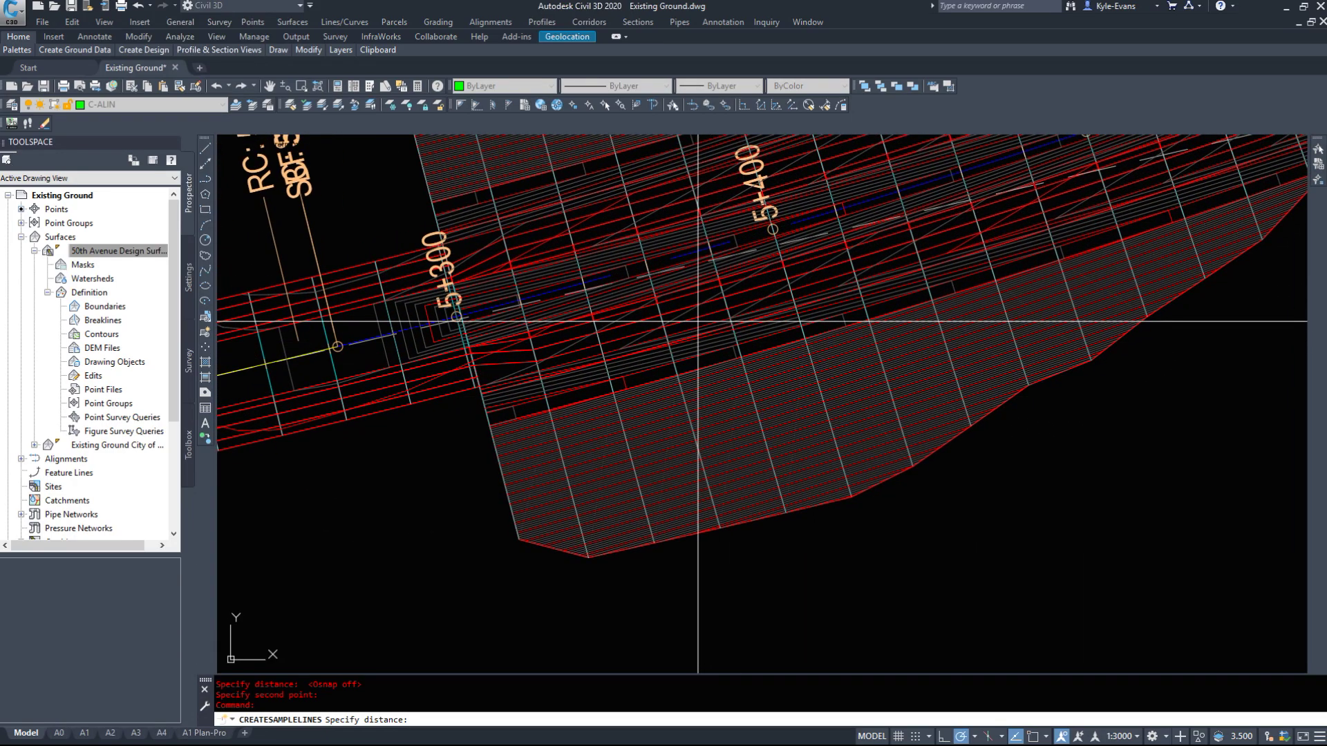
pyautogui.scroll(4, 690, 239)
pyautogui.click(690, 239)
pyautogui.scroll(-4, 690, 239)
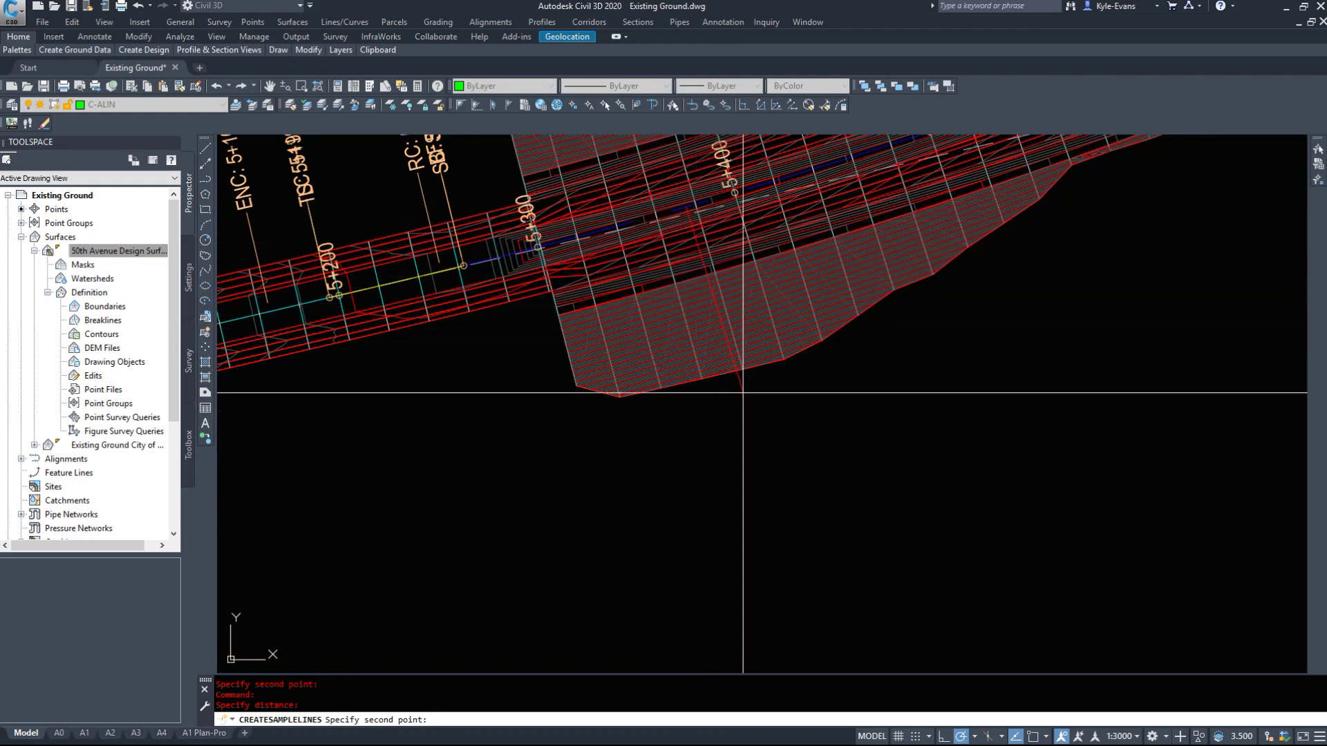
pyautogui.click(742, 398)
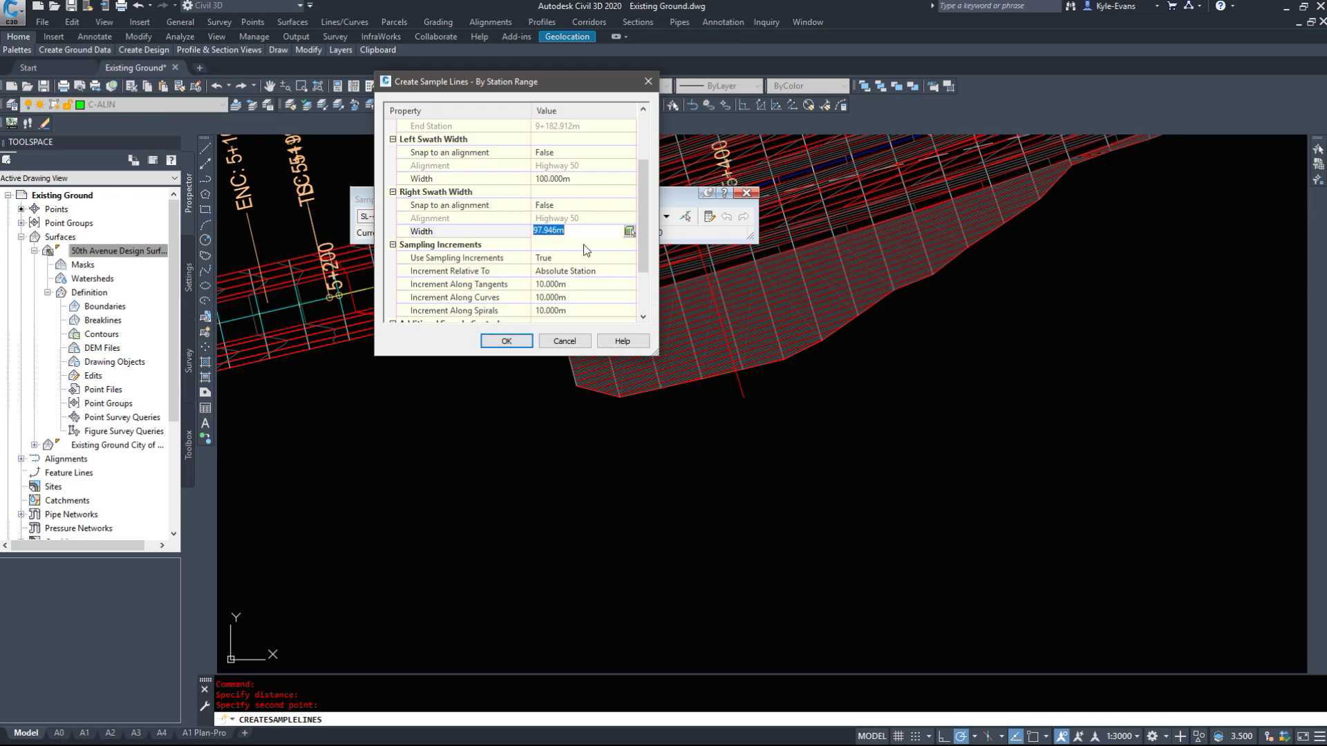
pyautogui.write('100')
pyautogui.press('Return')
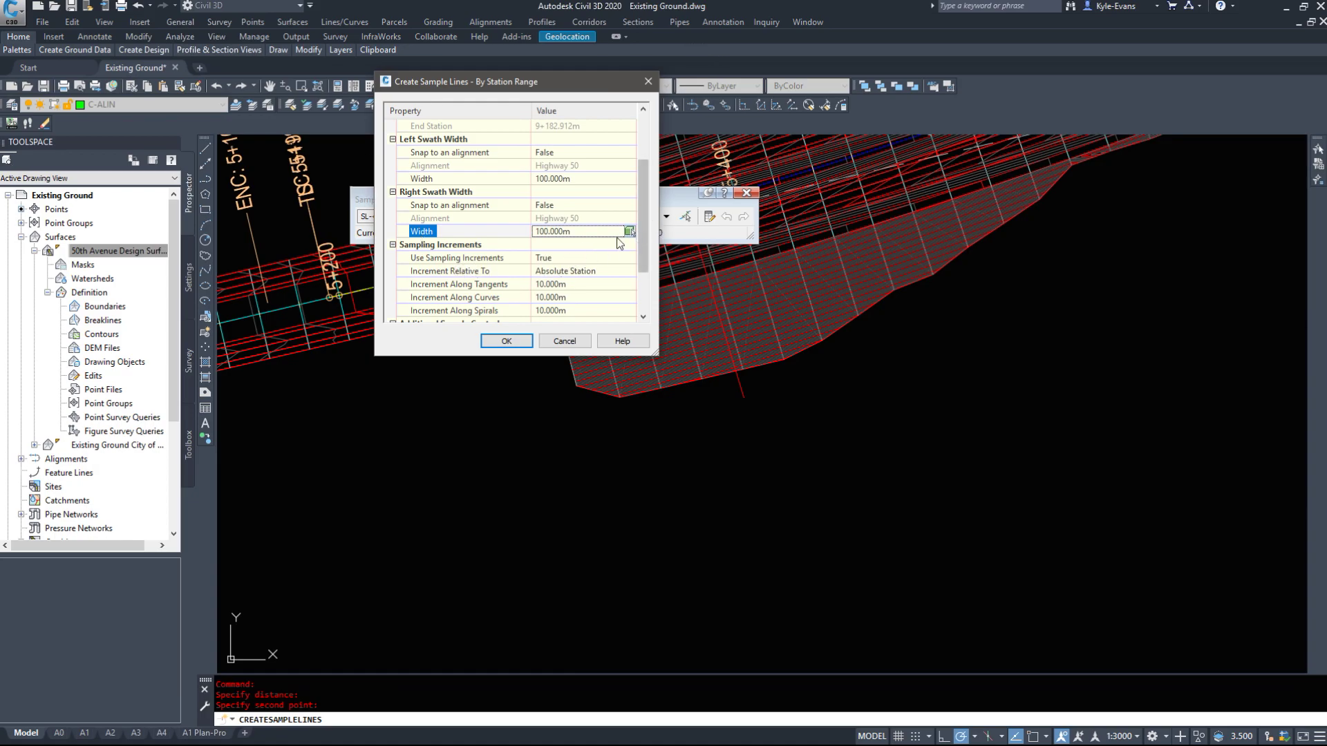
# Set the sampling increments along tangents, curves and spirals to 100 m each.
pyautogui.scroll(-2, 561, 256)
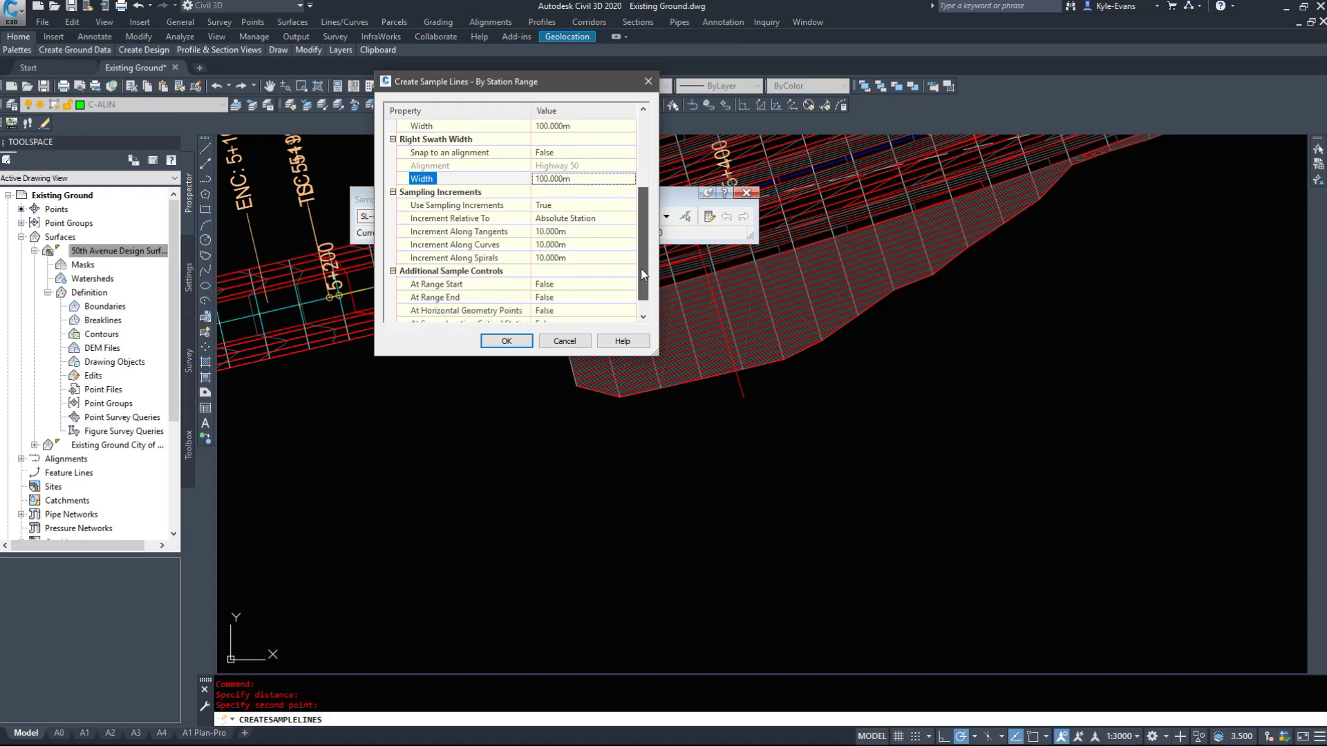
pyautogui.click(541, 232)
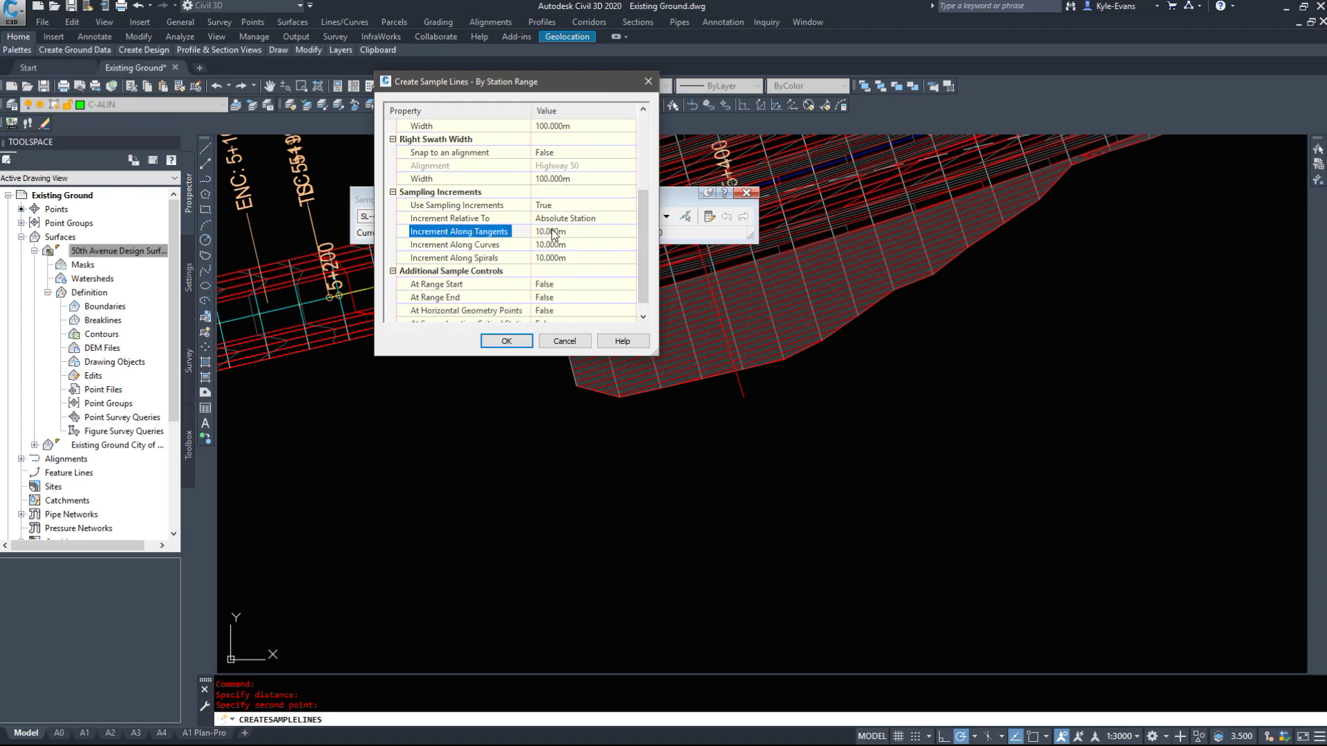
pyautogui.click(553, 233)
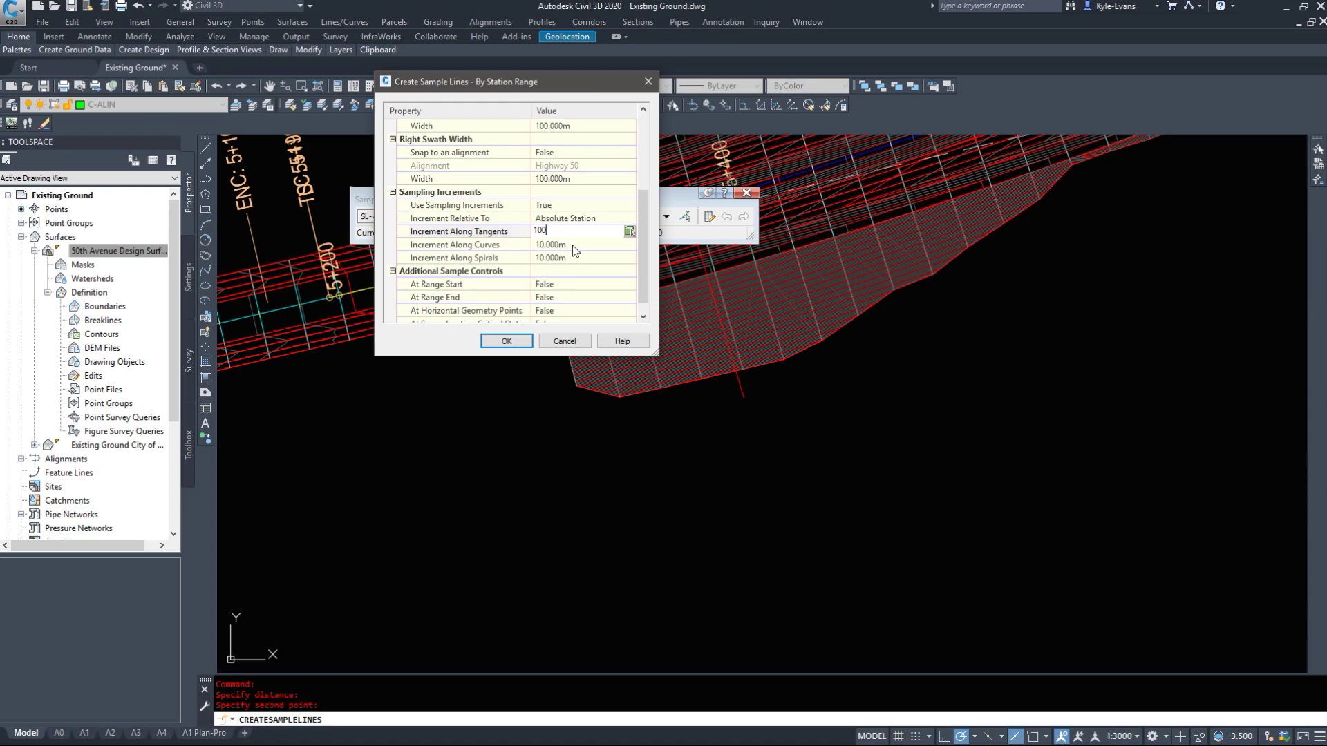
pyautogui.click(572, 245)
pyautogui.write('100')
pyautogui.click(574, 258)
pyautogui.write('100')
pyautogui.click(558, 268)
# Enable additional sampling at the range start and range end, and create the sample lines.
pyautogui.scroll(-1, 596, 278)
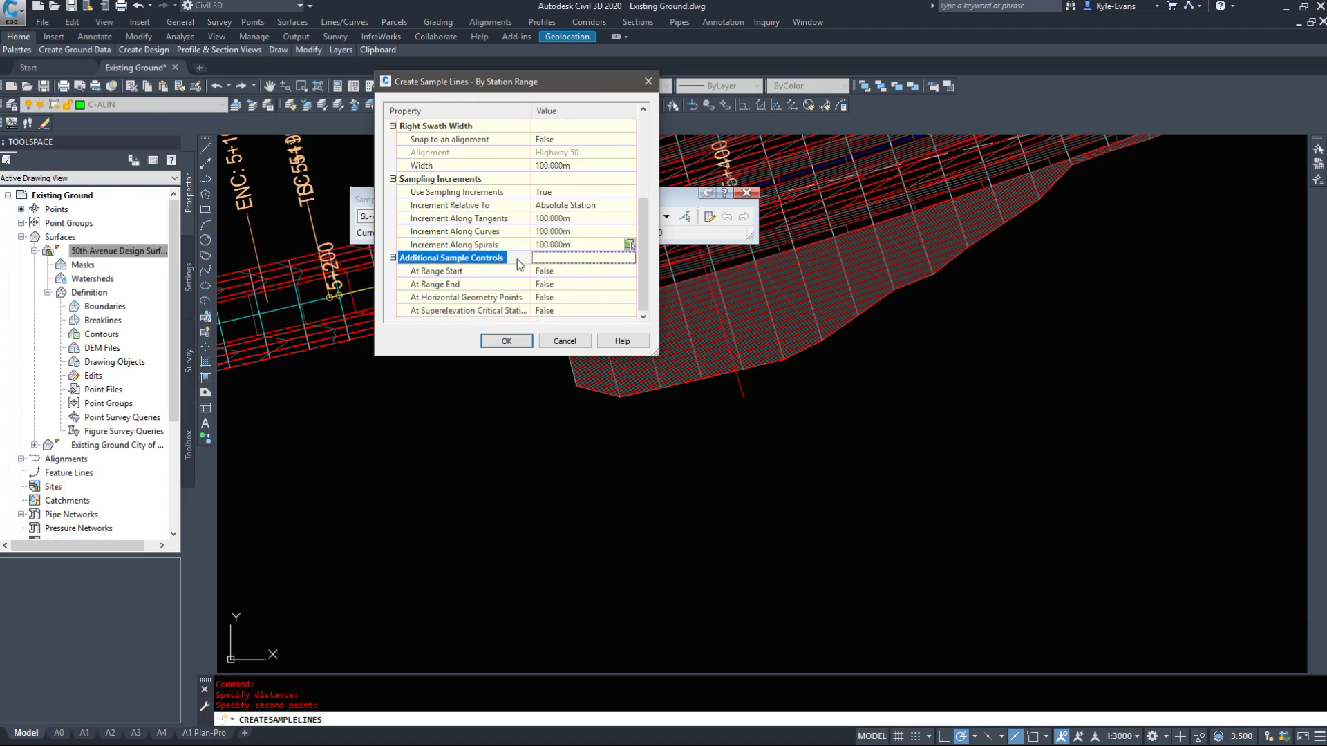
pyautogui.click(558, 271)
pyautogui.click(557, 272)
pyautogui.click(558, 295)
pyautogui.click(557, 285)
pyautogui.click(557, 284)
pyautogui.click(554, 309)
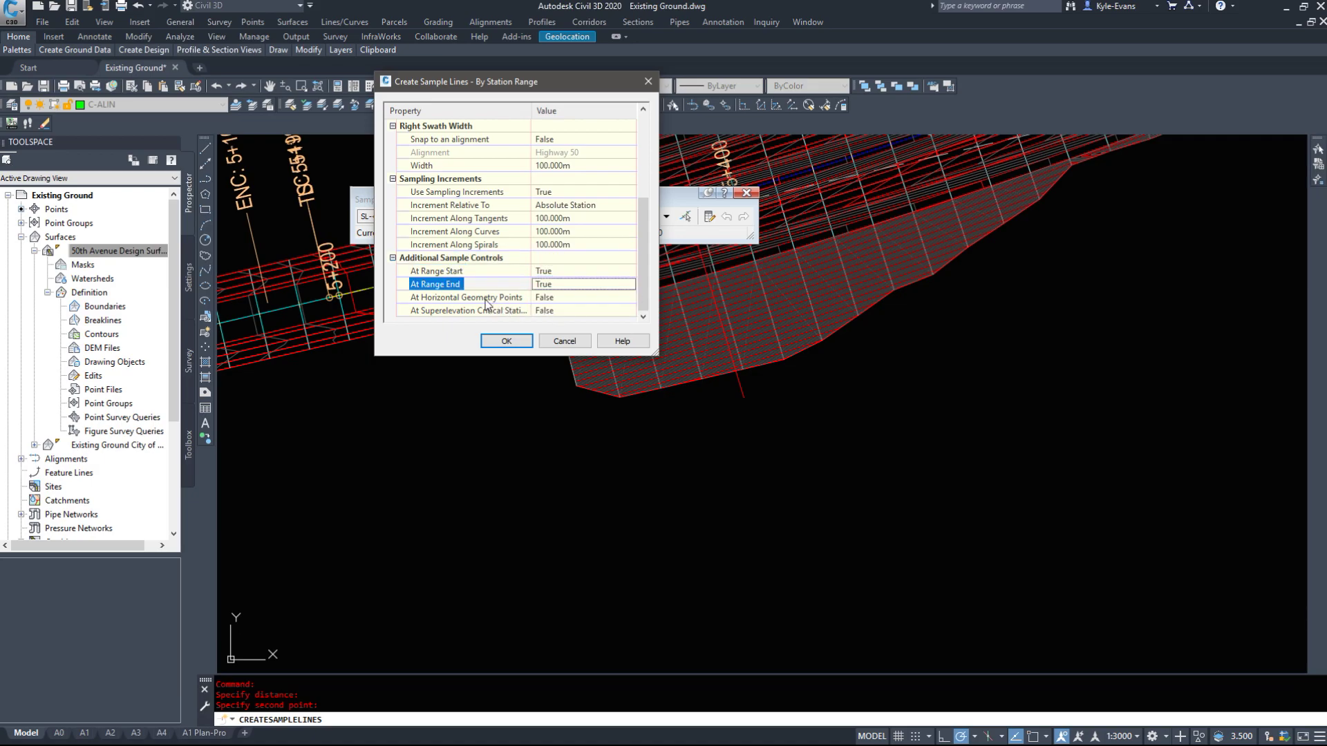
pyautogui.click(546, 297)
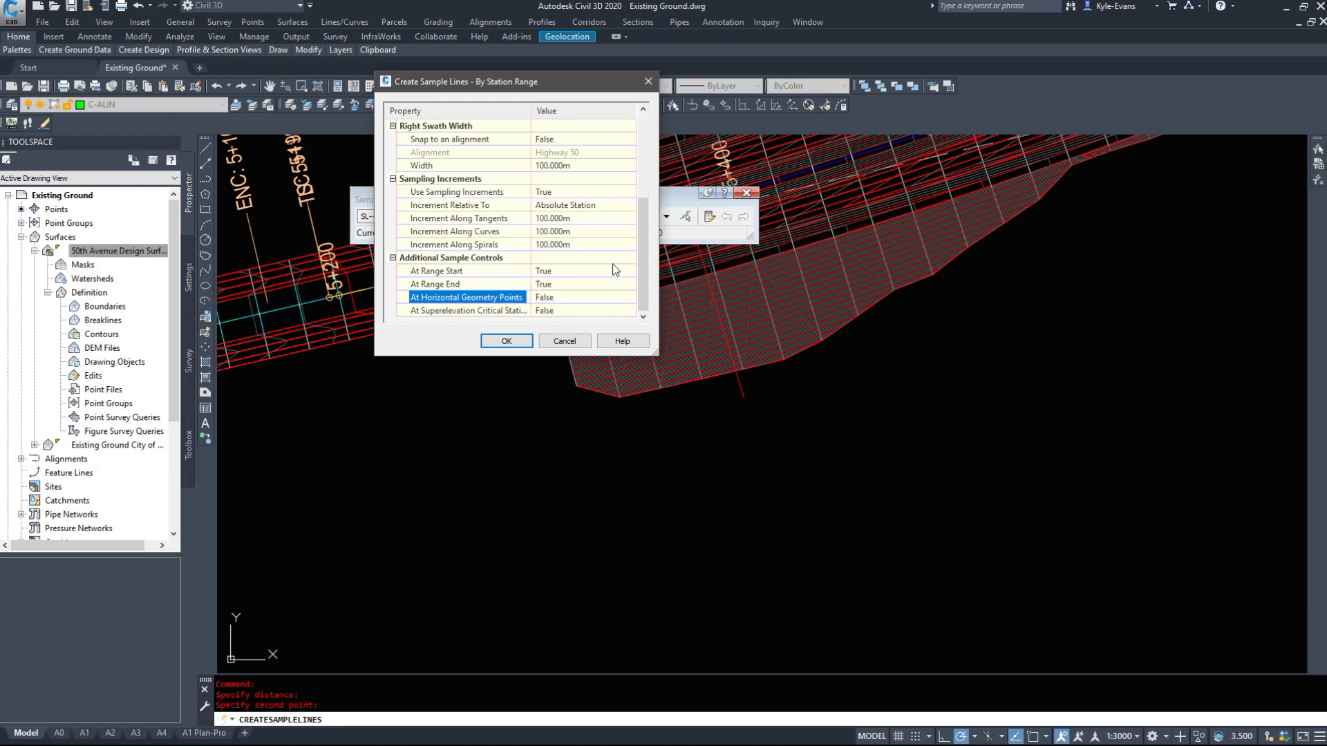
pyautogui.scroll(1, 488, 336)
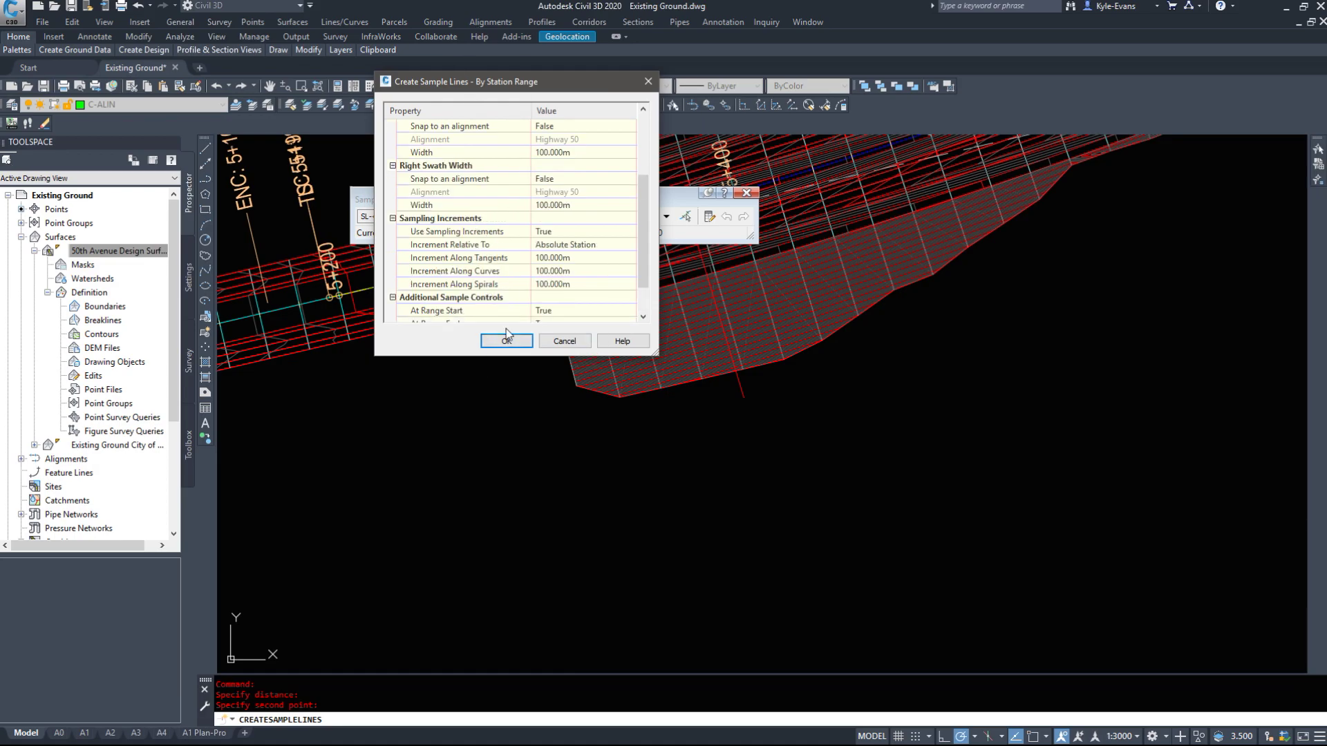
pyautogui.click(507, 342)
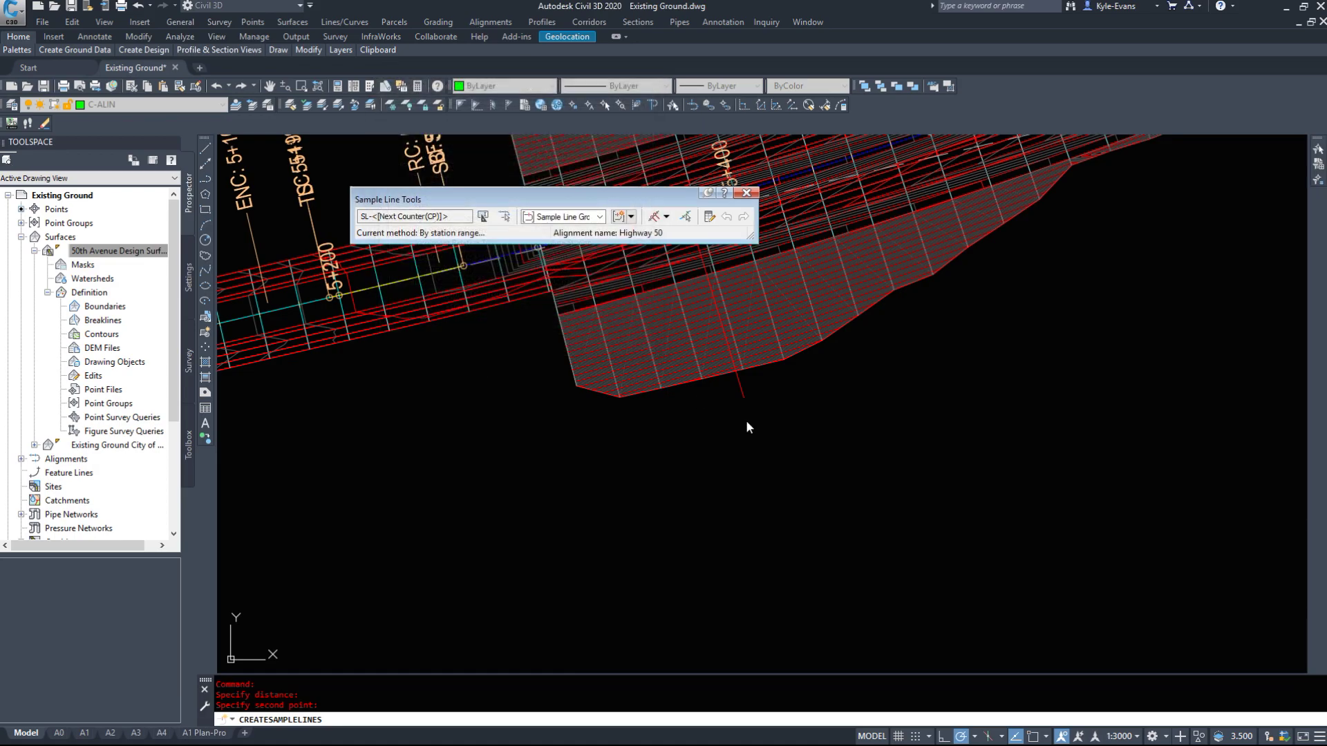
# Examine the new sample lines along the whole corridor, checking their spacing and whether they extend past the corridor edges.
pyautogui.scroll(-5, 849, 463)
pyautogui.moveTo(850, 462); pyautogui.dragTo(1064, 440, button='middle')
pyautogui.scroll(5, 1092, 412)
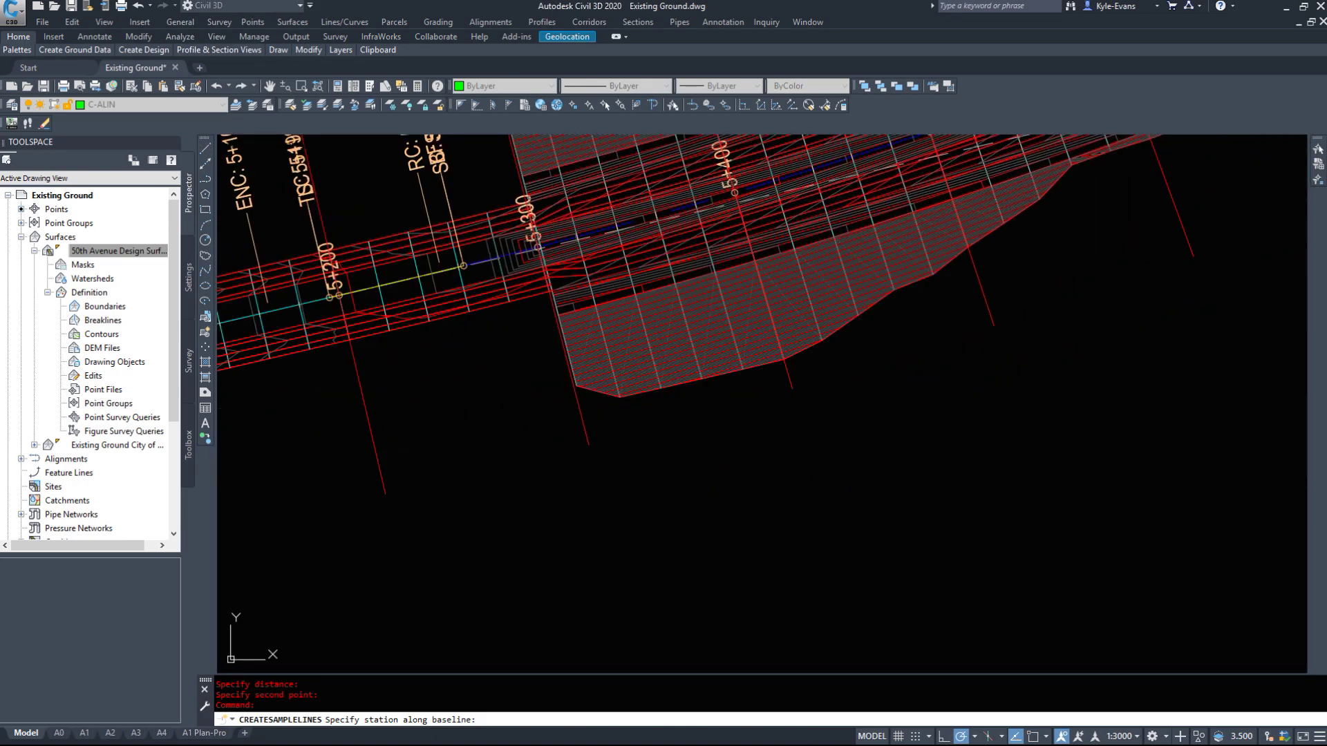
pyautogui.scroll(-5, 722, 454)
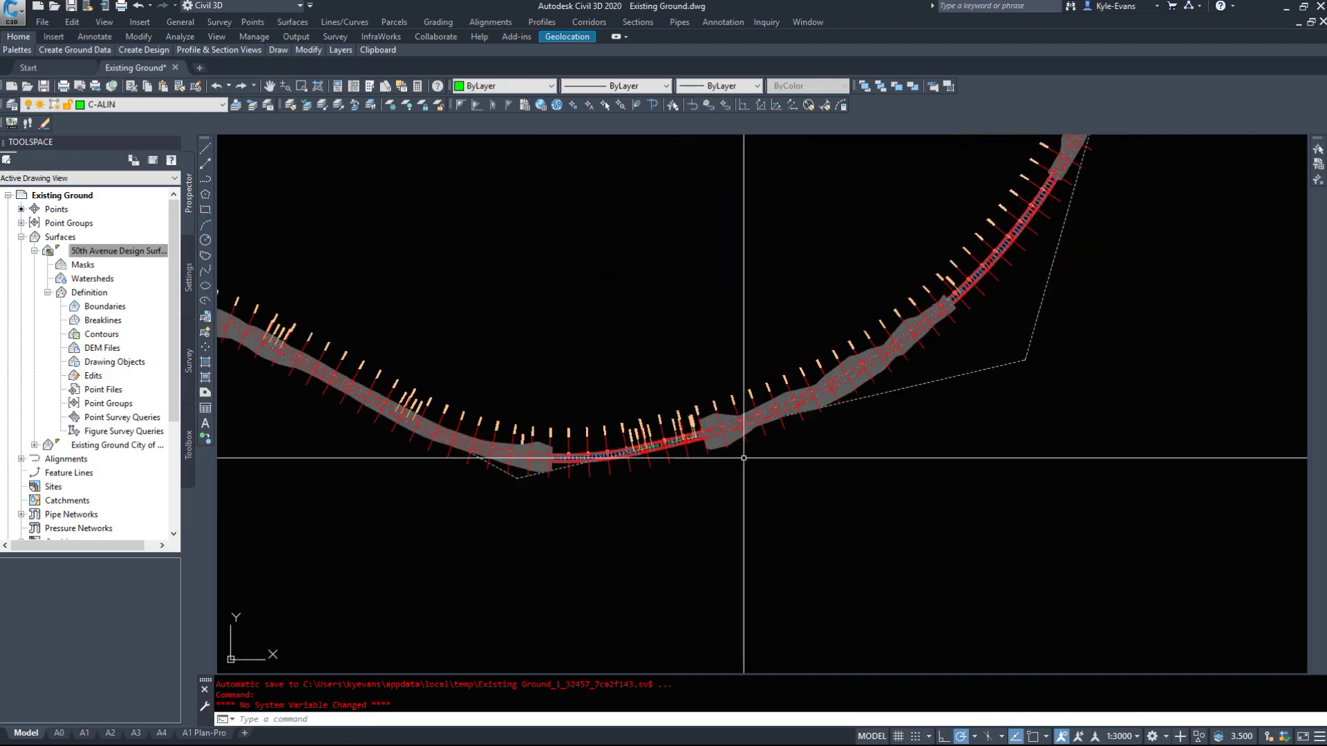
pyautogui.scroll(-1, 1025, 325)
pyautogui.moveTo(1025, 326); pyautogui.dragTo(865, 505, button='middle')
pyautogui.scroll(2, 966, 242)
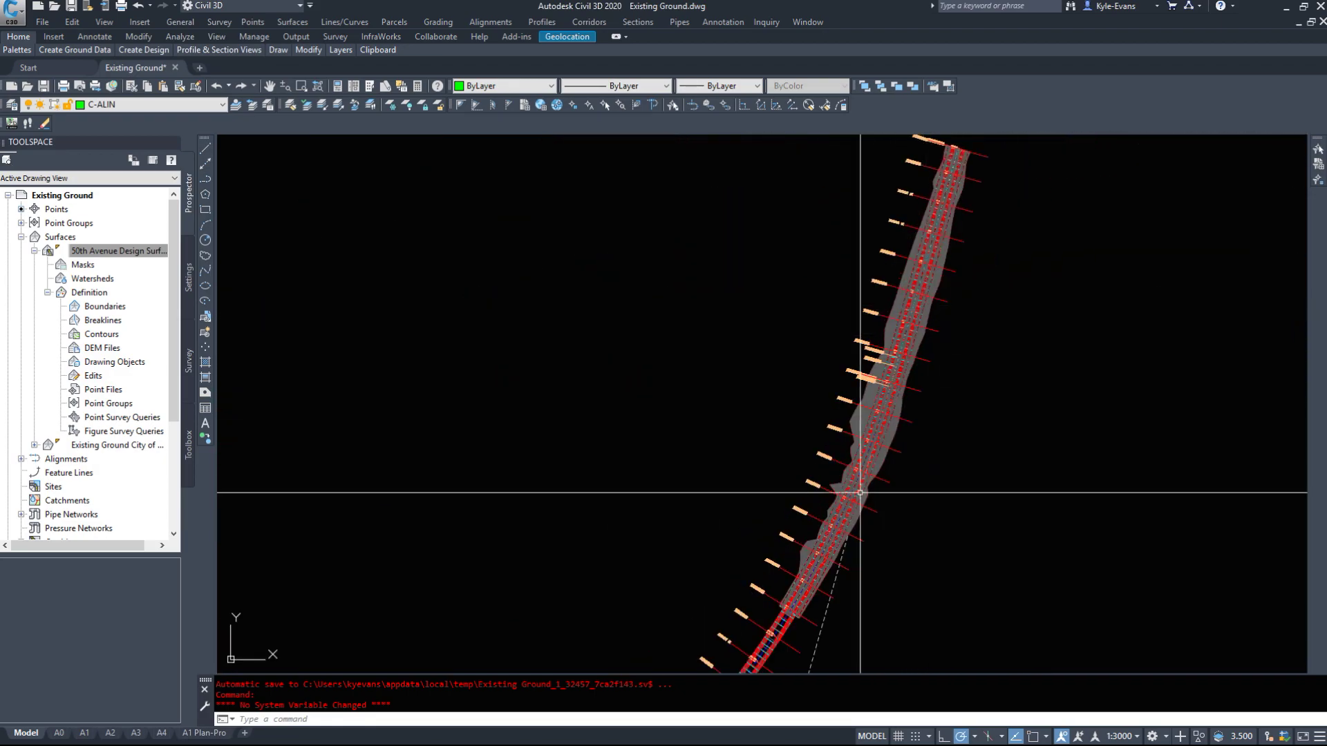
pyautogui.moveTo(726, 587); pyautogui.dragTo(933, 259, button='middle')
pyautogui.moveTo(460, 562); pyautogui.dragTo(741, 384, button='middle')
pyautogui.moveTo(619, 495); pyautogui.dragTo(1002, 354, button='middle')
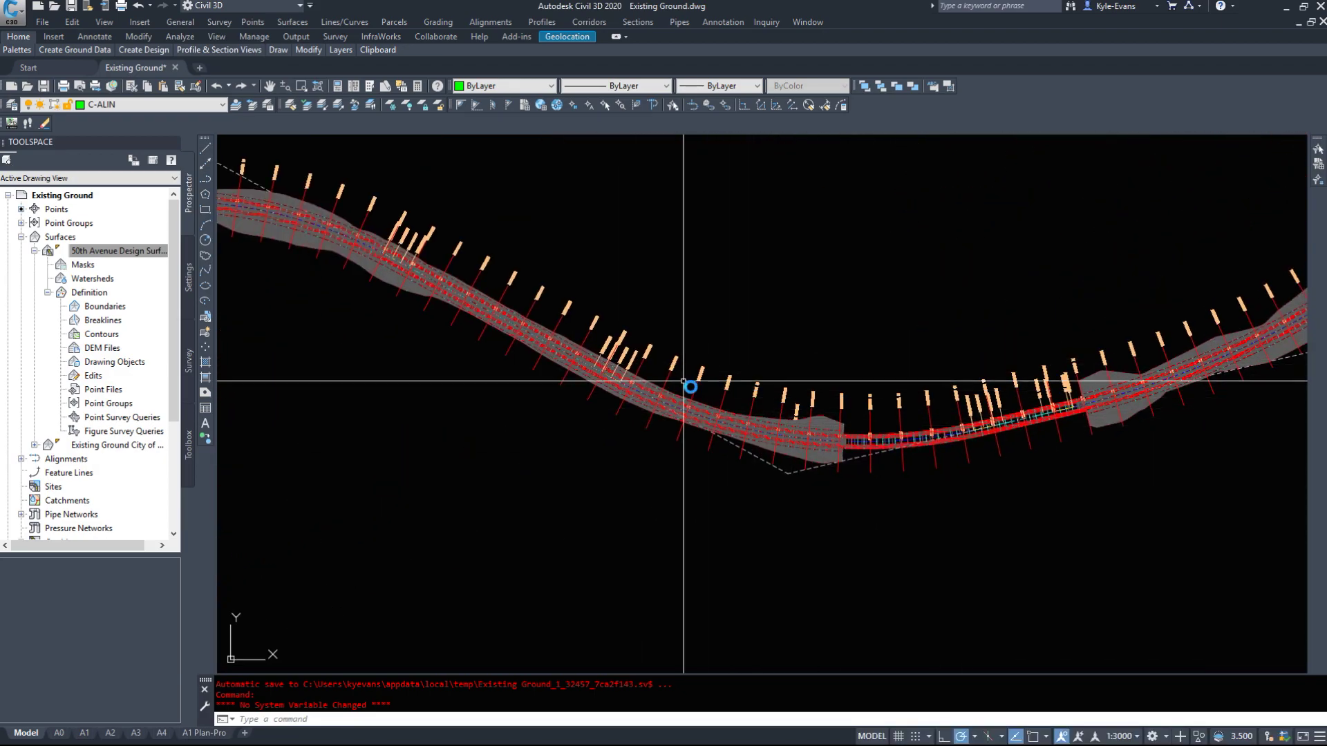
pyautogui.moveTo(576, 346); pyautogui.dragTo(731, 392, button='middle')
pyautogui.scroll(1, 731, 391)
pyautogui.moveTo(484, 281); pyautogui.dragTo(530, 317, button='middle')
pyautogui.scroll(-4, 774, 369)
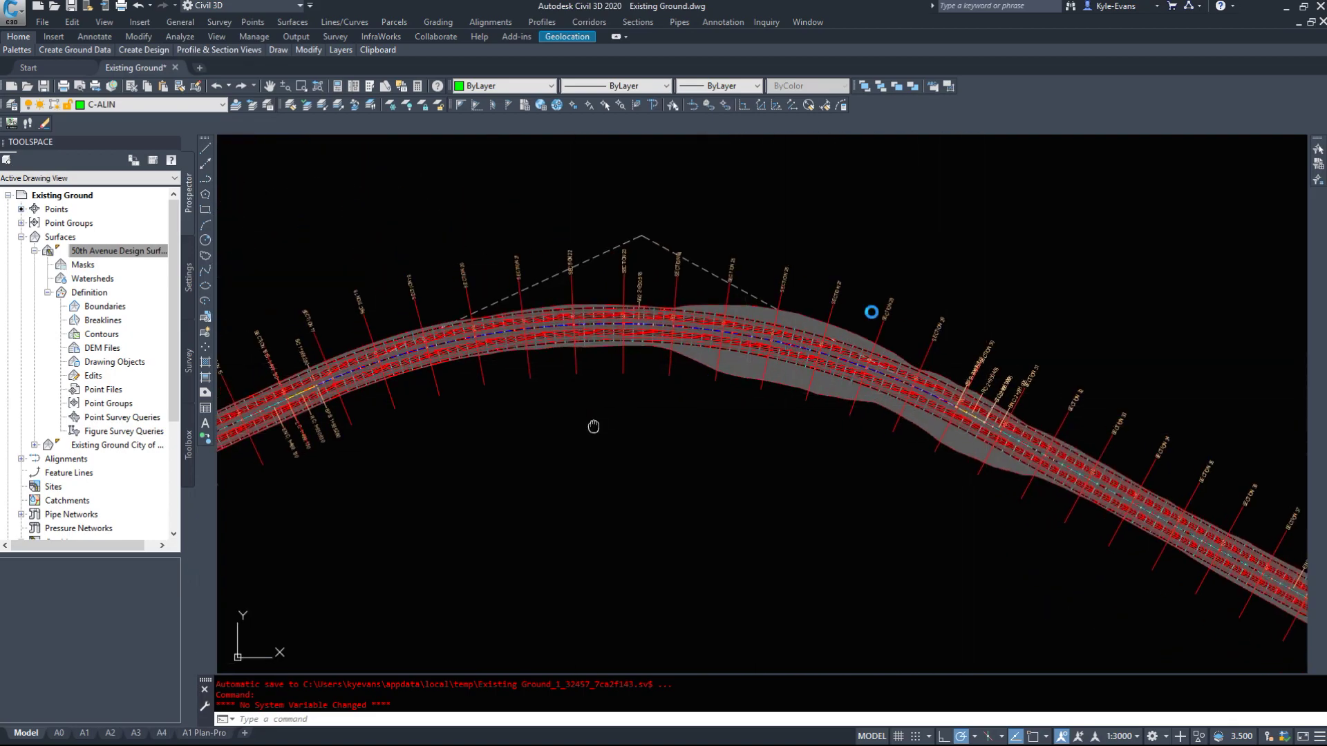
pyautogui.scroll(6, 779, 408)
pyautogui.scroll(-4, 767, 361)
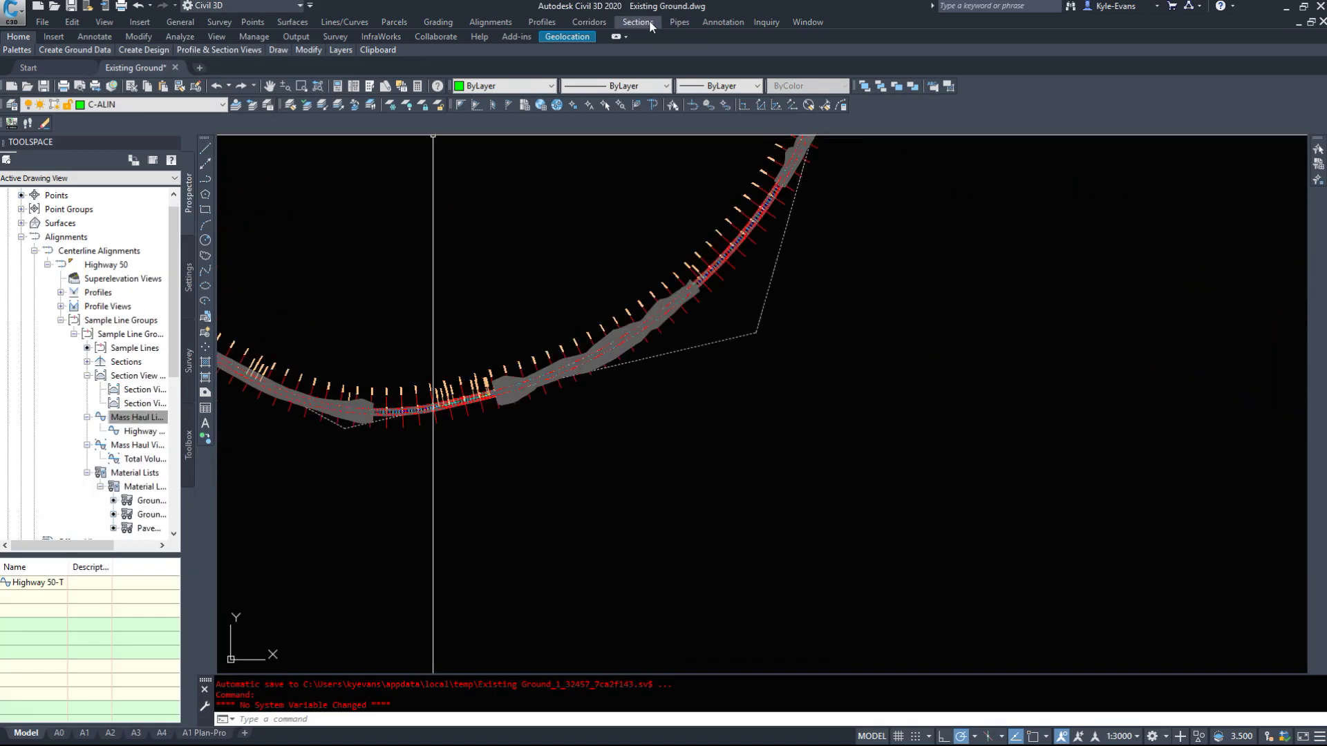
# Start creating multiple section views for Highway 50's Sample Line Group 1, using draft placement in a model space grid.
pyautogui.click(637, 21)
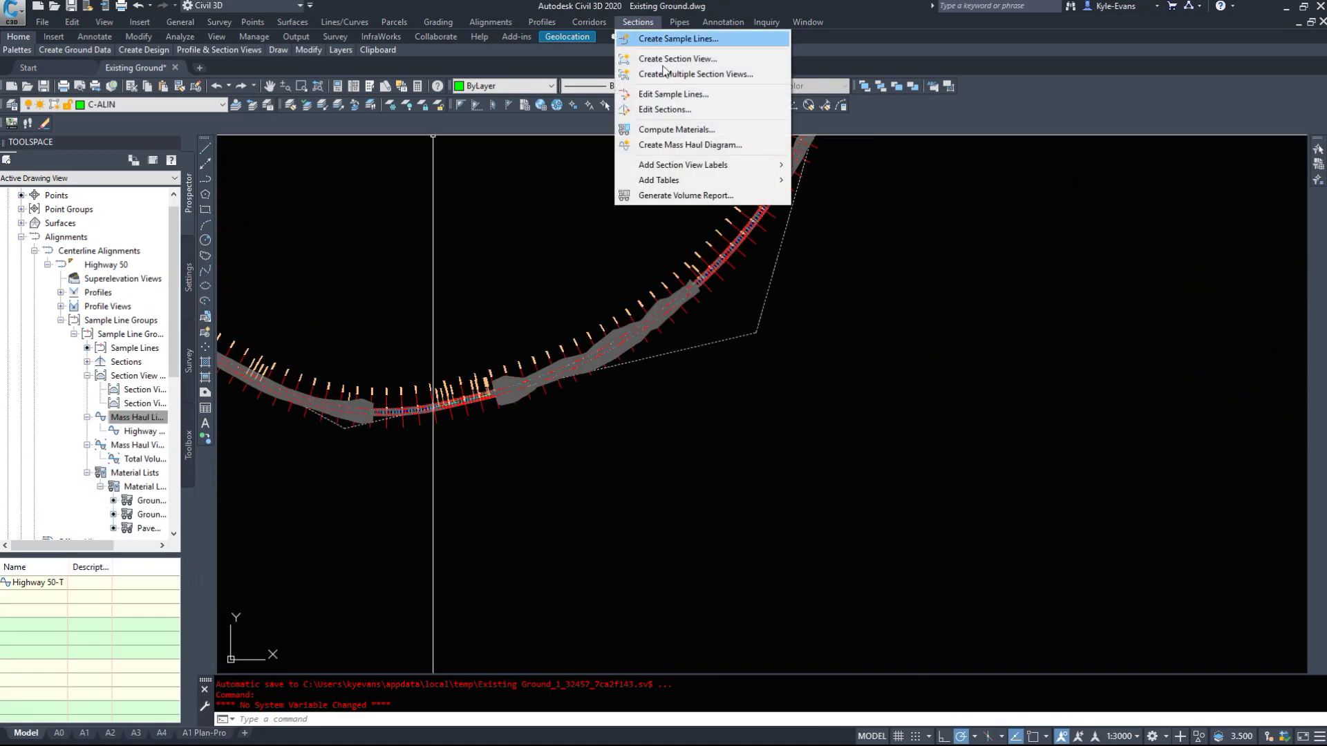
pyautogui.click(670, 75)
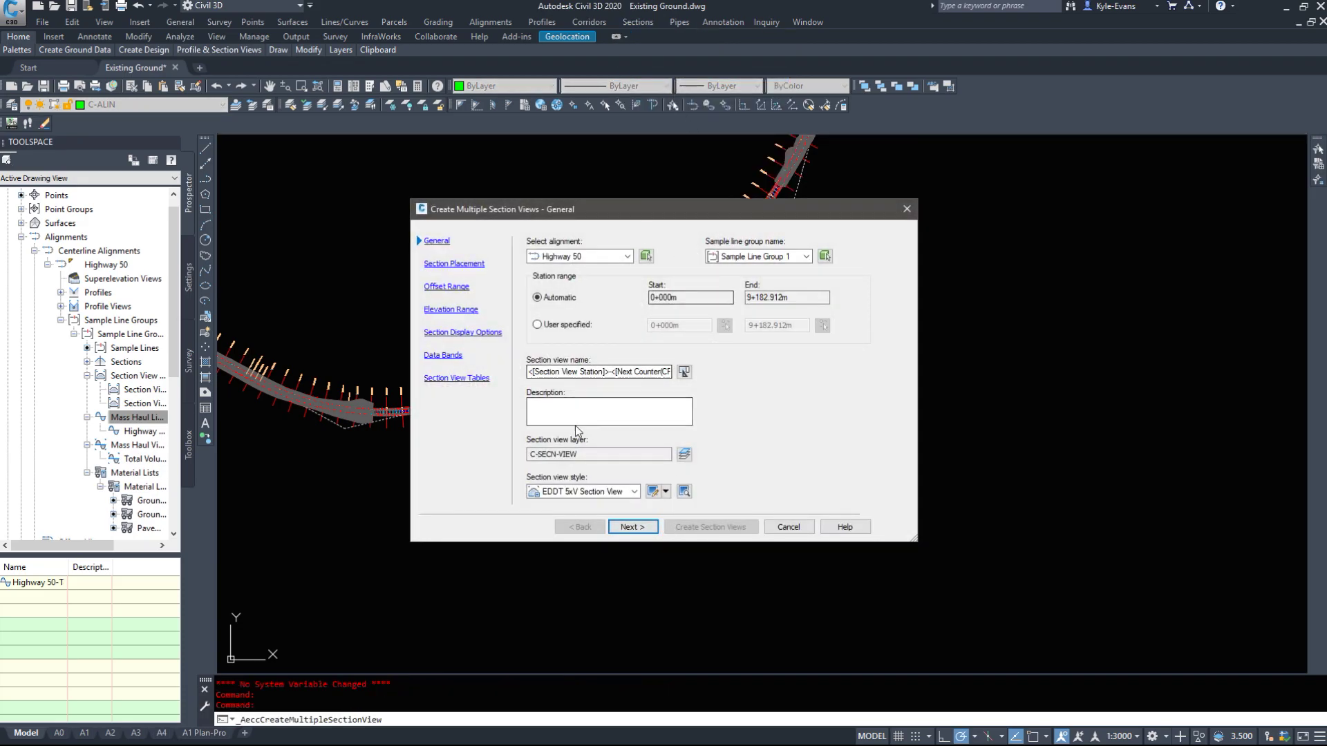
pyautogui.click(633, 523)
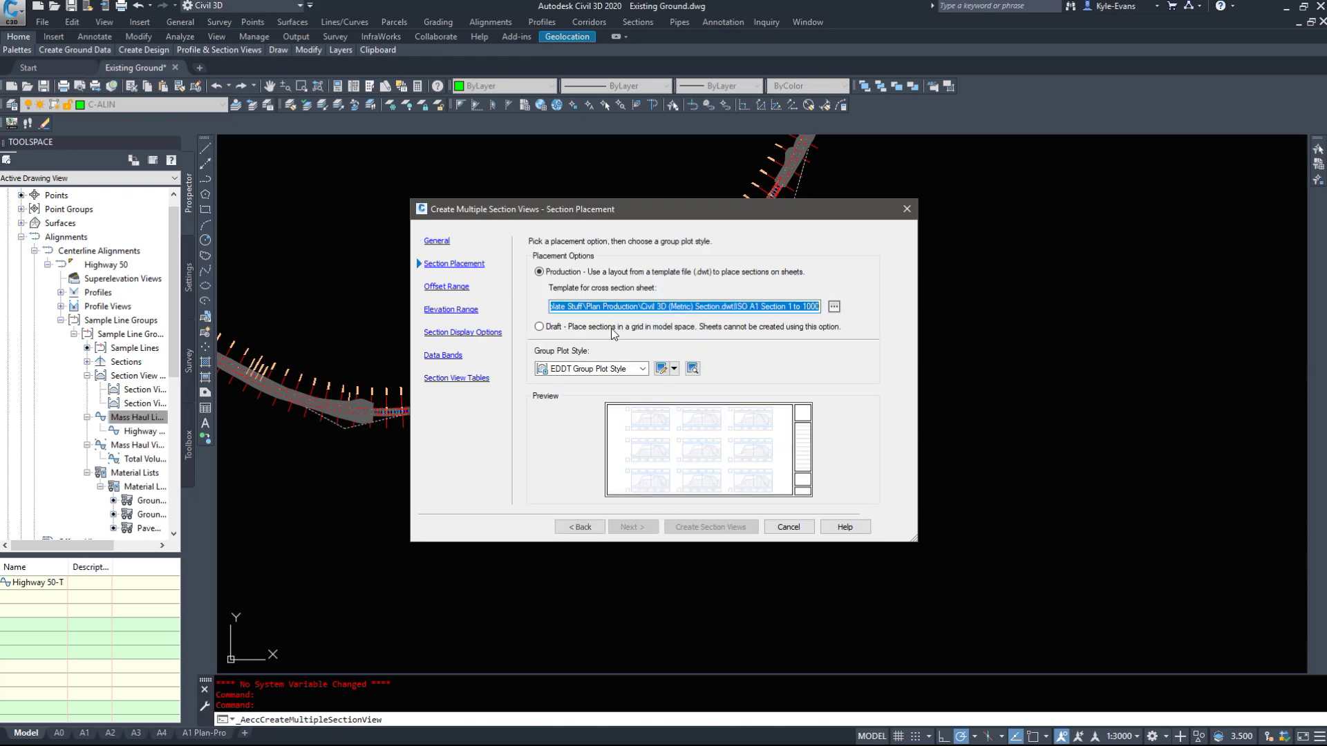
pyautogui.click(539, 327)
pyautogui.click(632, 527)
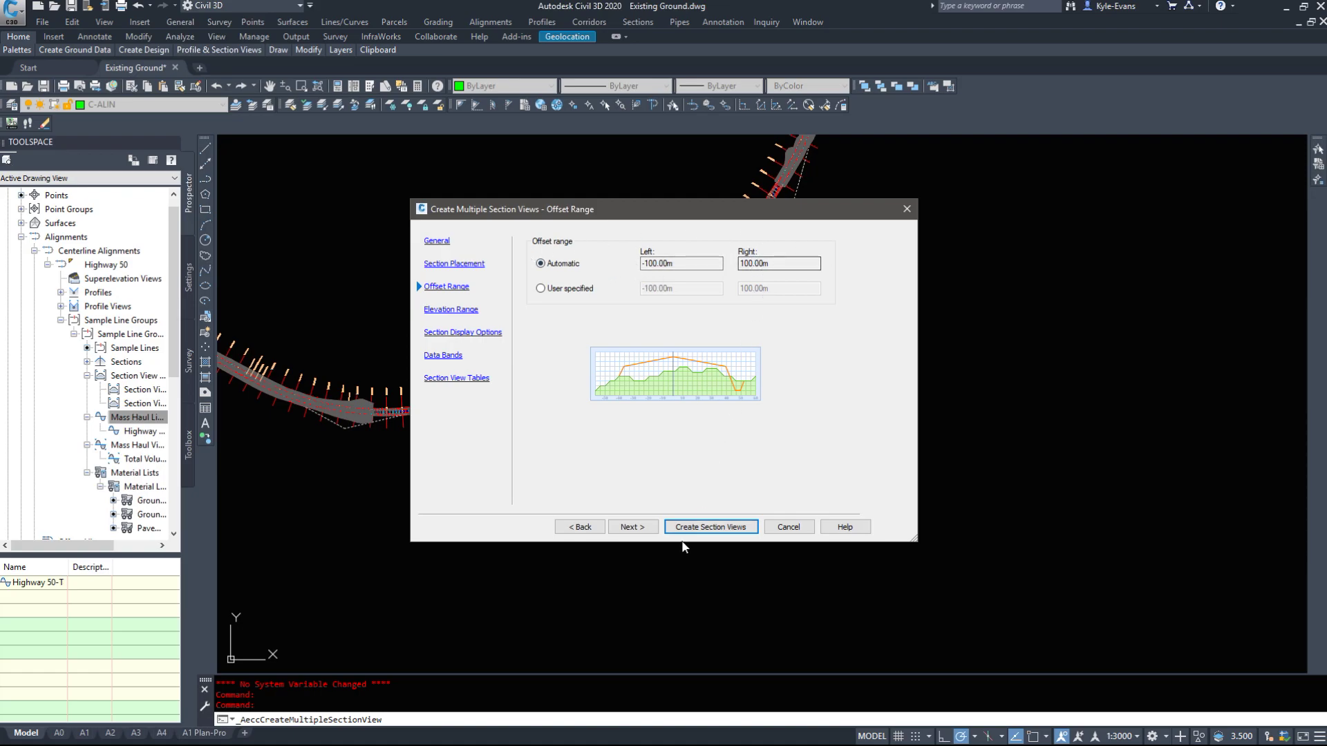
# Create the section views with automatic offset and elevation ranges, placing their origin to the right of the profile view.
pyautogui.click(632, 527)
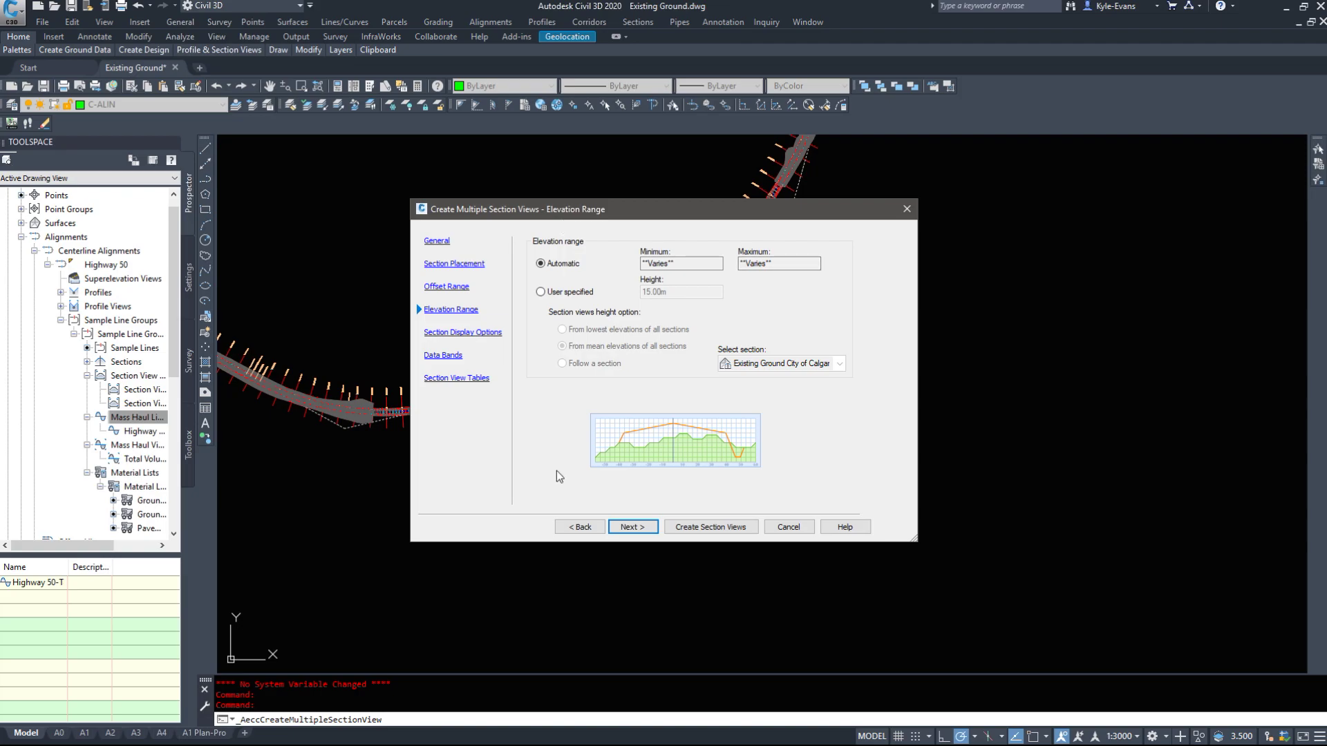
pyautogui.click(632, 527)
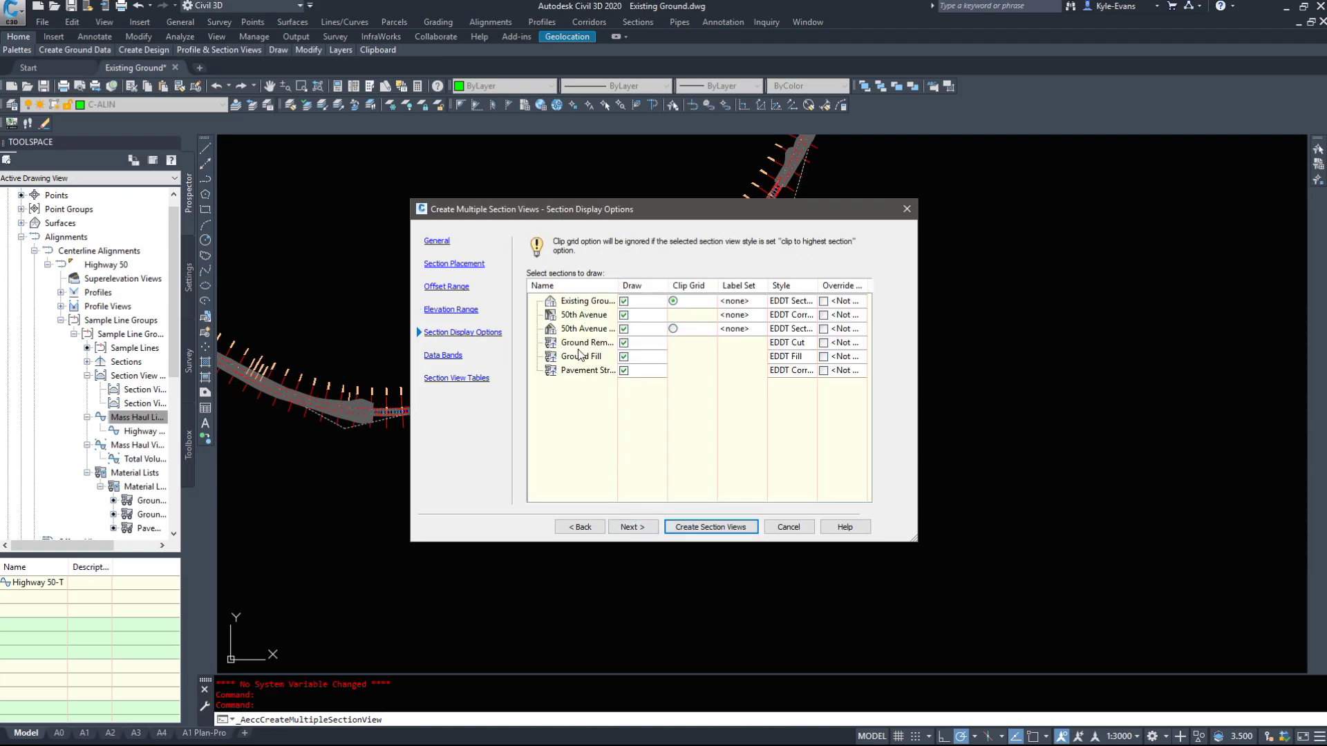
pyautogui.click(630, 527)
pyautogui.click(630, 527)
pyautogui.click(673, 526)
pyautogui.scroll(-5, 622, 511)
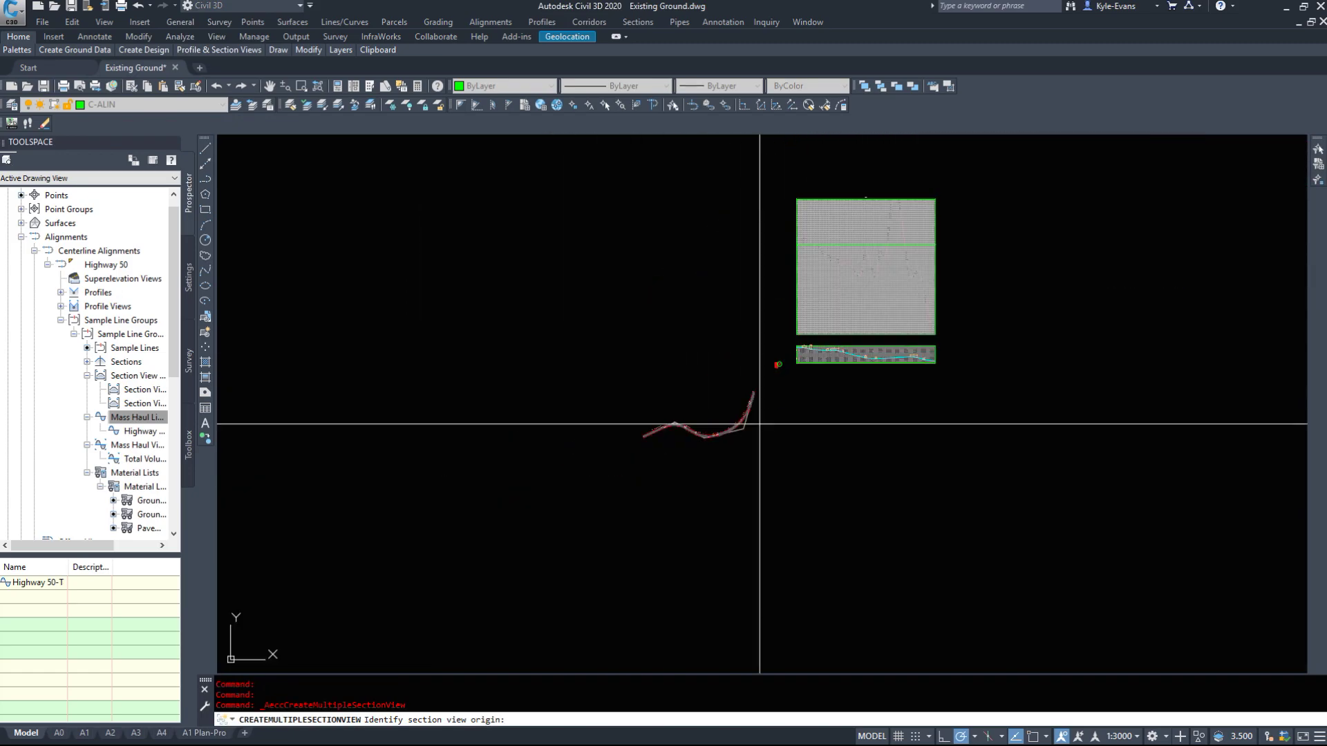
pyautogui.click(994, 345)
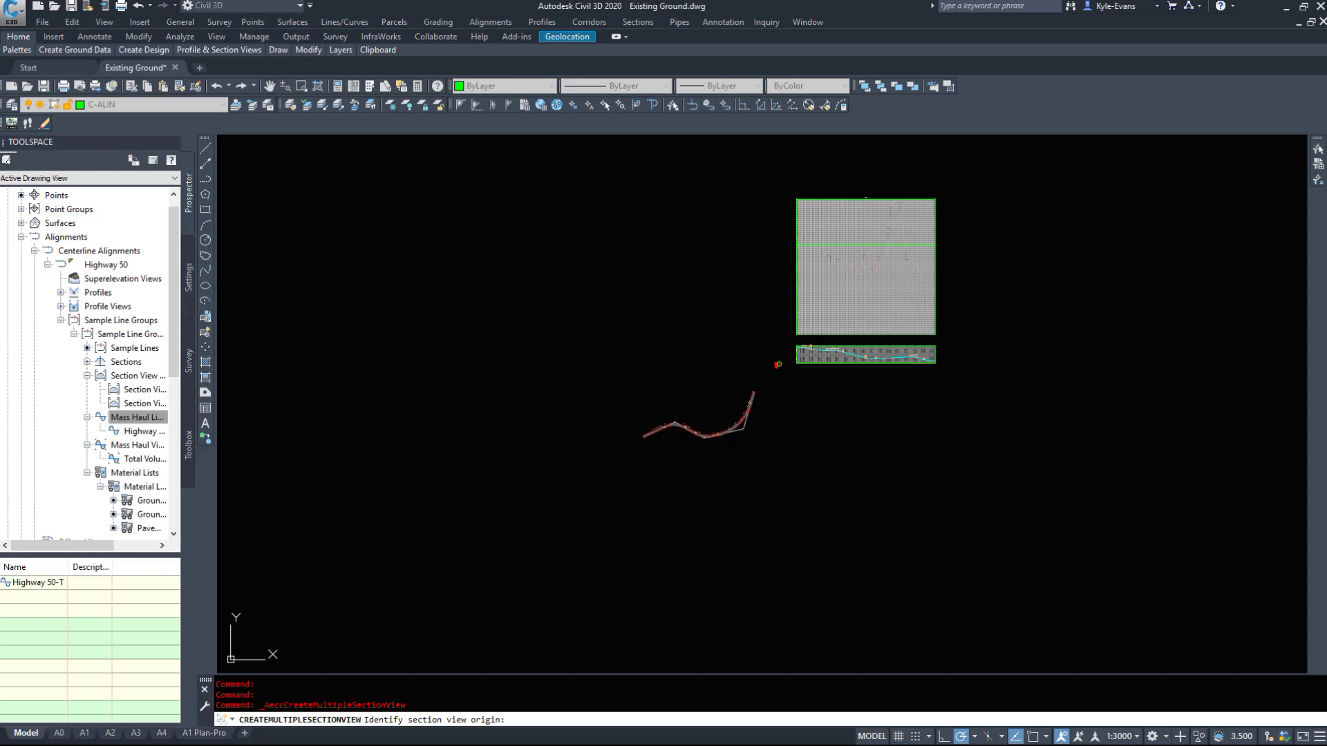
# Delete the mass haul view above the profile view.
pyautogui.click(833, 331)
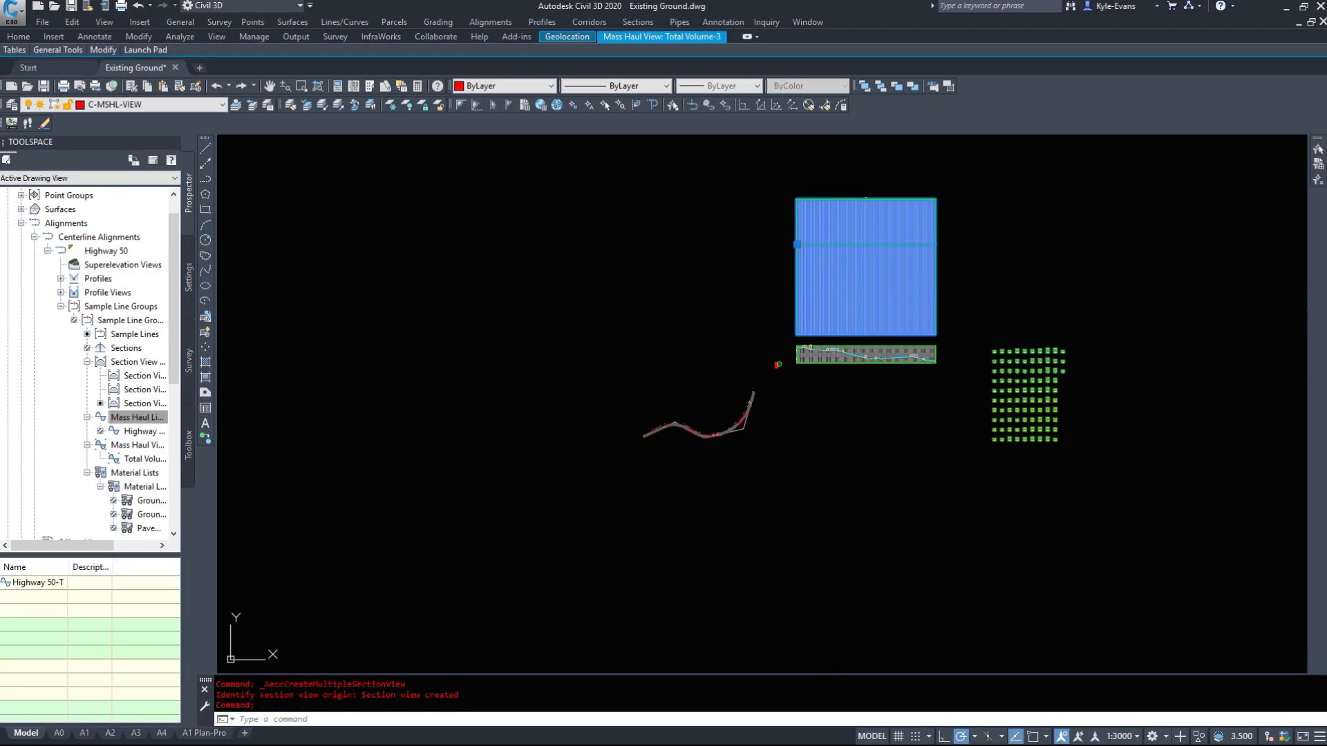
pyautogui.press('Delete')
# Examine the new section views, including stations 7+600 and 8+600, comparing the corridor section with the existing ground.
pyautogui.moveTo(1010, 408); pyautogui.dragTo(573, 371, button='middle')
pyautogui.scroll(6, 573, 371)
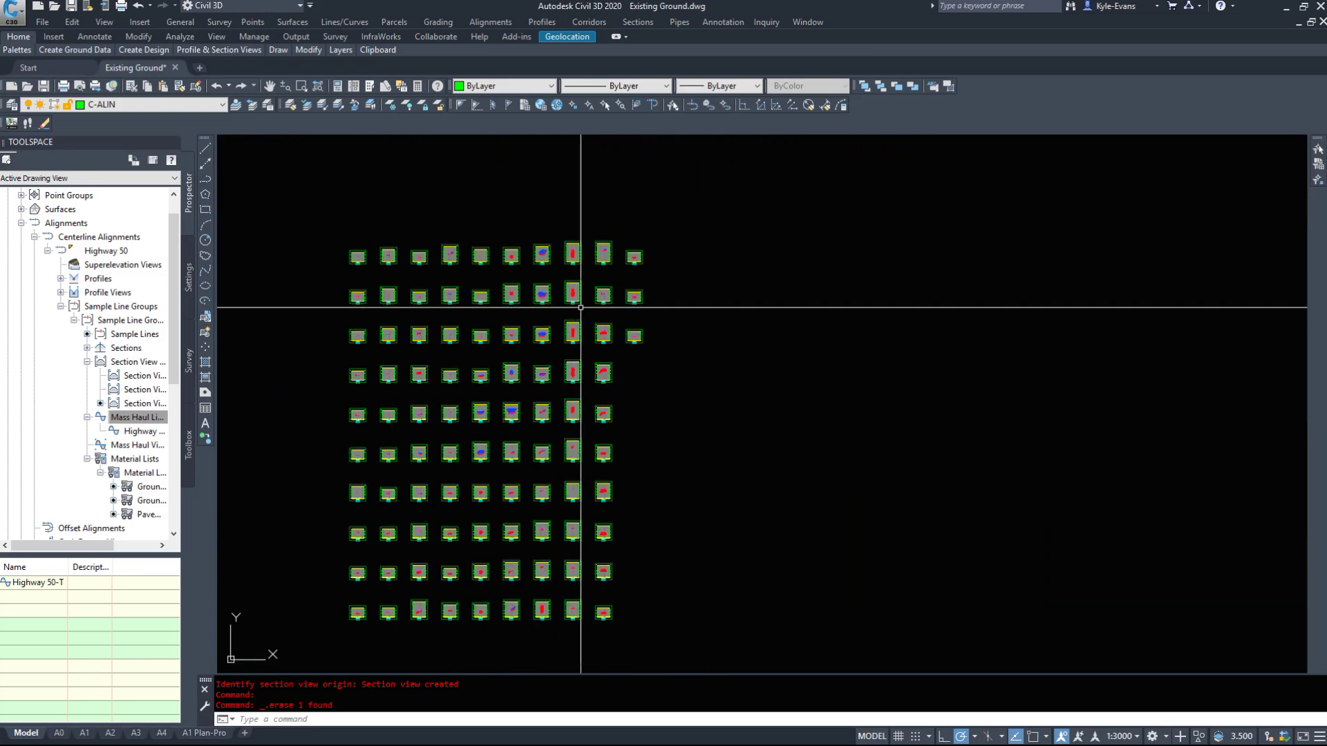
pyautogui.moveTo(474, 453); pyautogui.dragTo(583, 376, button='middle')
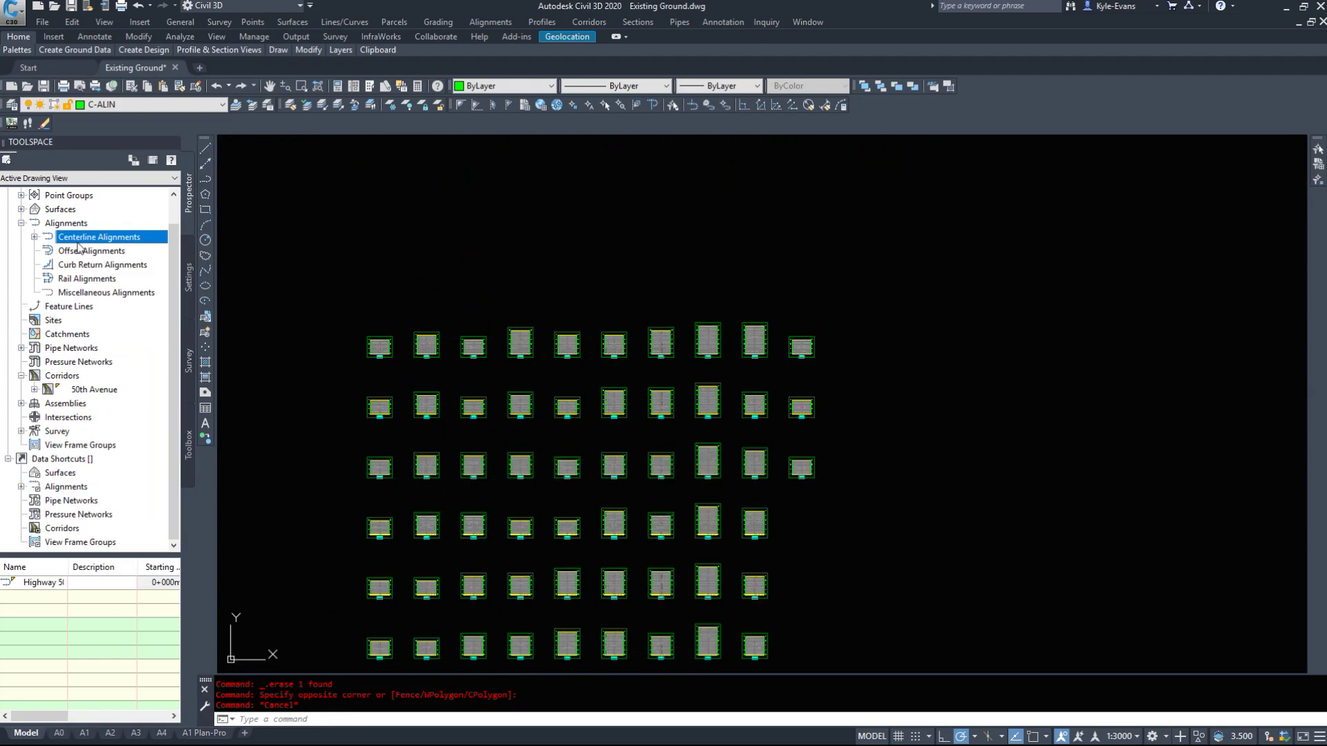
pyautogui.moveTo(572, 208); pyautogui.dragTo(580, 245, button='middle')
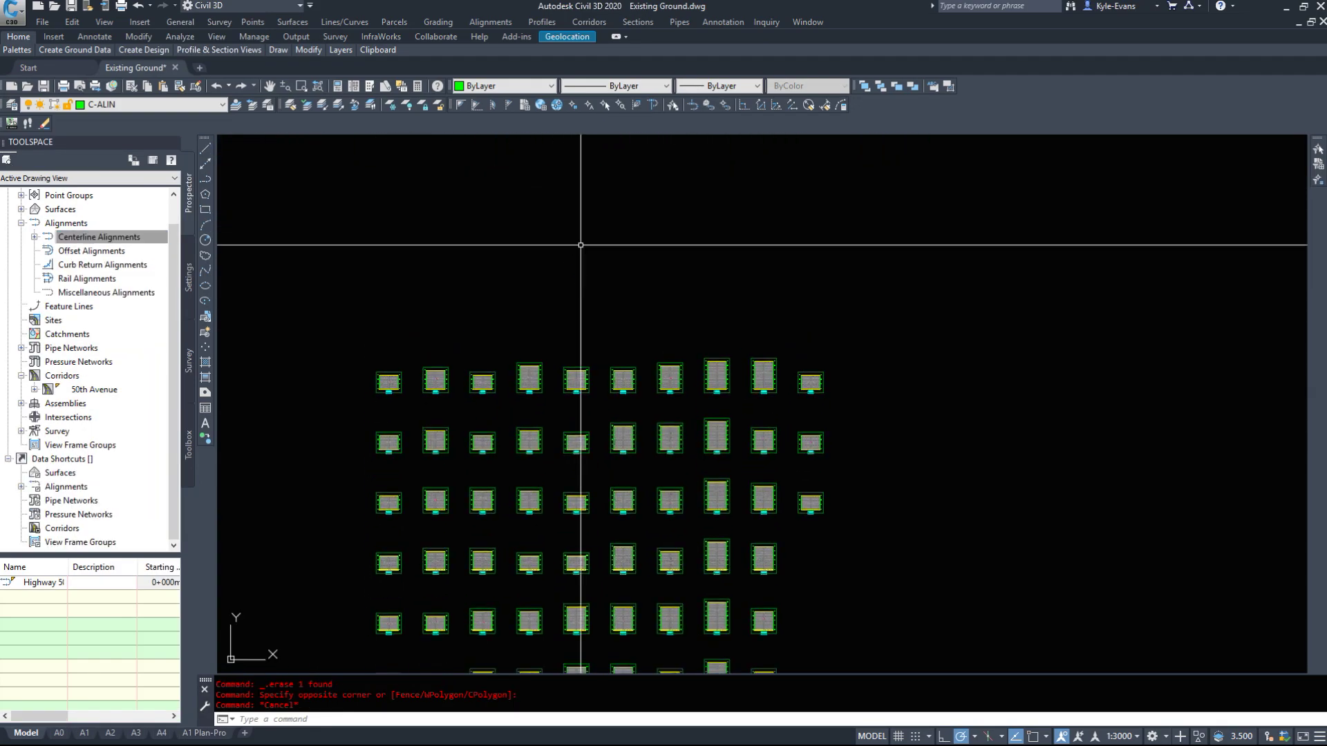
pyautogui.scroll(-8, 675, 287)
pyautogui.scroll(12, 675, 371)
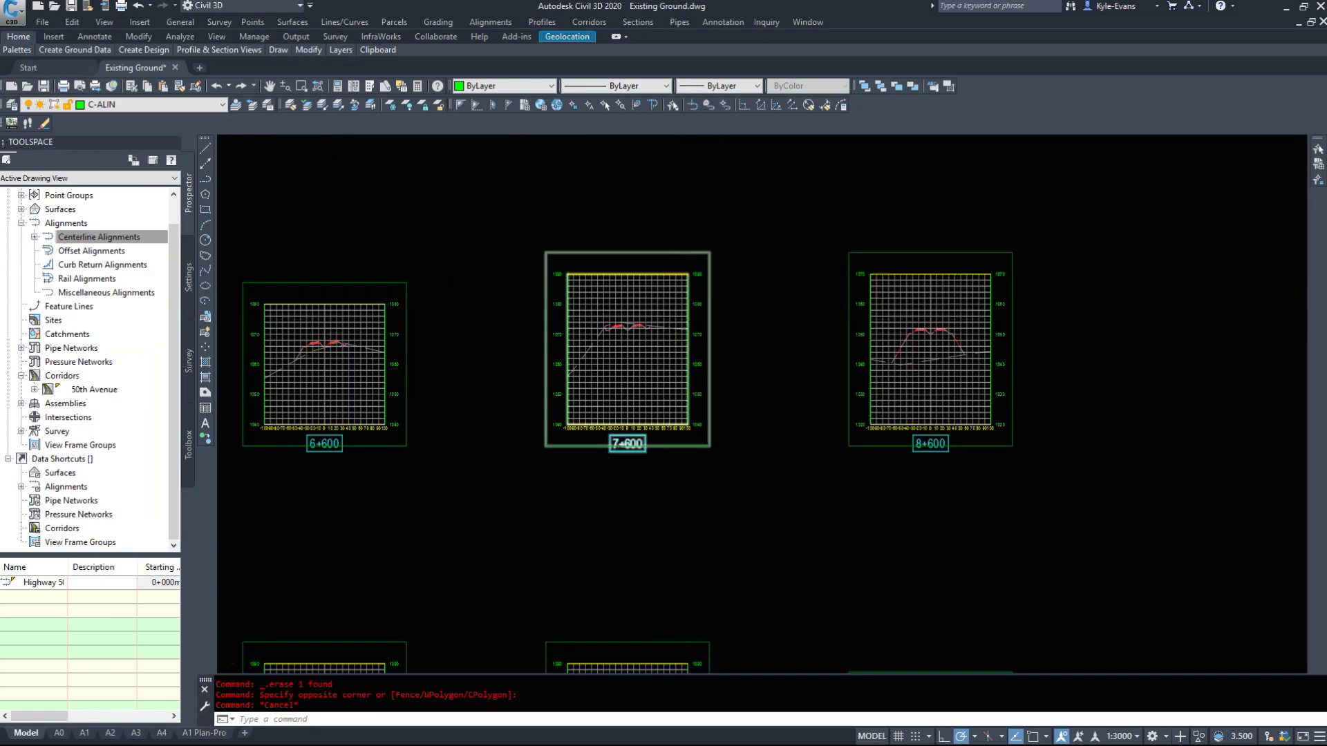
pyautogui.scroll(6, 640, 319)
pyautogui.scroll(-2, 645, 381)
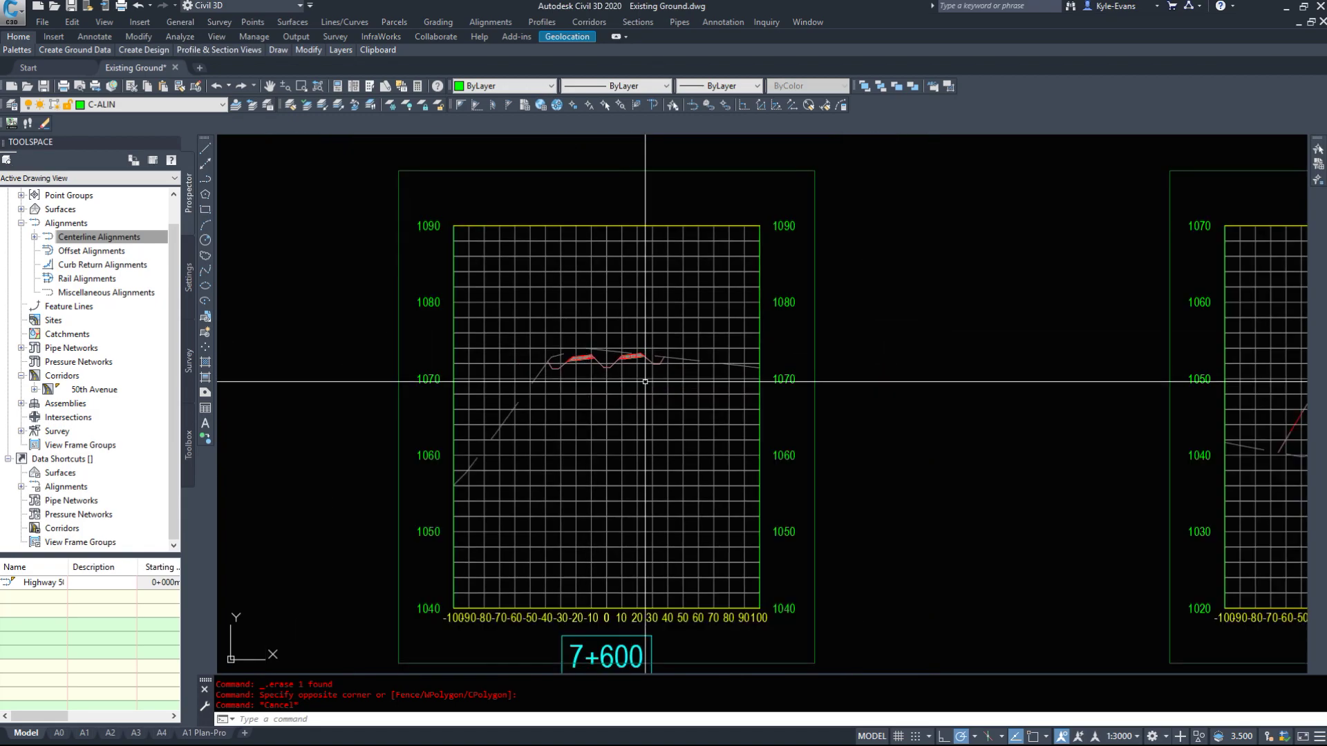
pyautogui.moveTo(843, 454); pyautogui.dragTo(133, 365, button='middle')
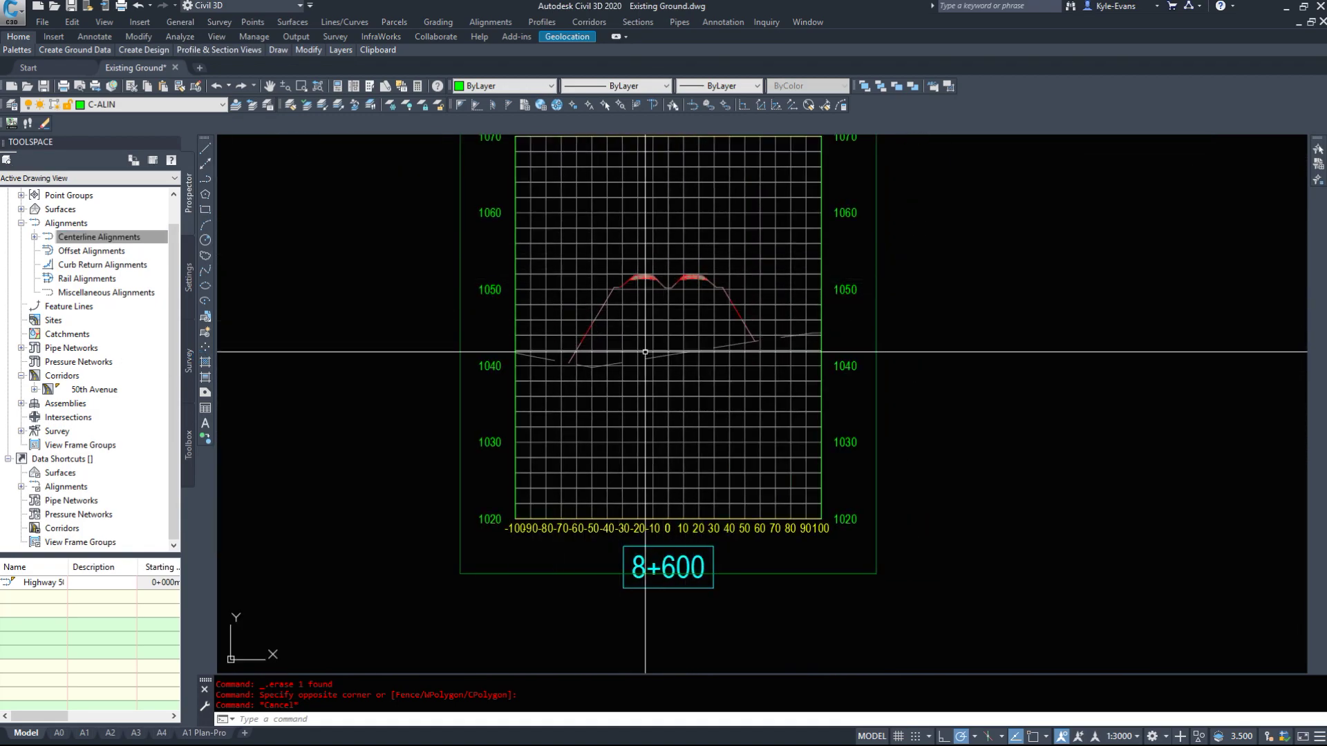
pyautogui.scroll(-4, 380, 325)
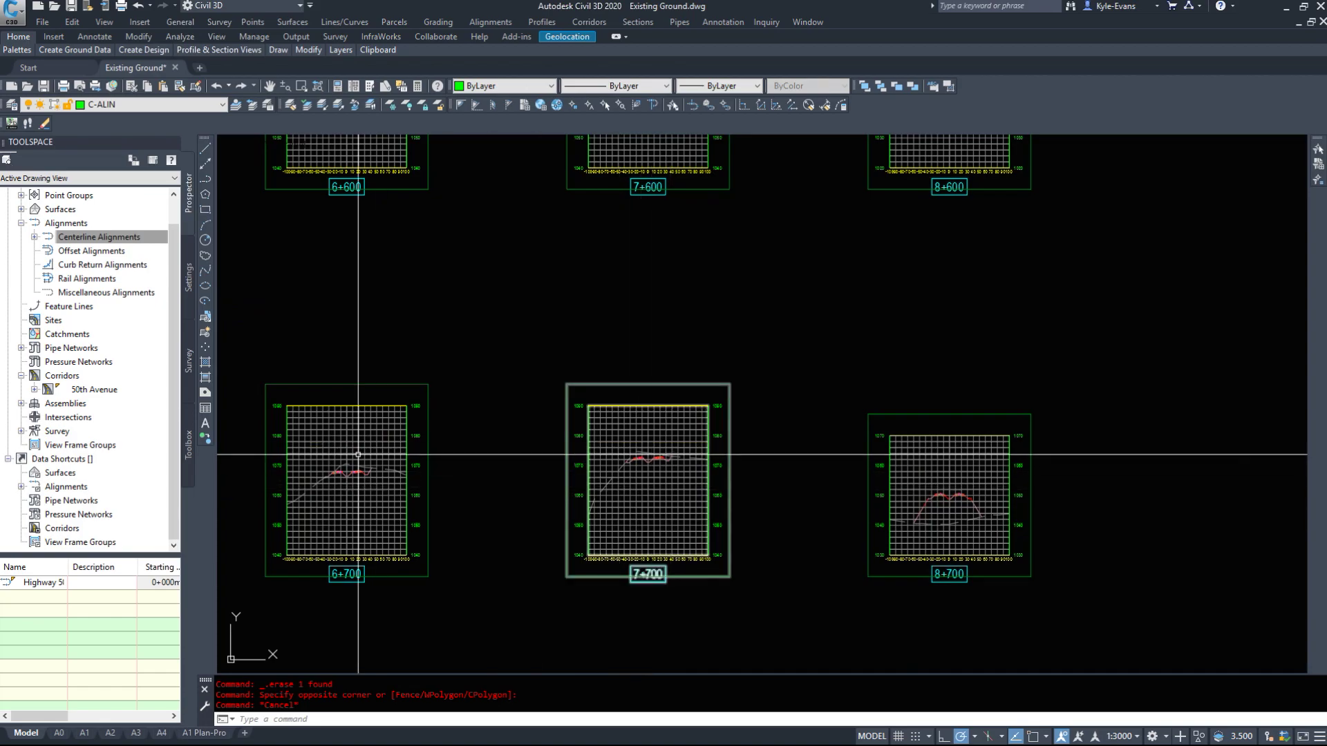
pyautogui.scroll(6, 358, 455)
pyautogui.scroll(-2, 548, 350)
pyautogui.scroll(-6, 423, 385)
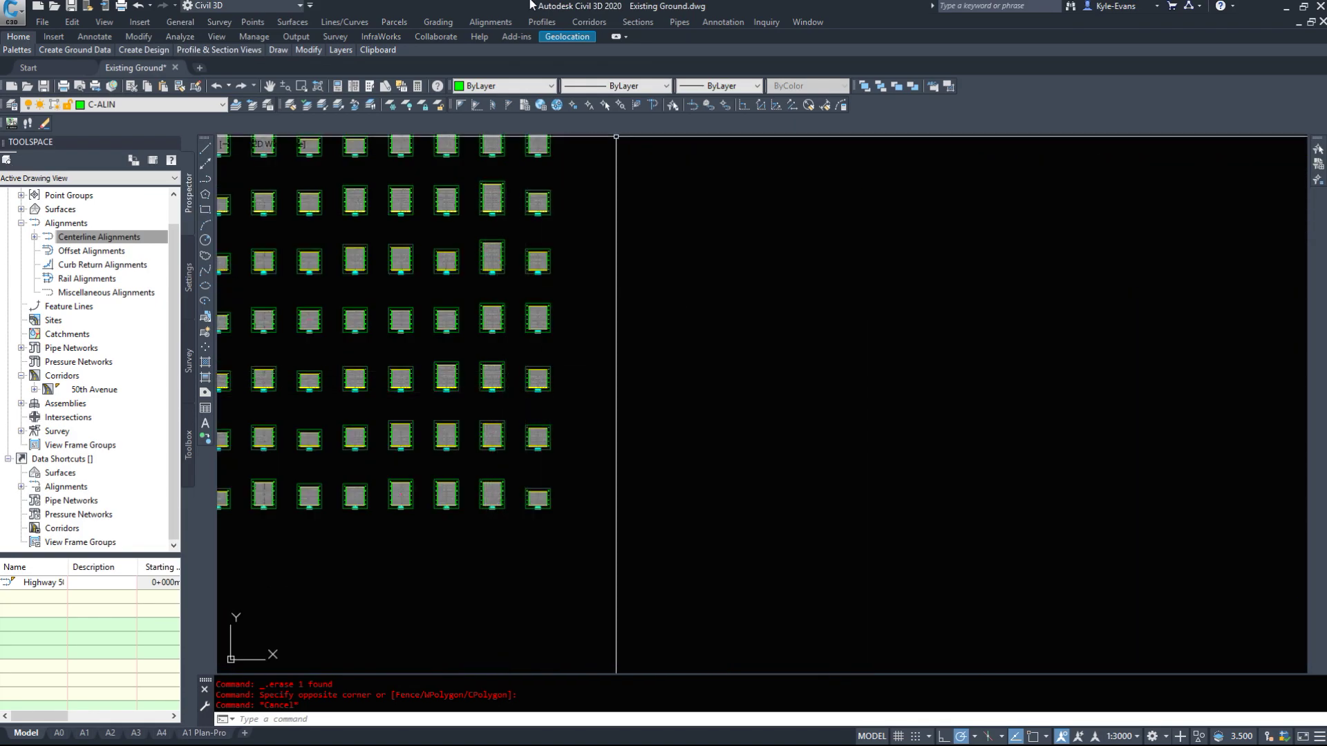
# Start computing materials for Highway 50's Sample Line Group 1 with EDDT Quantity Takeoff (WIP), mapping objects with the same name.
pyautogui.click(634, 22)
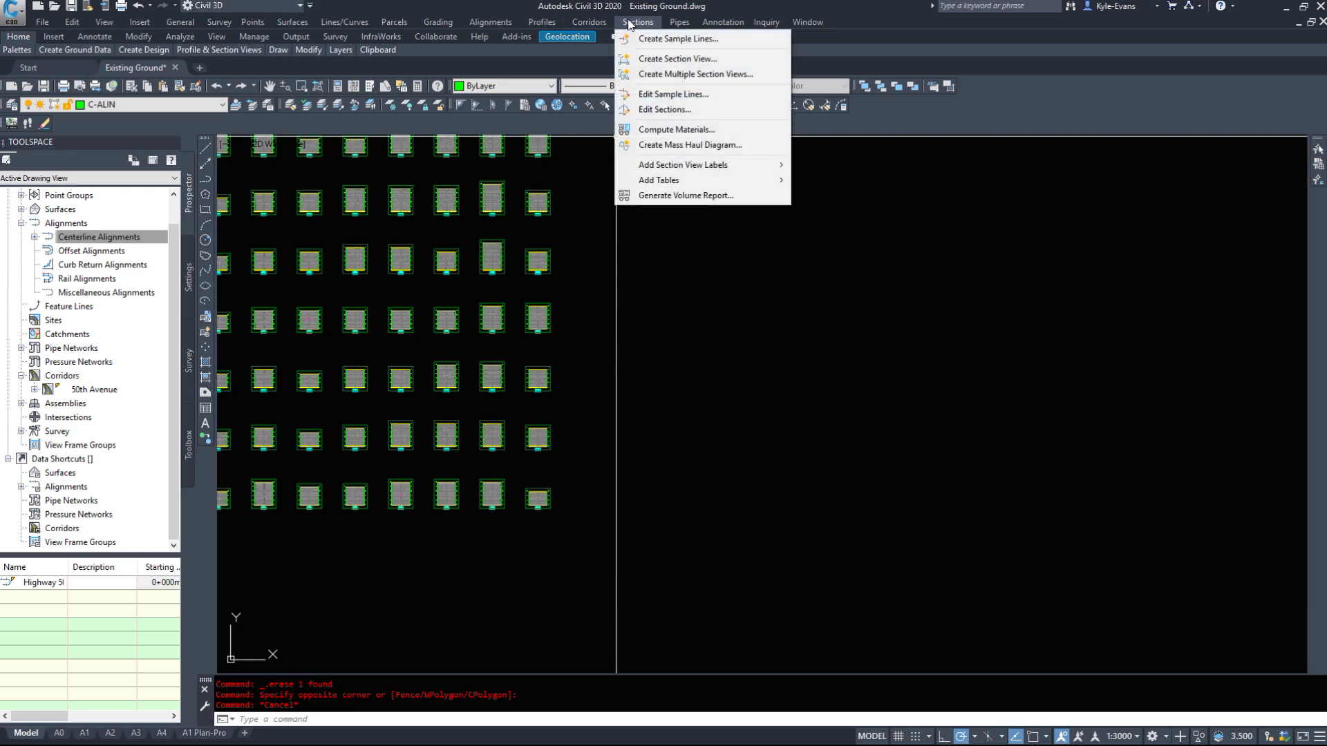
pyautogui.click(674, 130)
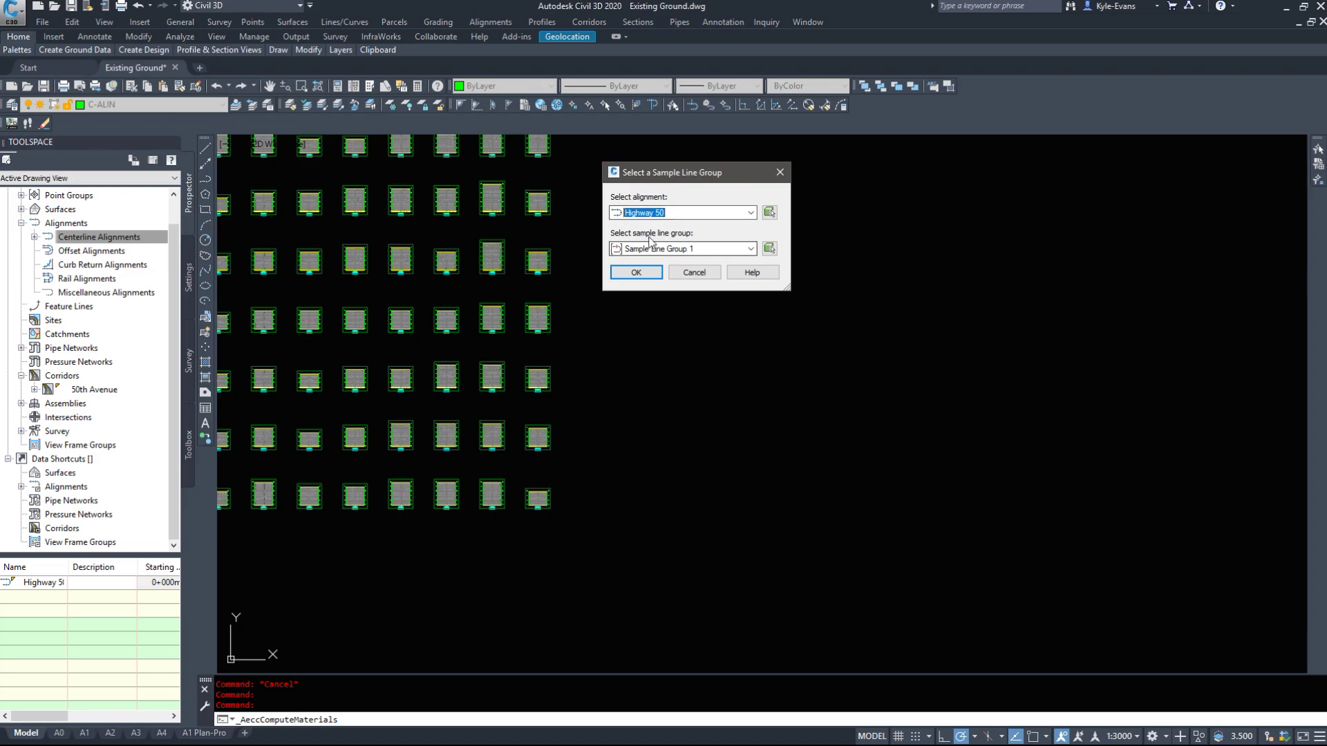
pyautogui.click(633, 273)
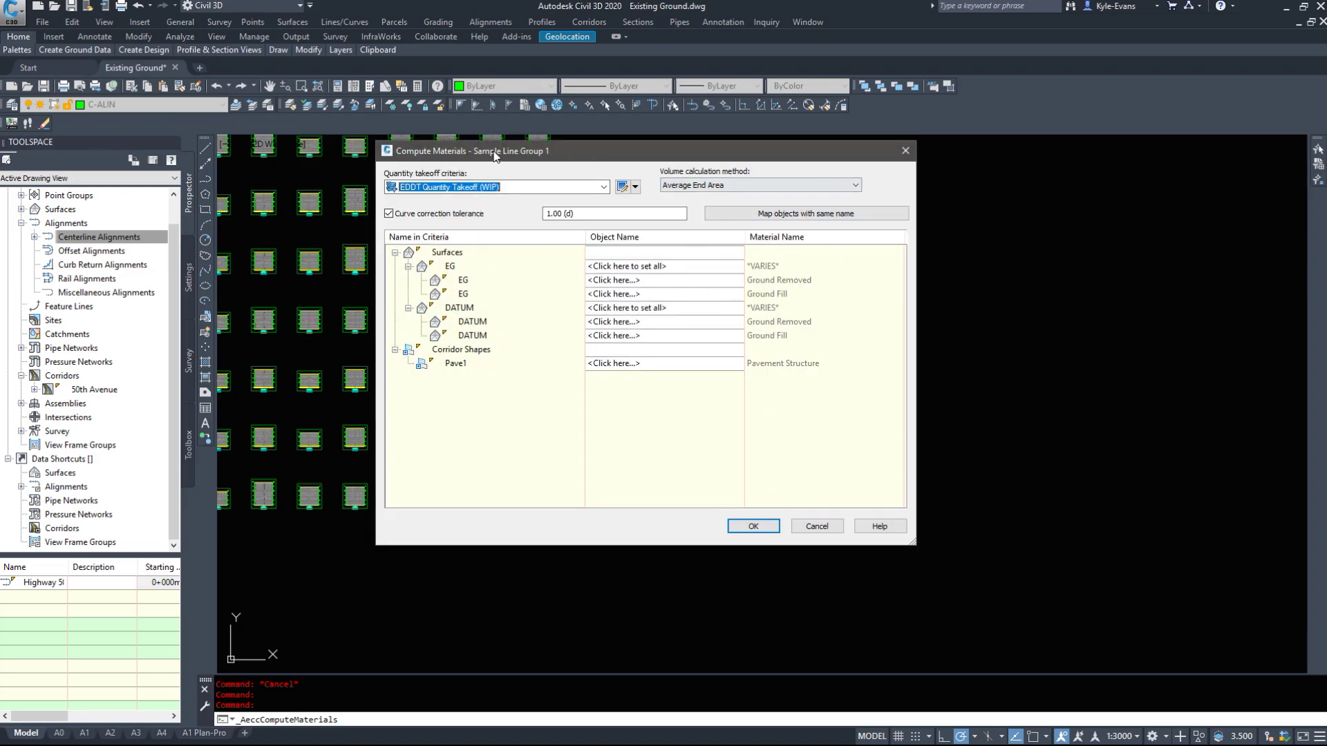
pyautogui.moveTo(494, 155); pyautogui.dragTo(553, 157)
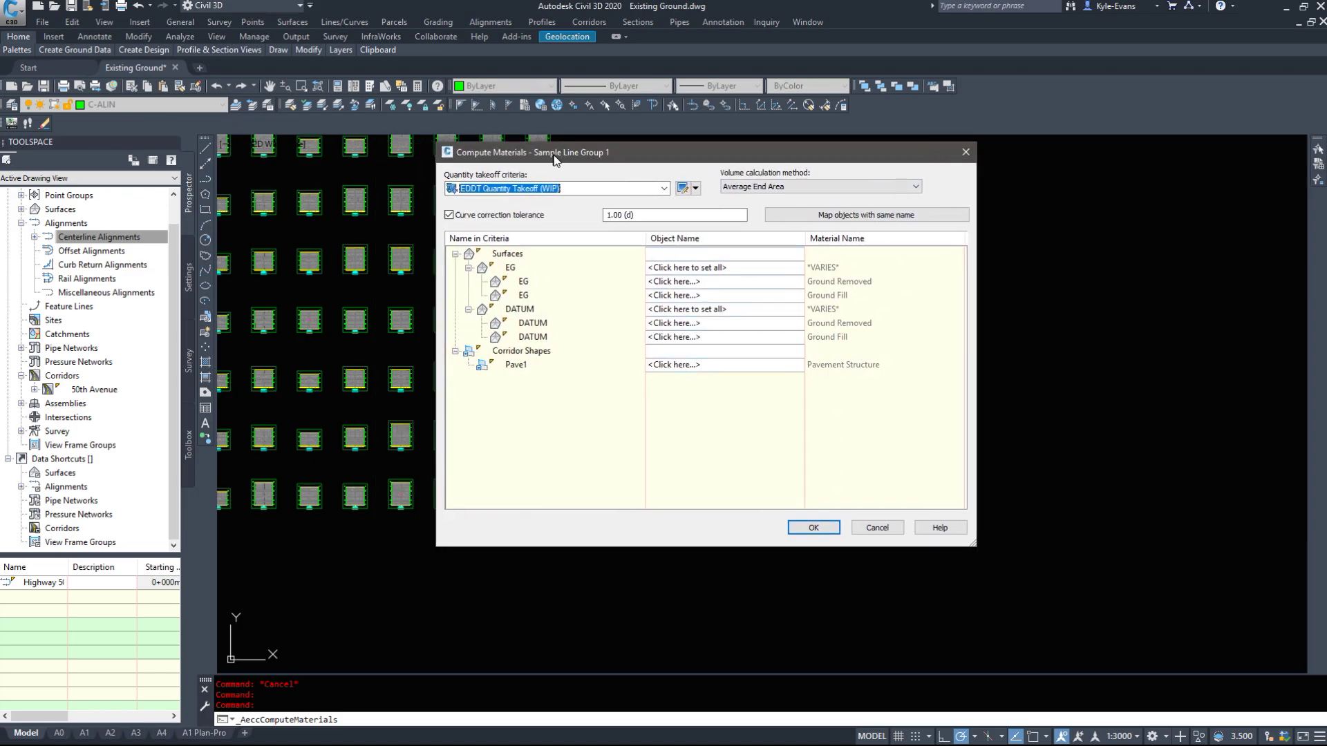
pyautogui.click(823, 219)
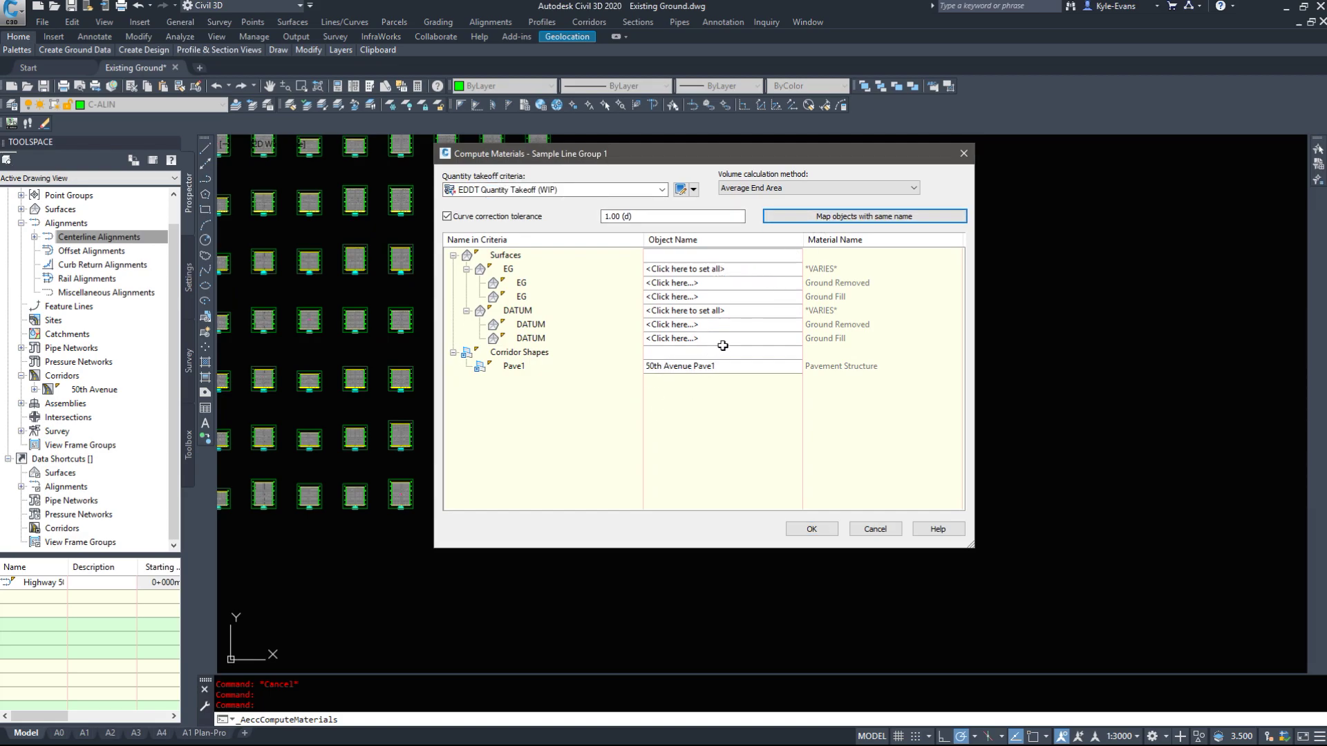
# Assign Existing Ground City of Calgary to EG and the 50th Avenue Design Surface to DATUM, and compute the materials.
pyautogui.click(712, 272)
pyautogui.click(703, 285)
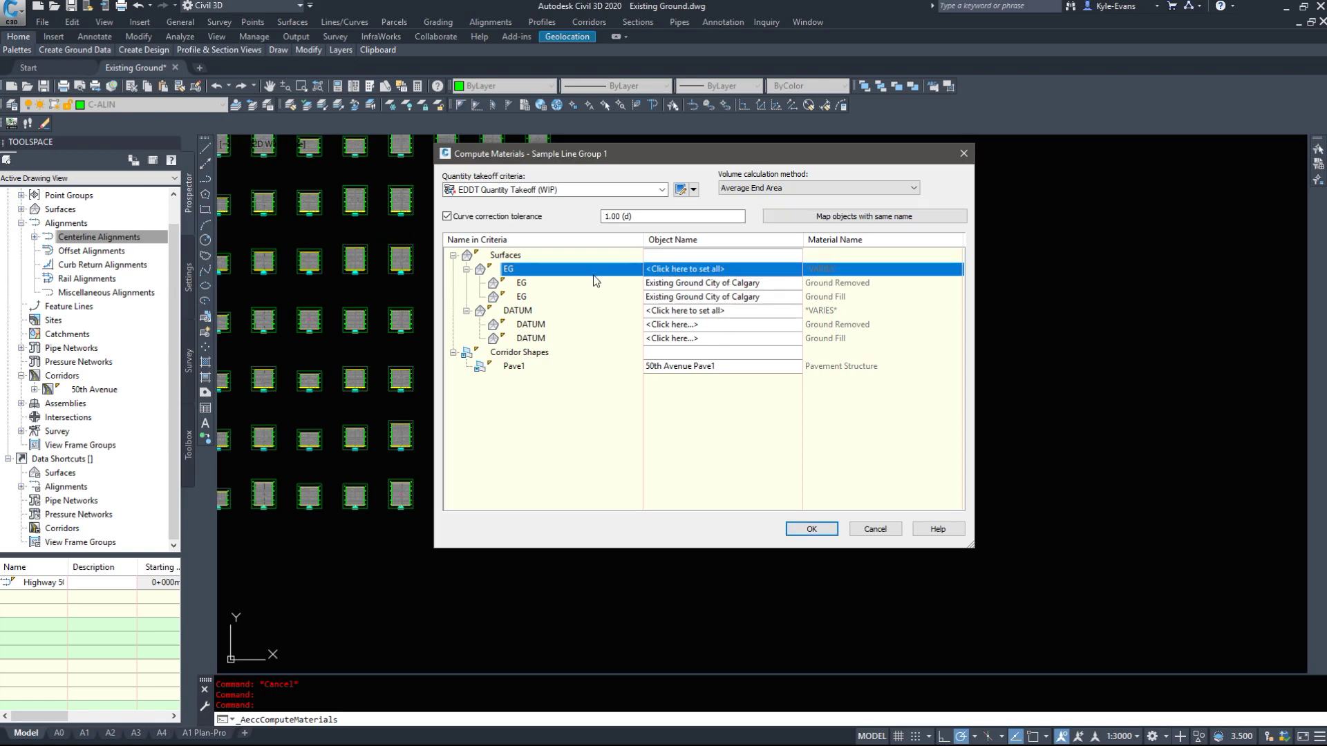
pyautogui.click(689, 308)
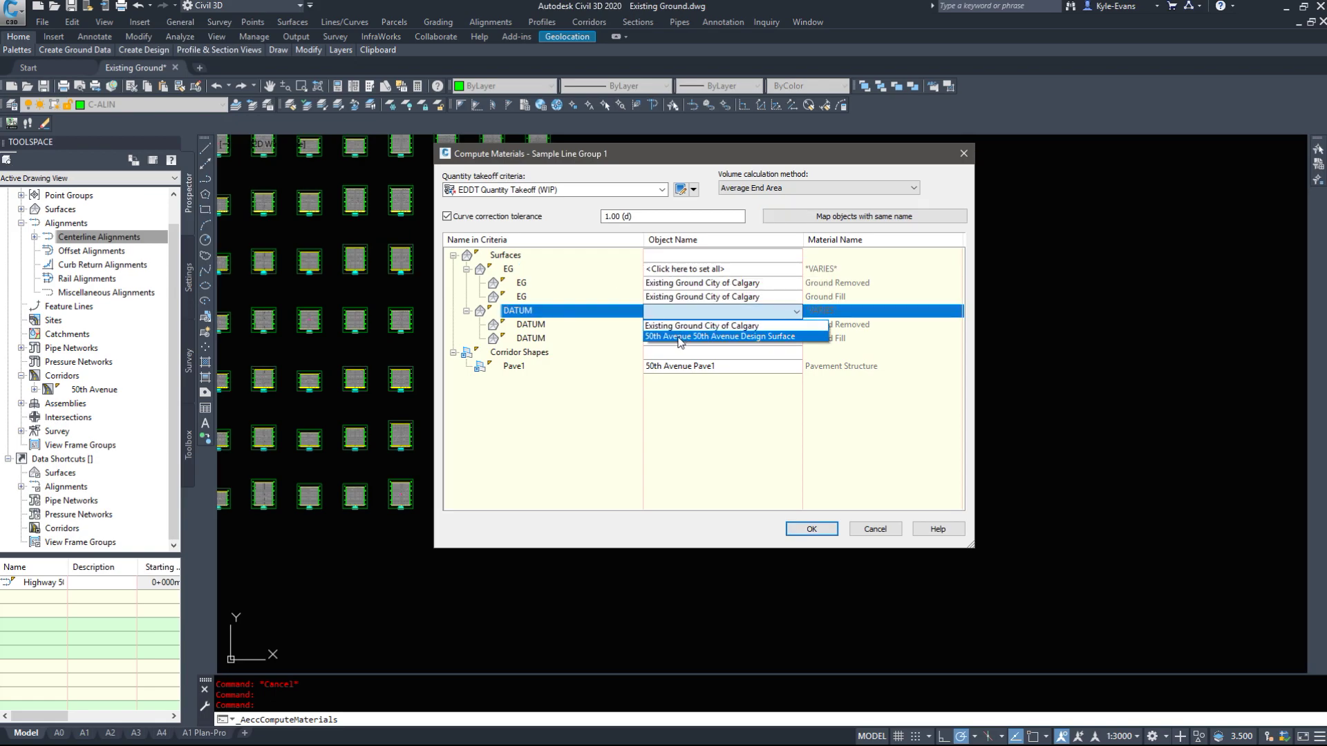
pyautogui.click(681, 338)
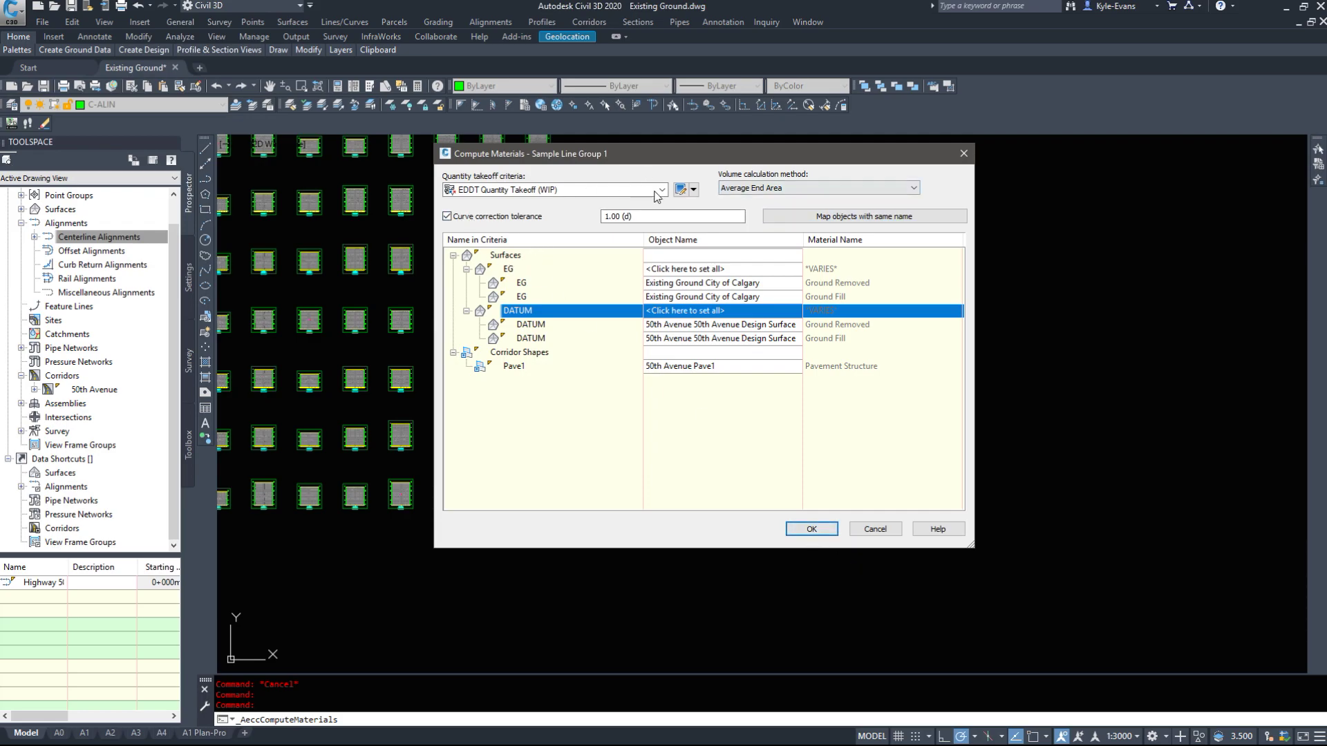
pyautogui.click(812, 529)
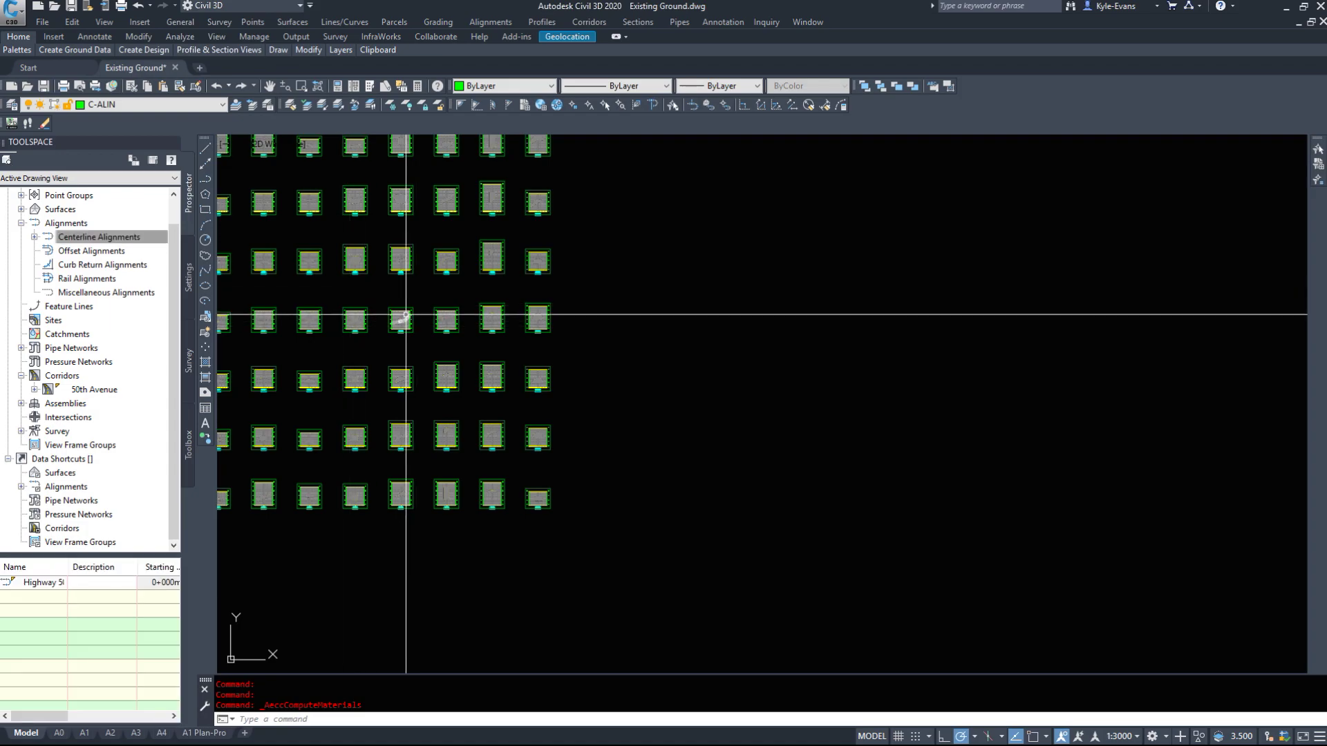
# Open the material list of Highway 50's Sample Line Group 1 for editing and expand its materials.
pyautogui.scroll(10, 406, 315)
pyautogui.scroll(-4, 687, 360)
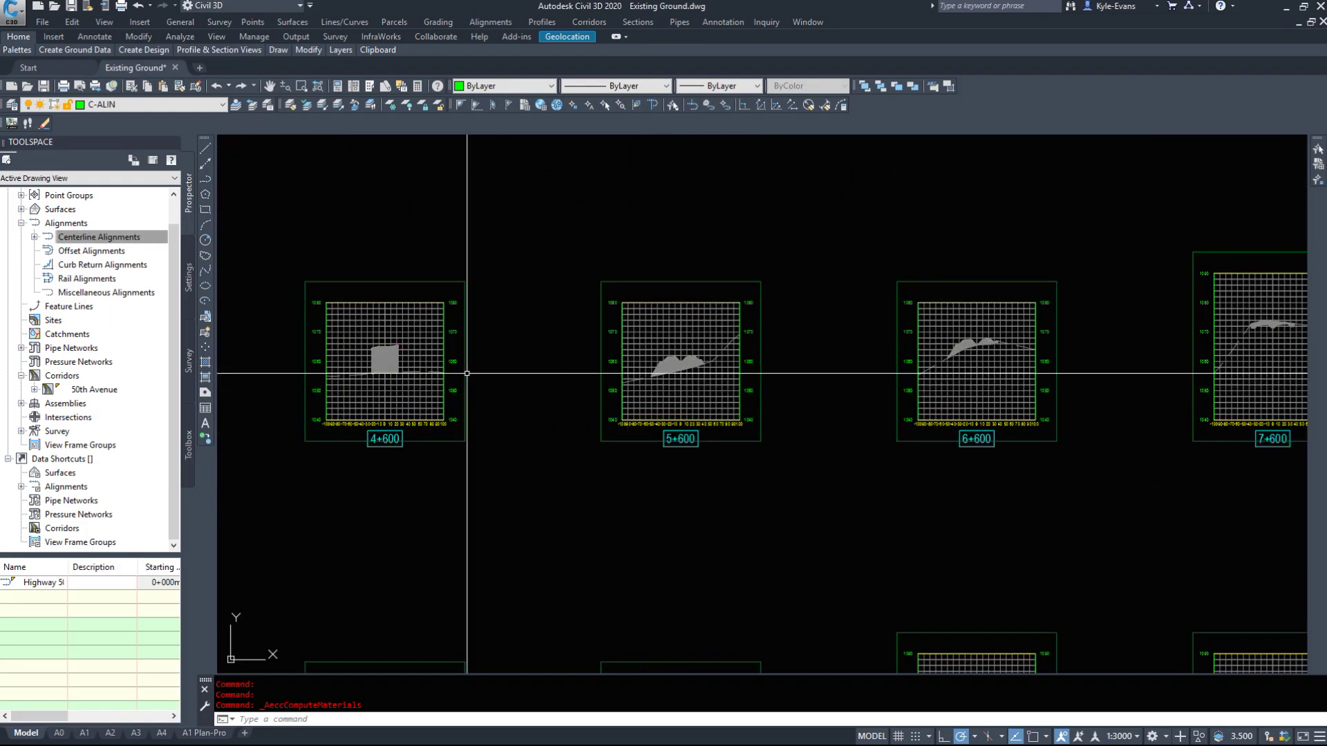
pyautogui.click(591, 26)
pyautogui.moveTo(620, 23)
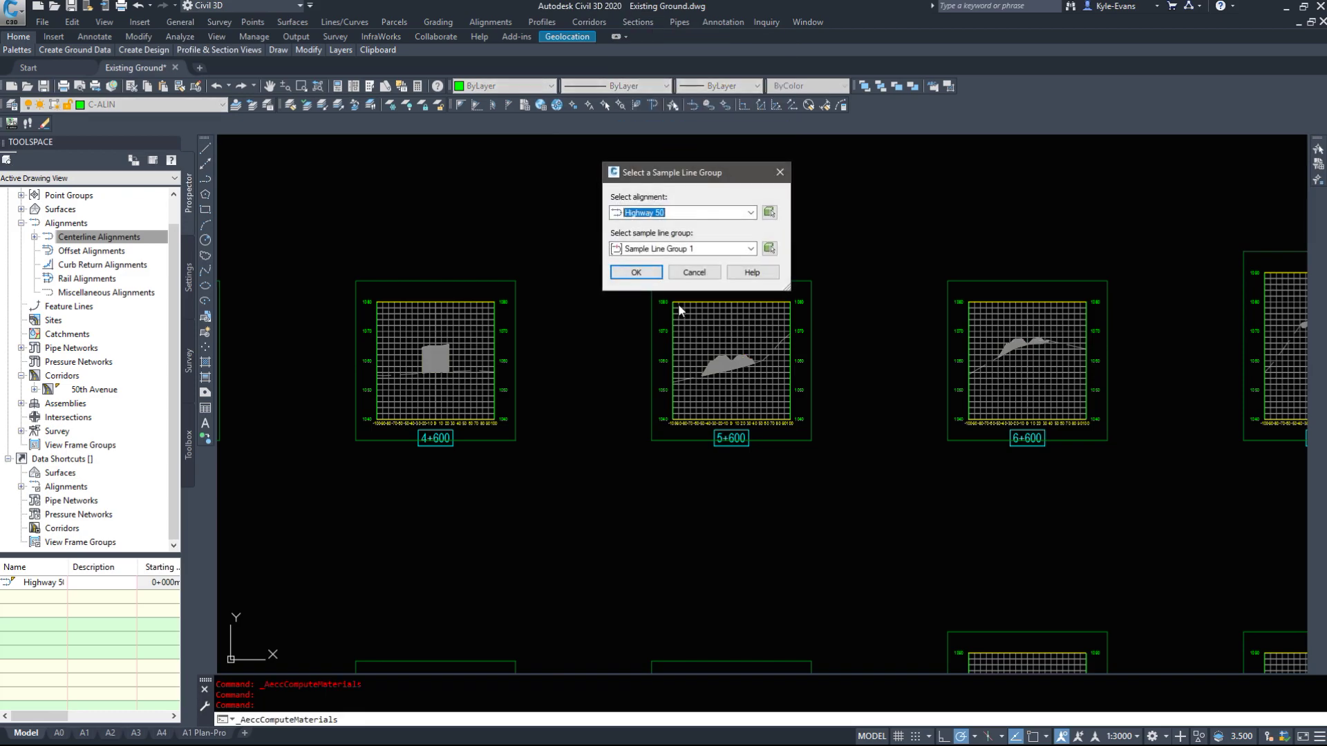
pyautogui.click(635, 273)
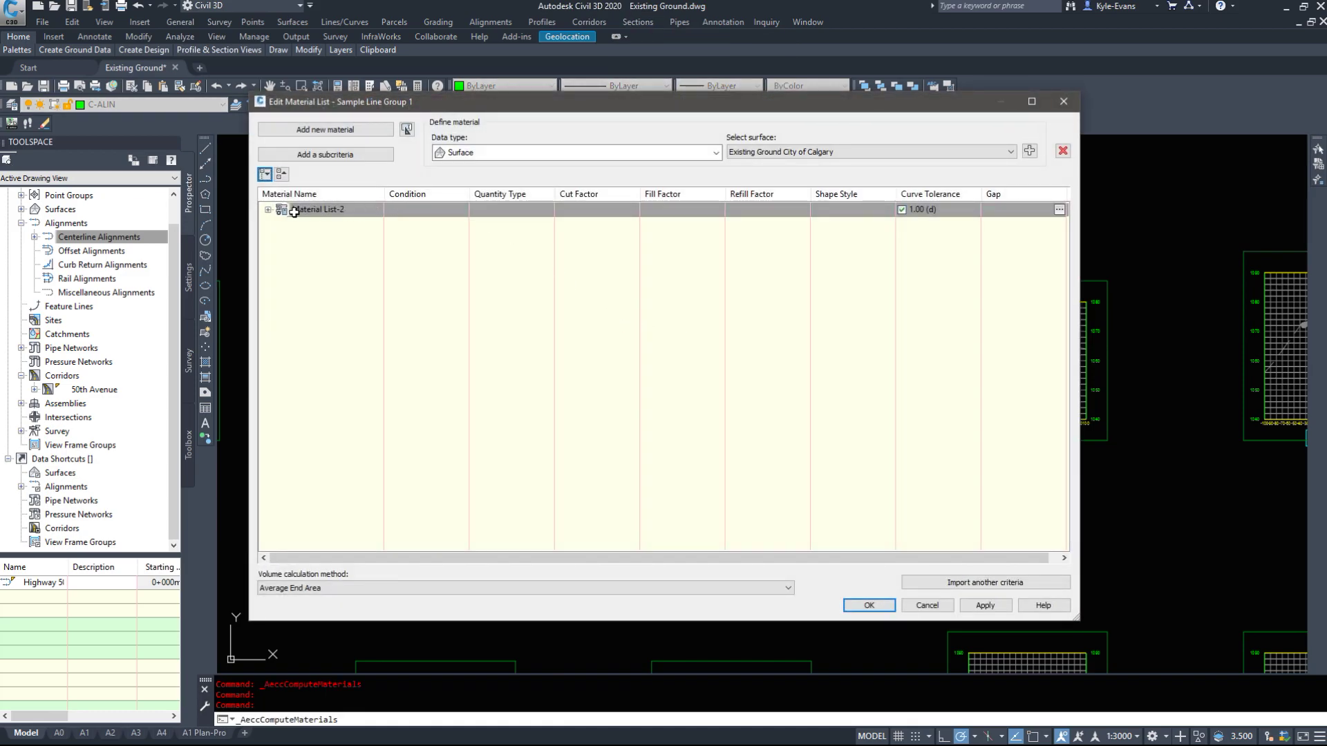
pyautogui.click(268, 210)
pyautogui.click(281, 237)
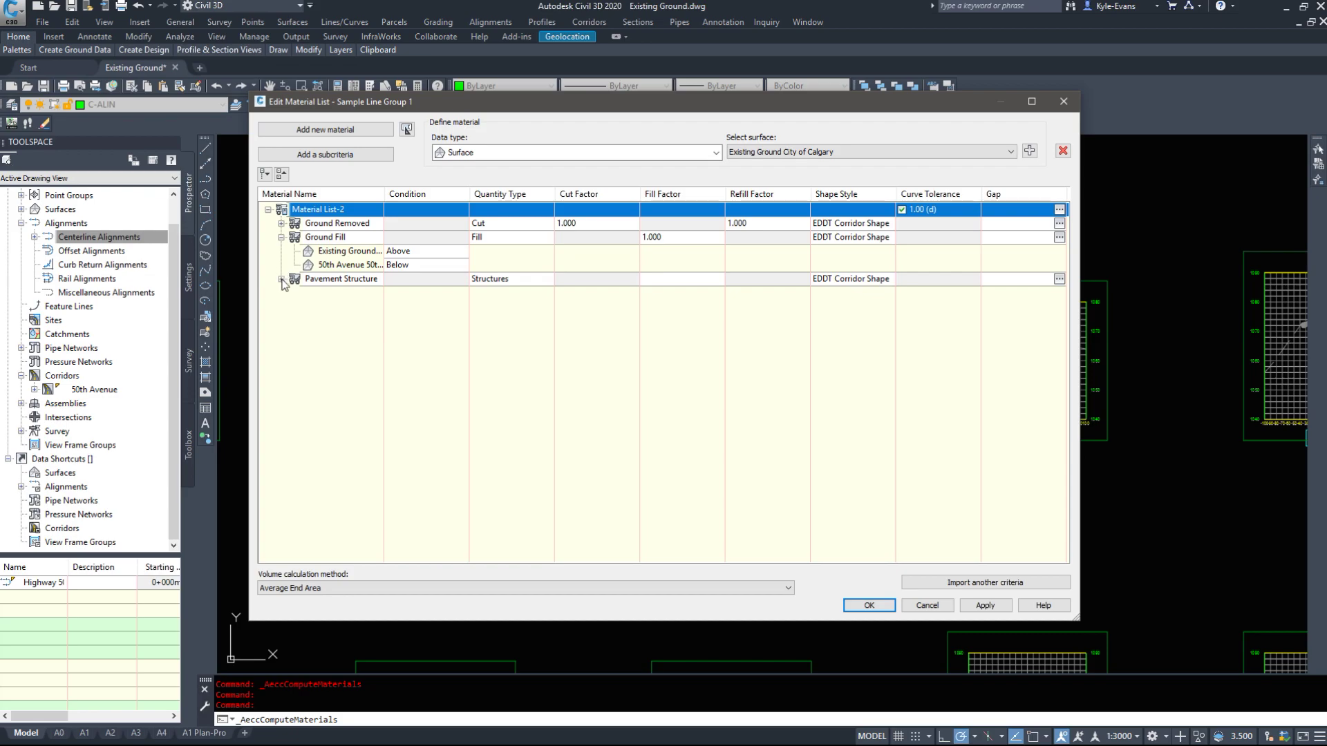
pyautogui.click(282, 223)
# Set the Ground Removed material's shape style to EDDT Cut.
pyautogui.click(872, 227)
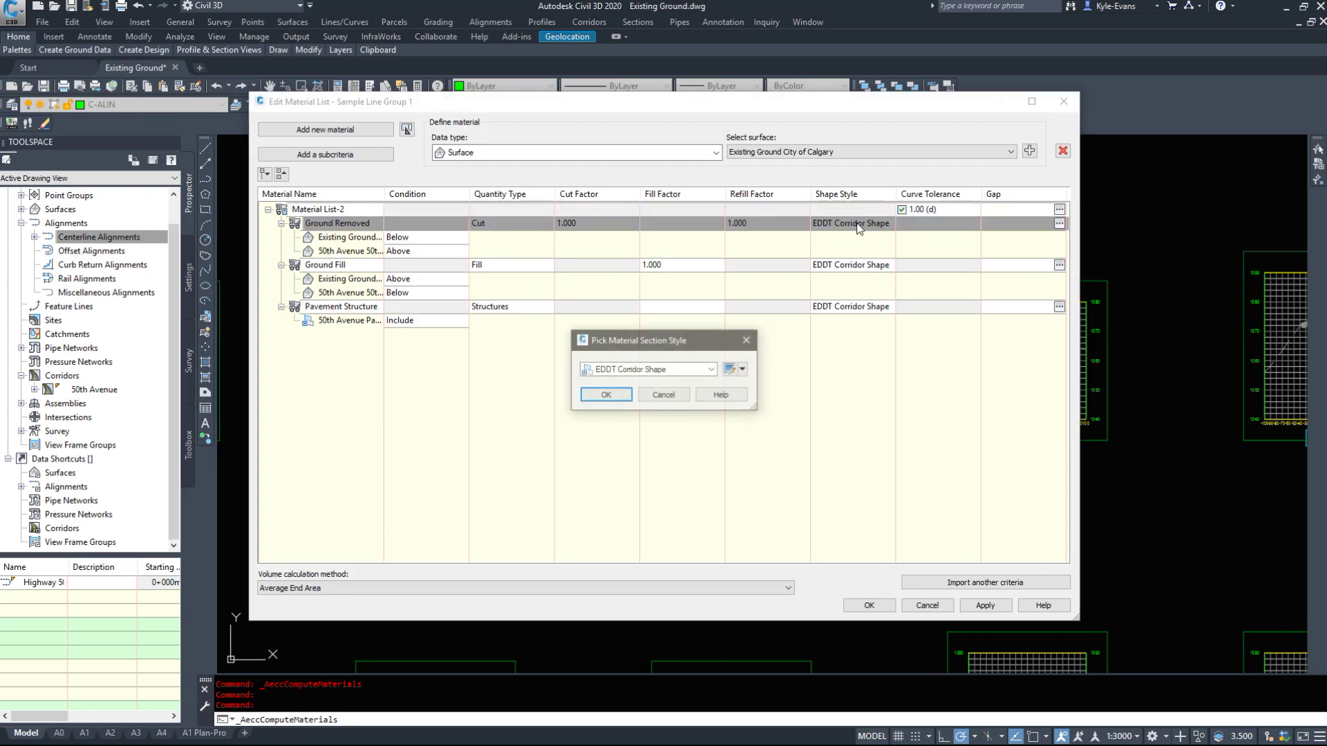
pyautogui.click(667, 371)
pyautogui.click(625, 394)
pyautogui.click(605, 394)
# Set the Ground Fill material's shape style to EDDT Fill and accept the material list changes.
pyautogui.click(874, 266)
pyautogui.click(713, 370)
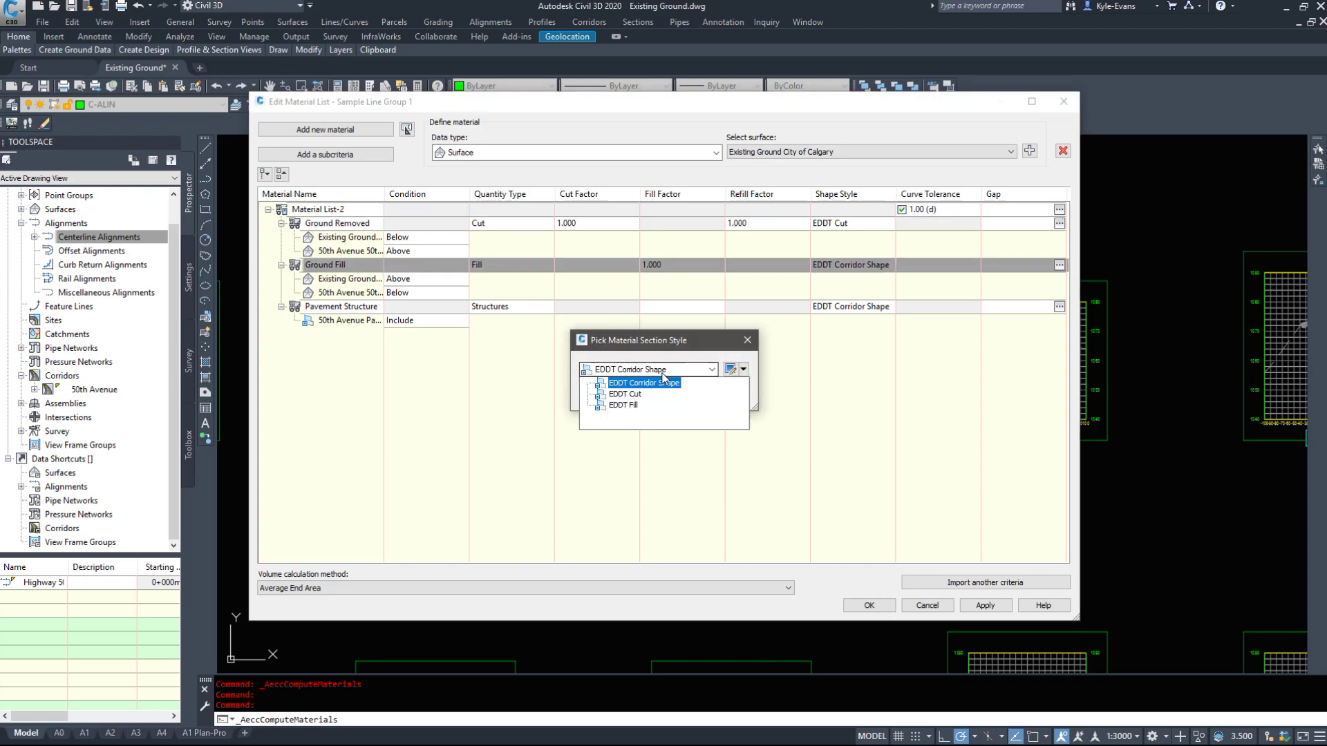
pyautogui.click(630, 405)
pyautogui.click(606, 394)
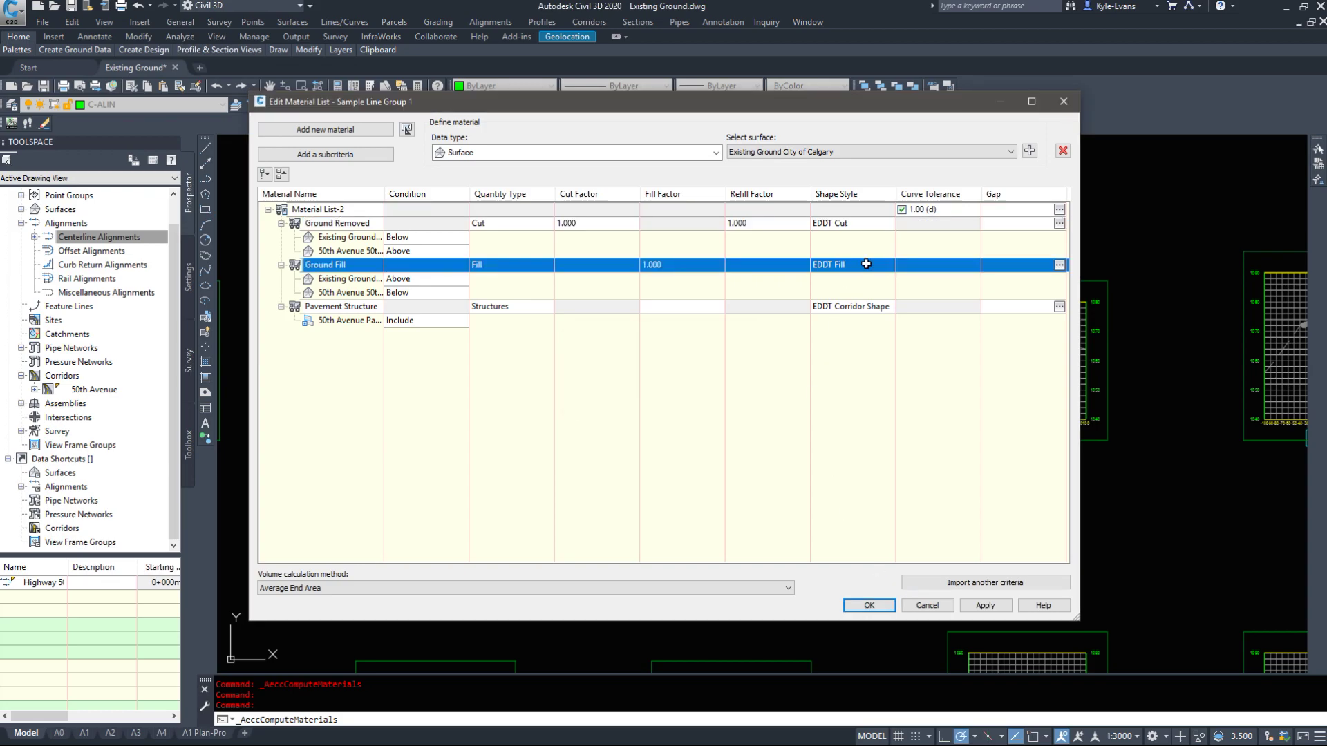
pyautogui.click(865, 605)
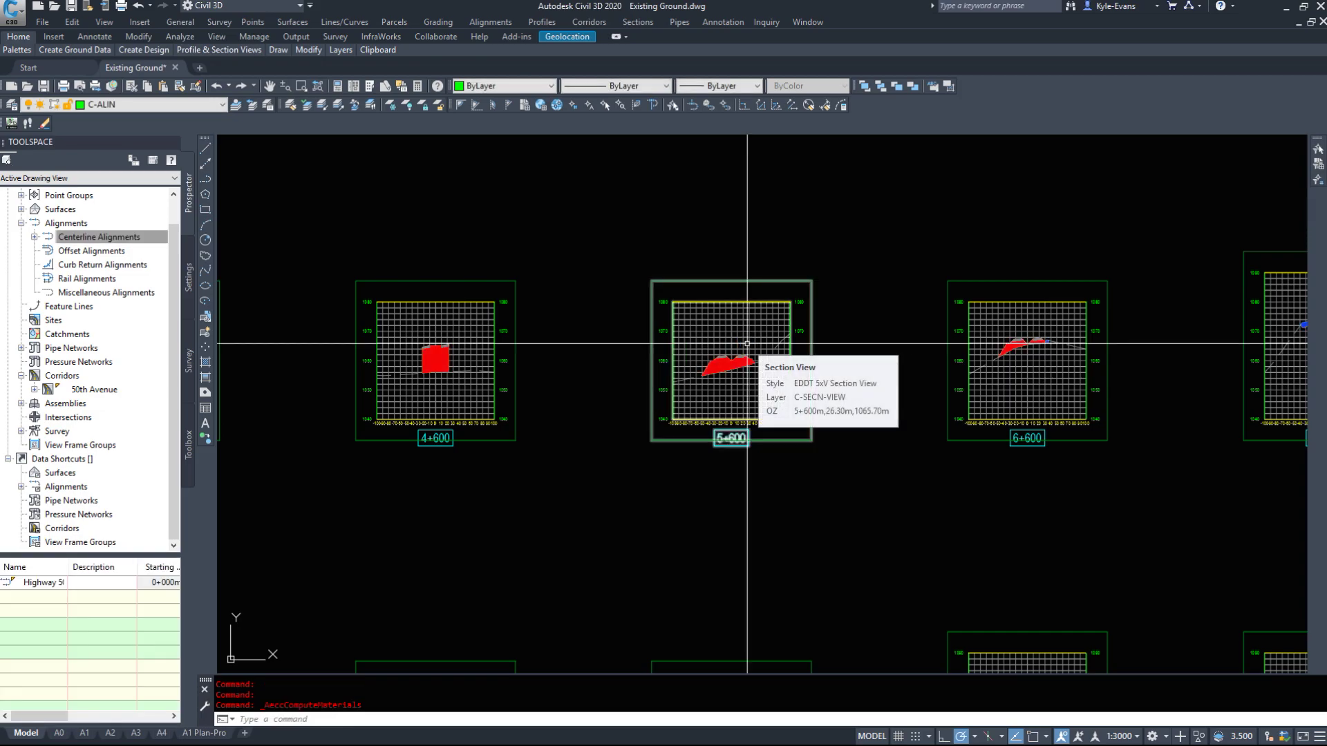
# Examine the cut and fill shading in individual section views and across the whole grid of sections.
pyautogui.scroll(10, 1057, 343)
pyautogui.scroll(-15, 884, 333)
pyautogui.moveTo(764, 470)
pyautogui.mouseDown(button='middle')
pyautogui.moveTo(1036, 473)
pyautogui.moveTo(535, 608)
pyautogui.mouseUp(button='middle')
pyautogui.scroll(-1, 714, 386)
pyautogui.scroll(6, 805, 387)
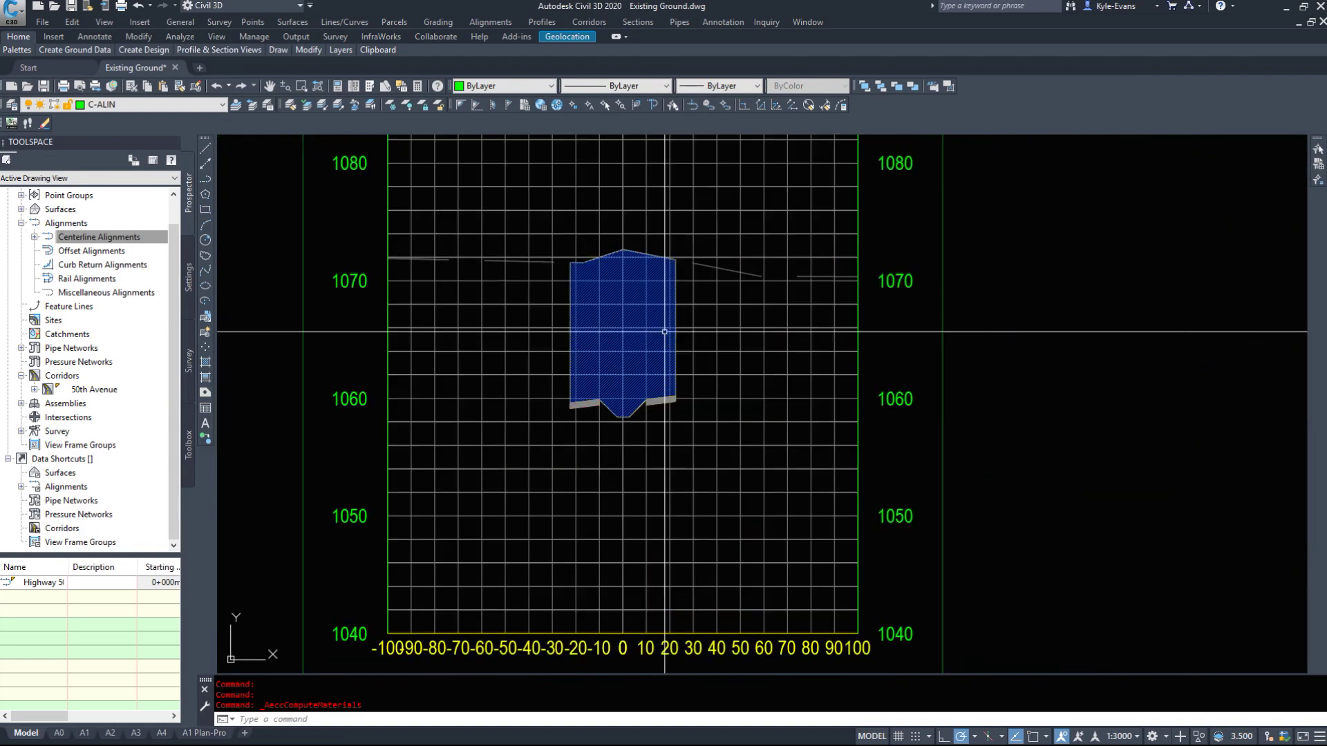
pyautogui.moveTo(659, 330); pyautogui.dragTo(650, 329, button='middle')
pyautogui.scroll(-10, 651, 329)
pyautogui.scroll(5, 790, 482)
pyautogui.scroll(-15, 735, 394)
pyautogui.scroll(5, 743, 366)
pyautogui.moveTo(891, 223); pyautogui.dragTo(554, 584, button='middle')
pyautogui.moveTo(1234, 406); pyautogui.dragTo(979, 380, button='middle')
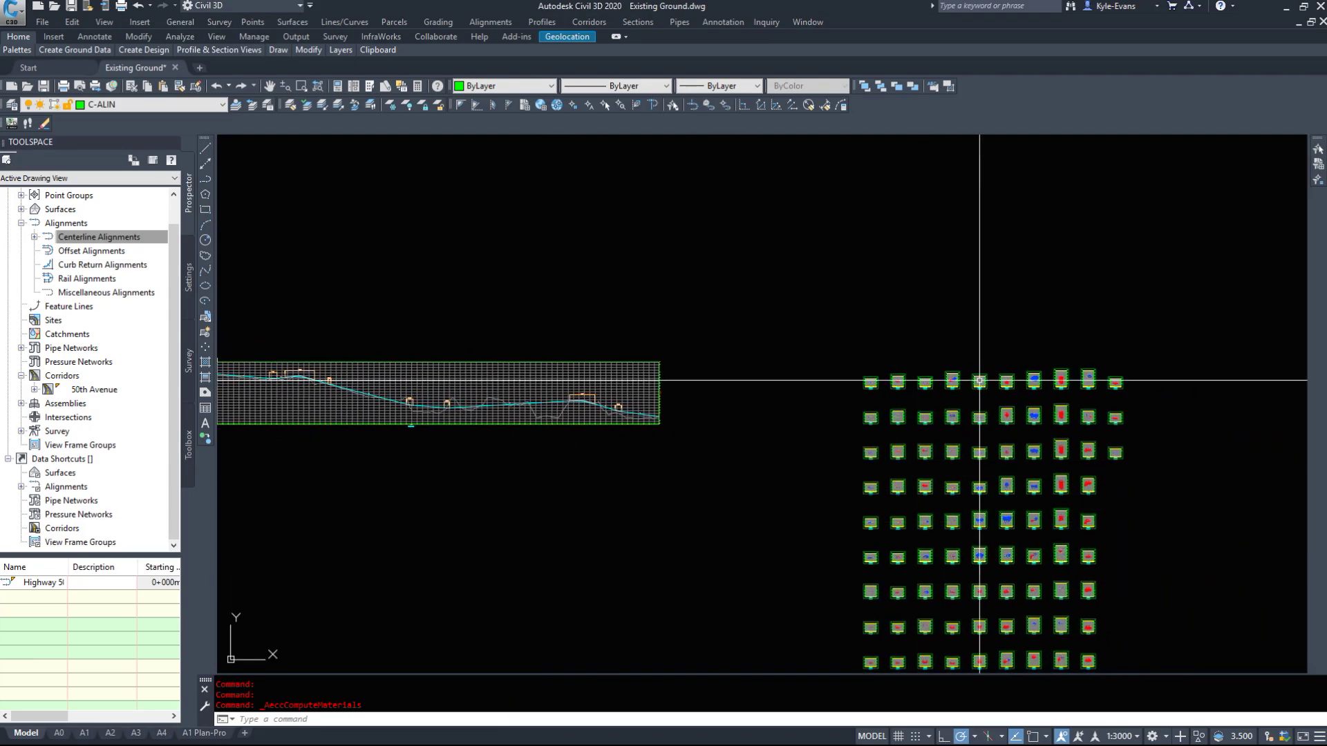
pyautogui.scroll(-4, 906, 287)
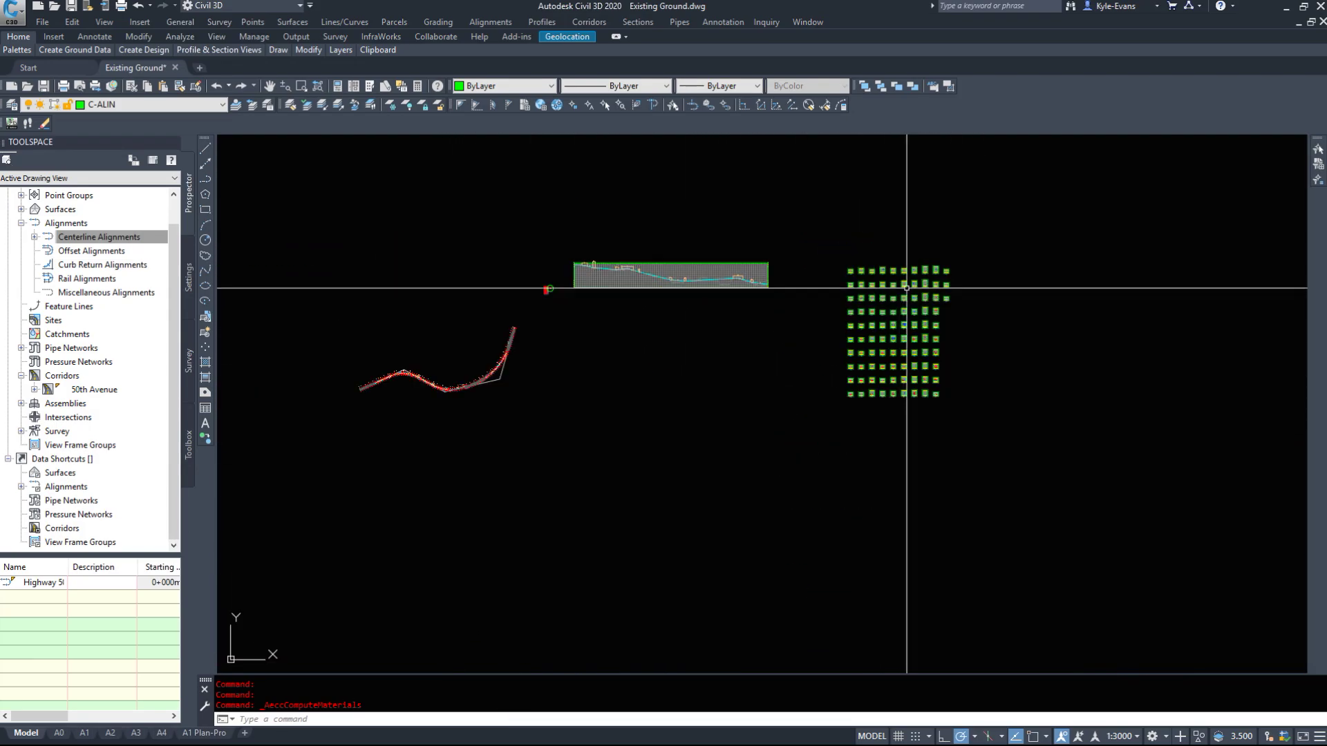
pyautogui.doubleClick(604, 14)
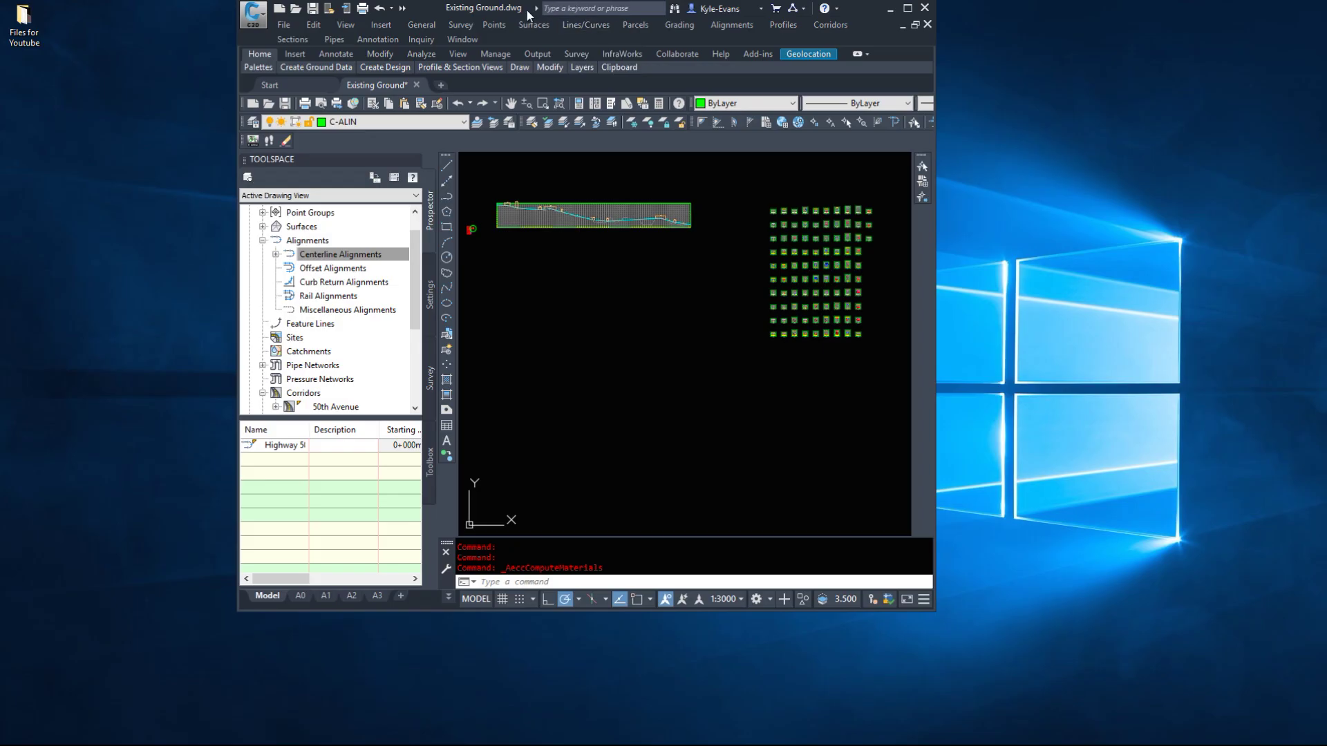
pyautogui.doubleClick(508, 9)
# Start a mass haul diagram for Highway 50's Sample Line Group 1 with the EDDT Mass Haul L -> R view style.
pyautogui.click(588, 21)
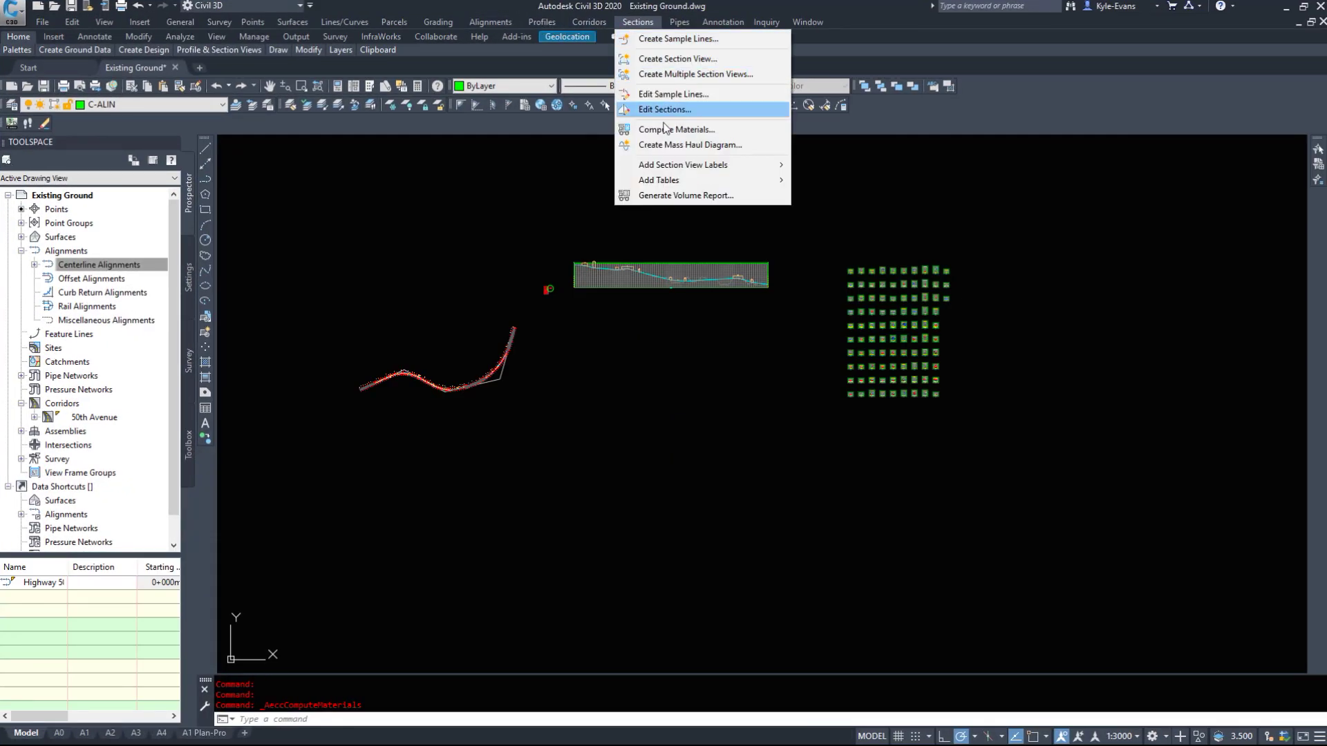
pyautogui.click(679, 146)
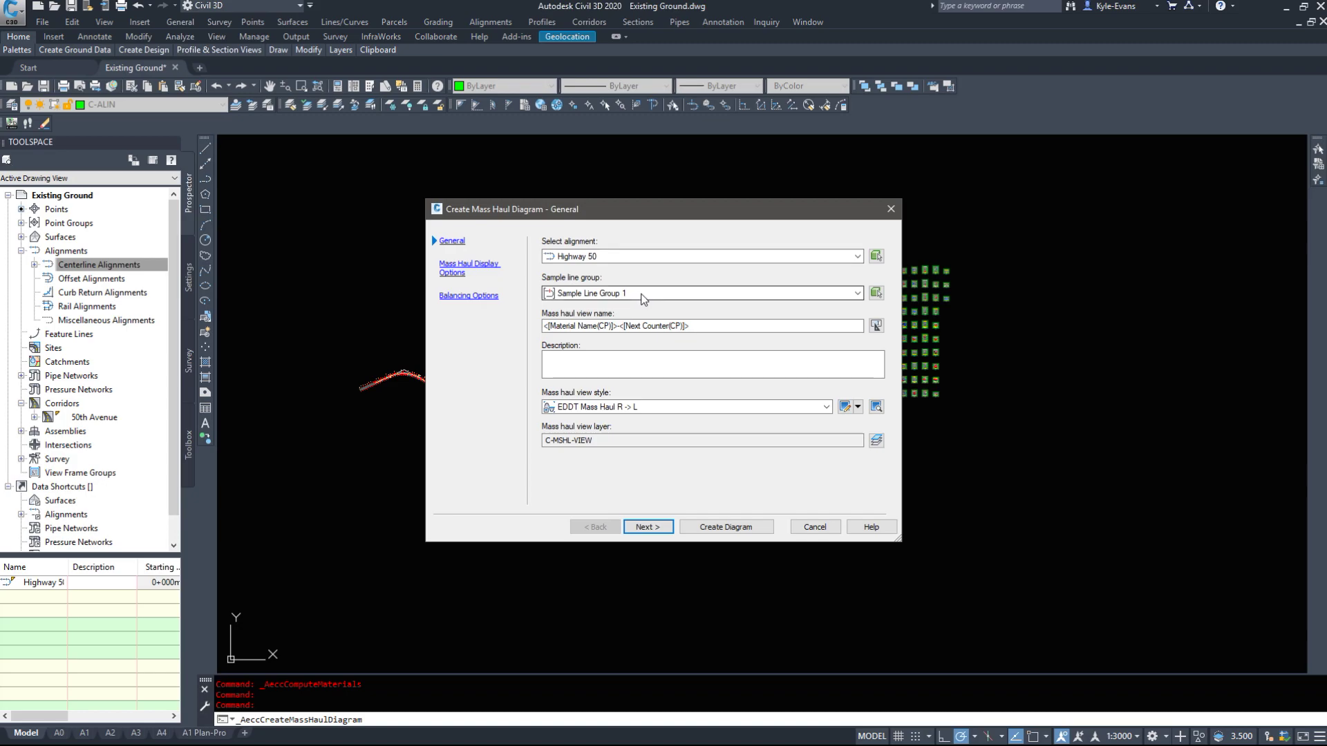
pyautogui.click(601, 256)
pyautogui.click(679, 275)
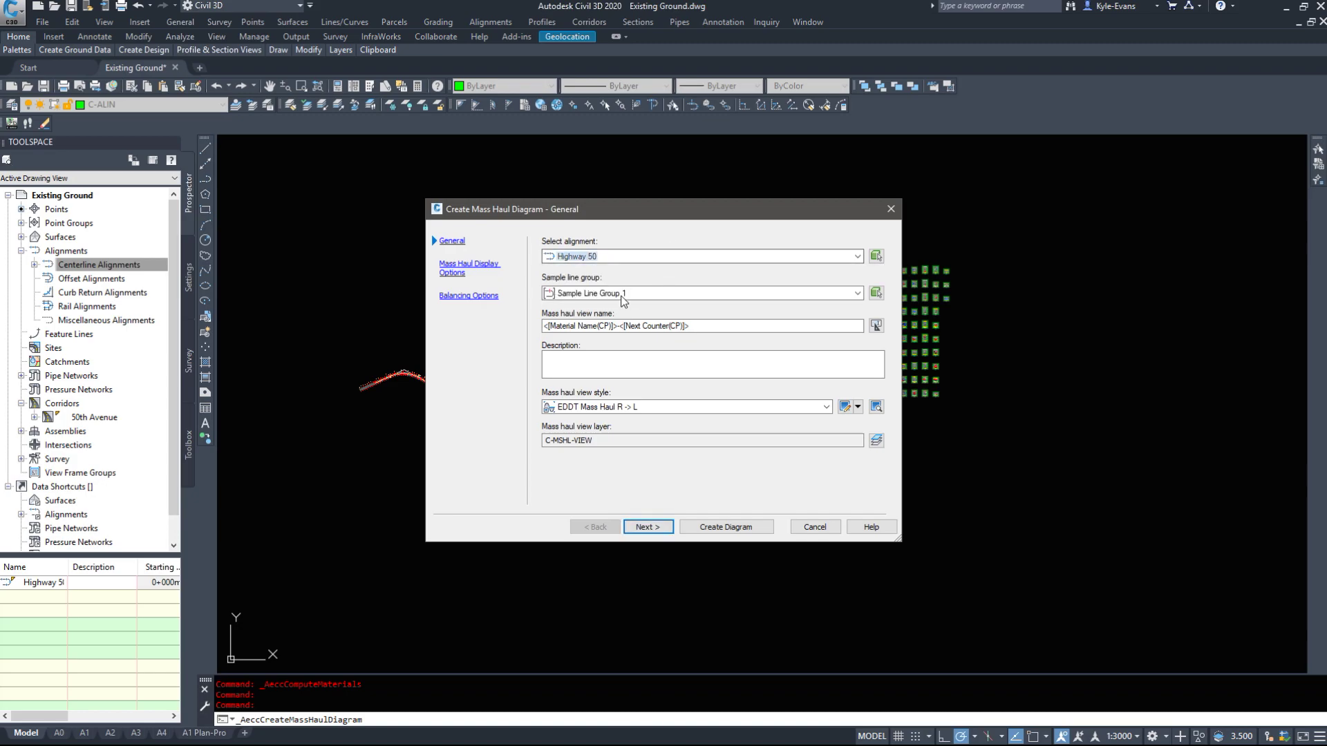
pyautogui.click(630, 411)
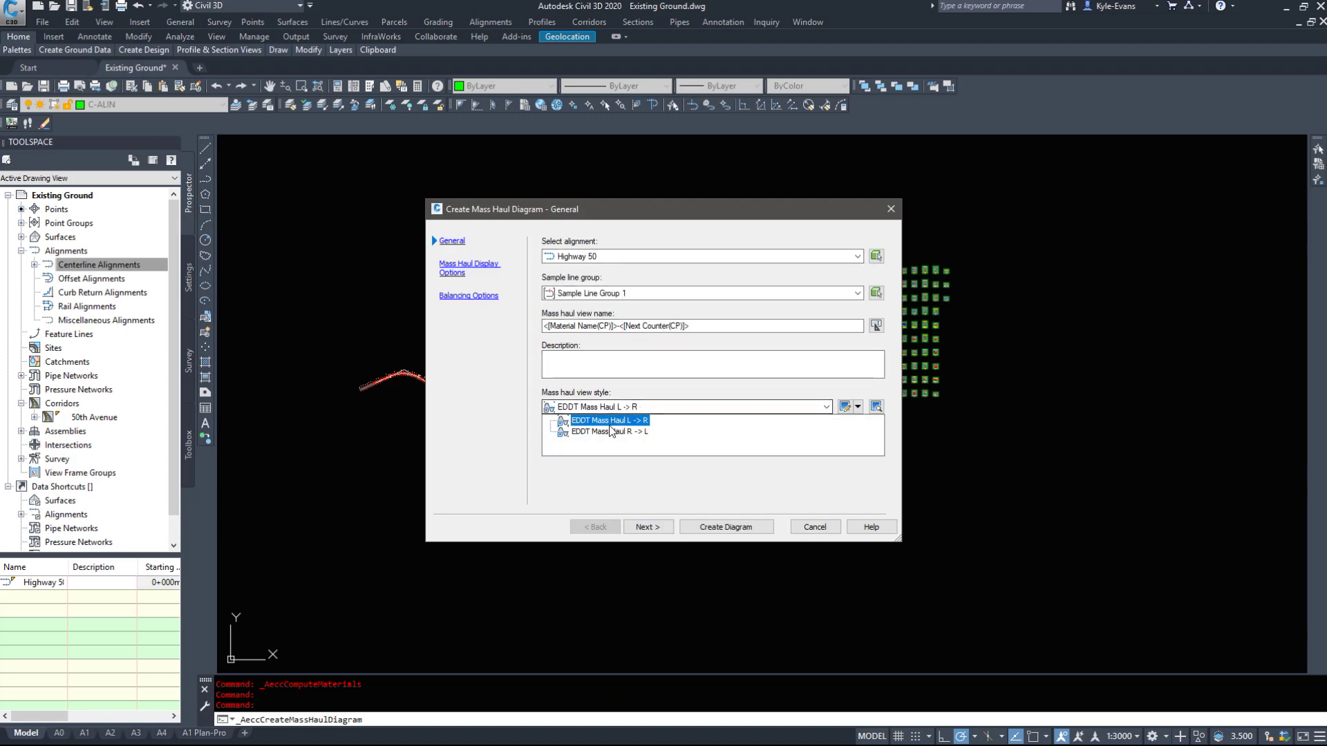
pyautogui.click(599, 420)
# Set Material List-2's Total Volume as the mass haul line and leave the balancing options without free haul, borrow pits or dump sites.
pyautogui.click(464, 268)
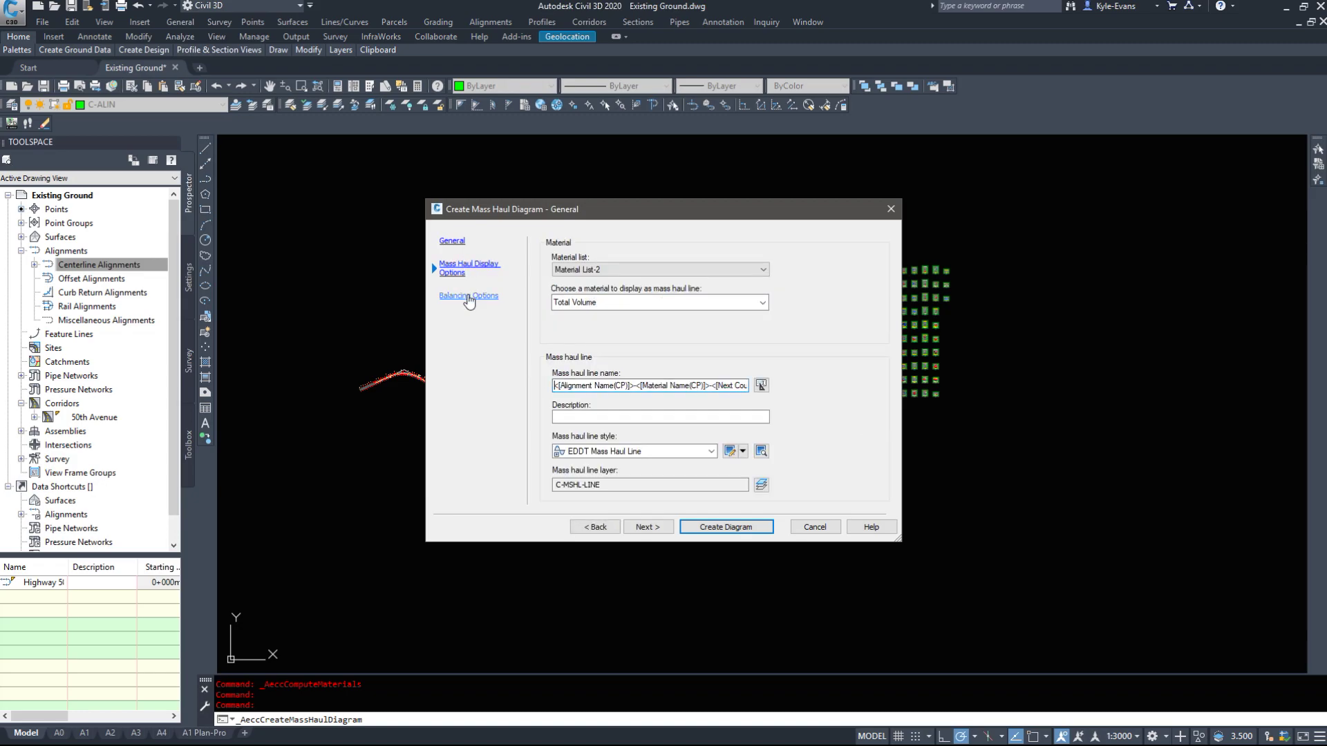
pyautogui.click(581, 274)
pyautogui.click(615, 272)
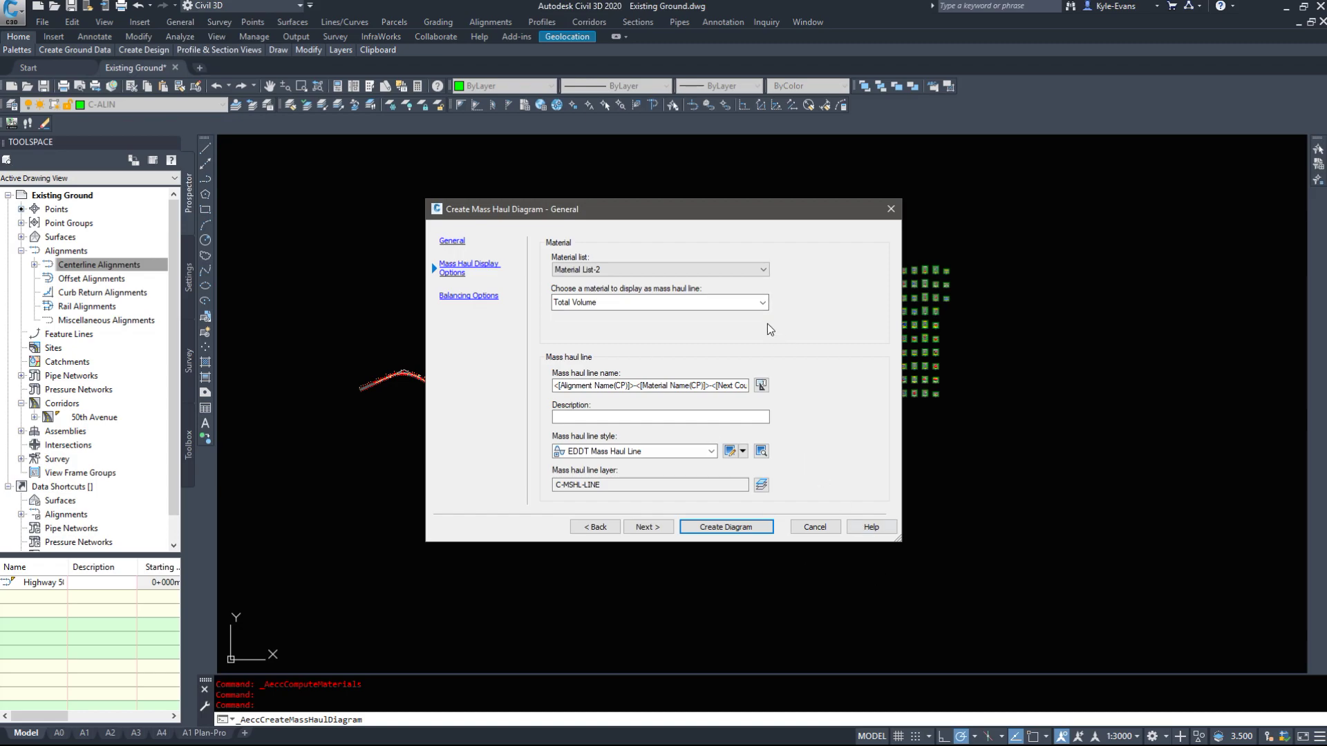
pyautogui.click(639, 304)
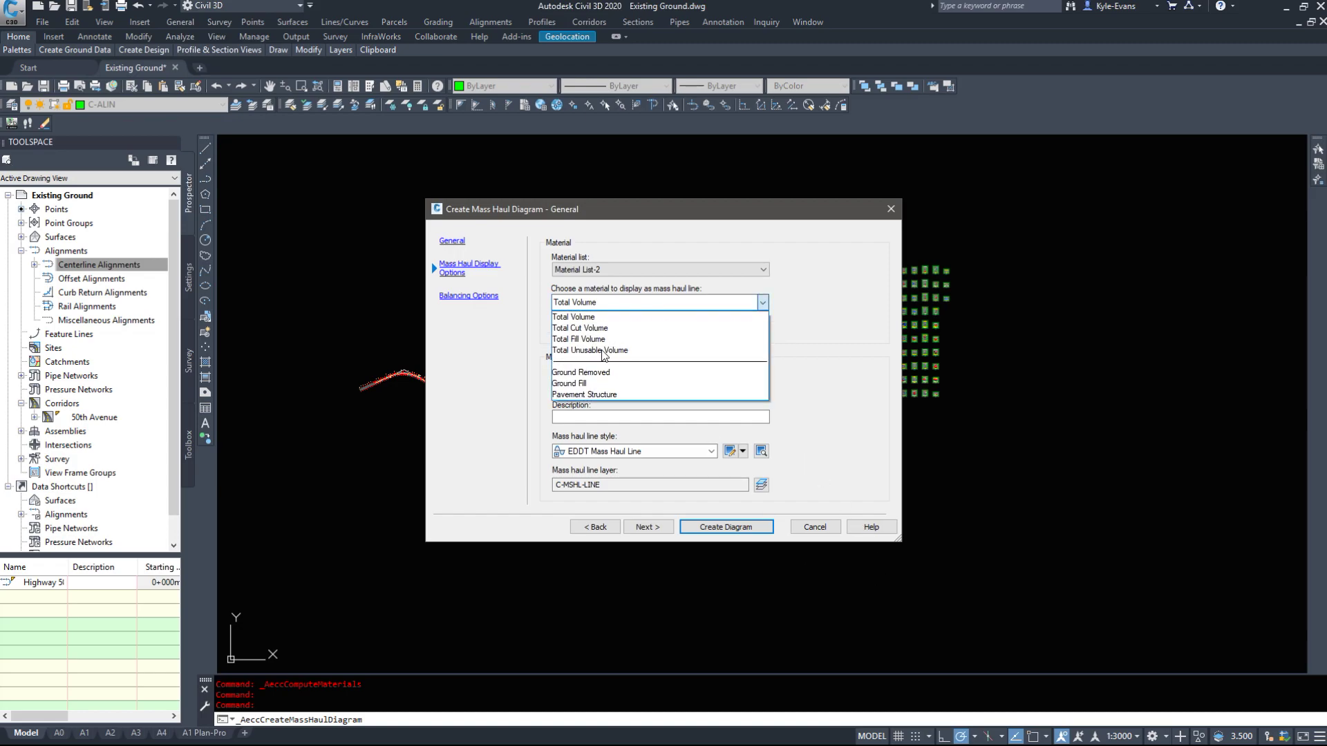
pyautogui.click(585, 318)
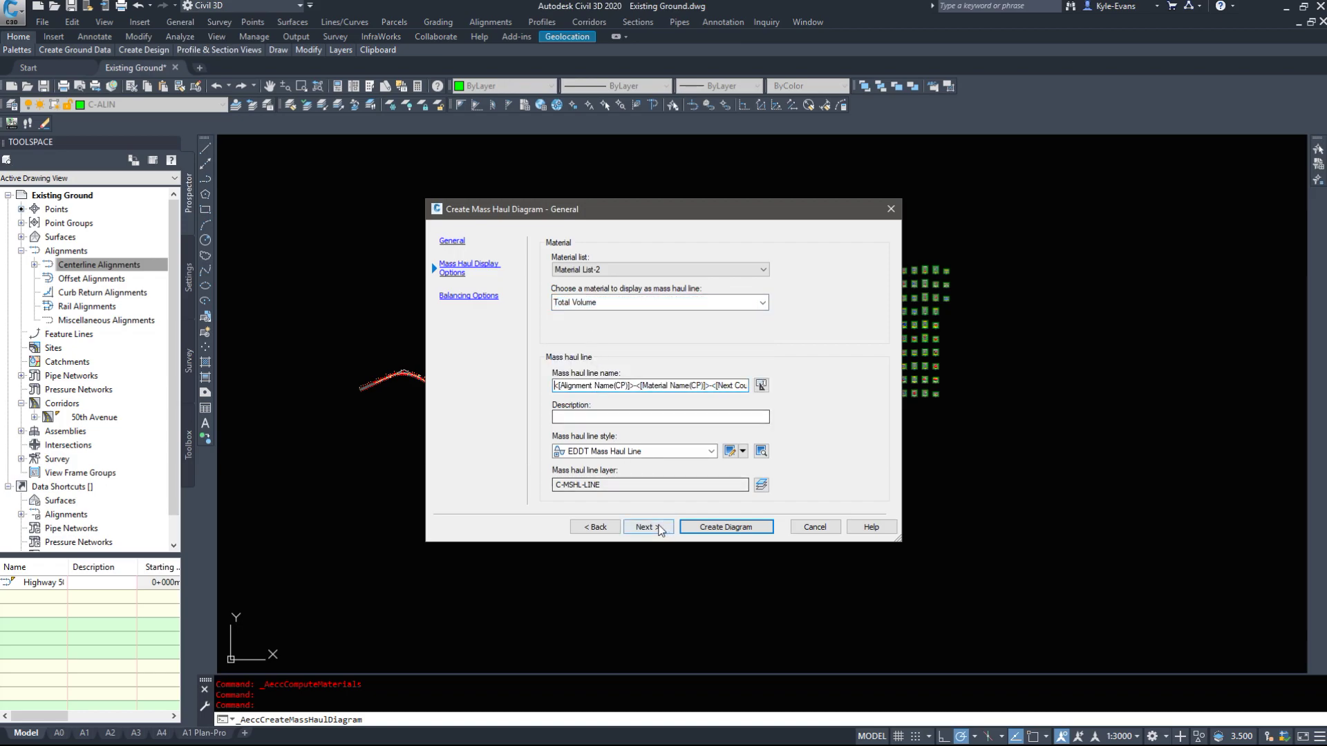
pyautogui.click(469, 297)
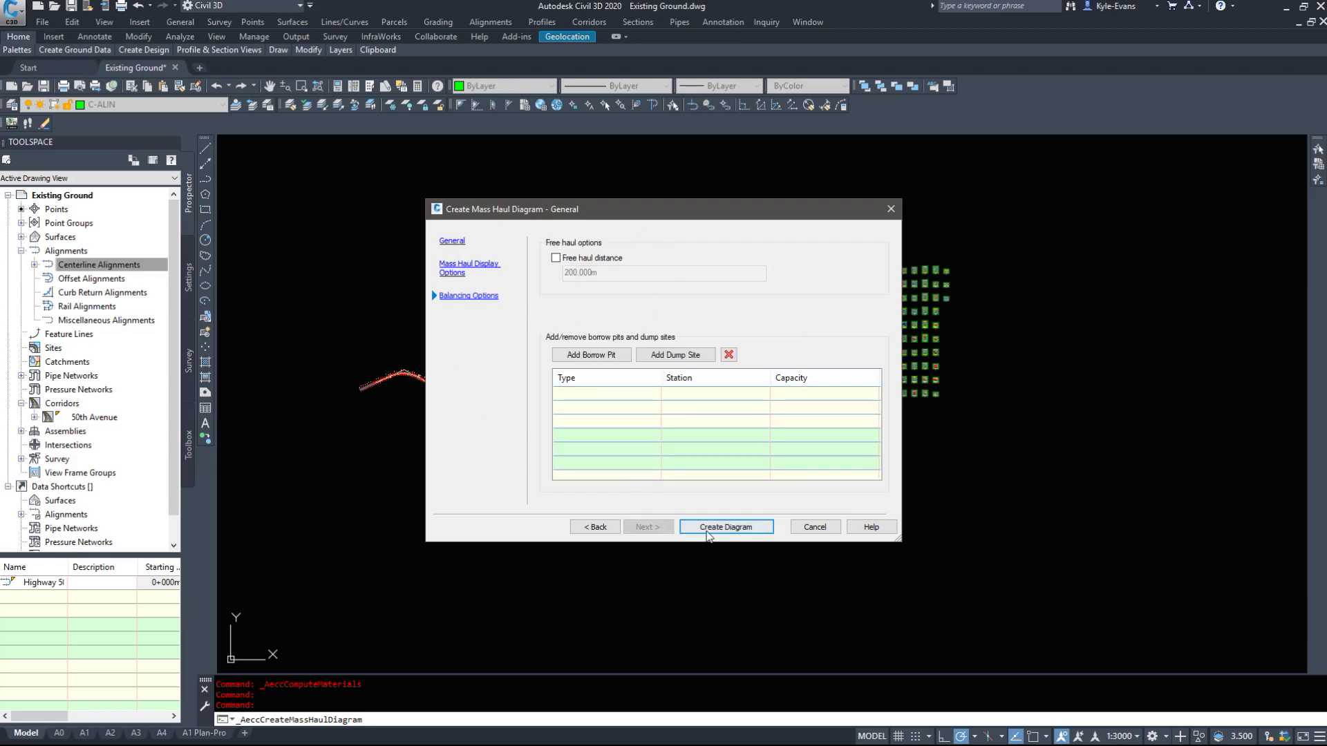
# Create the mass haul diagram with its origin above the start of the Highway 50 profile view.
pyautogui.click(722, 527)
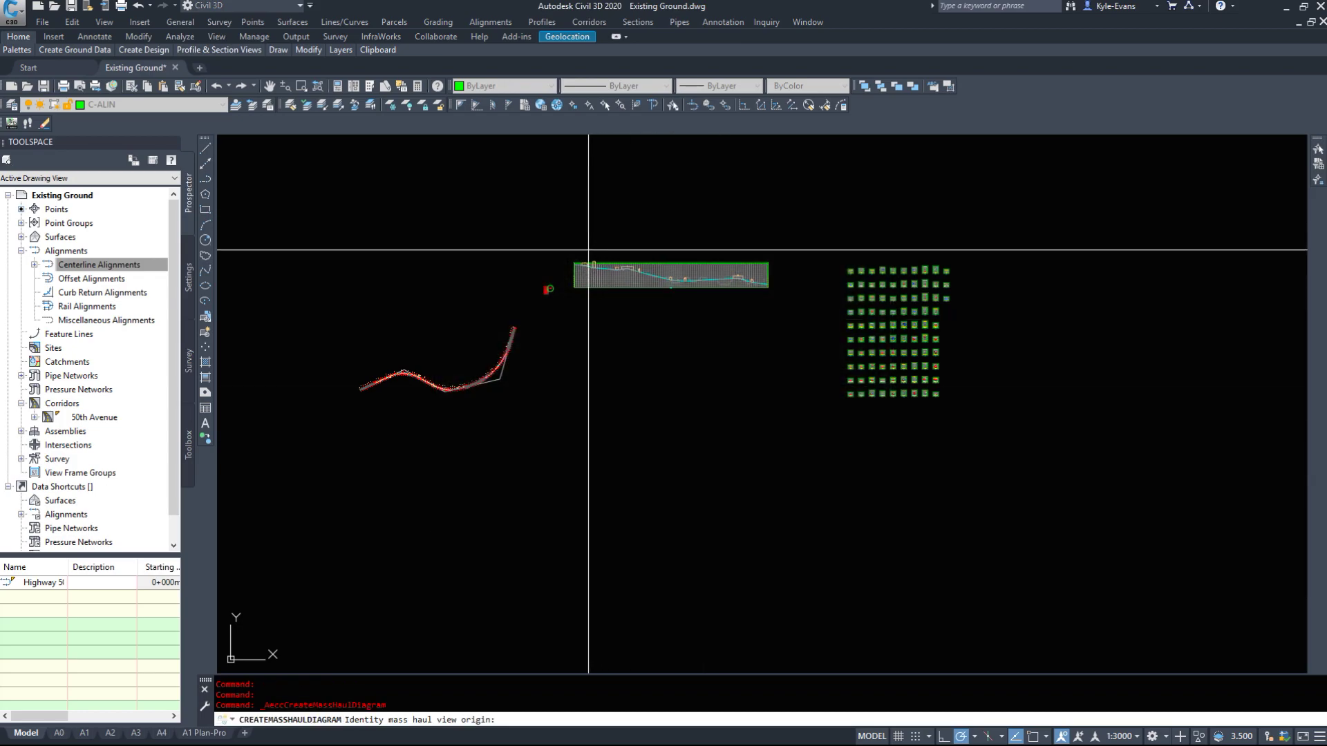
pyautogui.keyDown('shift'); pyautogui.rightClick(573, 260); pyautogui.keyUp('shift')
pyautogui.click(612, 384)
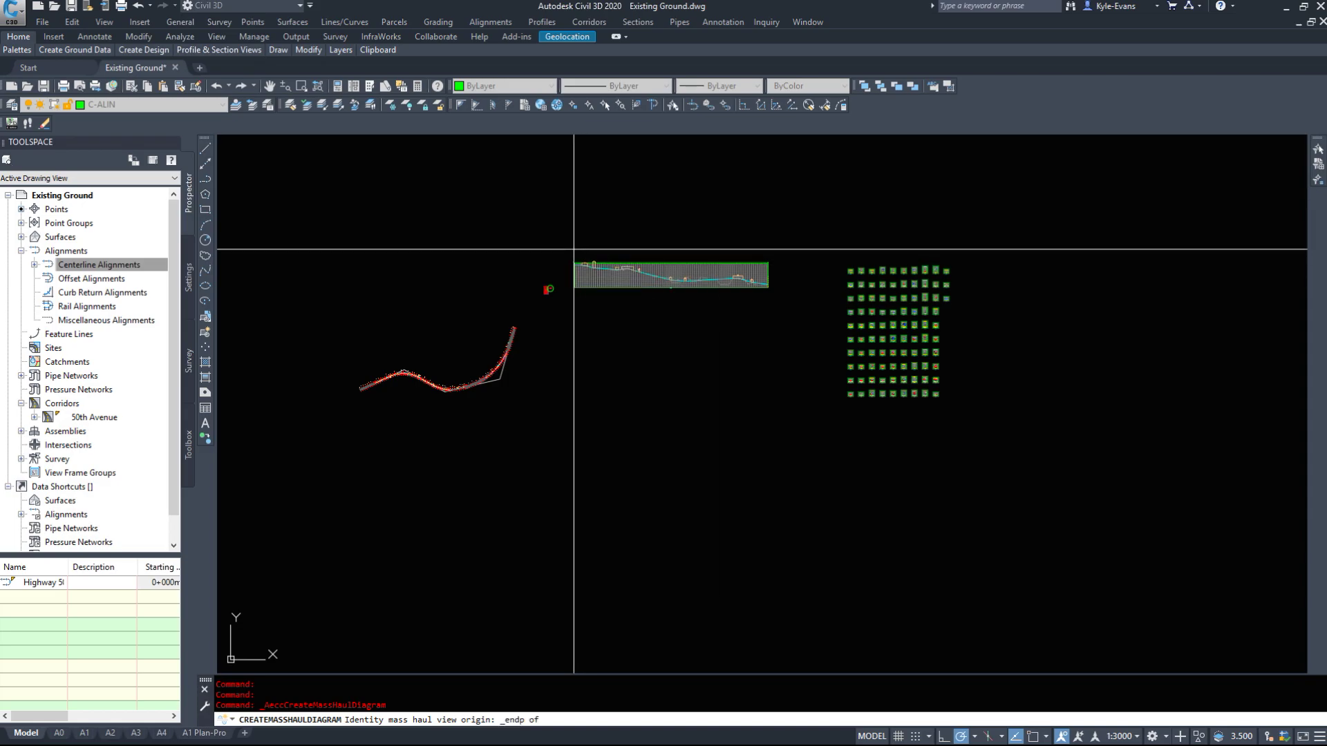
pyautogui.scroll(10, 574, 250)
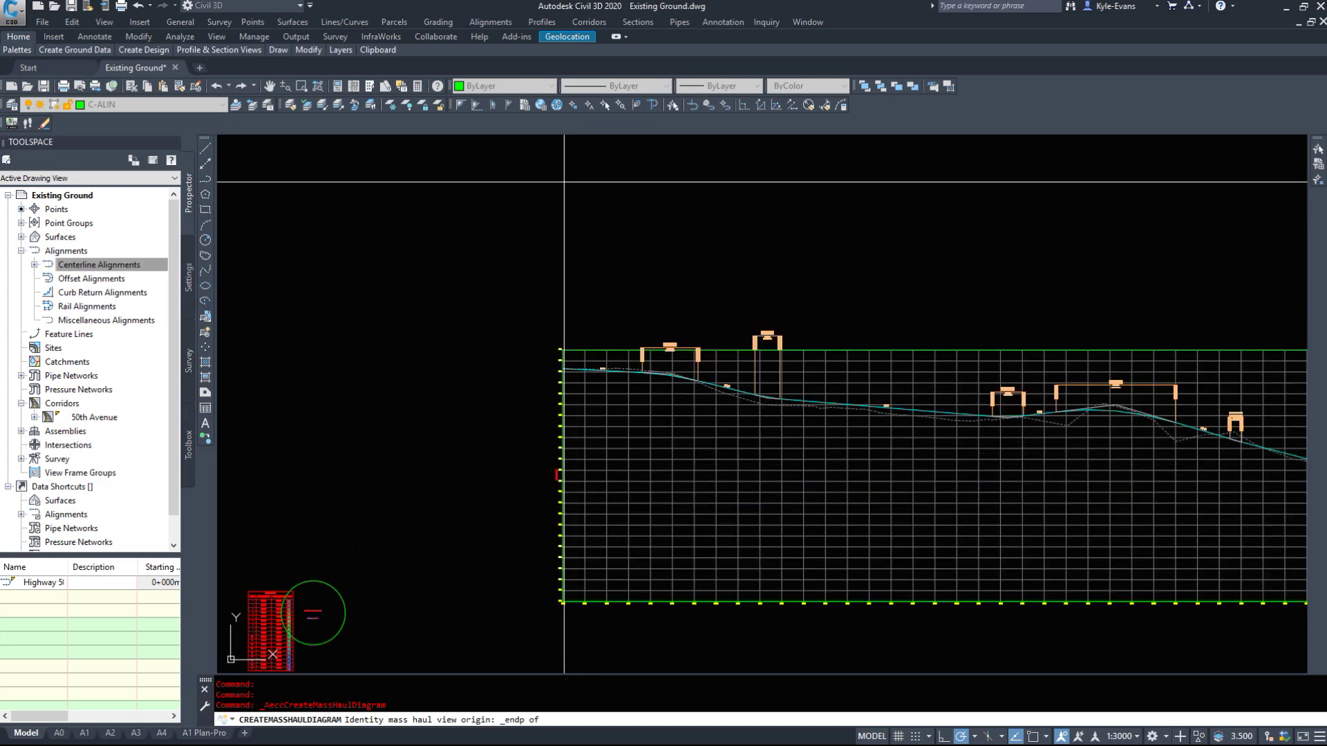
pyautogui.click(562, 350)
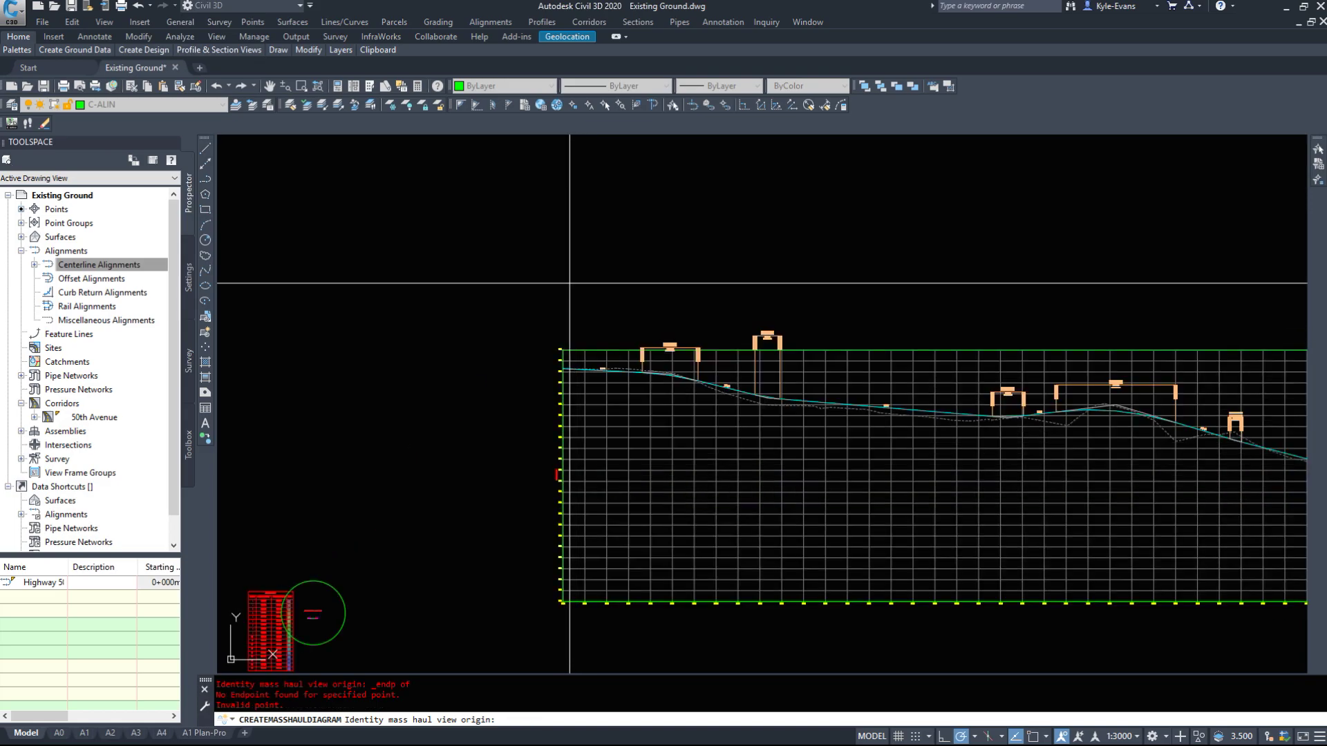
pyautogui.click(562, 147)
pyautogui.scroll(-4, 625, 435)
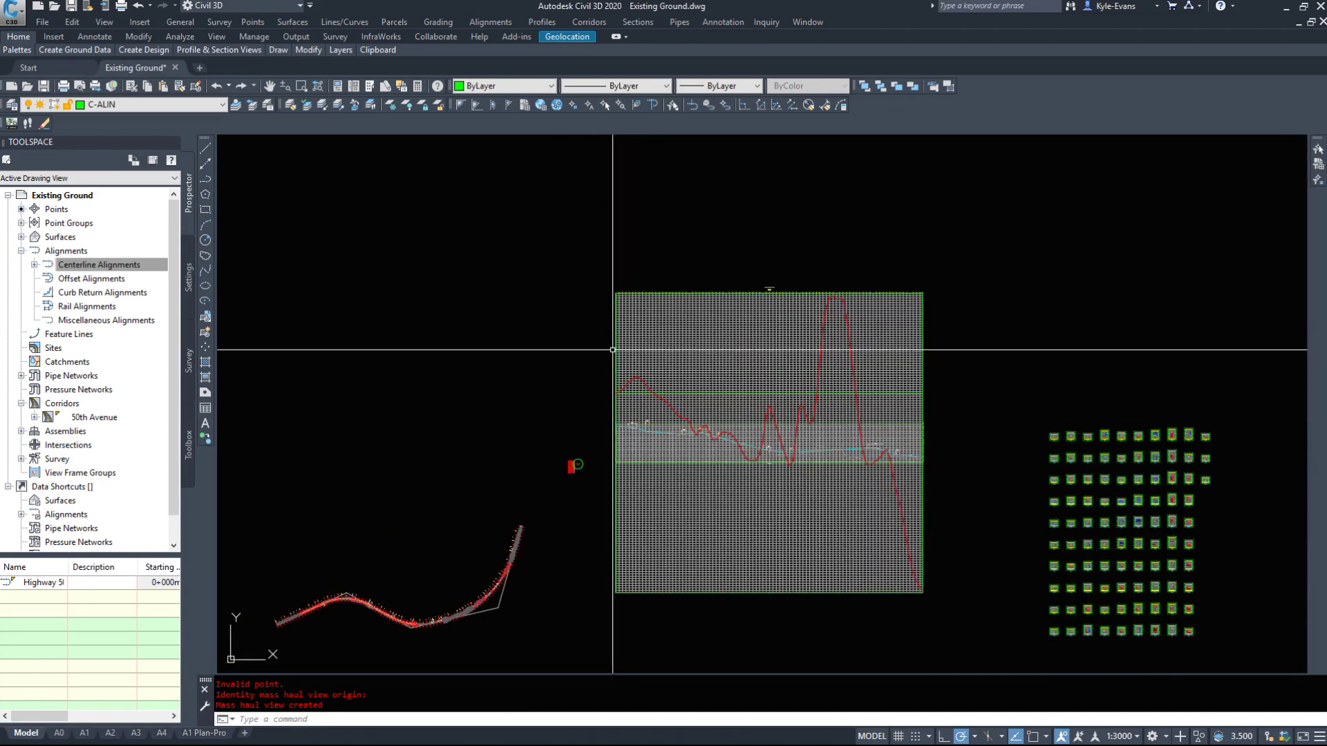
# Move the mass haul view up so it sits clear above the profile view, aligned with its start.
pyautogui.click(613, 351)
pyautogui.click(615, 393)
pyautogui.click(615, 217)
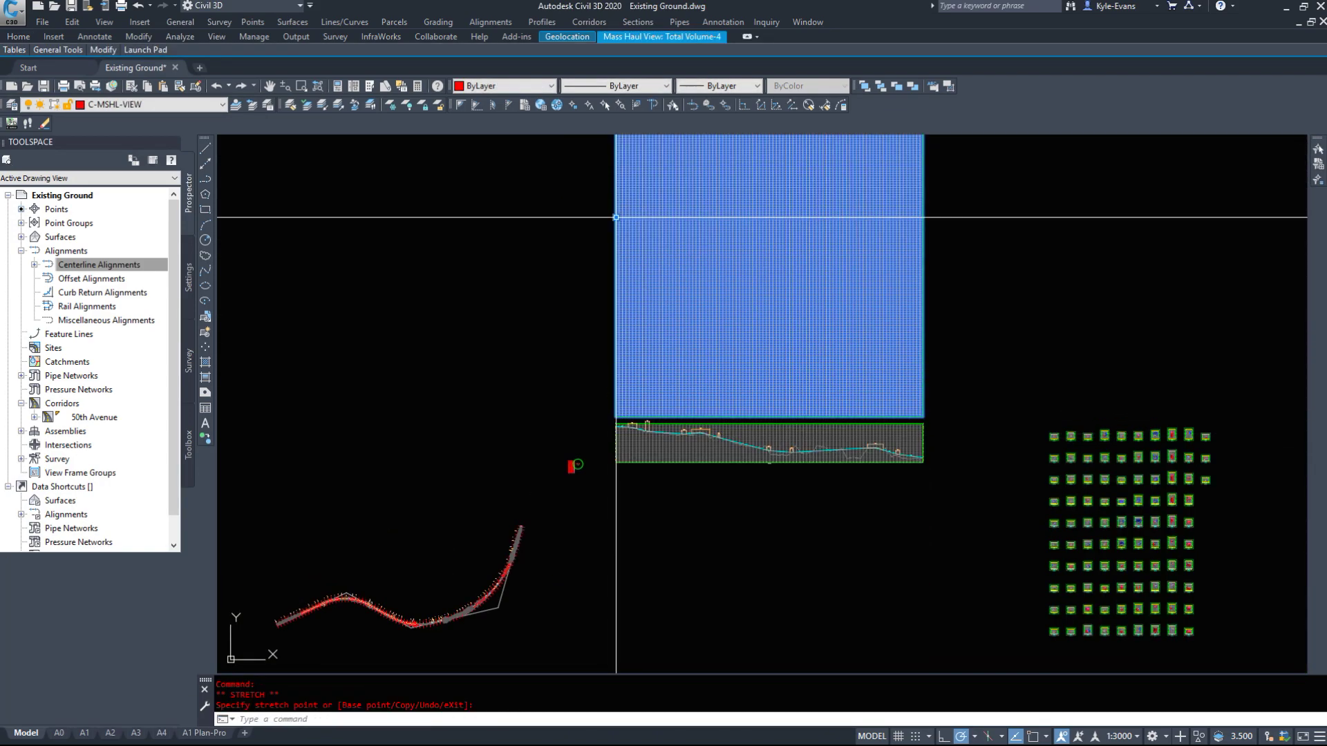
pyautogui.click(614, 217)
pyautogui.press('Escape')
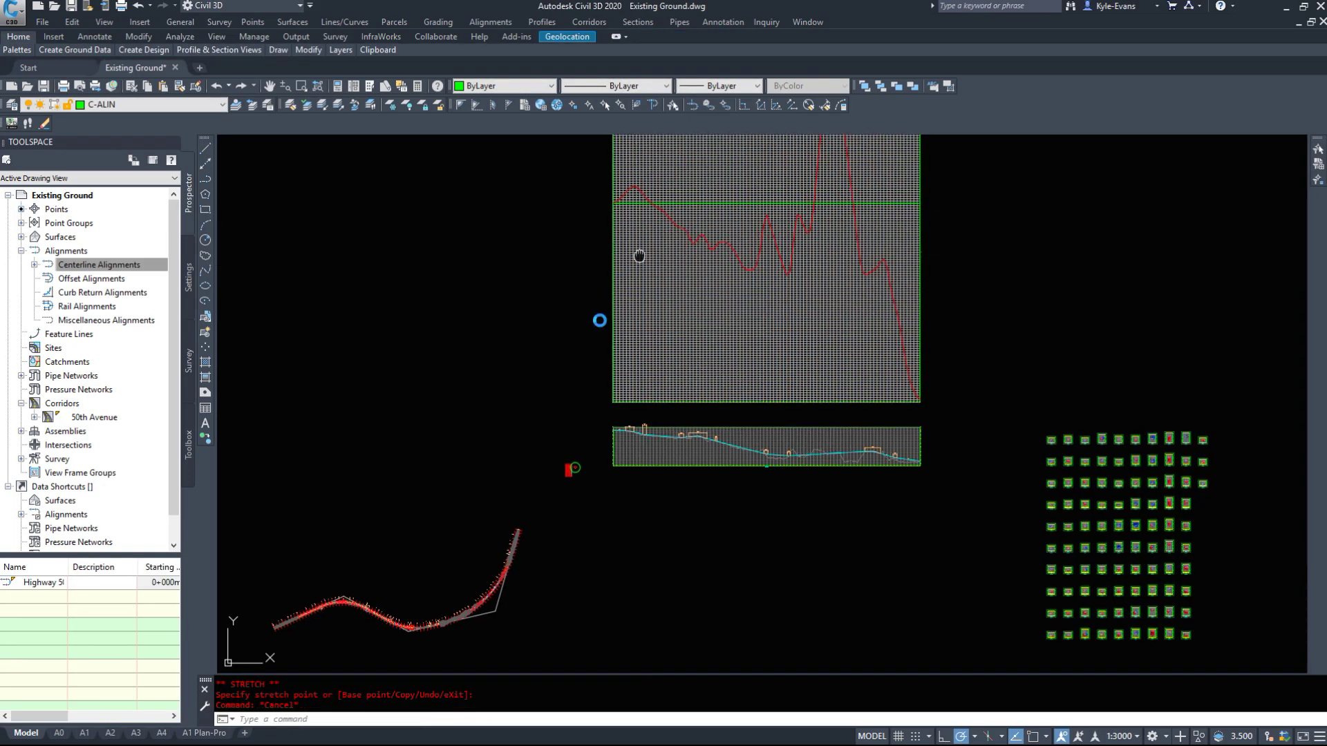
pyautogui.moveTo(640, 257); pyautogui.dragTo(578, 376, button='middle')
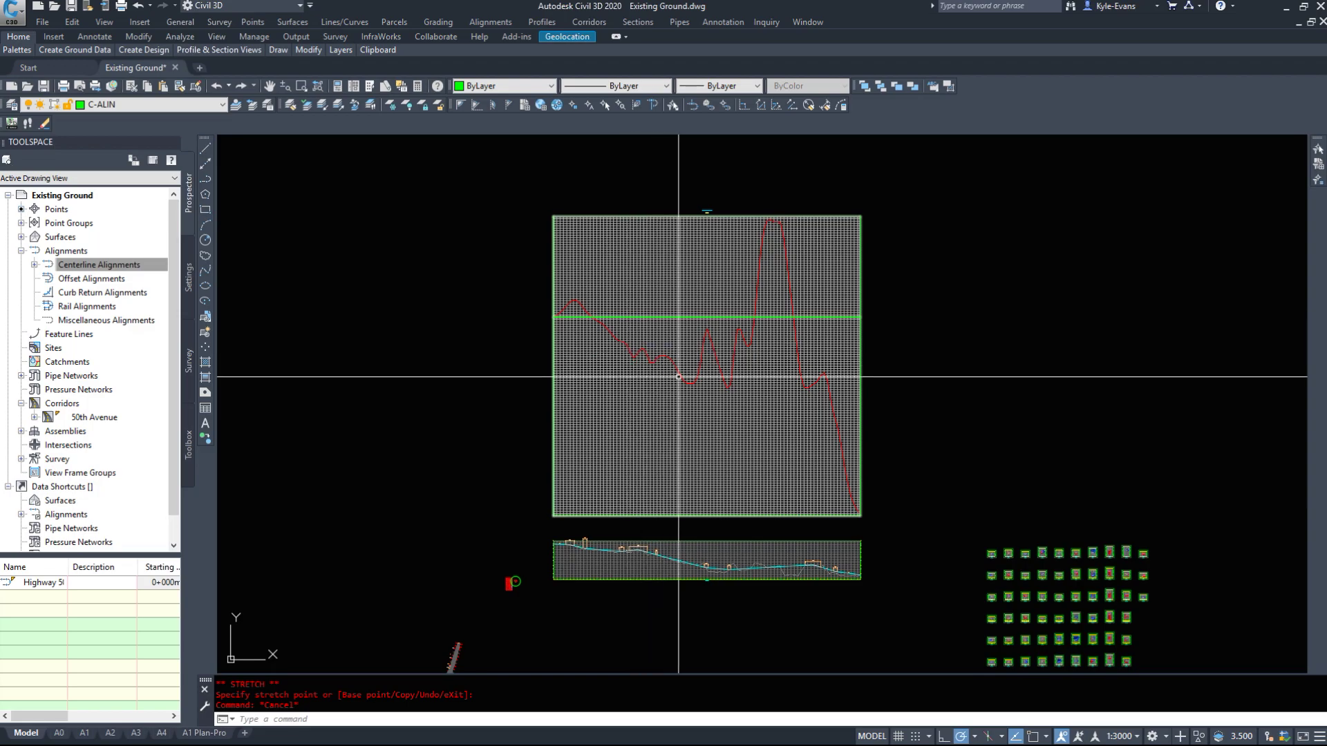
pyautogui.moveTo(820, 308)
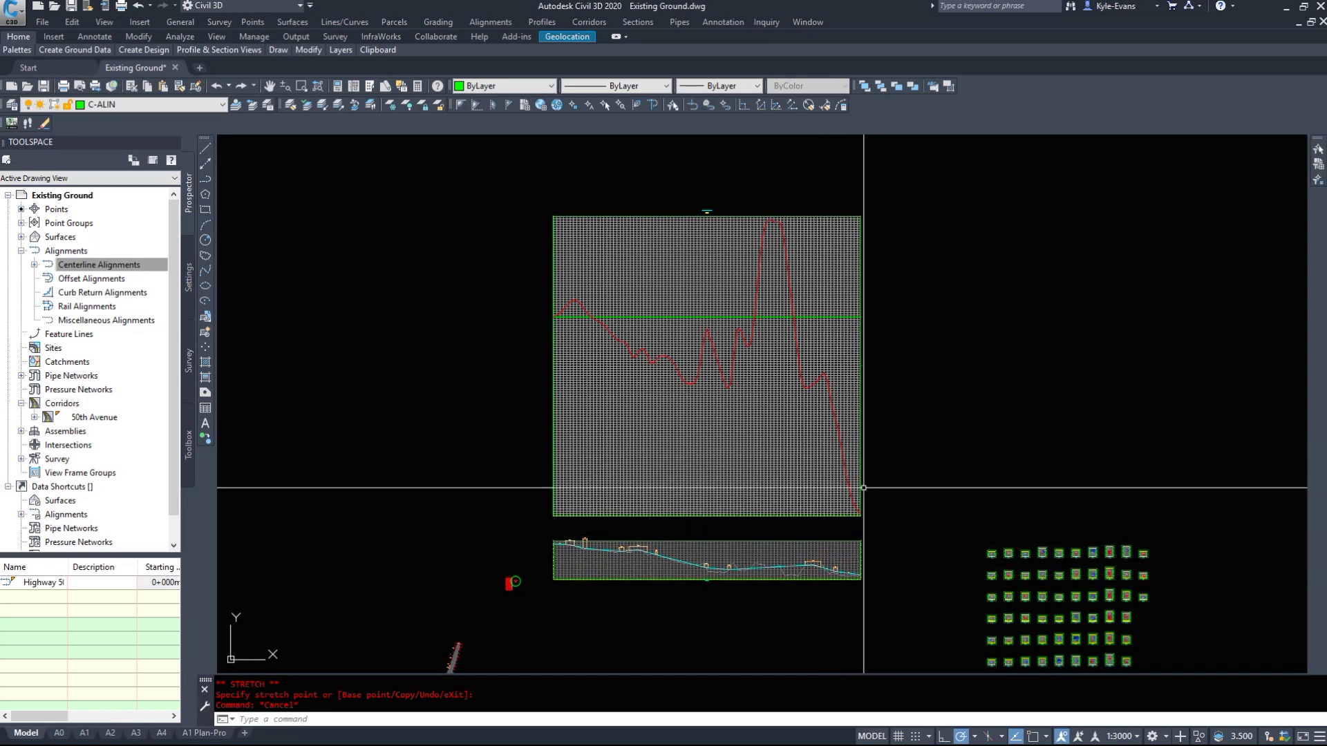
# Turn on triangle display in plan view in the 50th Avenue Design Surface's style, EDDT Design 1m IDX & 0.2 INT.
pyautogui.moveTo(838, 513); pyautogui.dragTo(912, 401, button='middle')
pyautogui.press('Escape')
pyautogui.moveTo(577, 543); pyautogui.dragTo(691, 487, button='middle')
pyautogui.scroll(1, 559, 572)
pyautogui.scroll(5, 559, 572)
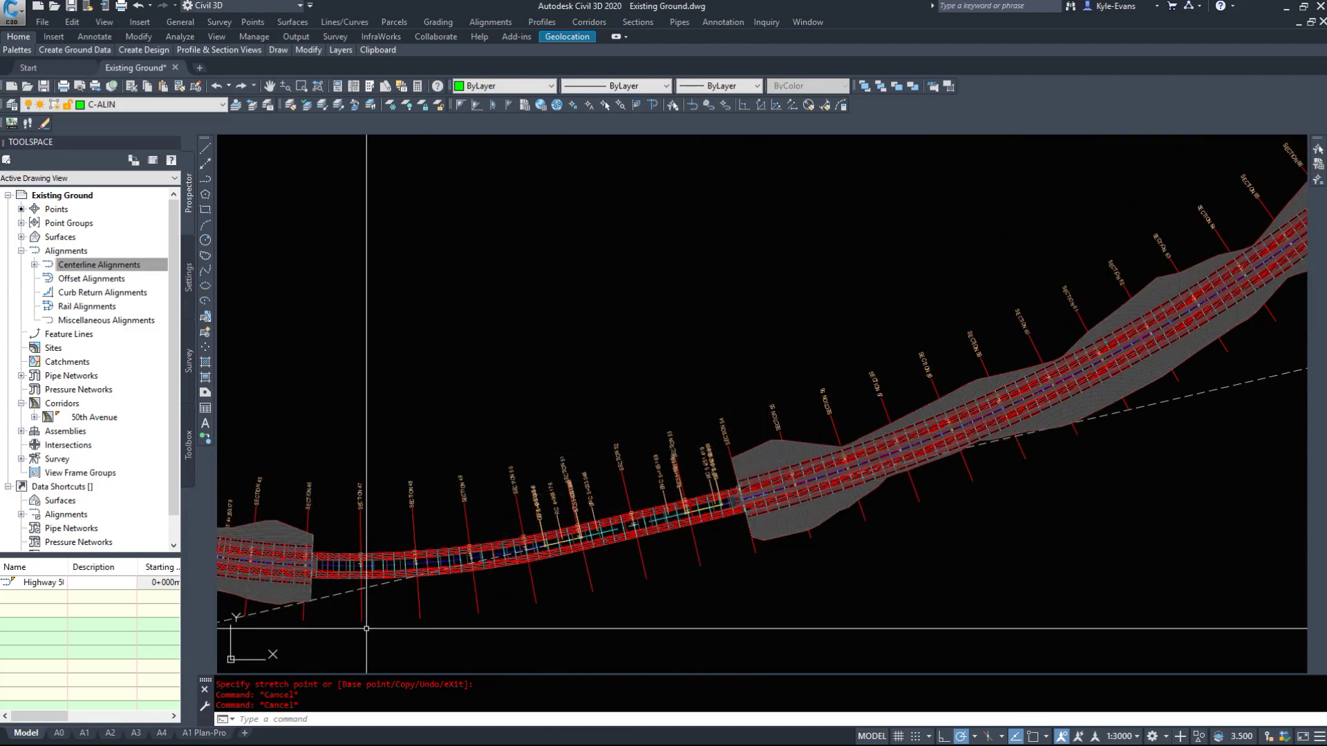
pyautogui.moveTo(827, 523); pyautogui.dragTo(897, 461, button='middle')
pyautogui.click(897, 461)
pyautogui.rightClick(900, 461)
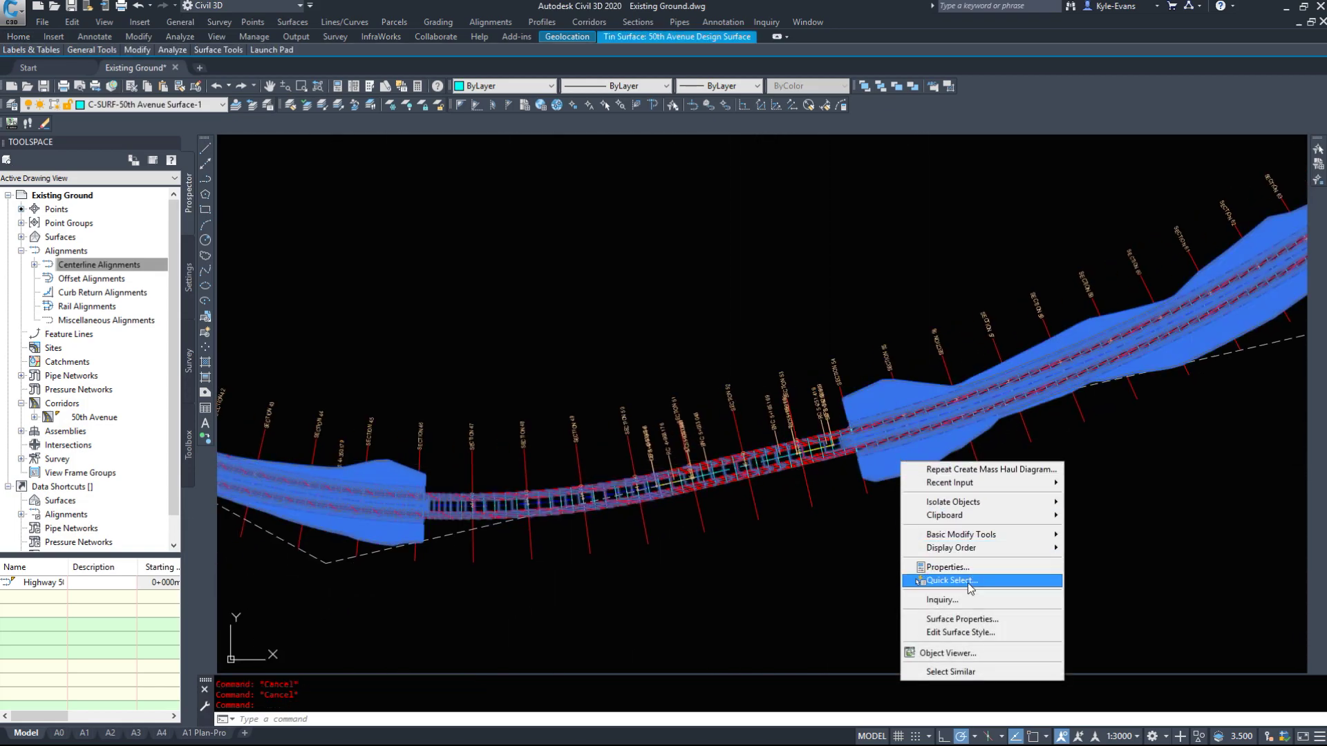
pyautogui.click(974, 633)
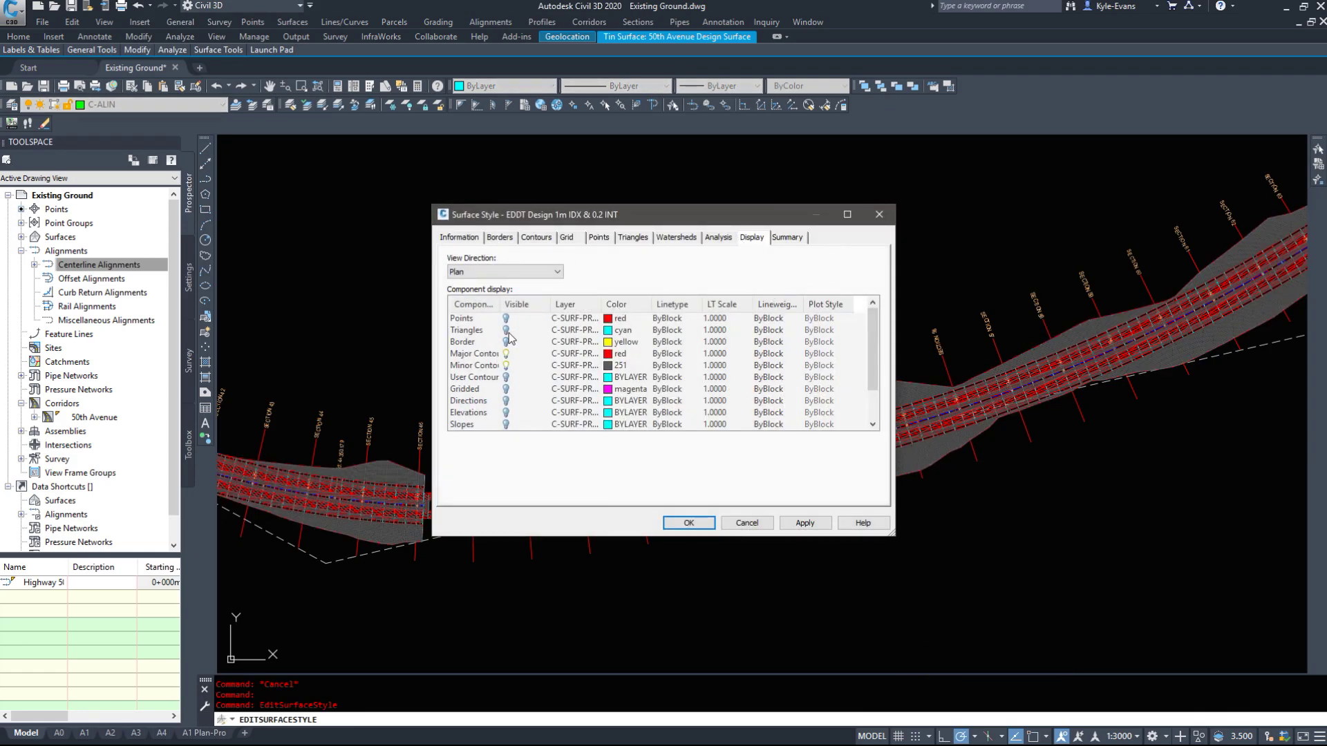
pyautogui.click(691, 523)
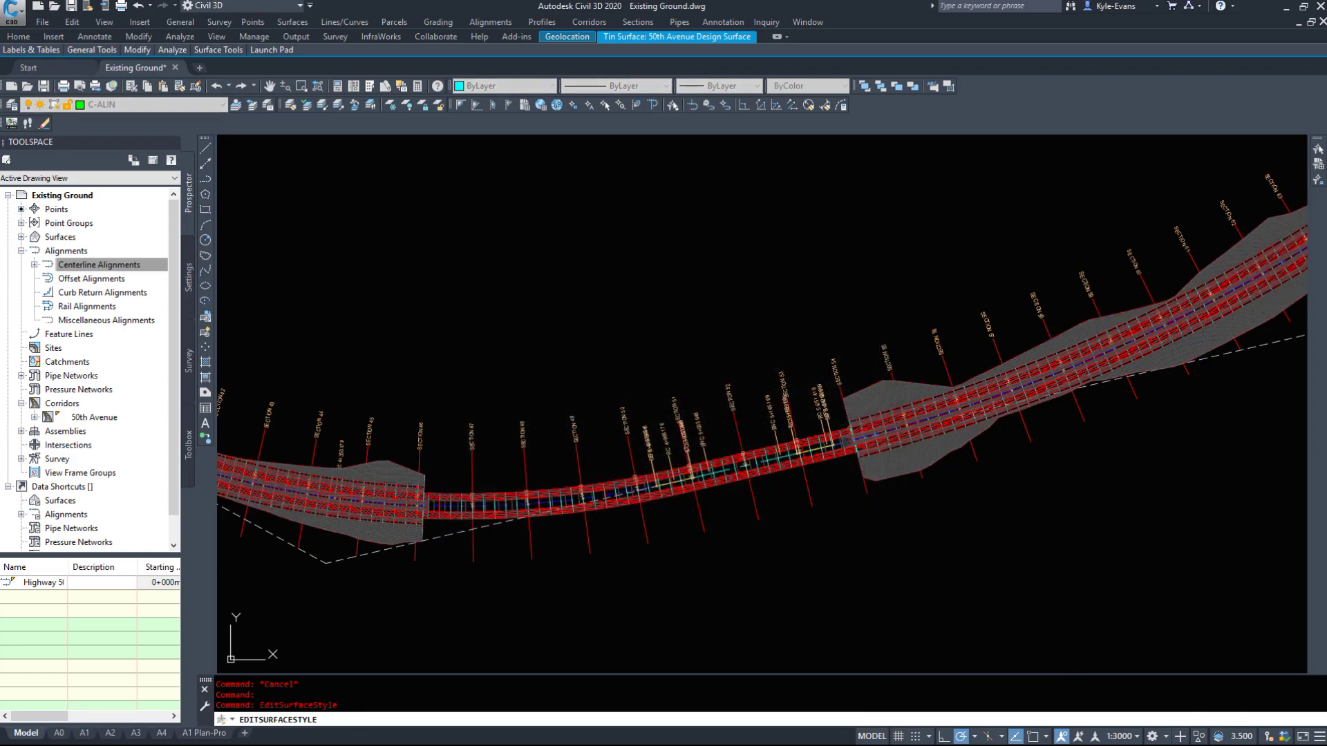
# Expand the 50th Avenue Design Surface's definition among the drawing's surfaces.
pyautogui.click(21, 251)
pyautogui.click(21, 237)
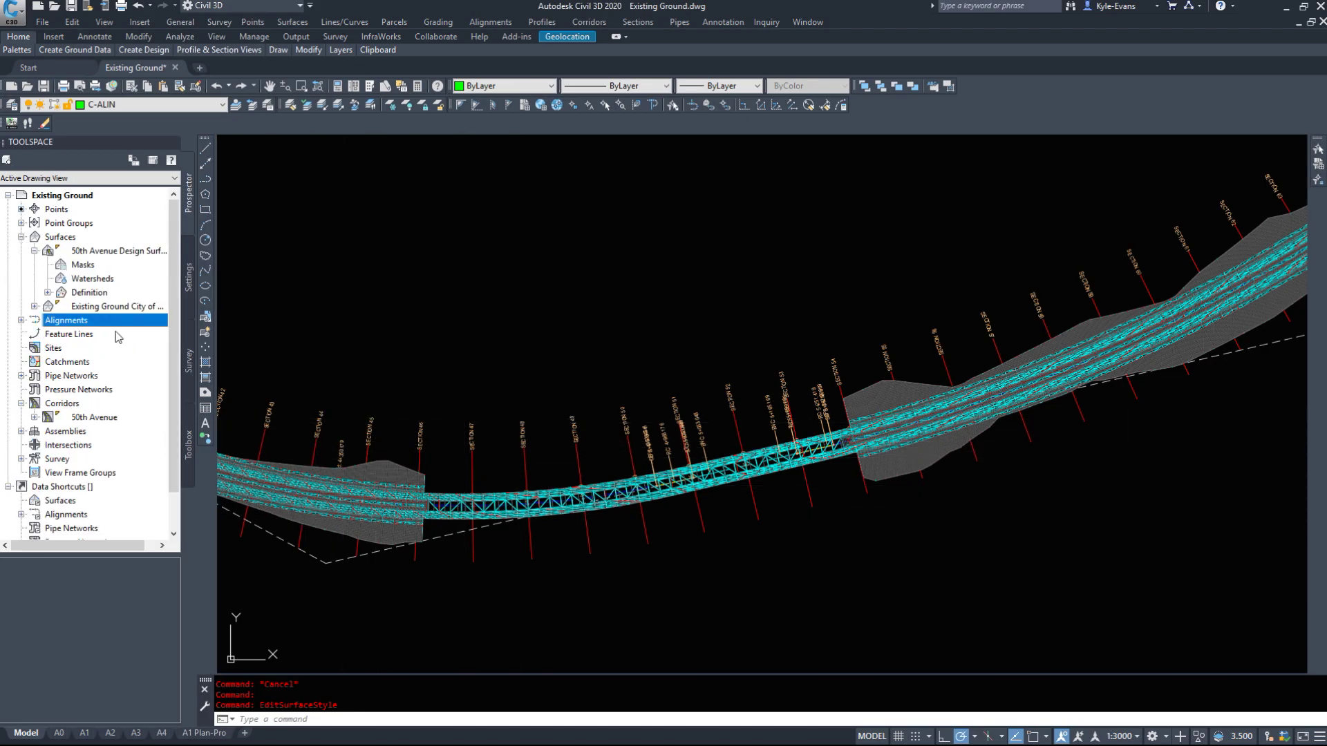
pyautogui.click(47, 292)
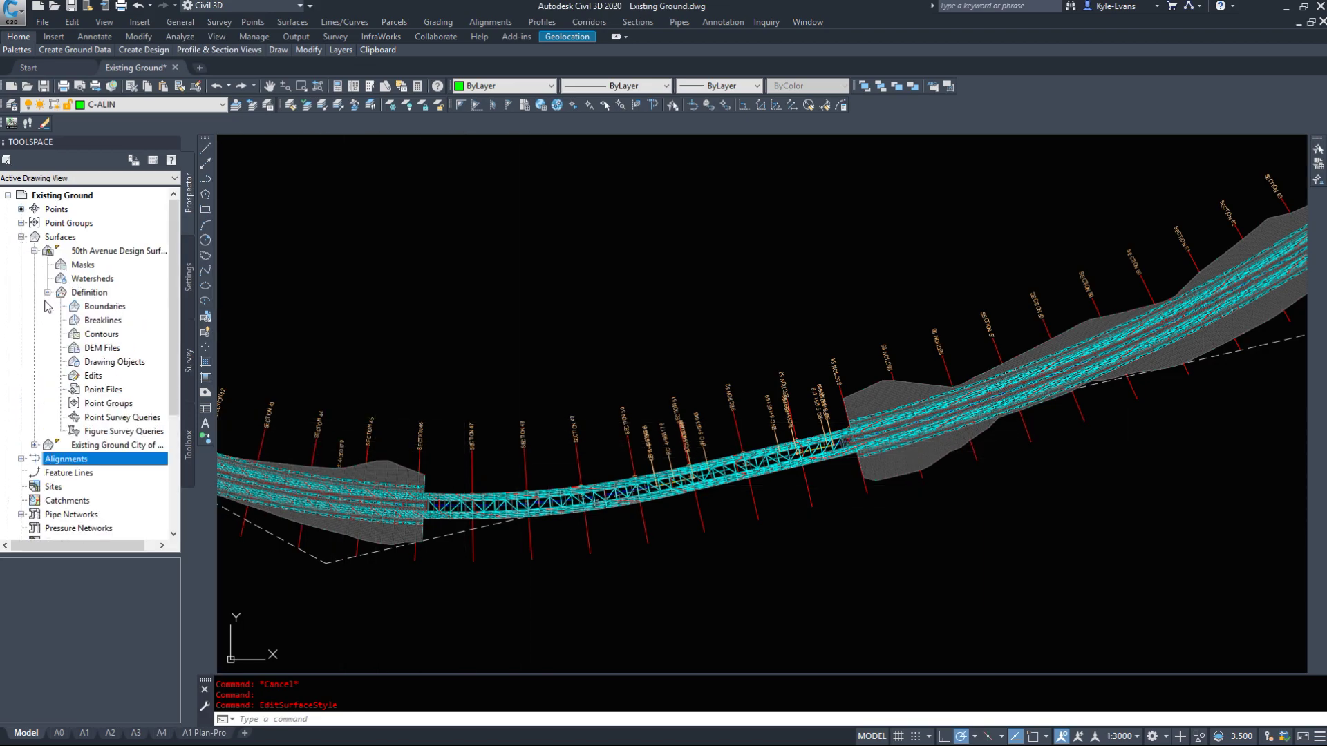
# Delete the design surface's triangle edges along the narrow corridor stretch between Section 46 and station 5+300.
pyautogui.rightClick(97, 377)
pyautogui.click(154, 399)
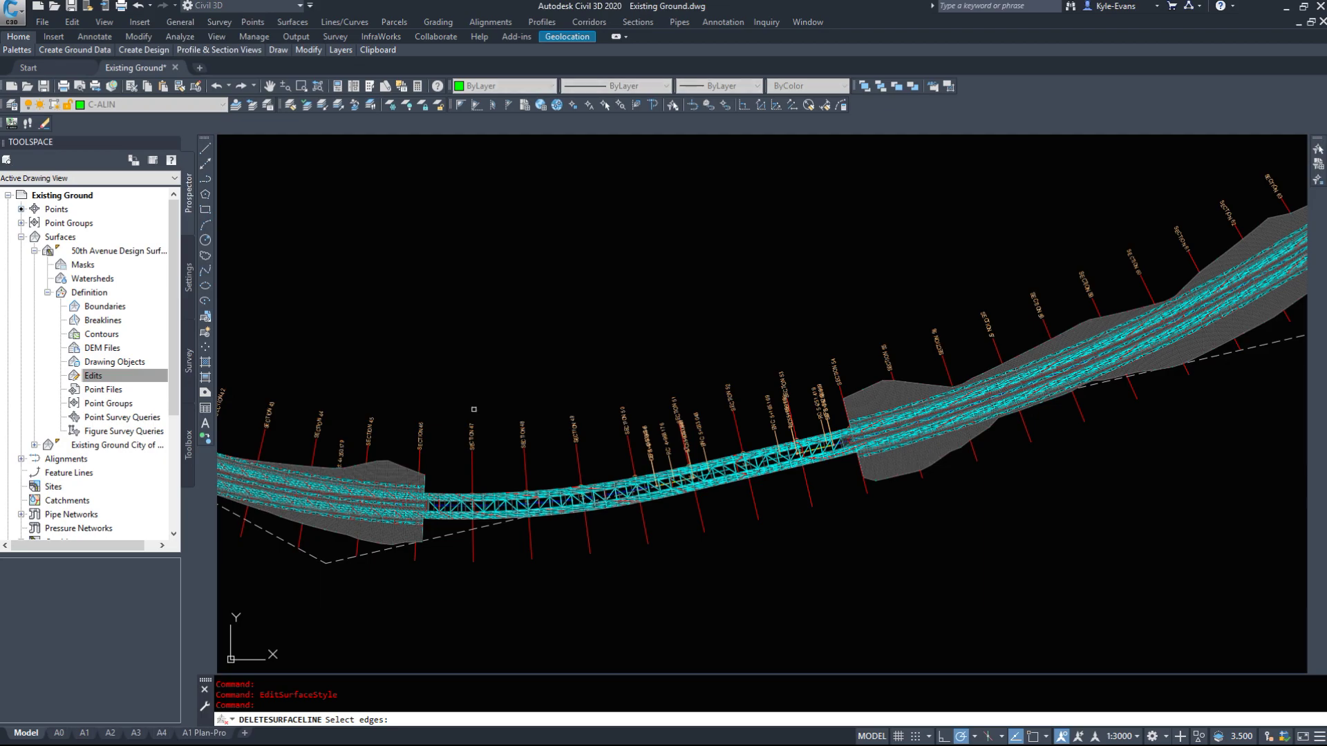
pyautogui.scroll(8, 714, 450)
pyautogui.click(938, 499)
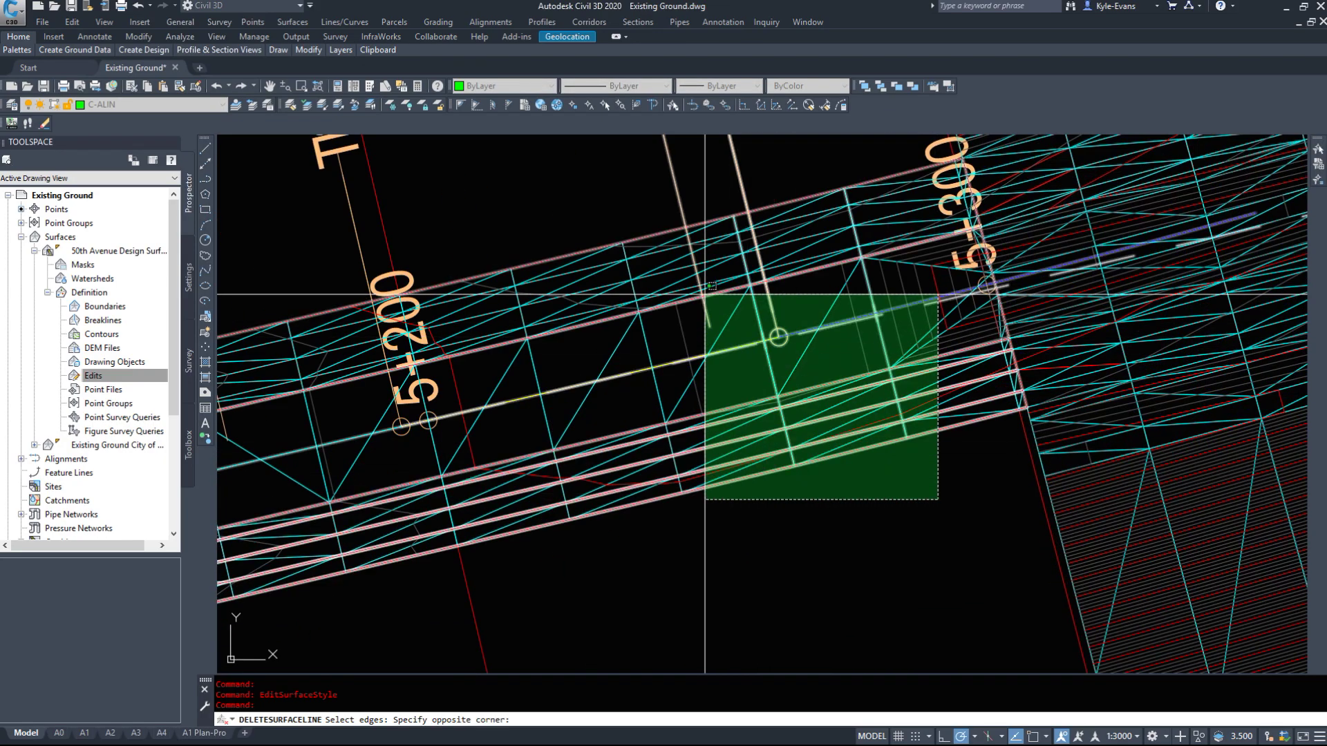
pyautogui.click(665, 195)
pyautogui.scroll(-6, 665, 194)
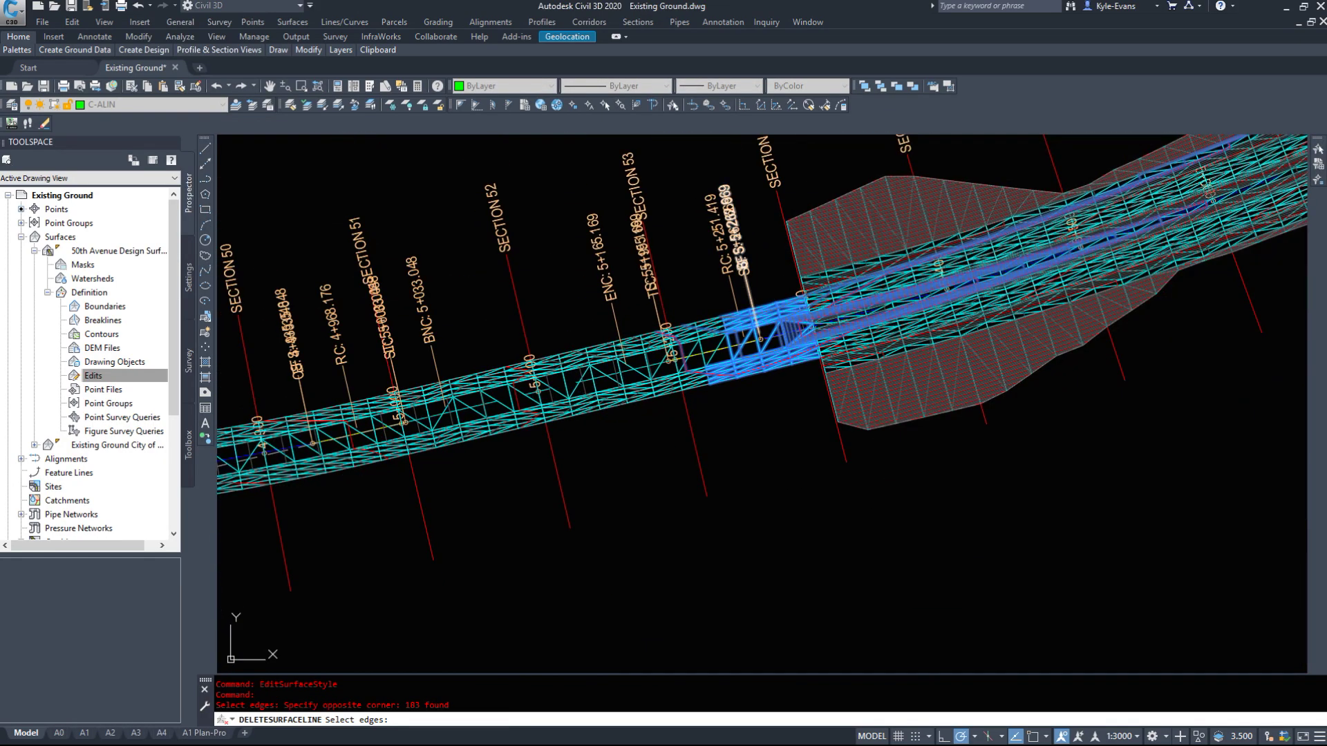
pyautogui.click(742, 289)
pyautogui.click(443, 483)
pyautogui.moveTo(495, 525); pyautogui.dragTo(858, 446, button='middle')
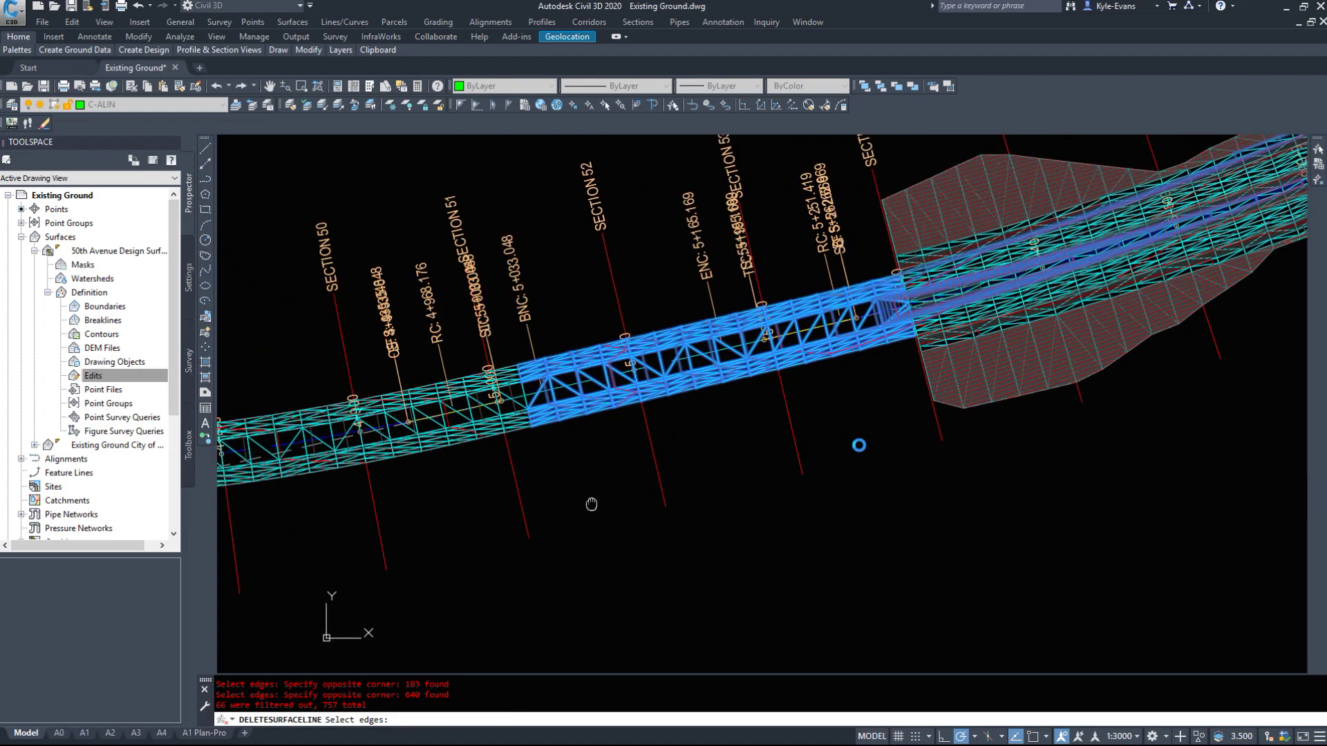
pyautogui.click(912, 538)
pyautogui.click(660, 308)
pyautogui.moveTo(622, 414); pyautogui.dragTo(853, 495, button='middle')
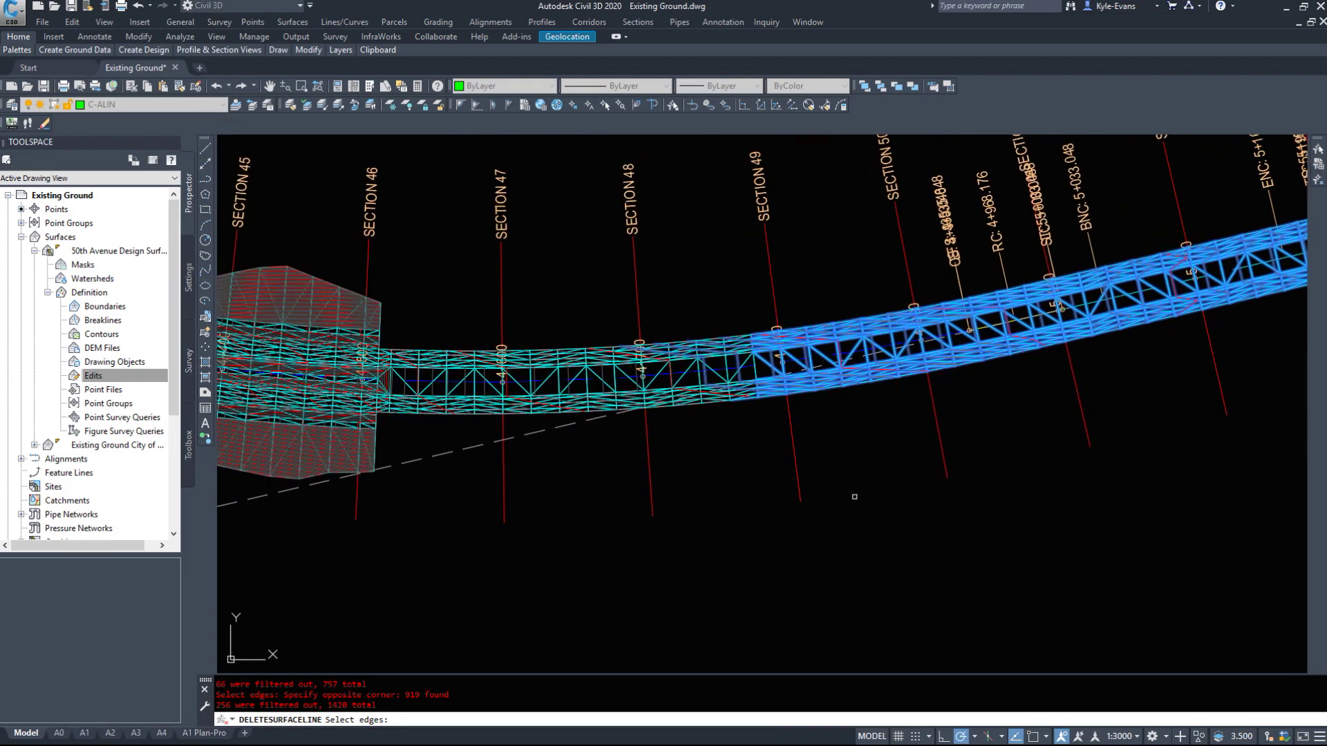
pyautogui.click(855, 497)
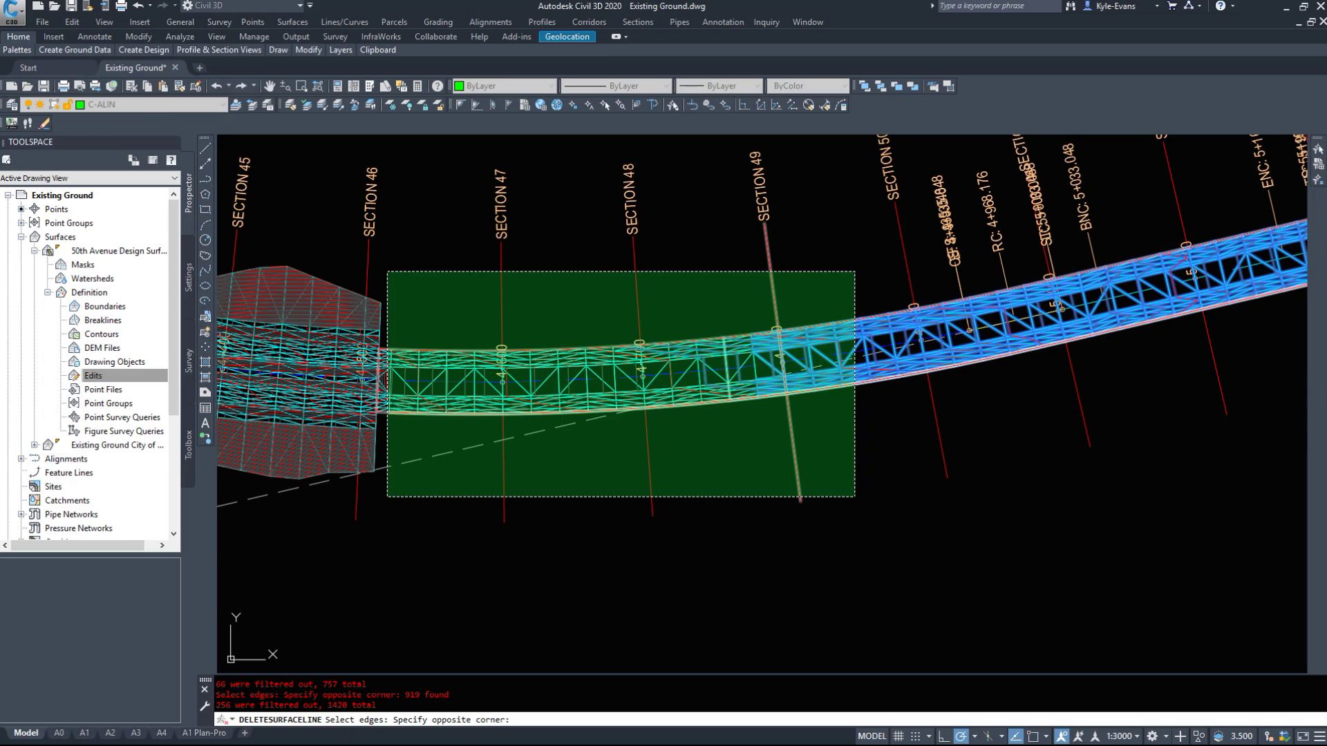
pyautogui.click(387, 271)
pyautogui.scroll(-9, 415, 332)
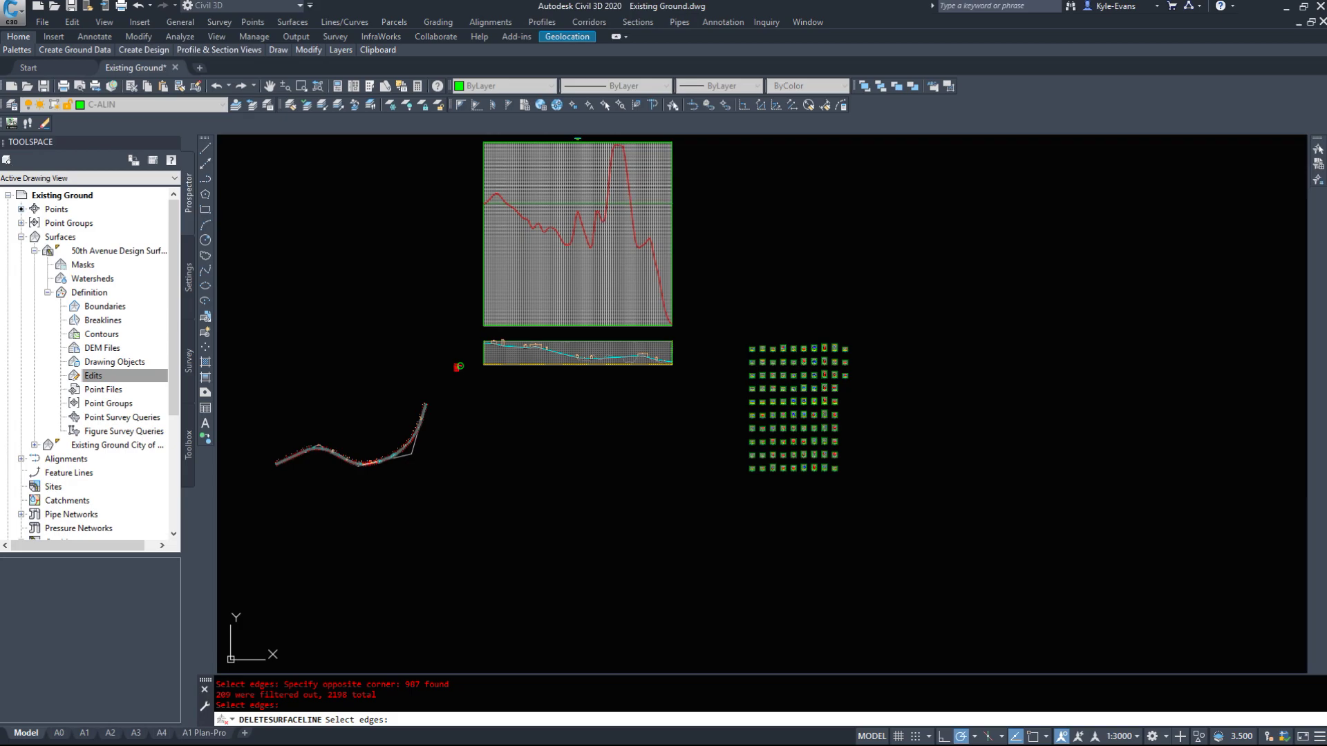
pyautogui.press('Return')
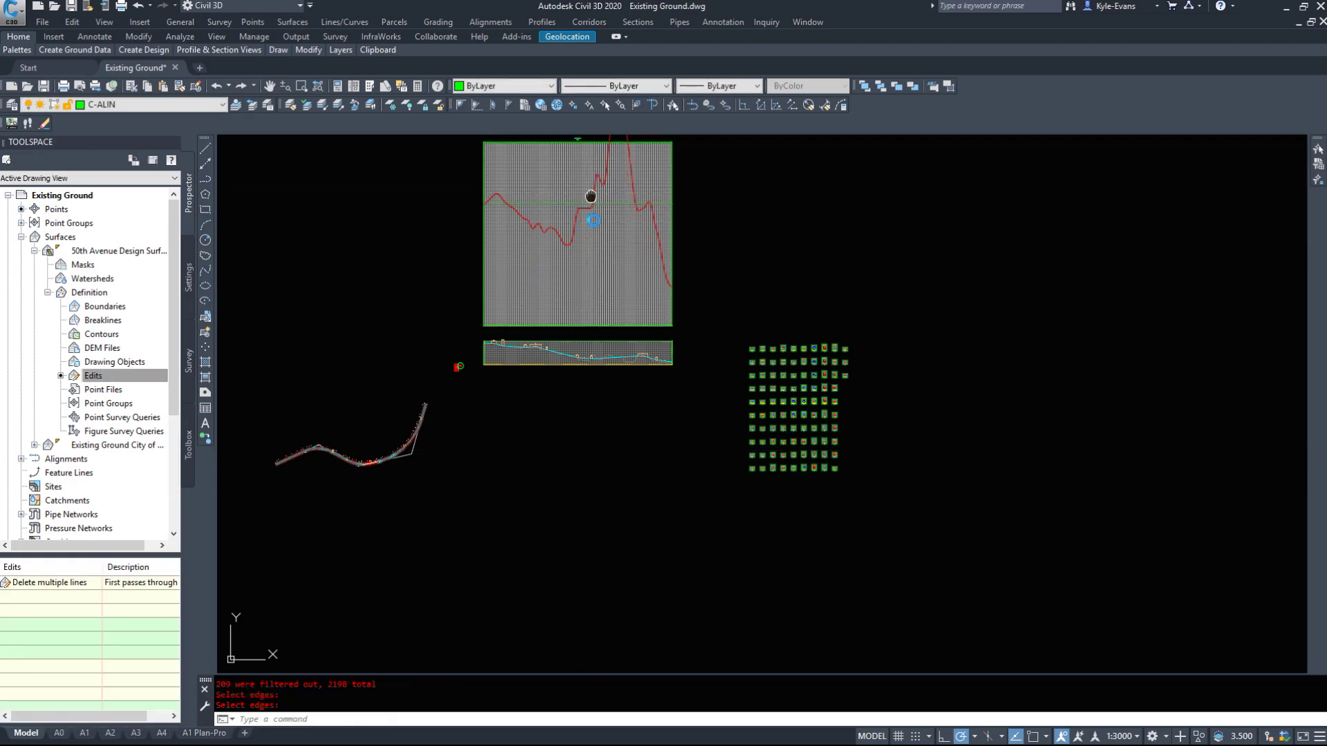
# Delete the design surface's triangle edges along the narrow corridor stretch from station 7+600 down past Section 69.
pyautogui.moveTo(593, 198); pyautogui.dragTo(605, 295, button='middle')
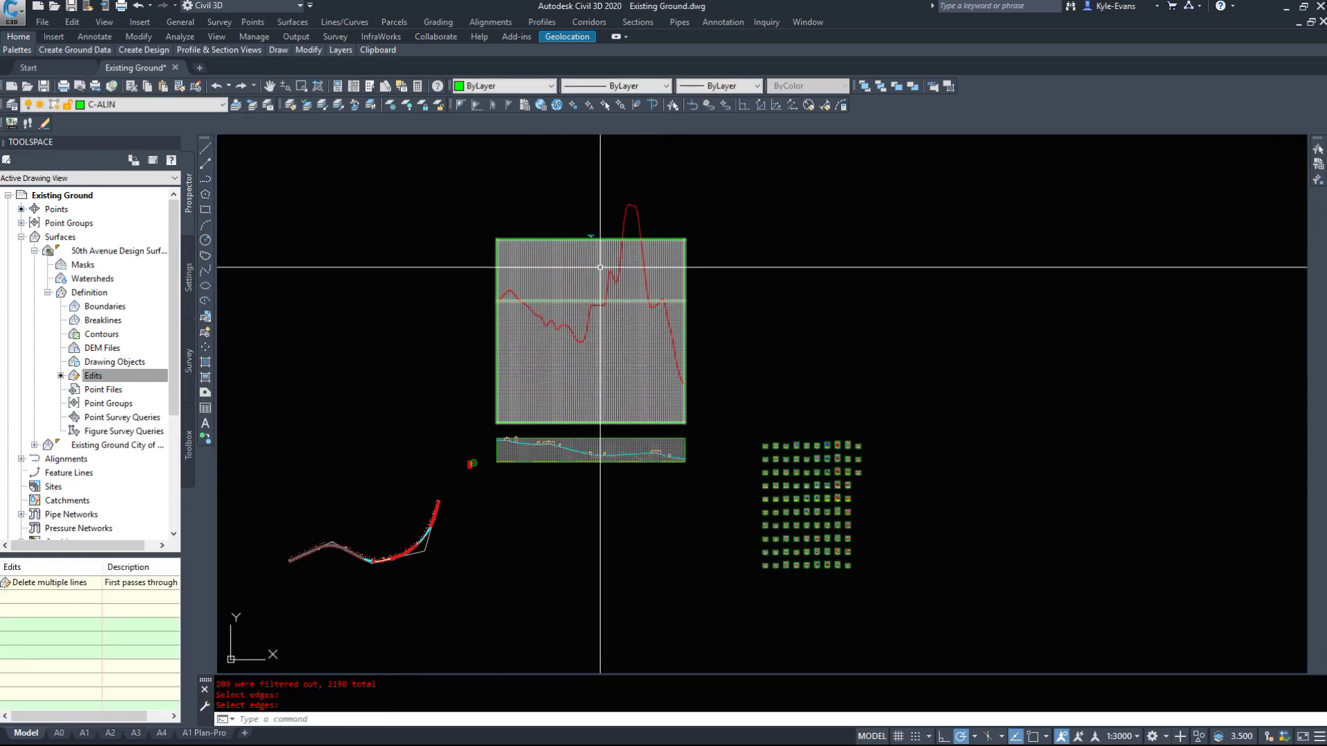
pyautogui.scroll(8, 422, 494)
pyautogui.scroll(4, 422, 495)
pyautogui.moveTo(995, 377); pyautogui.dragTo(377, 599, button='middle')
pyautogui.scroll(-8, 378, 598)
pyautogui.moveTo(775, 391); pyautogui.dragTo(760, 405, button='middle')
pyautogui.scroll(8, 729, 439)
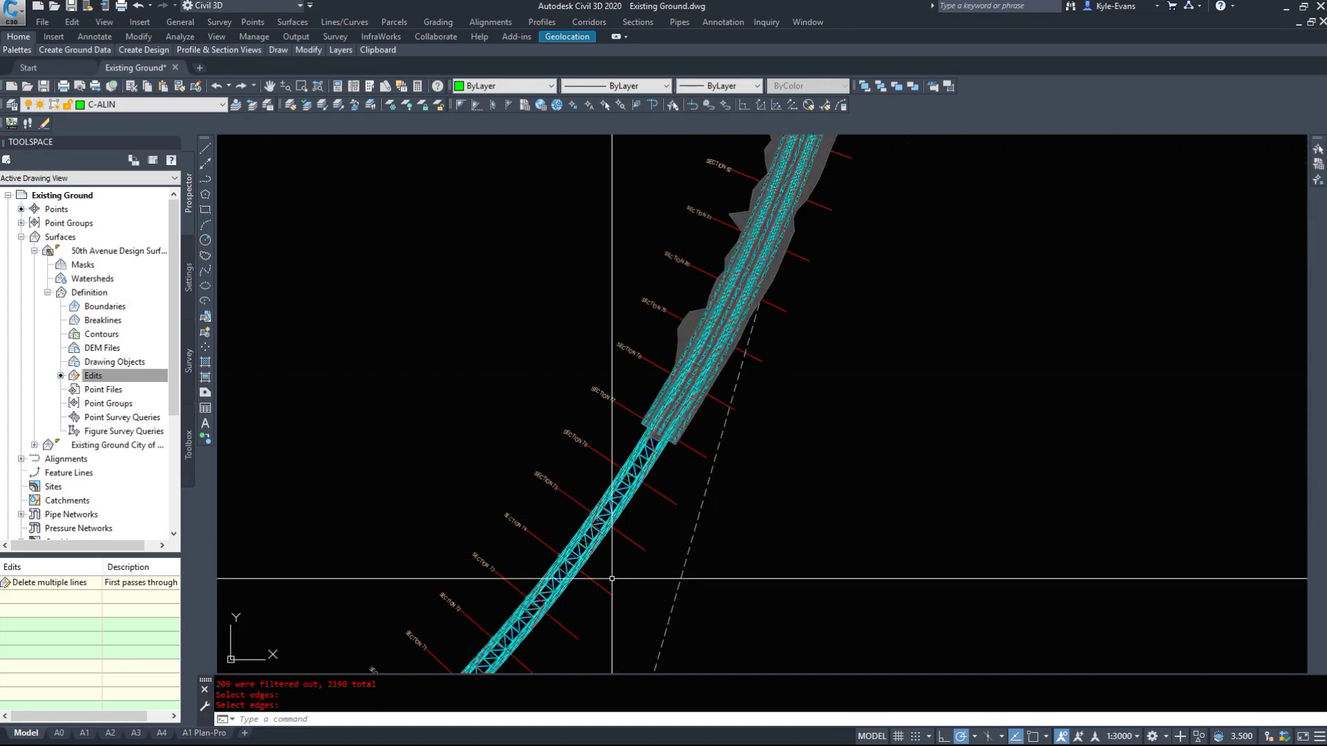
pyautogui.moveTo(612, 579); pyautogui.dragTo(785, 342, button='middle')
pyautogui.rightClick(100, 382)
pyautogui.click(132, 396)
pyautogui.scroll(6, 801, 440)
pyautogui.click(801, 439)
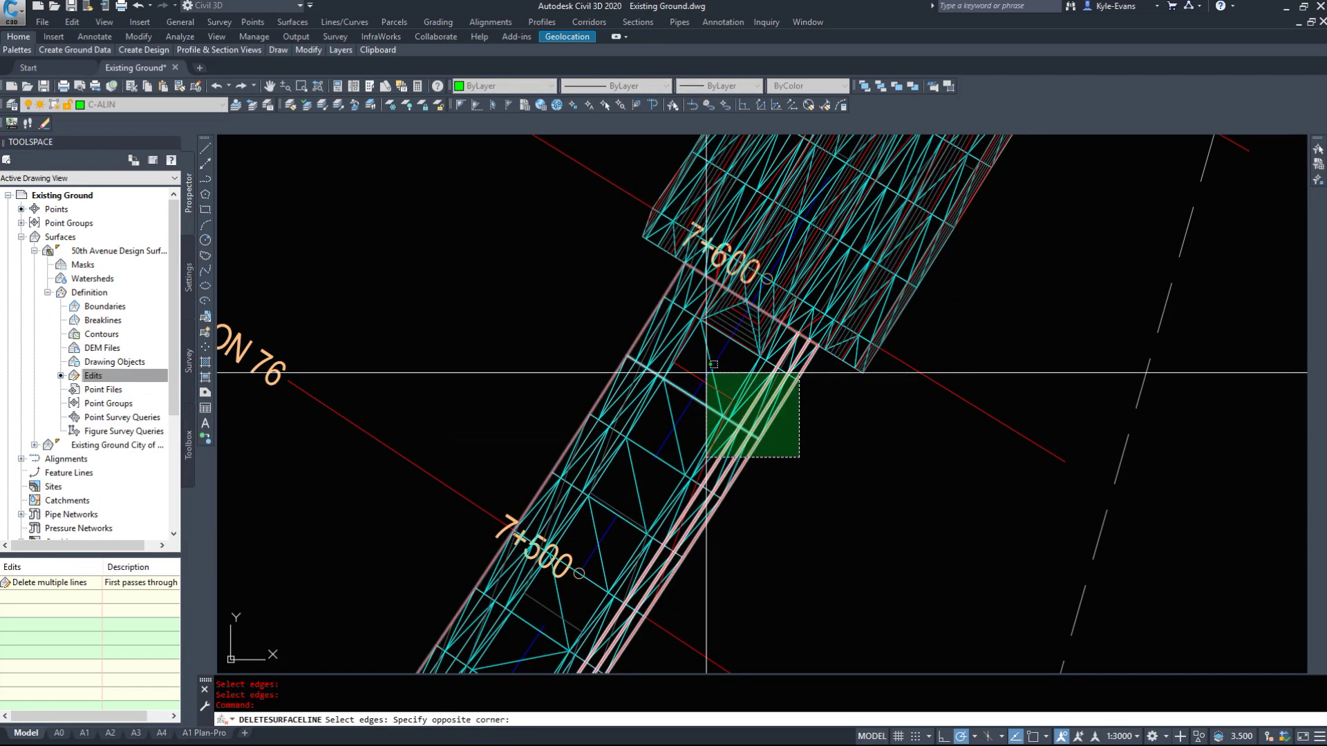
pyautogui.click(712, 370)
pyautogui.click(764, 513)
pyautogui.click(549, 316)
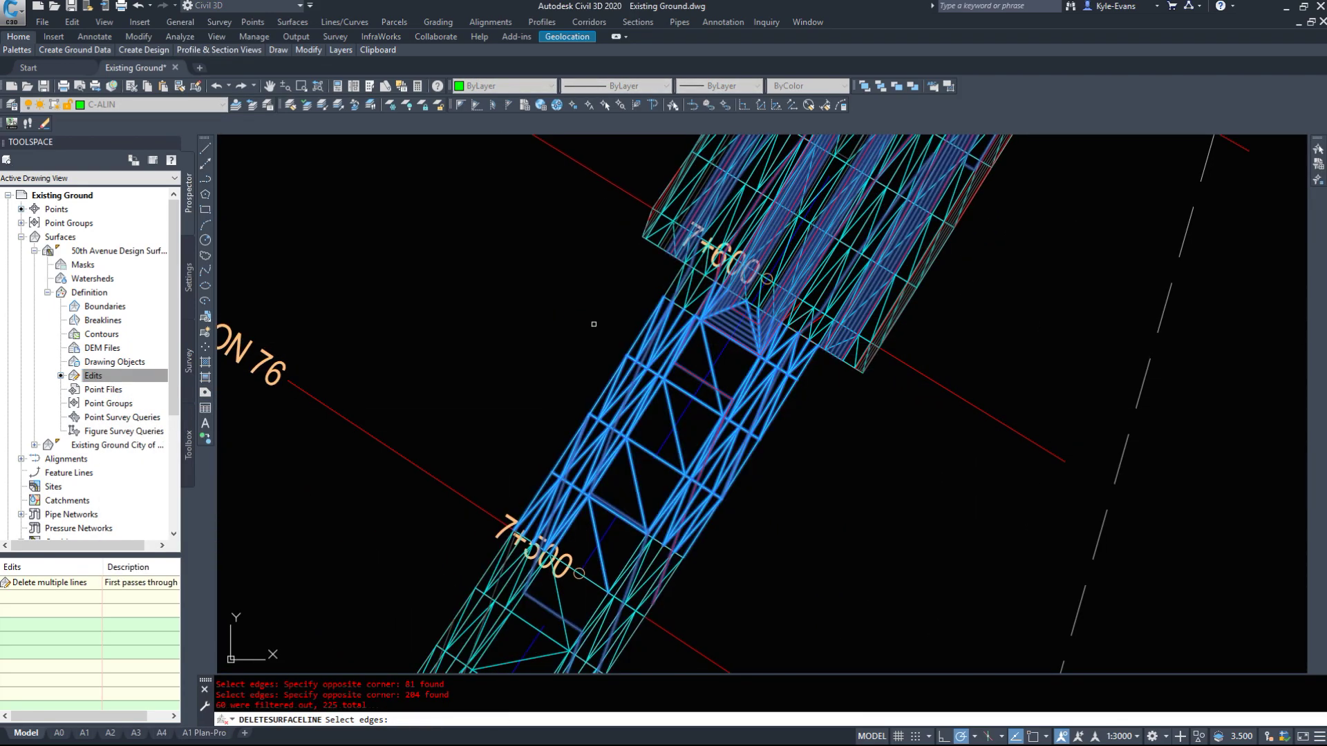
pyautogui.scroll(5, 727, 338)
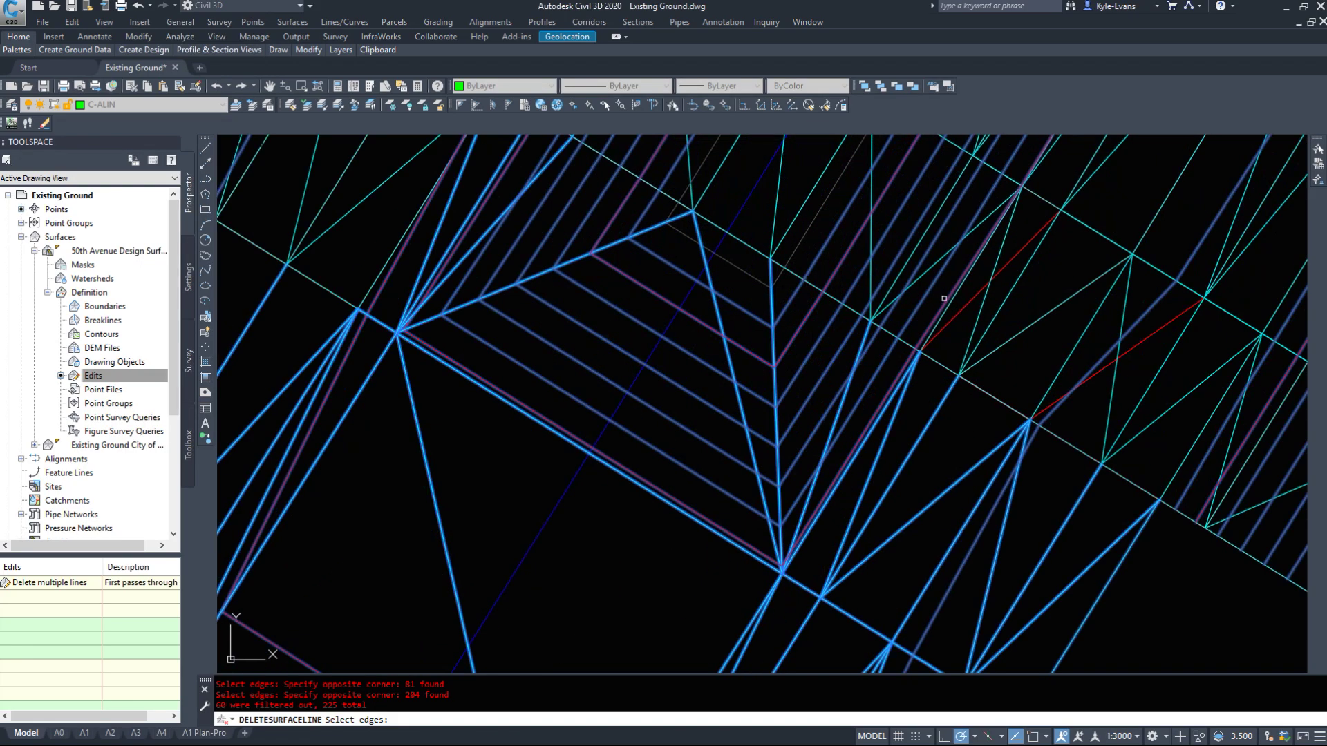
pyautogui.scroll(-5, 849, 367)
pyautogui.click(778, 396)
pyautogui.click(711, 287)
pyautogui.scroll(-4, 793, 345)
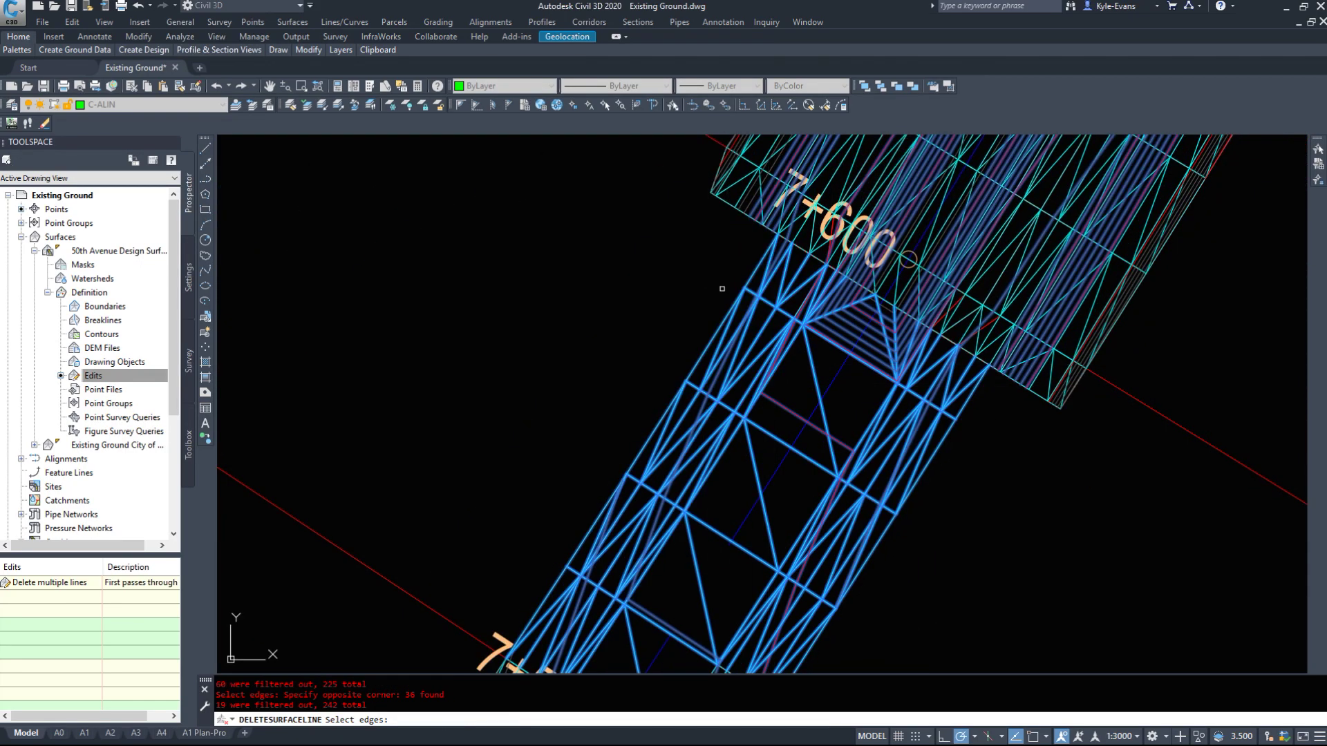
pyautogui.click(809, 536)
pyautogui.click(639, 424)
pyautogui.moveTo(645, 505); pyautogui.dragTo(755, 242, button='middle')
pyautogui.click(894, 516)
pyautogui.click(613, 250)
pyautogui.scroll(-3, 637, 350)
pyautogui.click(705, 498)
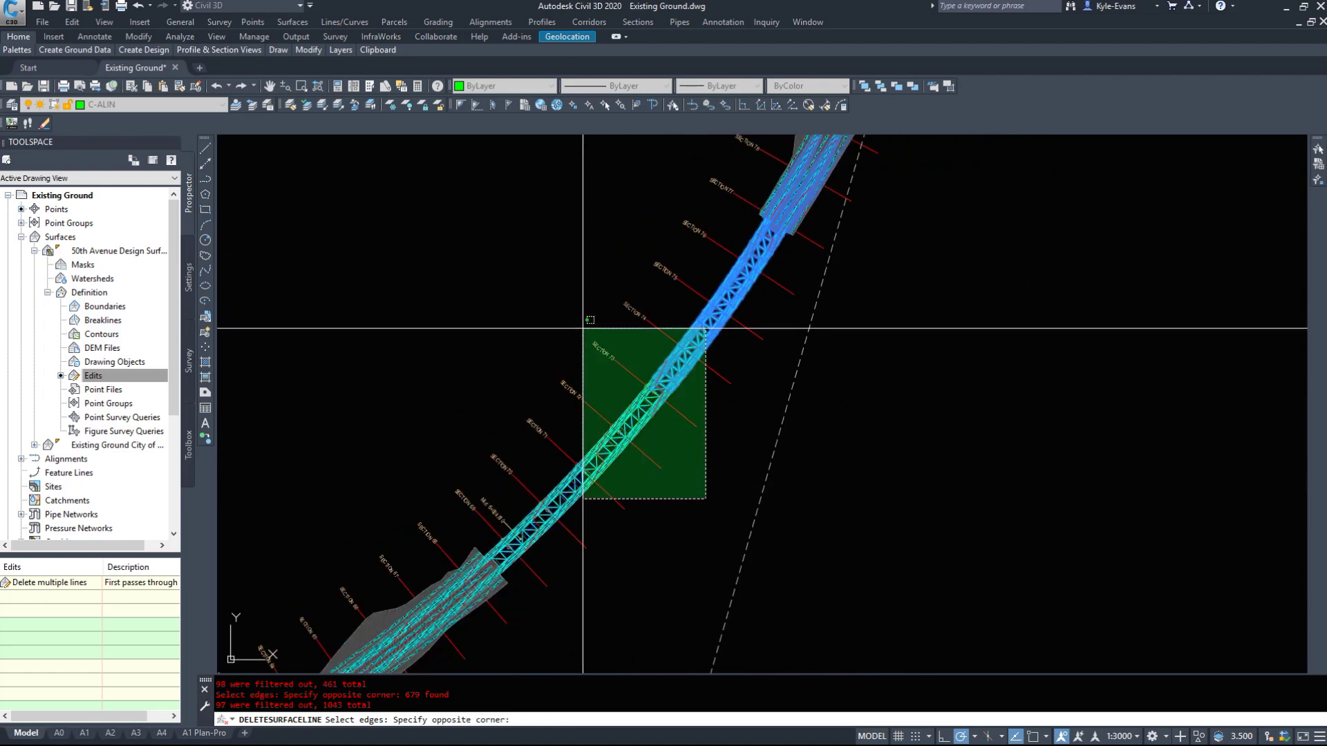
pyautogui.click(583, 329)
pyautogui.scroll(4, 487, 559)
pyautogui.click(775, 483)
pyautogui.click(592, 280)
pyautogui.click(631, 349)
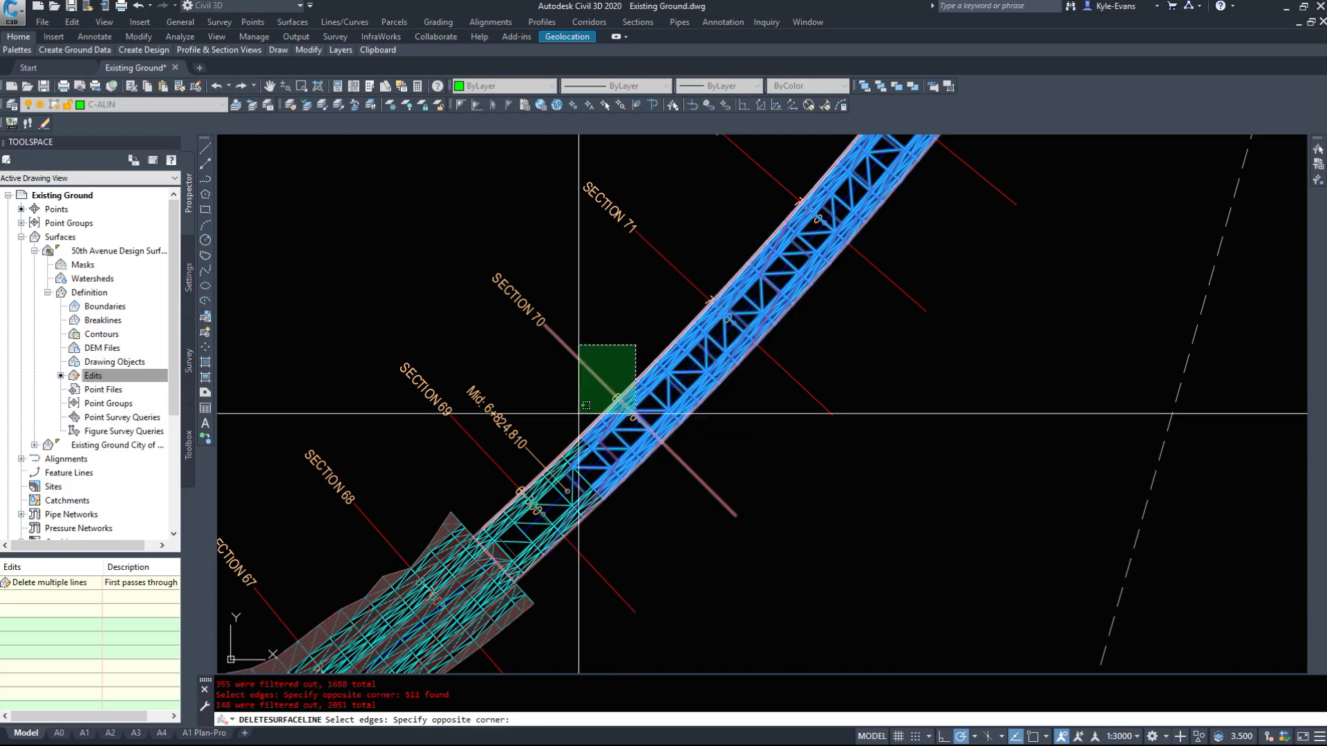
pyautogui.click(489, 533)
pyautogui.scroll(5, 616, 465)
pyautogui.click(628, 435)
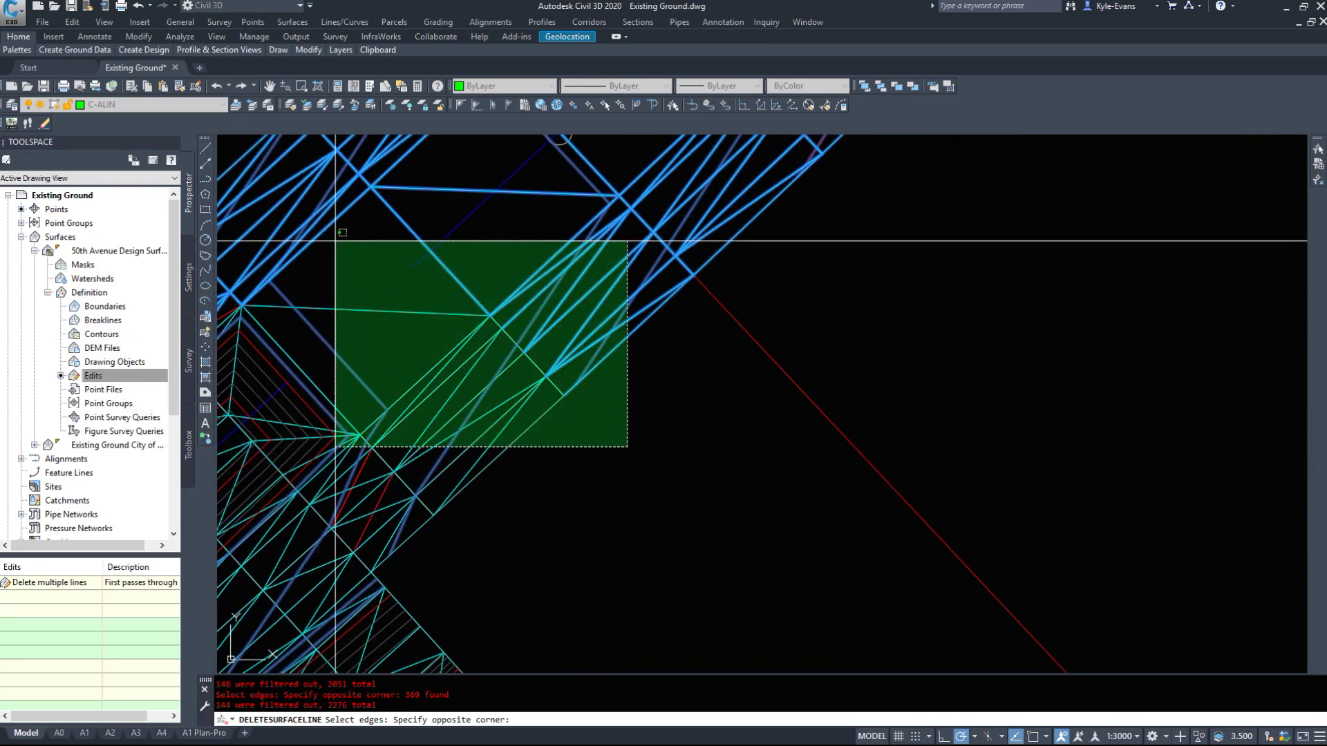
pyautogui.click(370, 235)
pyautogui.moveTo(410, 326); pyautogui.dragTo(821, 399, button='middle')
pyautogui.click(898, 629)
pyautogui.click(814, 532)
pyautogui.click(806, 417)
pyautogui.click(737, 533)
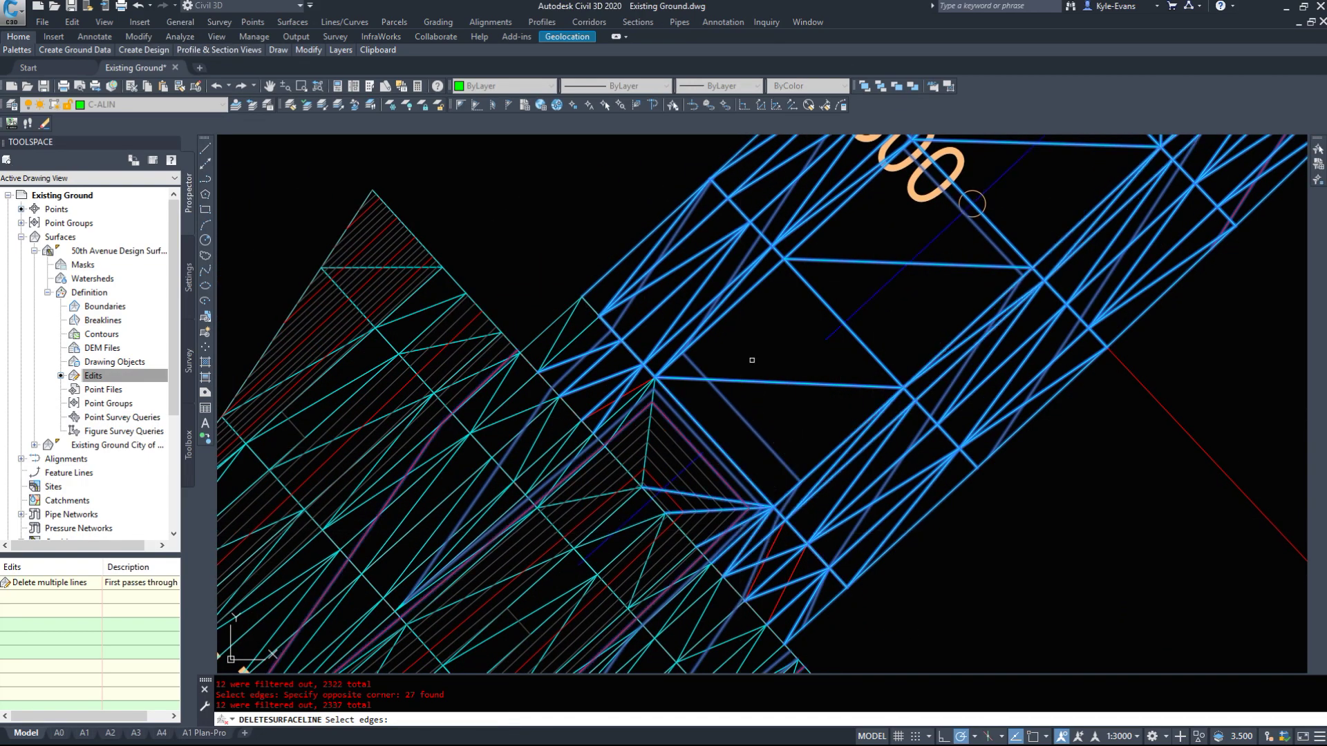
pyautogui.click(640, 409)
pyautogui.click(722, 353)
pyautogui.click(565, 266)
pyautogui.scroll(-8, 566, 266)
pyautogui.press('Return')
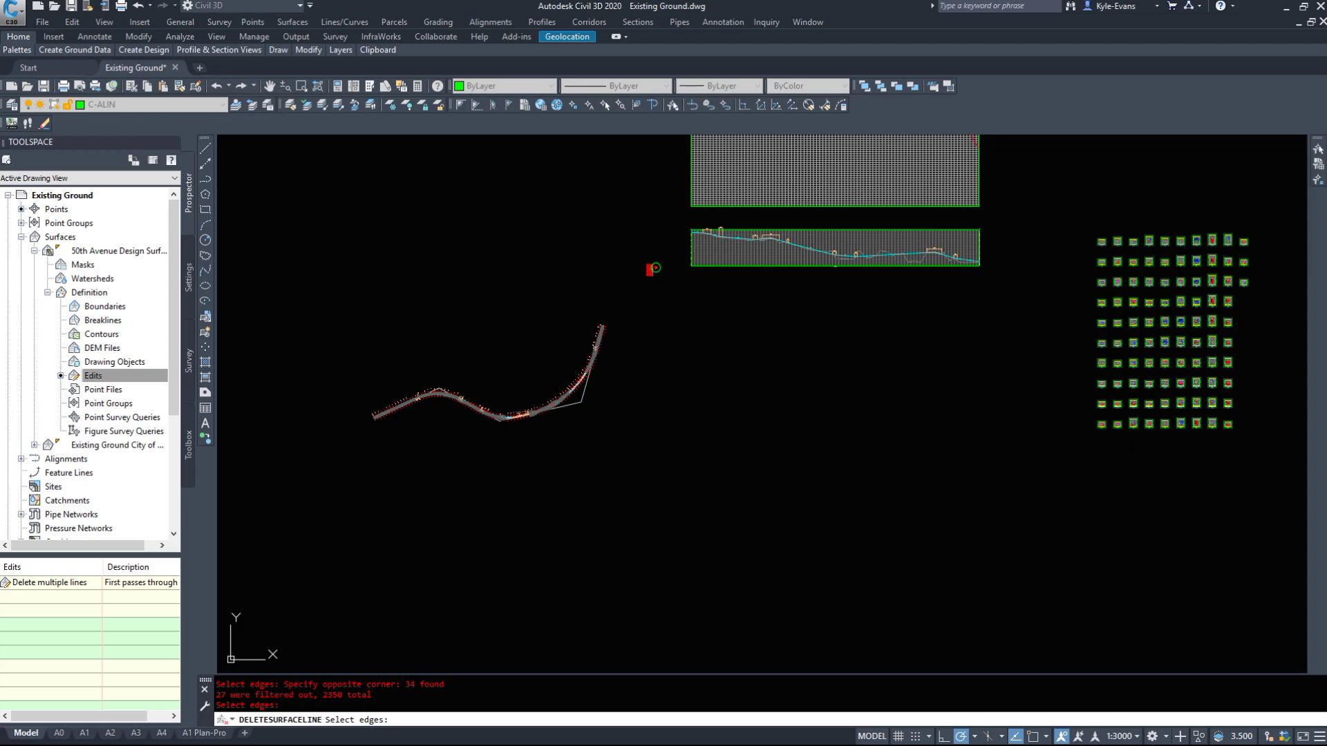
pyautogui.press('Return')
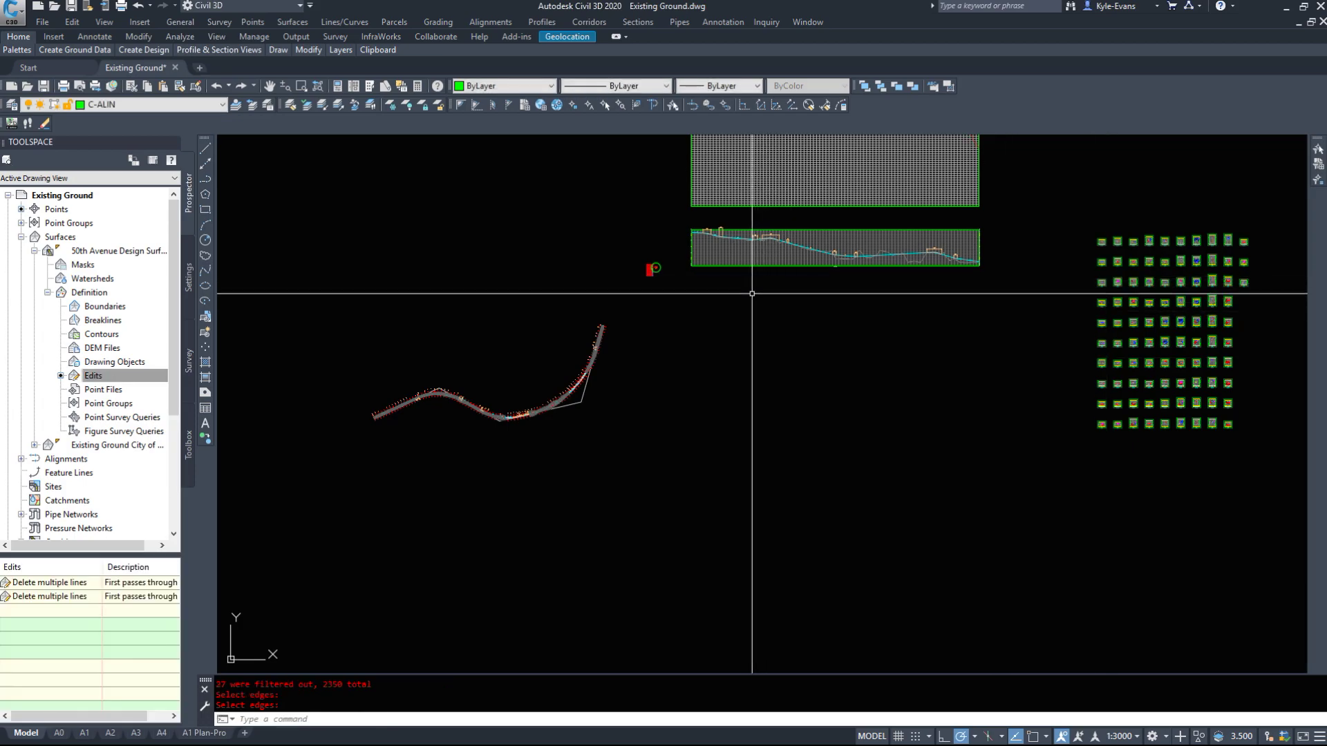
# Examine the shape of the mass haul line above the profile view following the surface edits.
pyautogui.moveTo(752, 293); pyautogui.dragTo(666, 540, button='middle')
pyautogui.press('Escape')
pyautogui.moveTo(778, 267); pyautogui.dragTo(542, 385, button='middle')
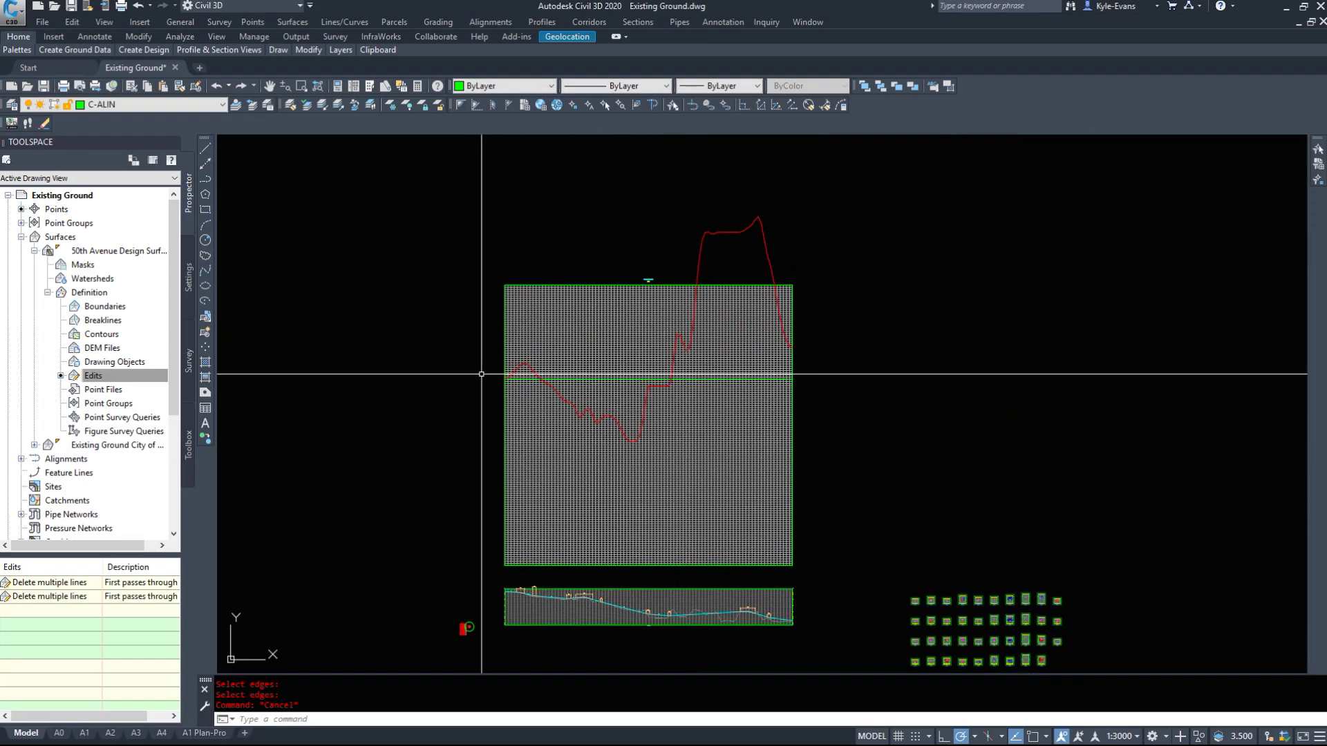
pyautogui.scroll(4, 531, 399)
pyautogui.scroll(-5, 531, 399)
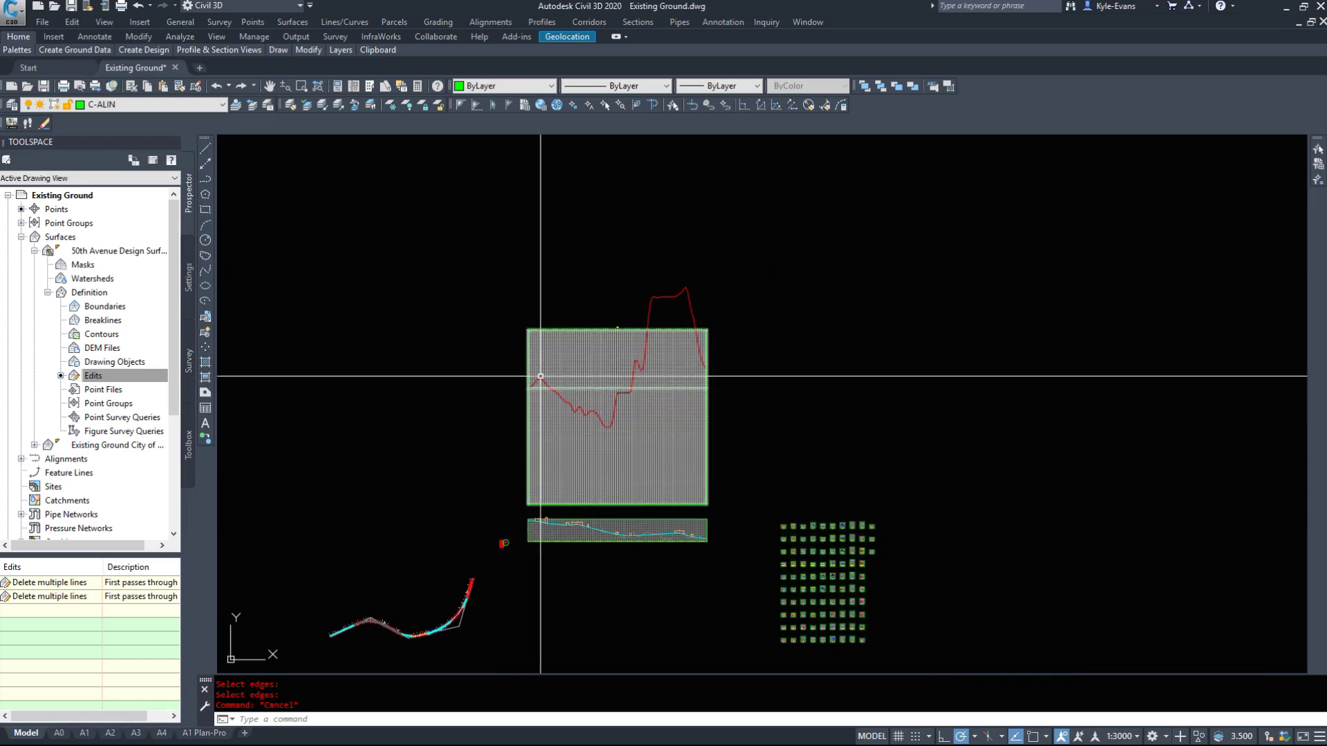
pyautogui.scroll(4, 539, 379)
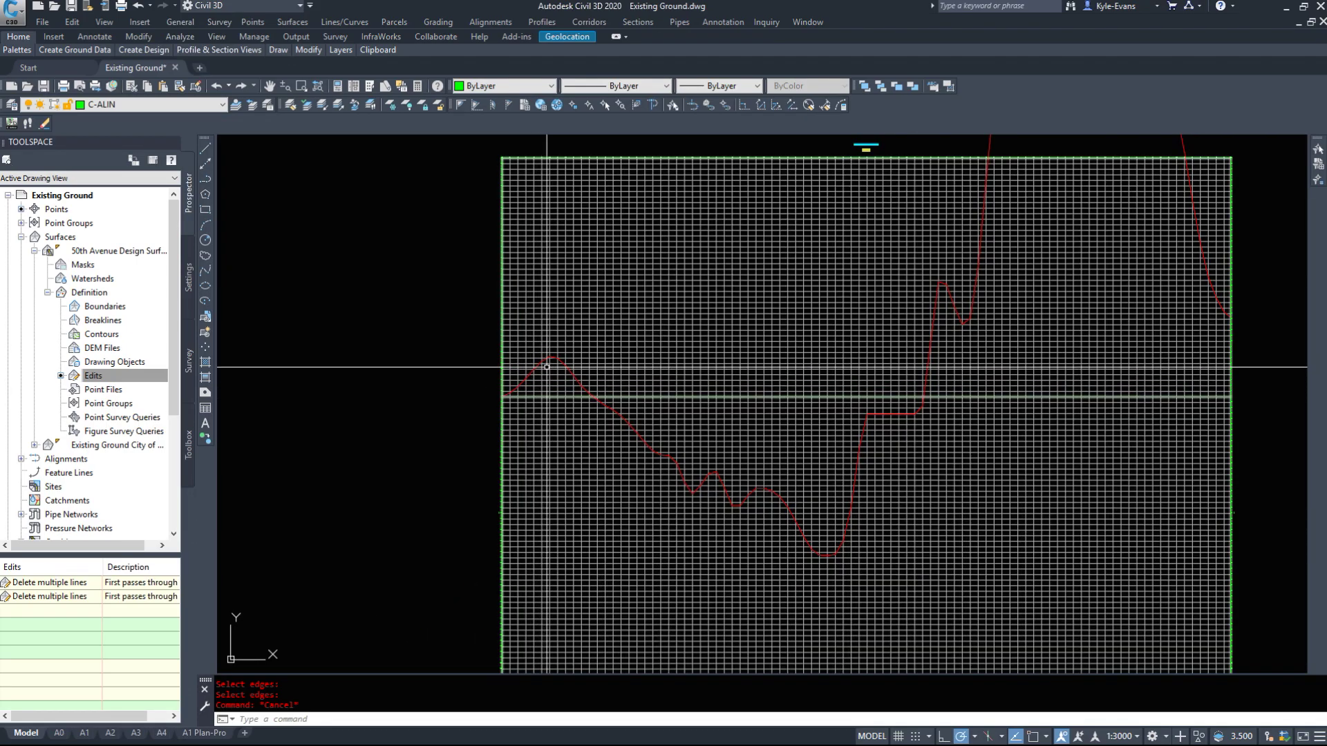
pyautogui.scroll(-4, 543, 276)
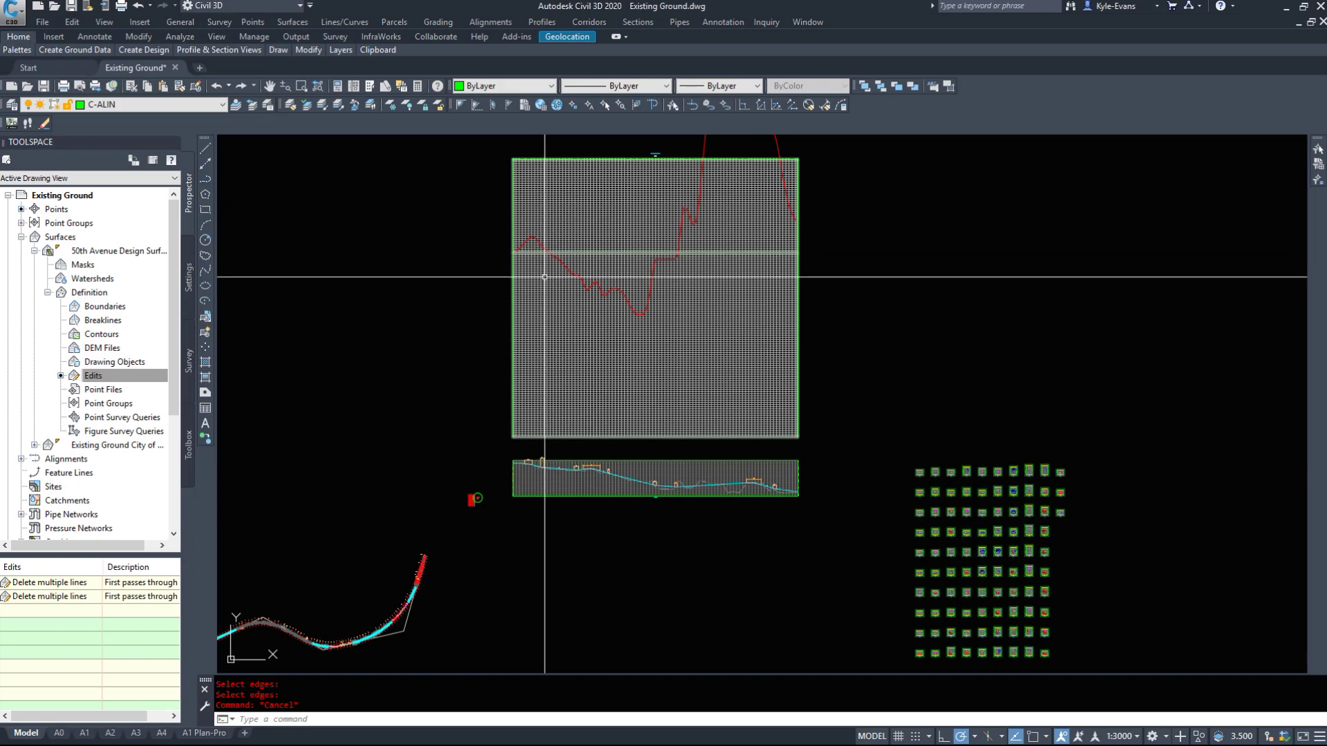
pyautogui.click(546, 380)
pyautogui.rightClick(569, 381)
pyautogui.press('Escape')
pyautogui.press('Escape')
# Reapply the mass haul view's style to refit its range, and move the view down to sit just above the profile view.
pyautogui.click(629, 311)
pyautogui.rightClick(655, 353)
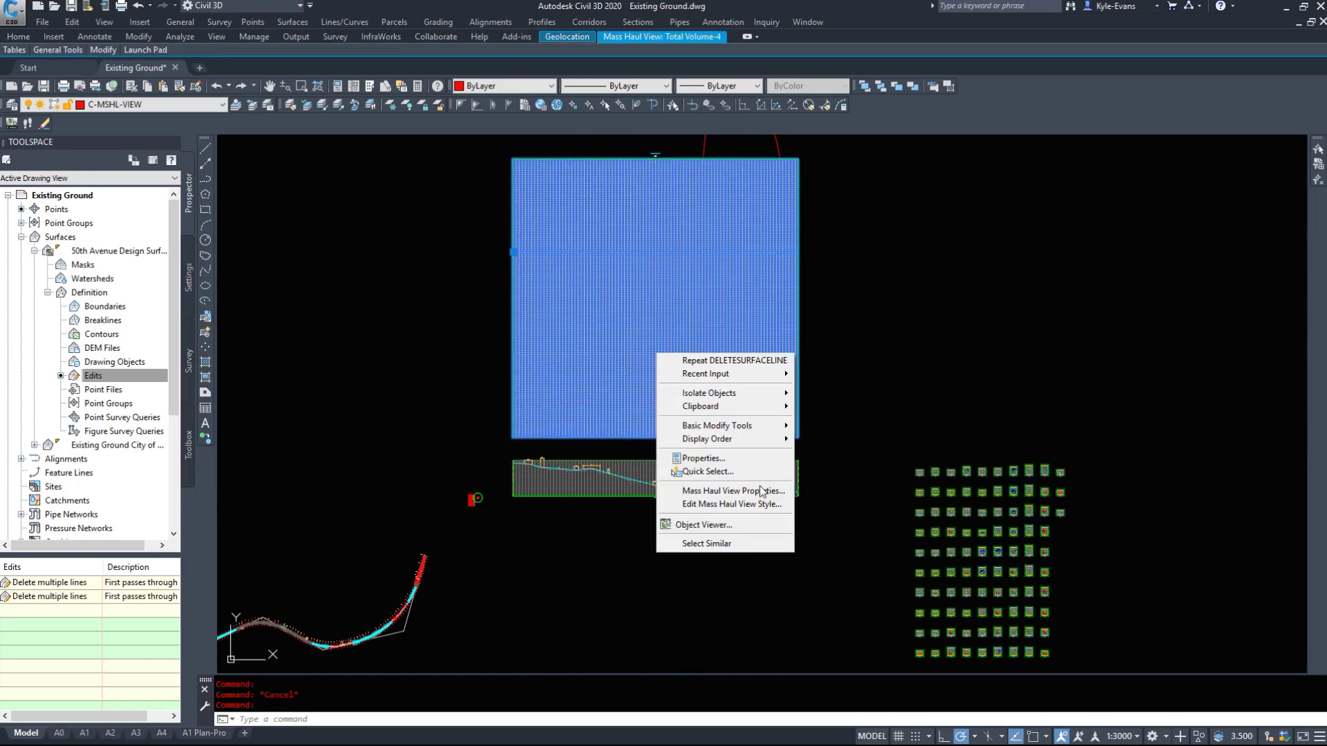
pyautogui.click(756, 503)
pyautogui.click(705, 527)
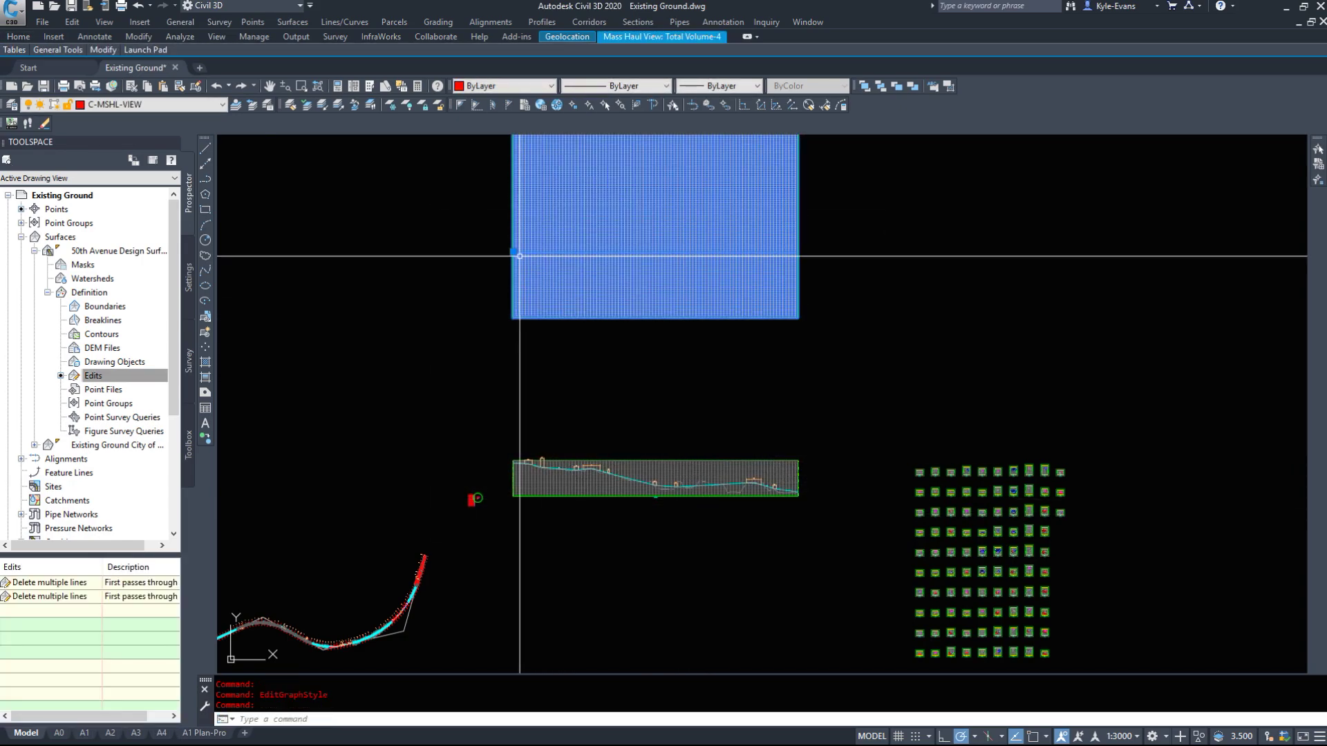
pyautogui.click(514, 253)
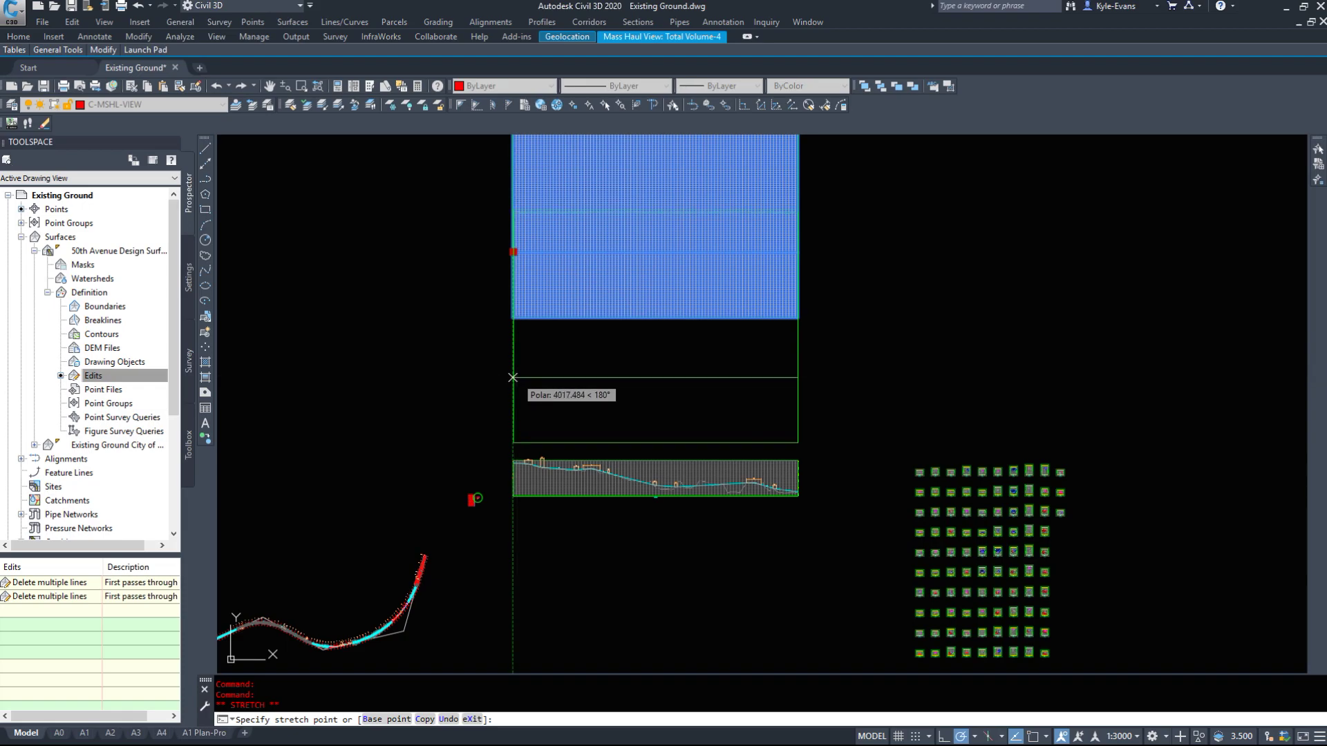
pyautogui.press('Escape')
# Compare the rising and falling parts of the mass haul line with the cut and fill areas near the profile's start.
pyautogui.scroll(3, 553, 429)
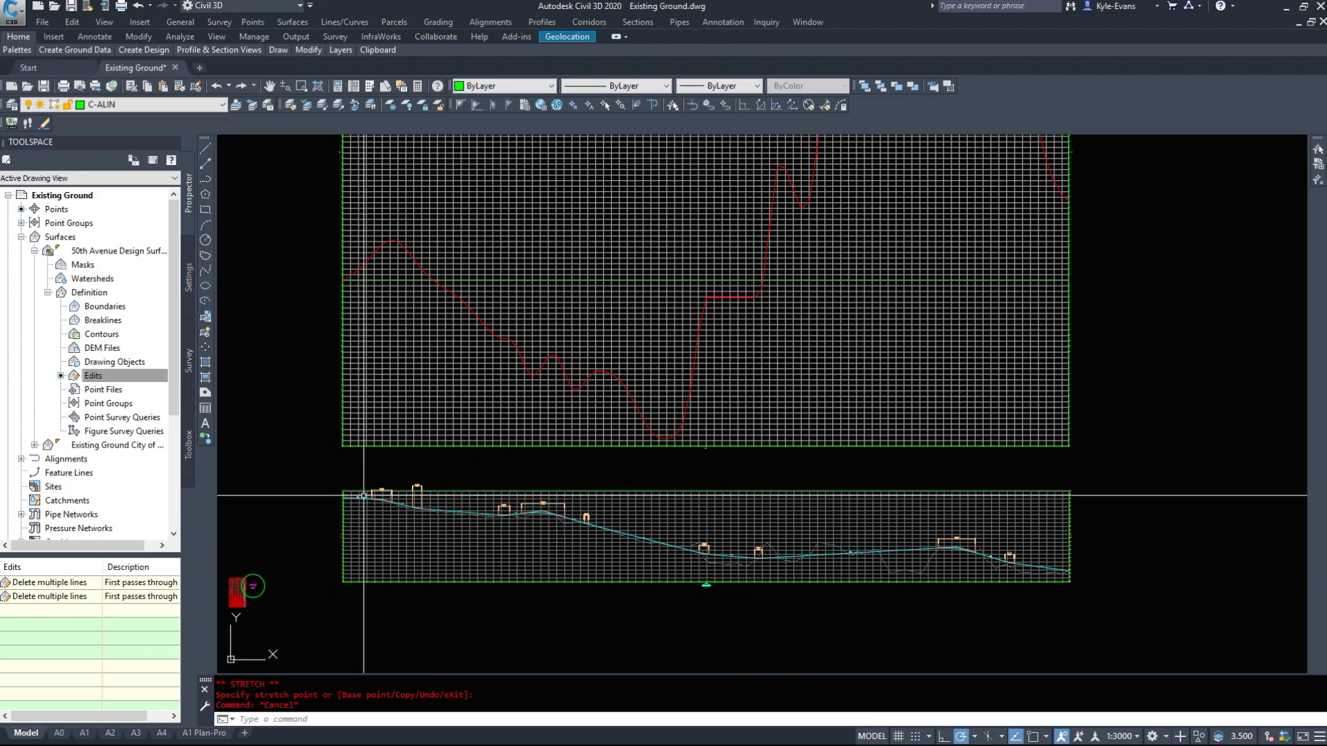
pyautogui.scroll(5, 363, 495)
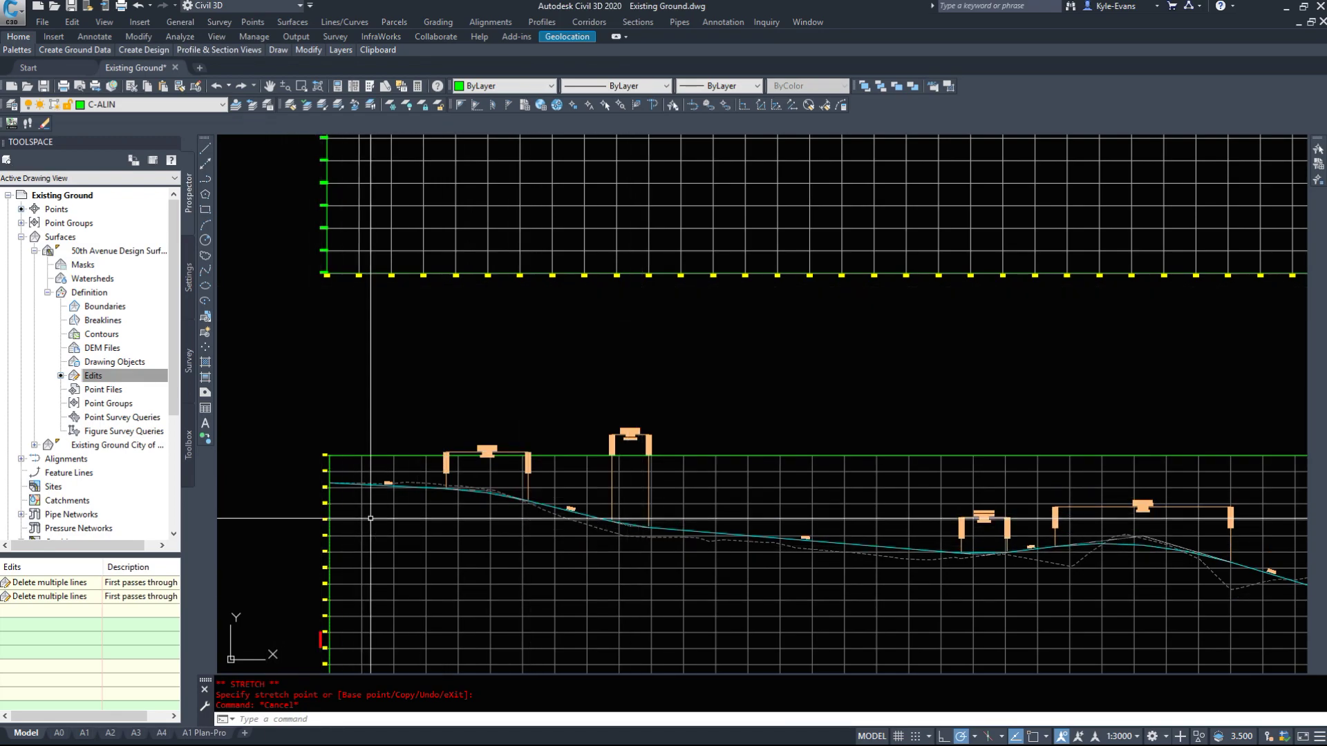
pyautogui.scroll(-2, 370, 527)
pyautogui.moveTo(366, 223); pyautogui.dragTo(354, 277, button='middle')
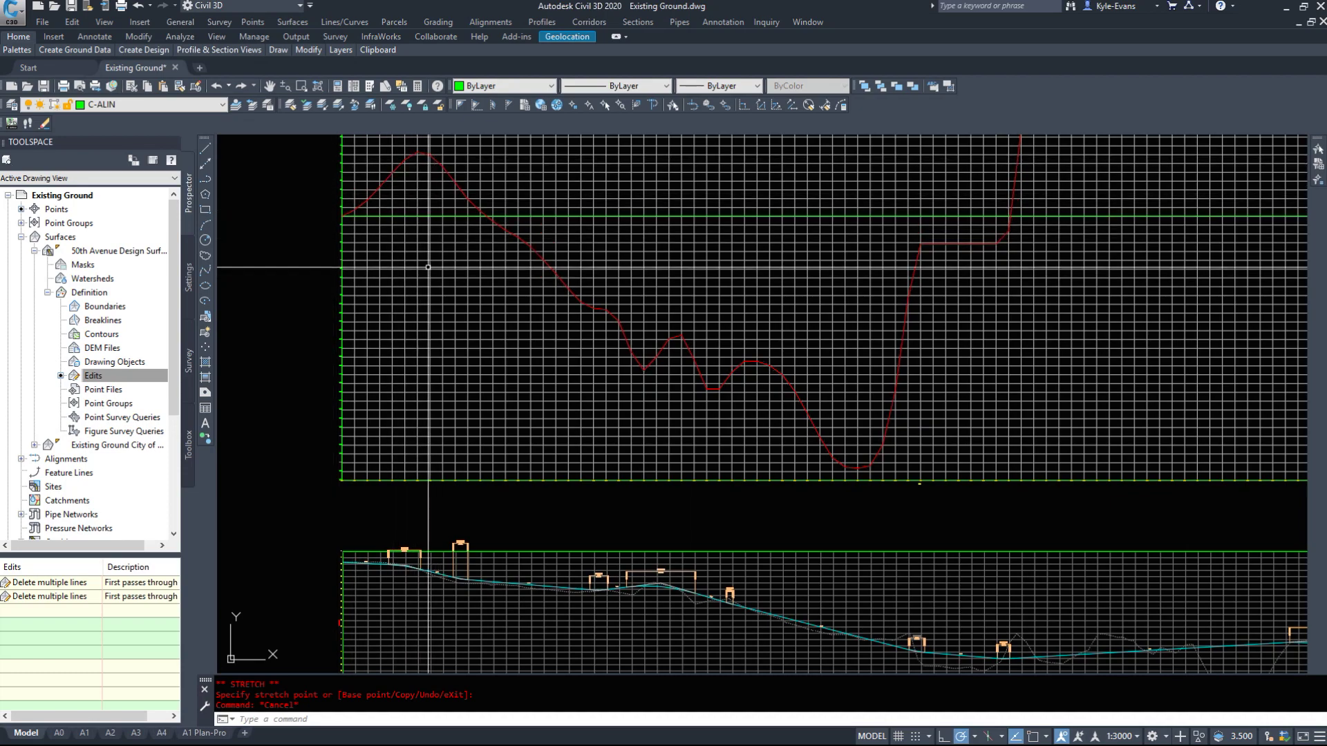
pyautogui.scroll(6, 367, 578)
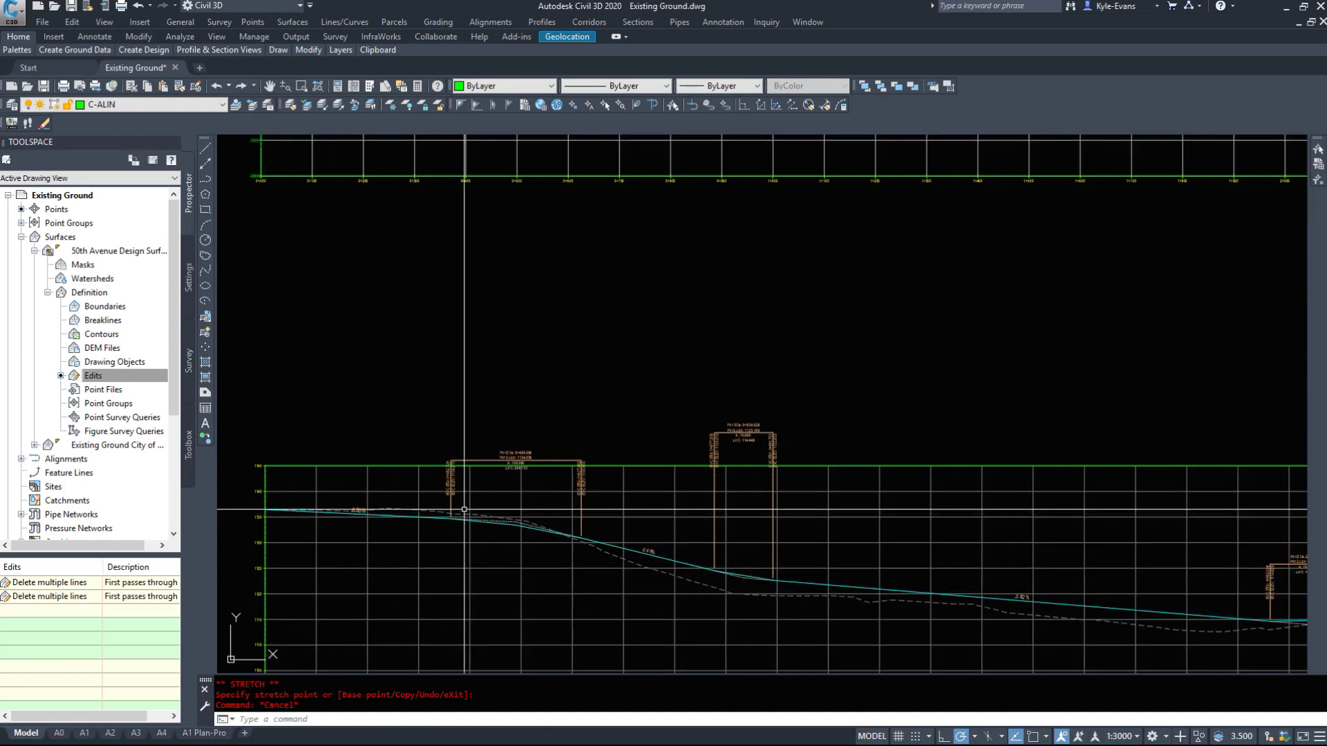
pyautogui.scroll(-3, 331, 533)
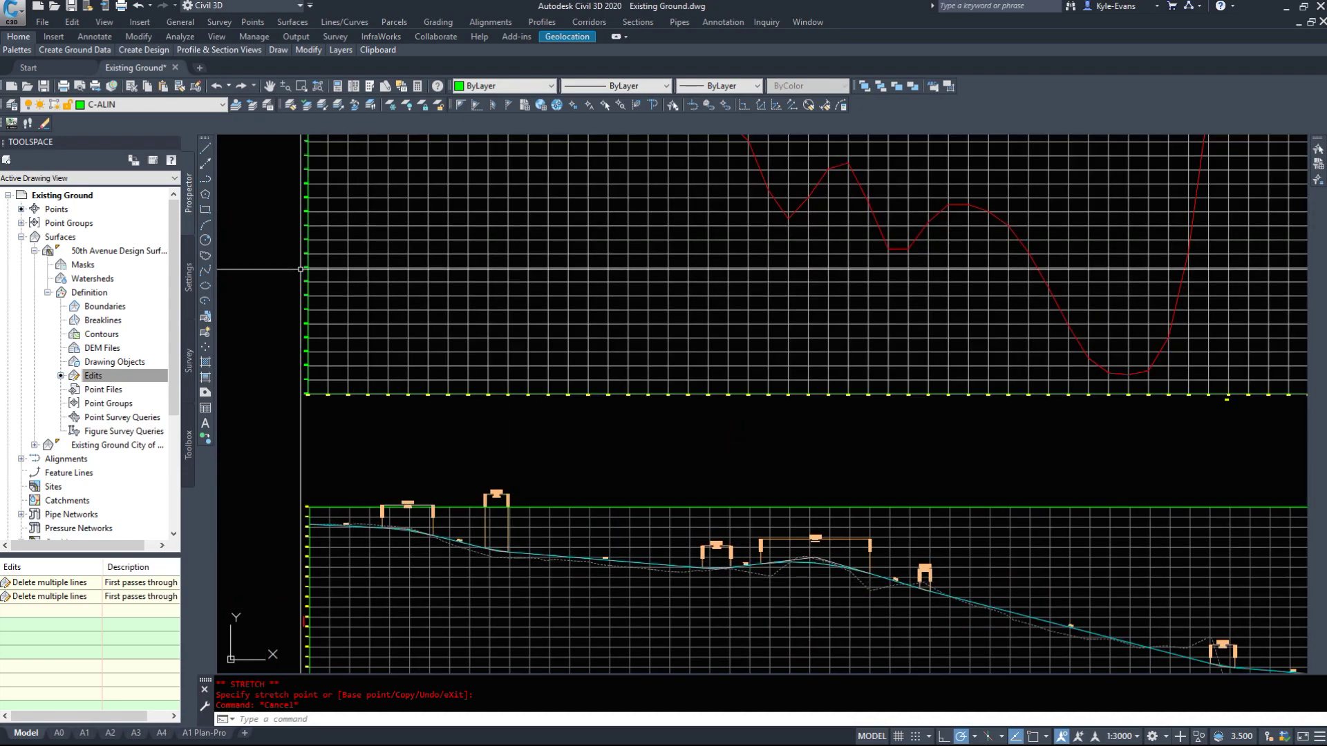
pyautogui.moveTo(300, 150); pyautogui.dragTo(308, 230, button='middle')
pyautogui.scroll(-3, 300, 228)
pyautogui.moveTo(331, 143); pyautogui.dragTo(302, 232, button='middle')
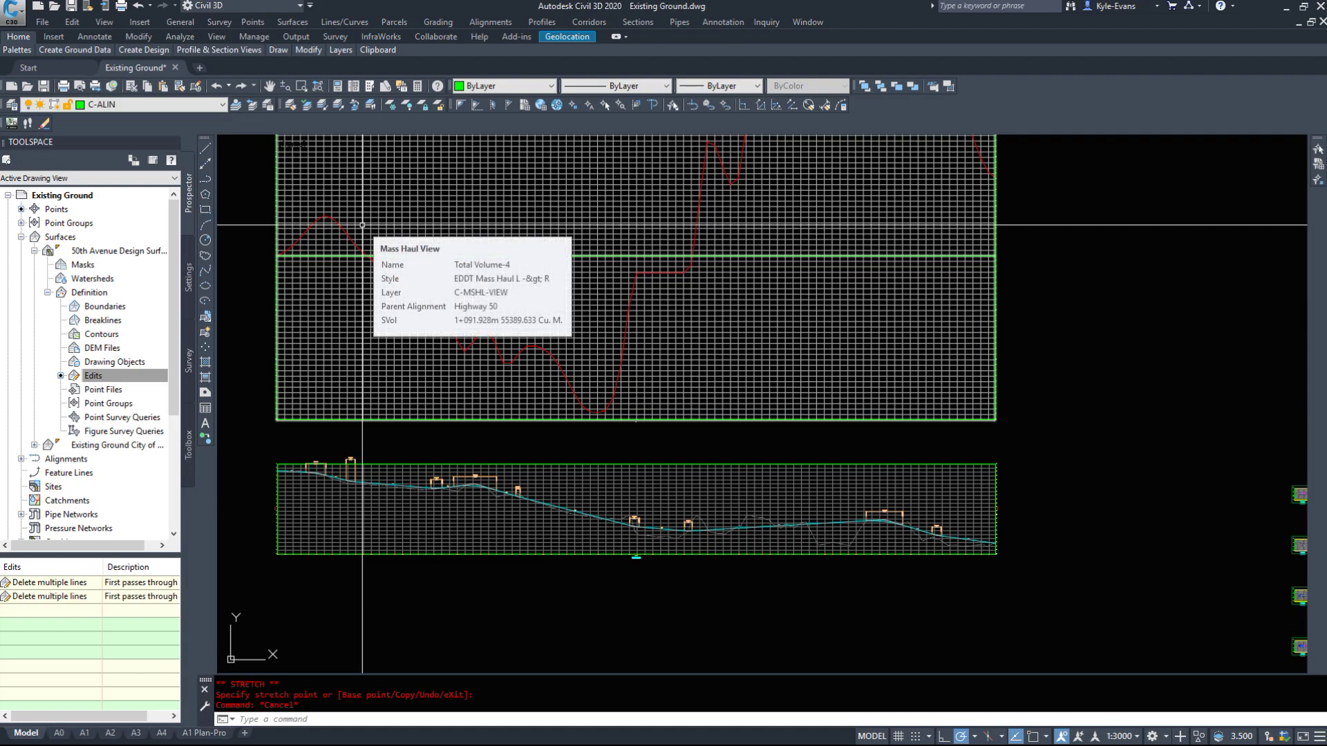
pyautogui.scroll(2, 363, 282)
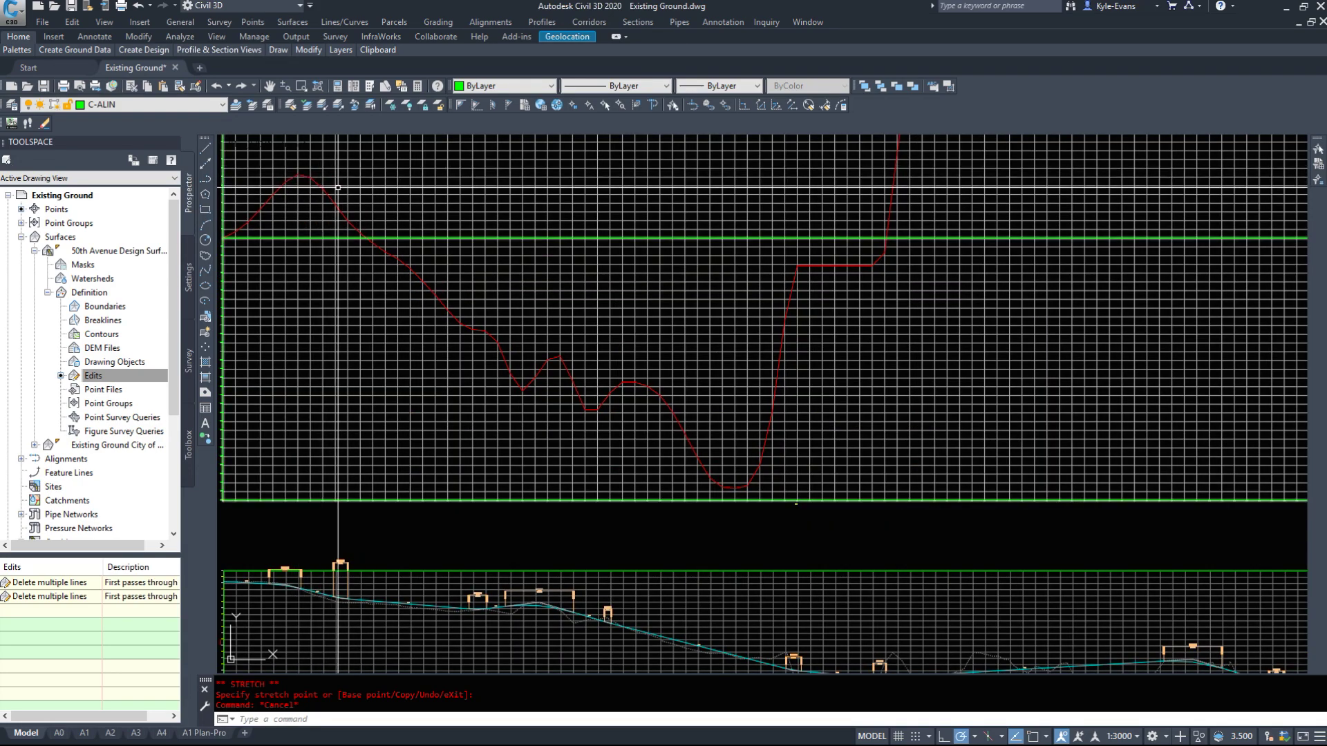
pyautogui.scroll(2, 301, 611)
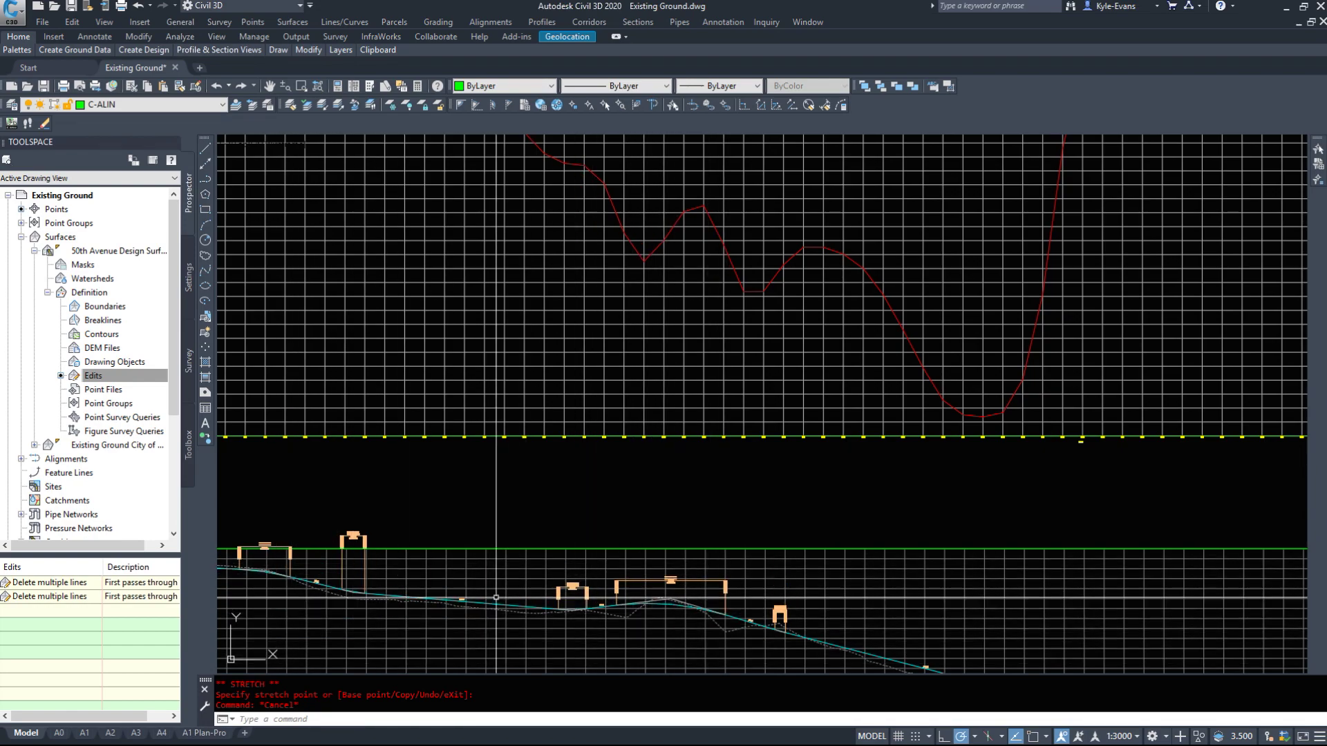
pyautogui.scroll(-2, 375, 529)
pyautogui.scroll(1, 328, 276)
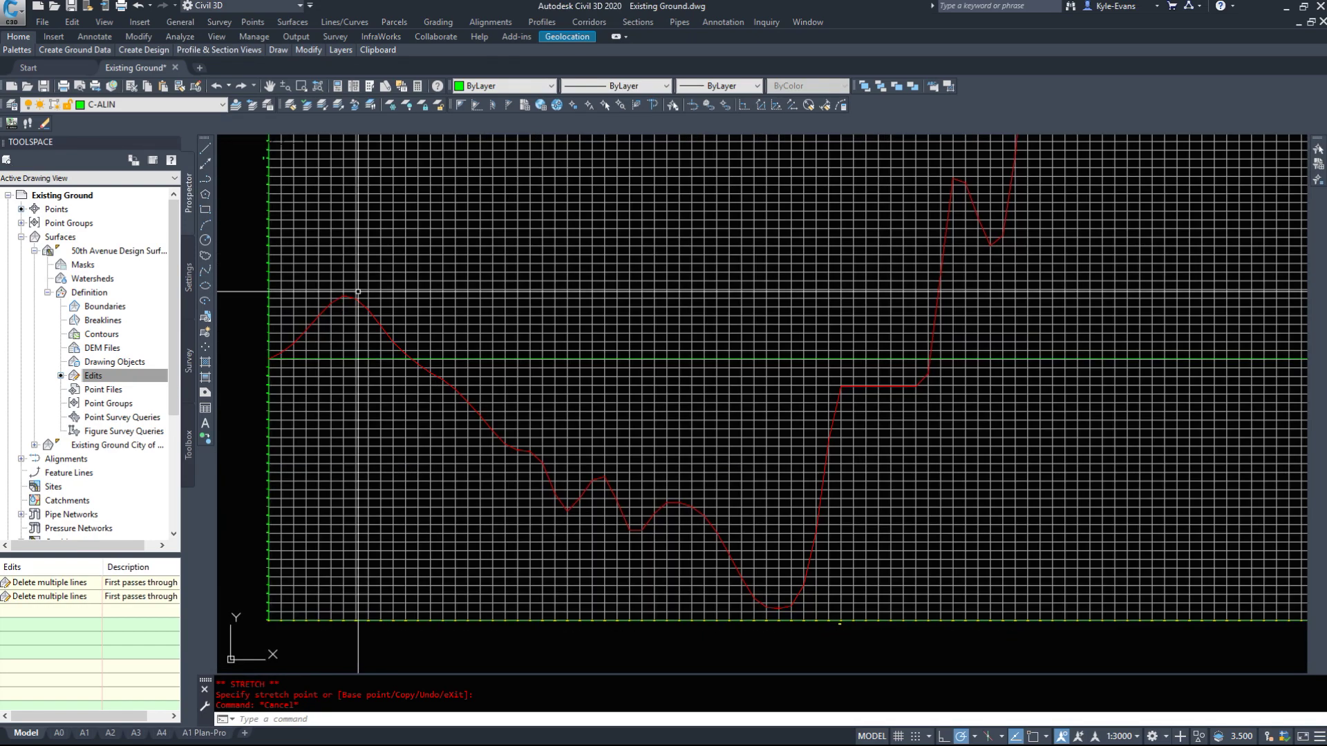
pyautogui.moveTo(358, 291); pyautogui.dragTo(317, 178, button='middle')
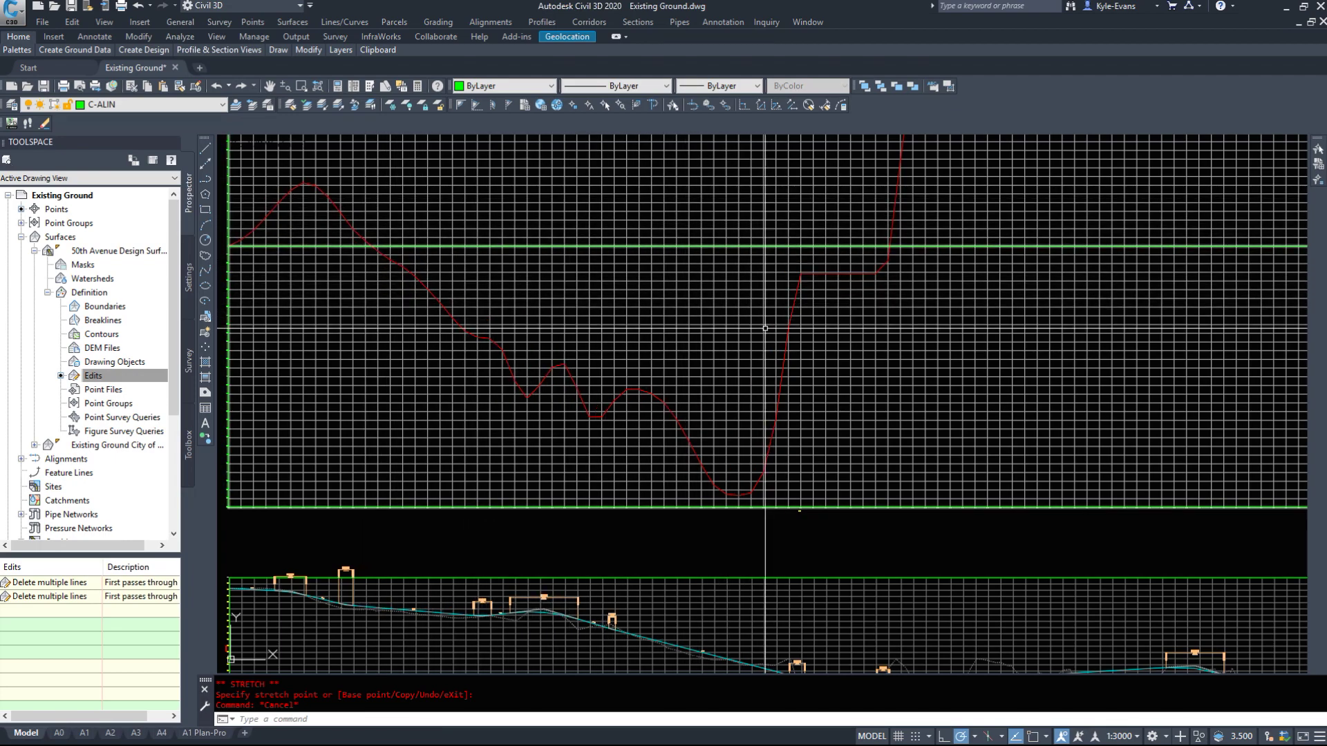
# Examine the flat stretches of the mass haul line where the design surface triangles were deleted, and its final peak.
pyautogui.scroll(-2, 646, 213)
pyautogui.scroll(3, 631, 393)
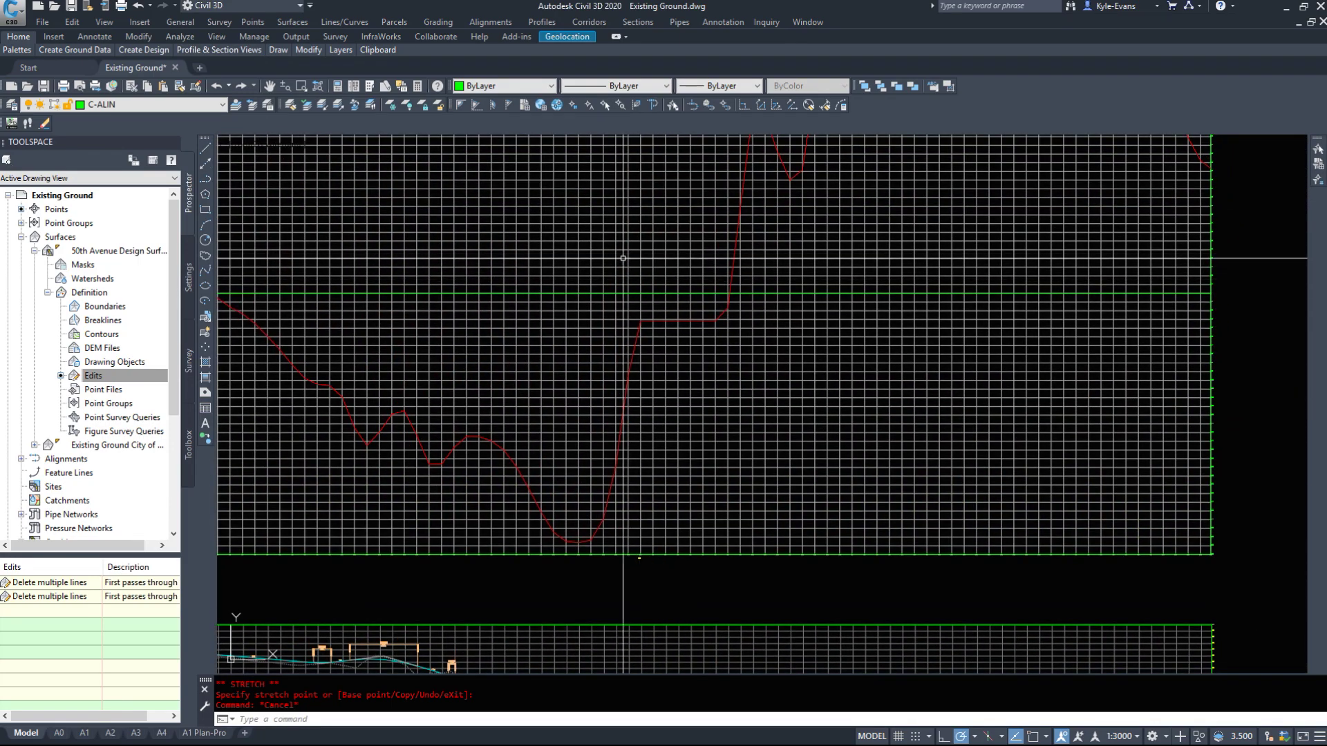
pyautogui.scroll(3, 665, 324)
pyautogui.click(571, 273)
pyautogui.click(937, 328)
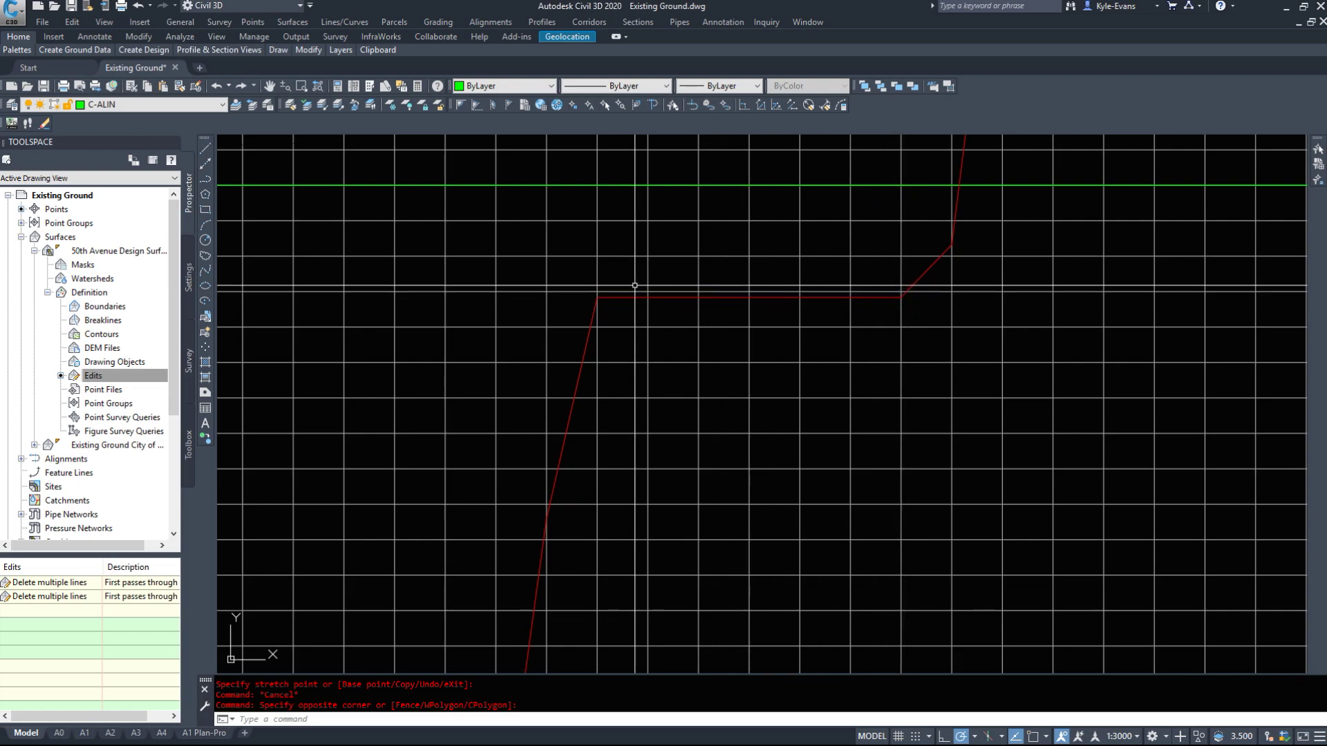
pyautogui.scroll(-6, 779, 350)
pyautogui.moveTo(779, 349); pyautogui.dragTo(677, 481, button='middle')
pyautogui.scroll(6, 718, 235)
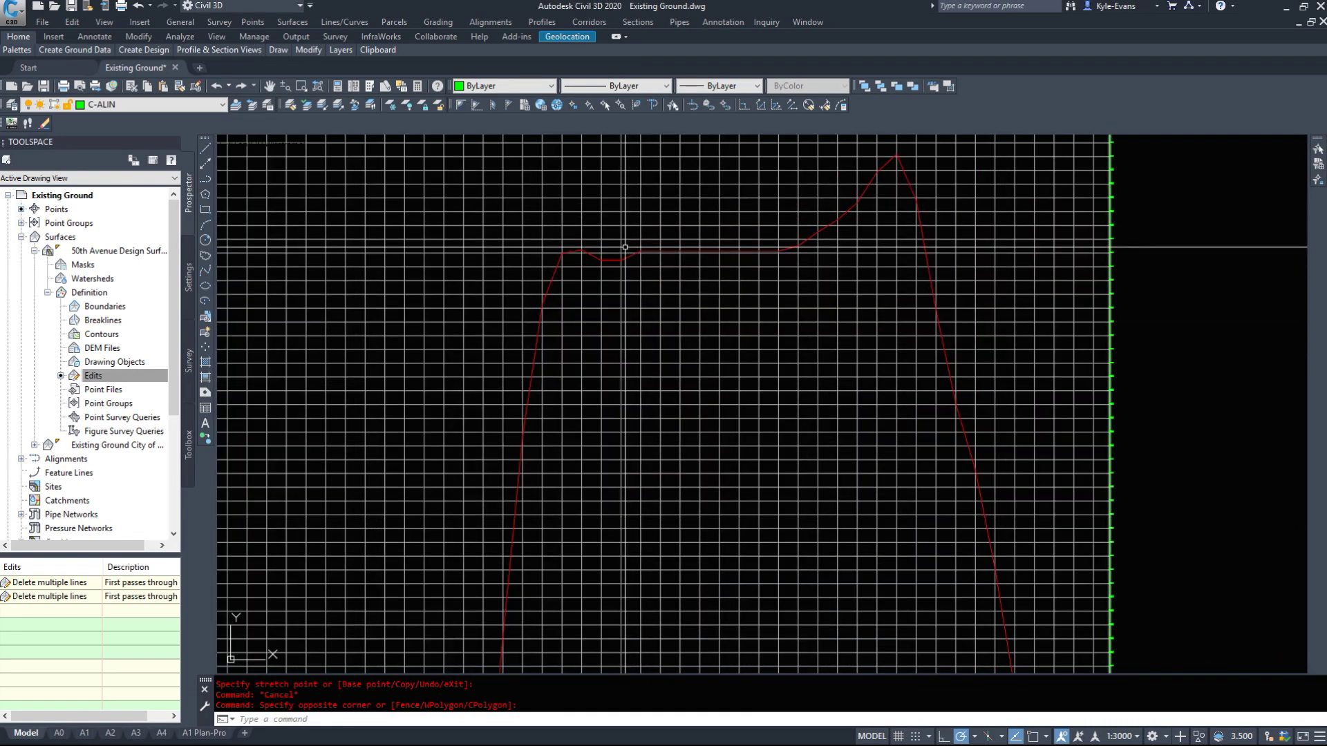
pyautogui.scroll(-8, 767, 256)
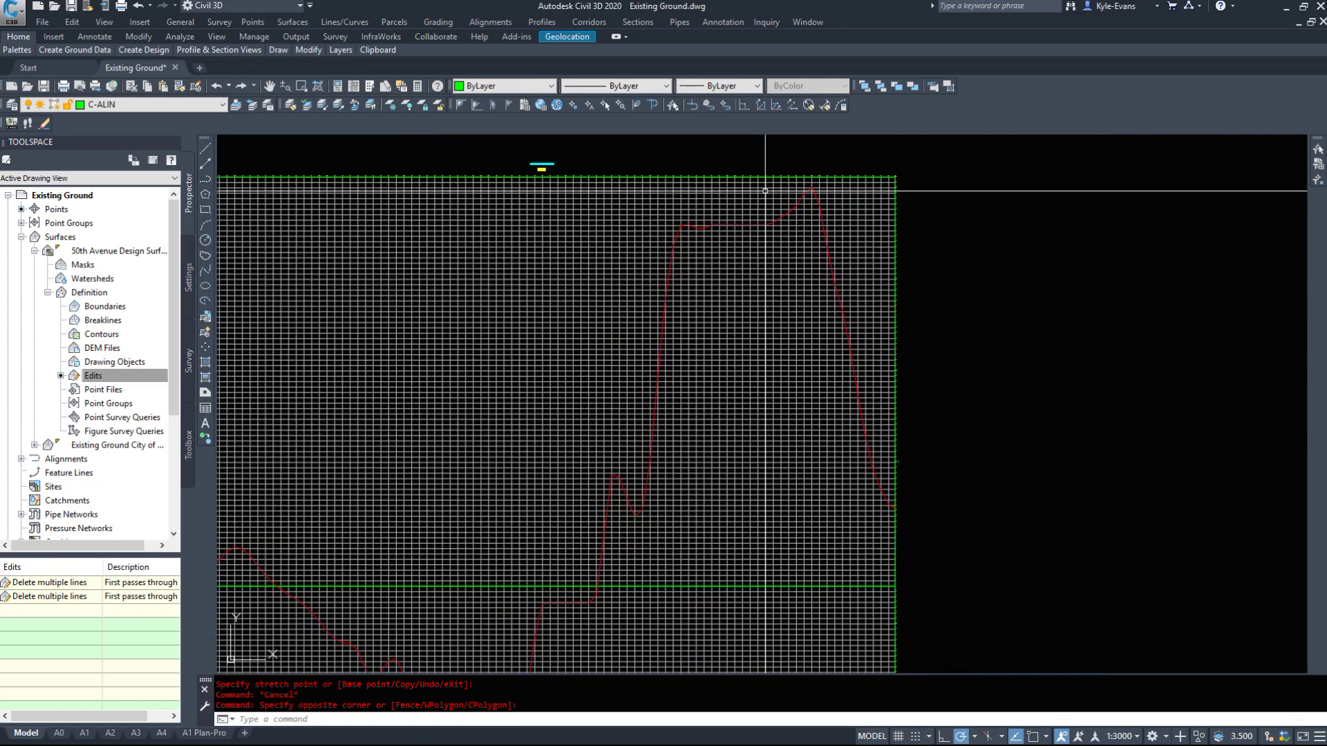
# Collapse the Surfaces collection in the Prospector tree to bring the 50th Avenue corridor into view.
pyautogui.scroll(8, 691, 346)
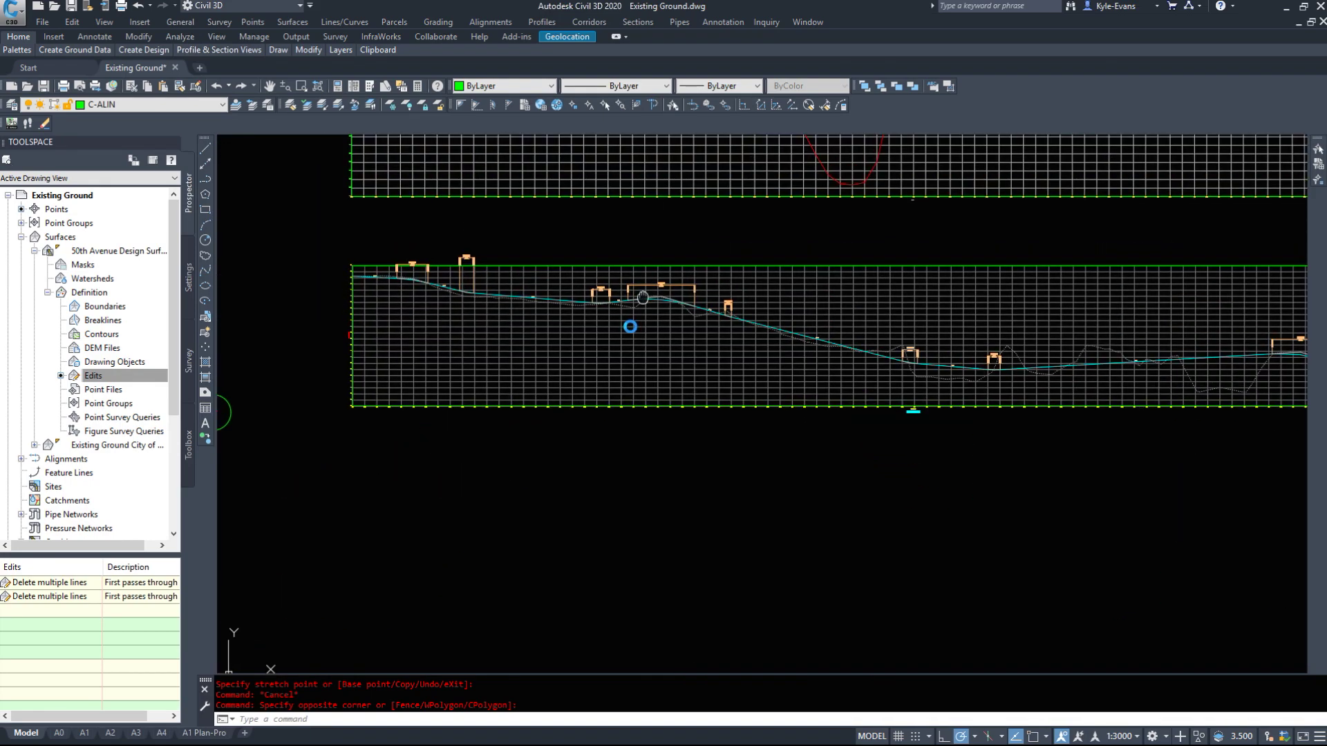
pyautogui.scroll(3, 595, 456)
pyautogui.click(595, 458)
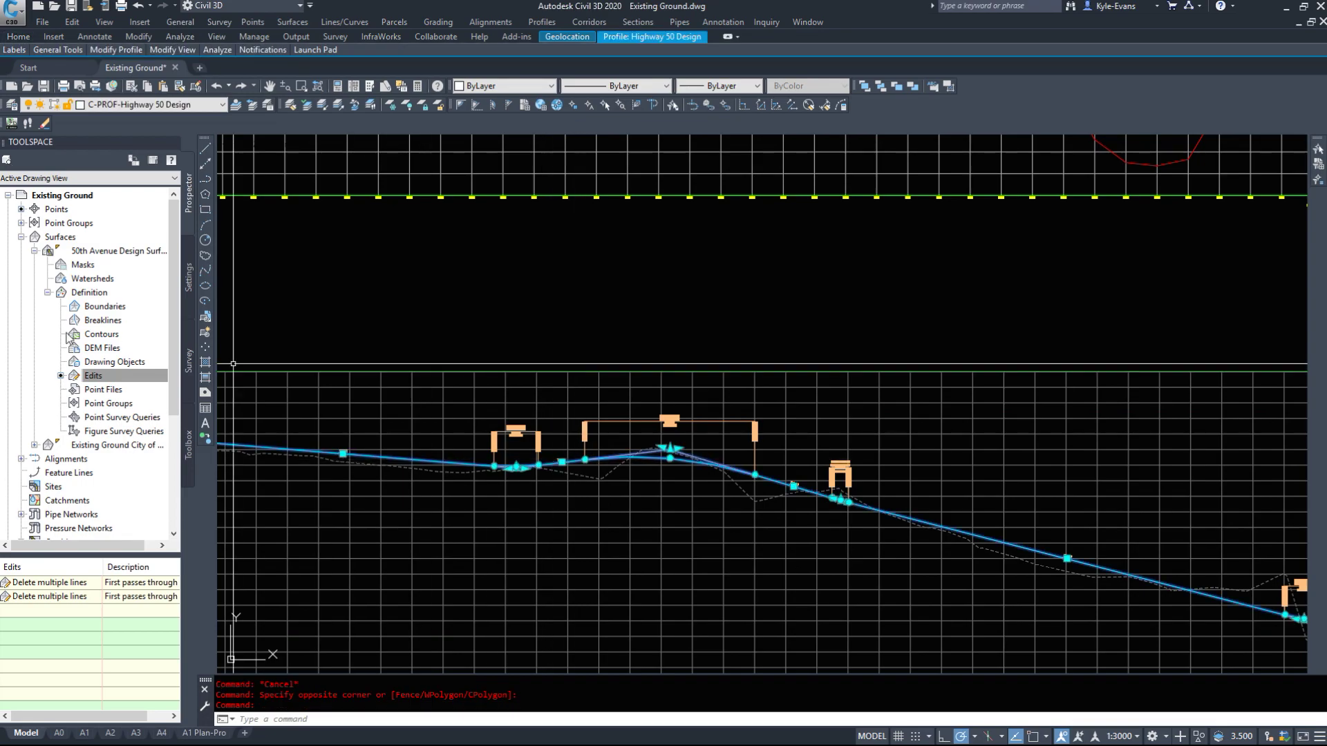
pyautogui.click(33, 250)
pyautogui.doubleClick(32, 239)
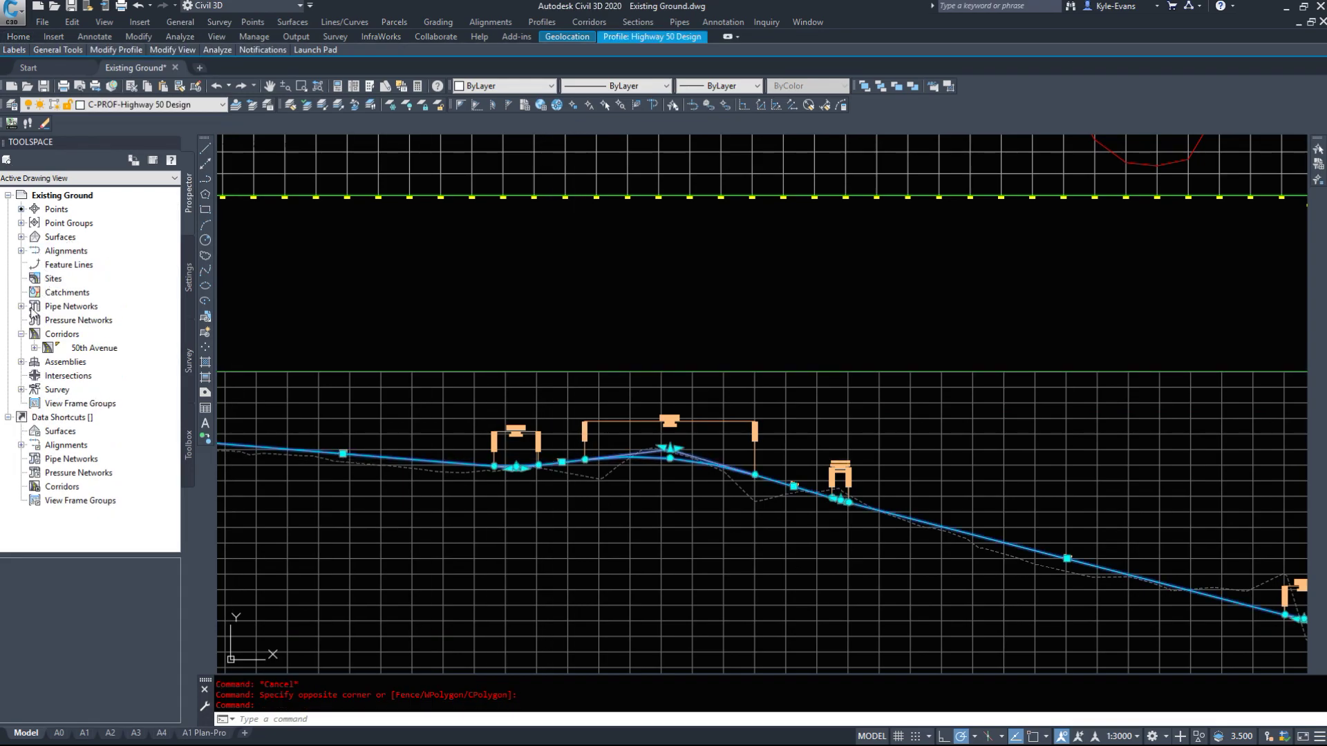
# Lower the design profile's sag PVI at station 2+034.218 to about elevation 1113.195, close to existing ground.
pyautogui.scroll(-5, 514, 428)
pyautogui.scroll(5, 533, 281)
pyautogui.press('Escape')
pyautogui.moveTo(636, 373); pyautogui.dragTo(759, 543, button='middle')
pyautogui.scroll(2, 637, 635)
pyautogui.moveTo(512, 591); pyautogui.dragTo(658, 581, button='middle')
pyautogui.click(605, 551)
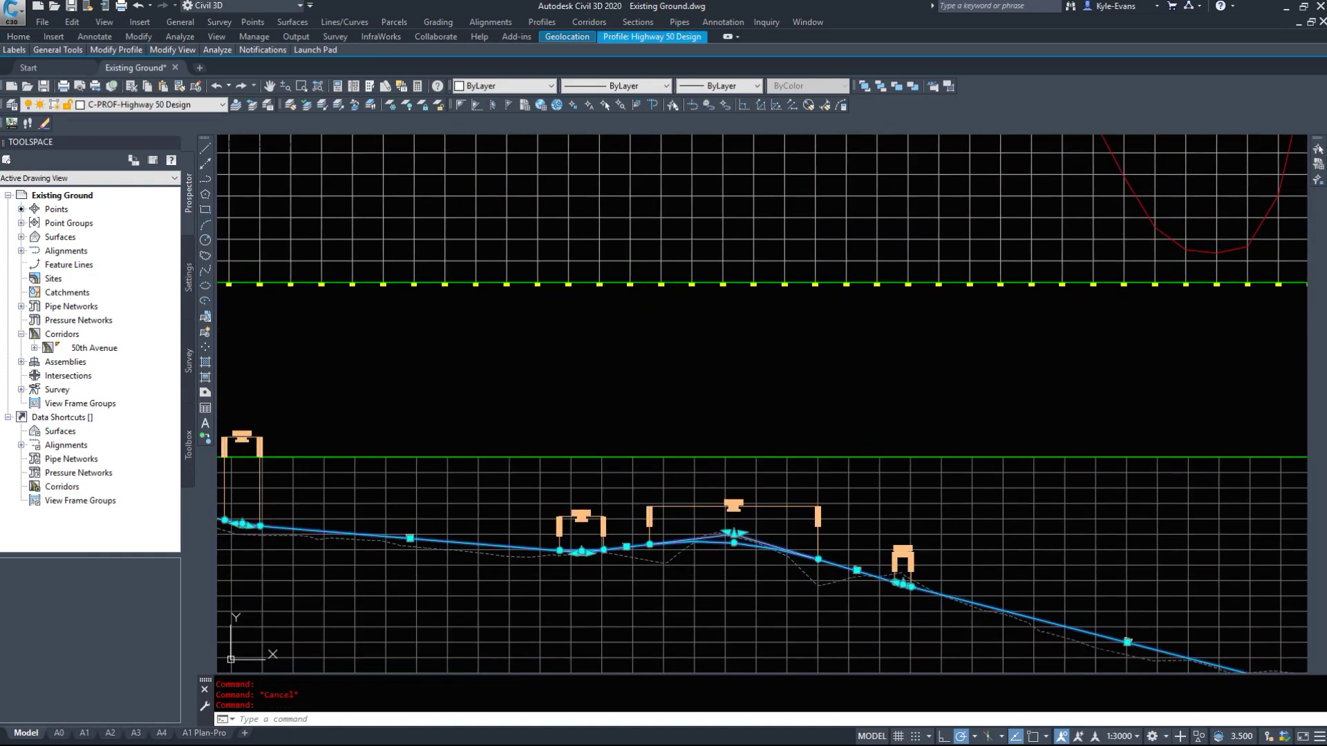
pyautogui.scroll(4, 581, 560)
pyautogui.click(587, 513)
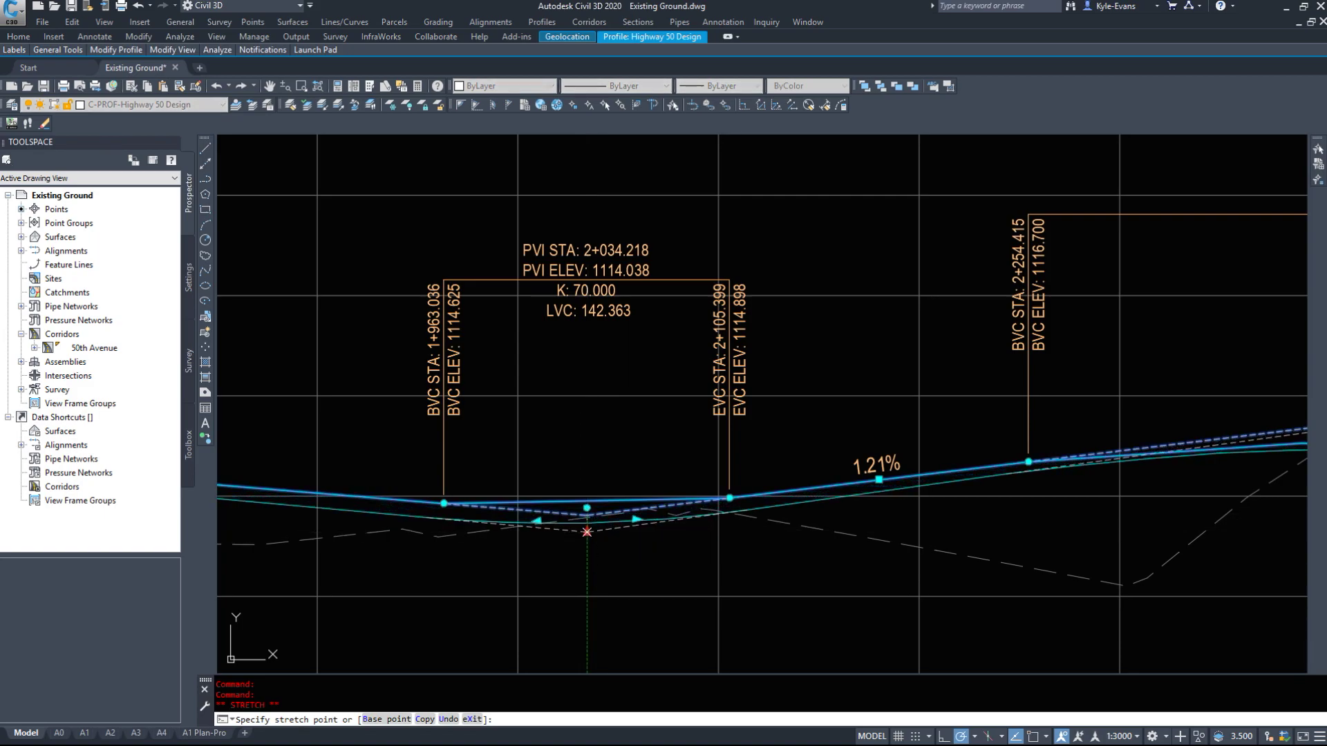
pyautogui.click(587, 532)
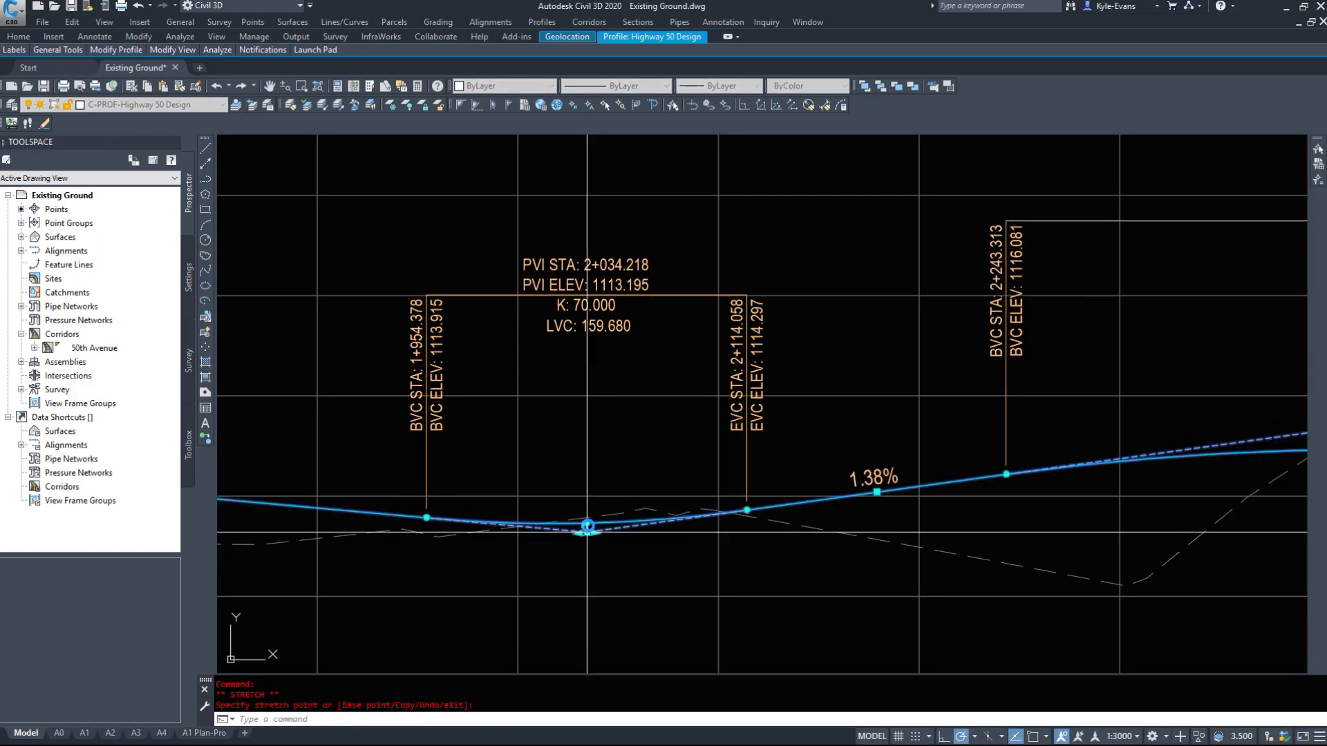
pyautogui.scroll(-7, 562, 636)
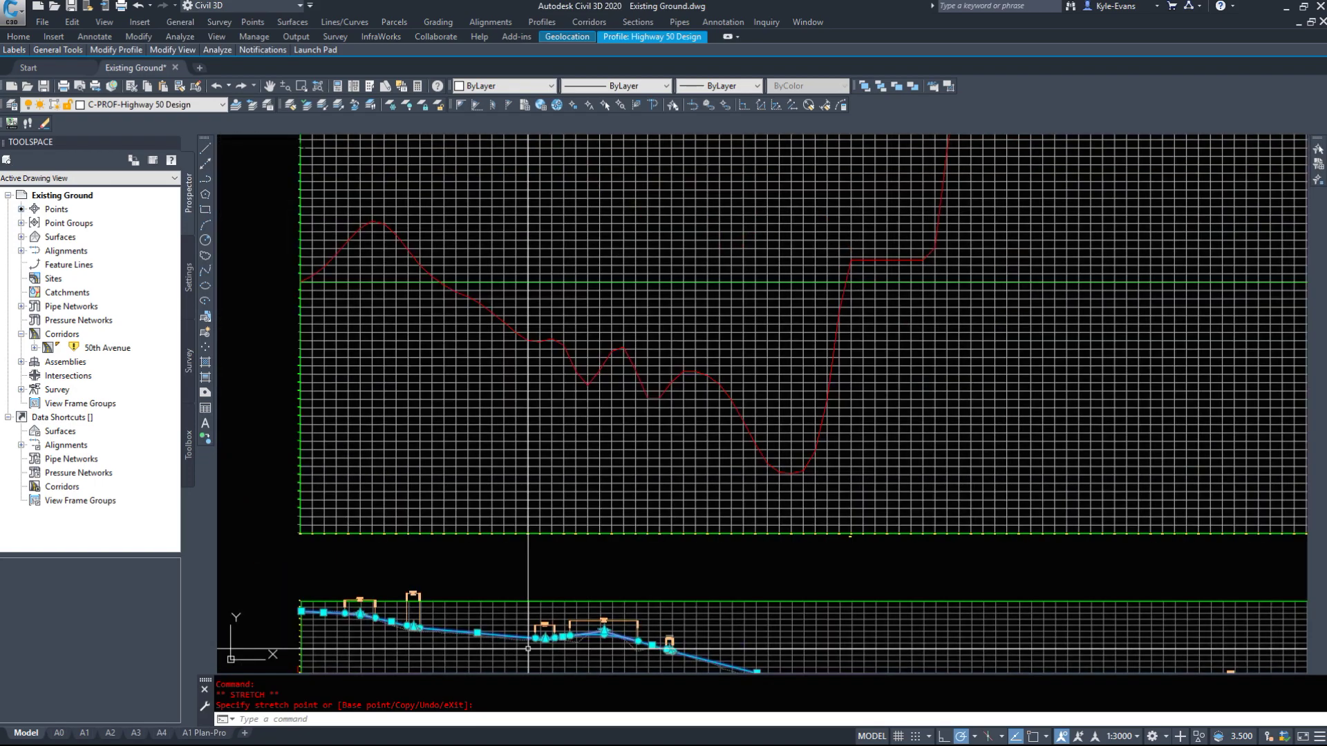
pyautogui.moveTo(451, 406); pyautogui.dragTo(495, 364, button='middle')
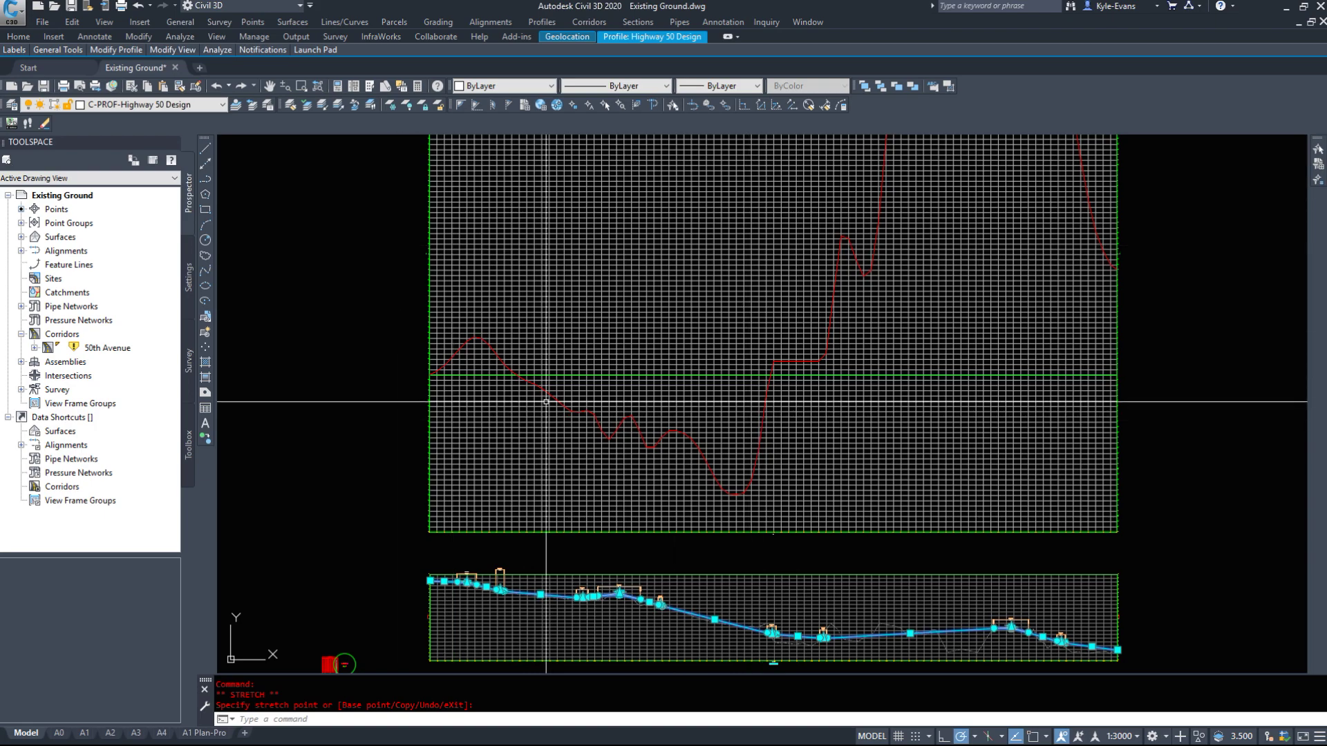
pyautogui.press('Escape')
pyautogui.press('Escape')
# Move the design profile's neighbouring crest PVI to about station 2+527.296, elevation 1118.293.
pyautogui.scroll(2, 608, 546)
pyautogui.click(625, 554)
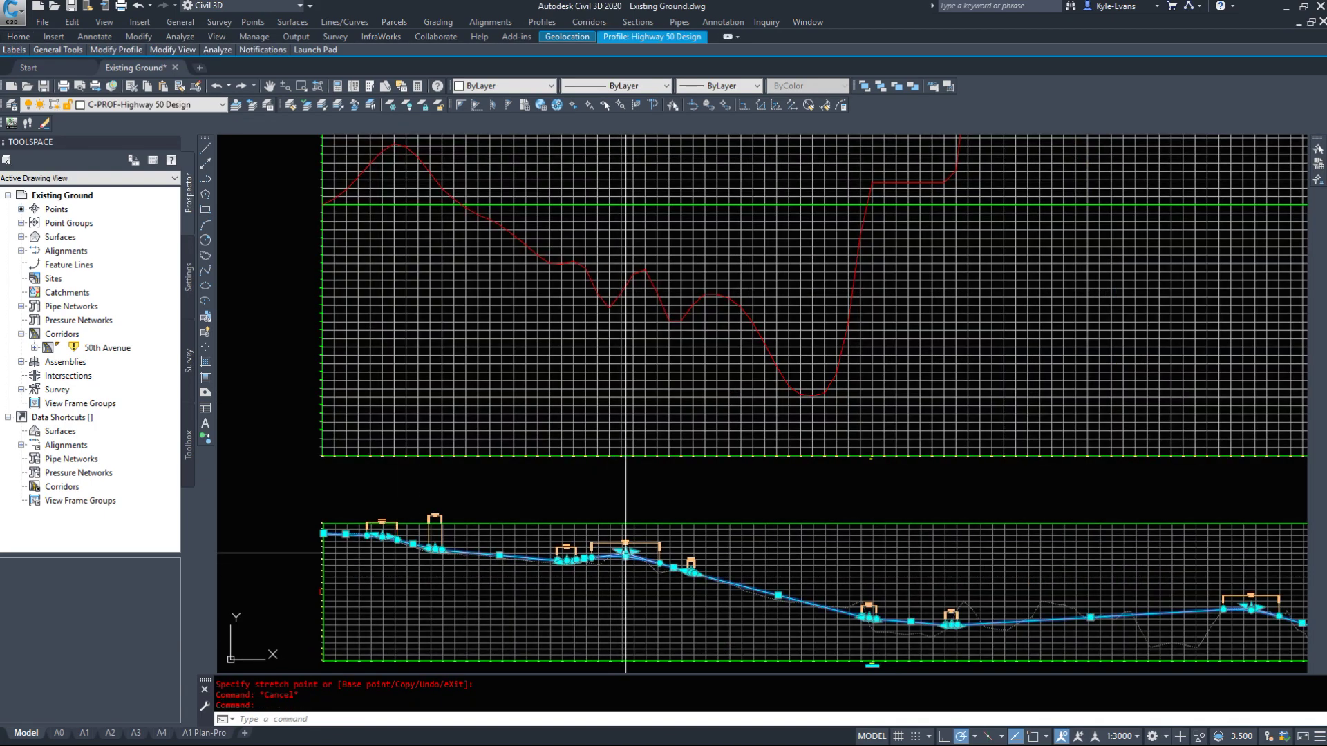
pyautogui.scroll(10, 627, 557)
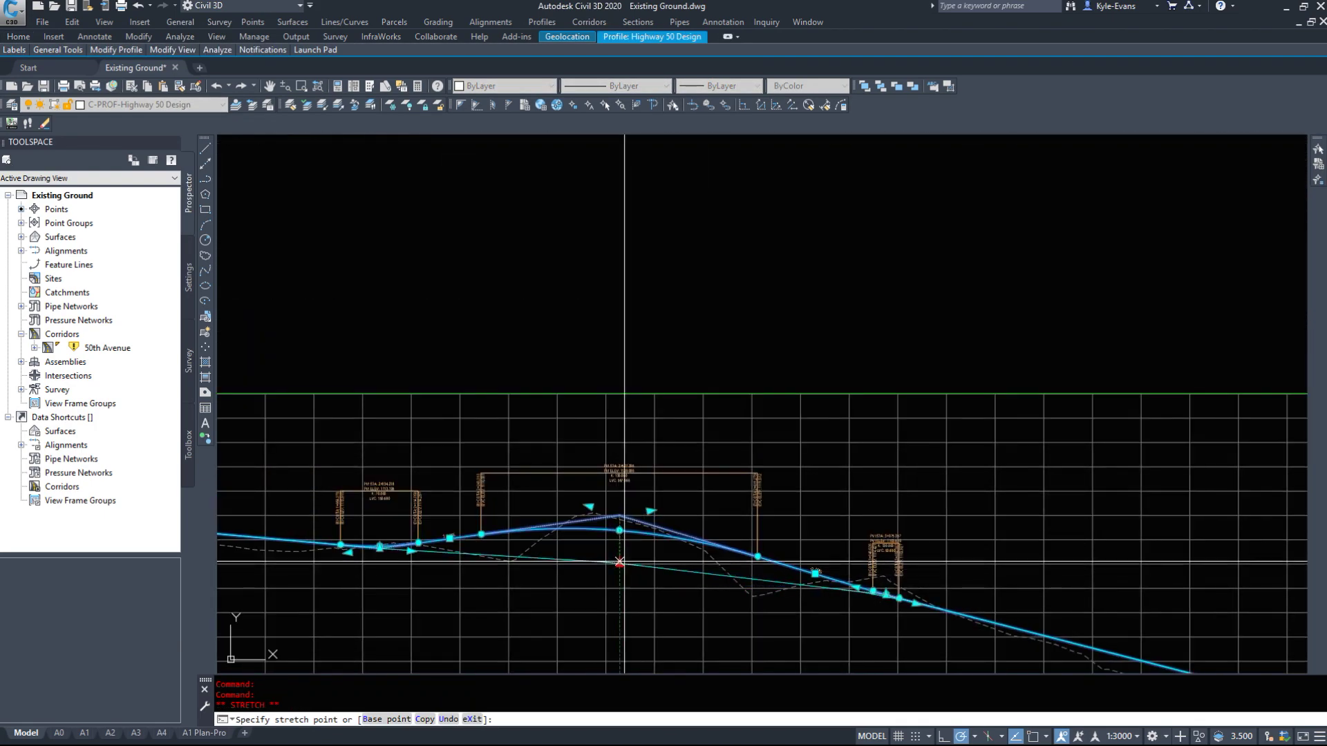
pyautogui.press('Escape')
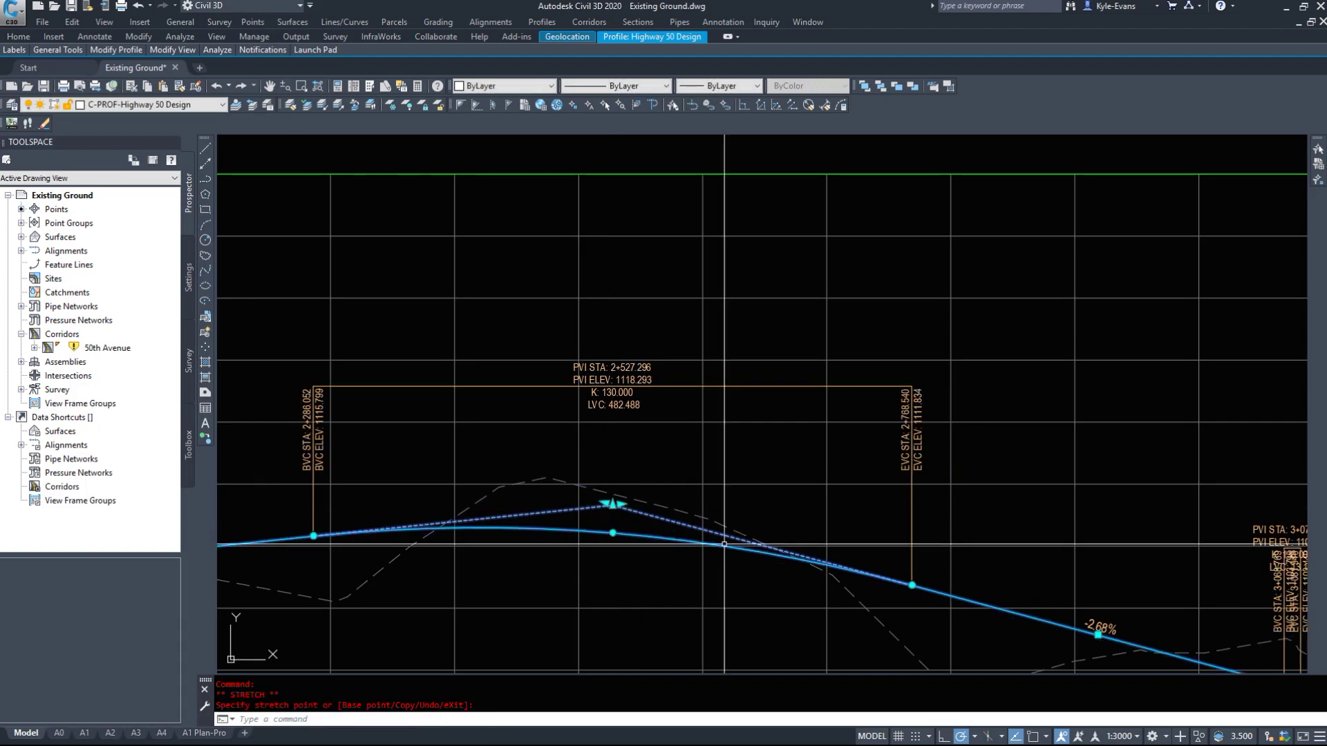
pyautogui.scroll(-10, 698, 551)
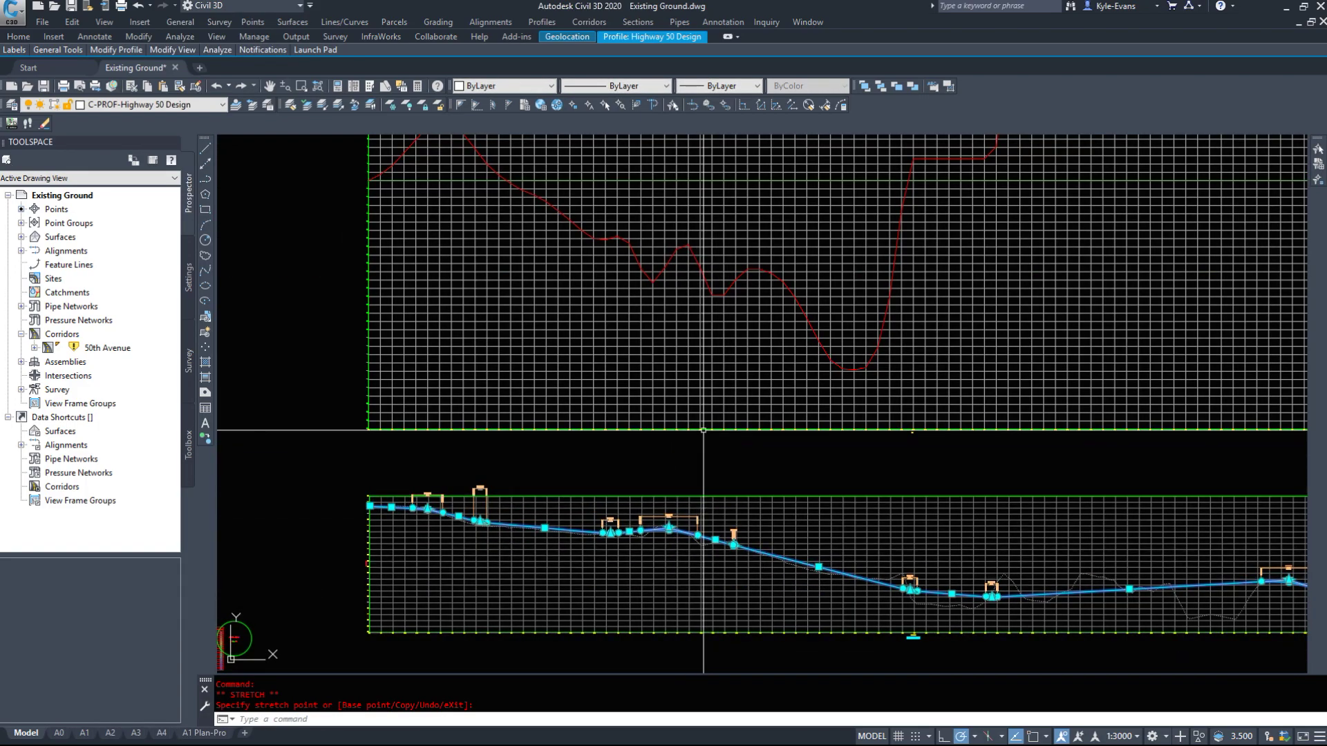
pyautogui.moveTo(695, 438); pyautogui.dragTo(509, 435, button='middle')
pyautogui.press('Escape')
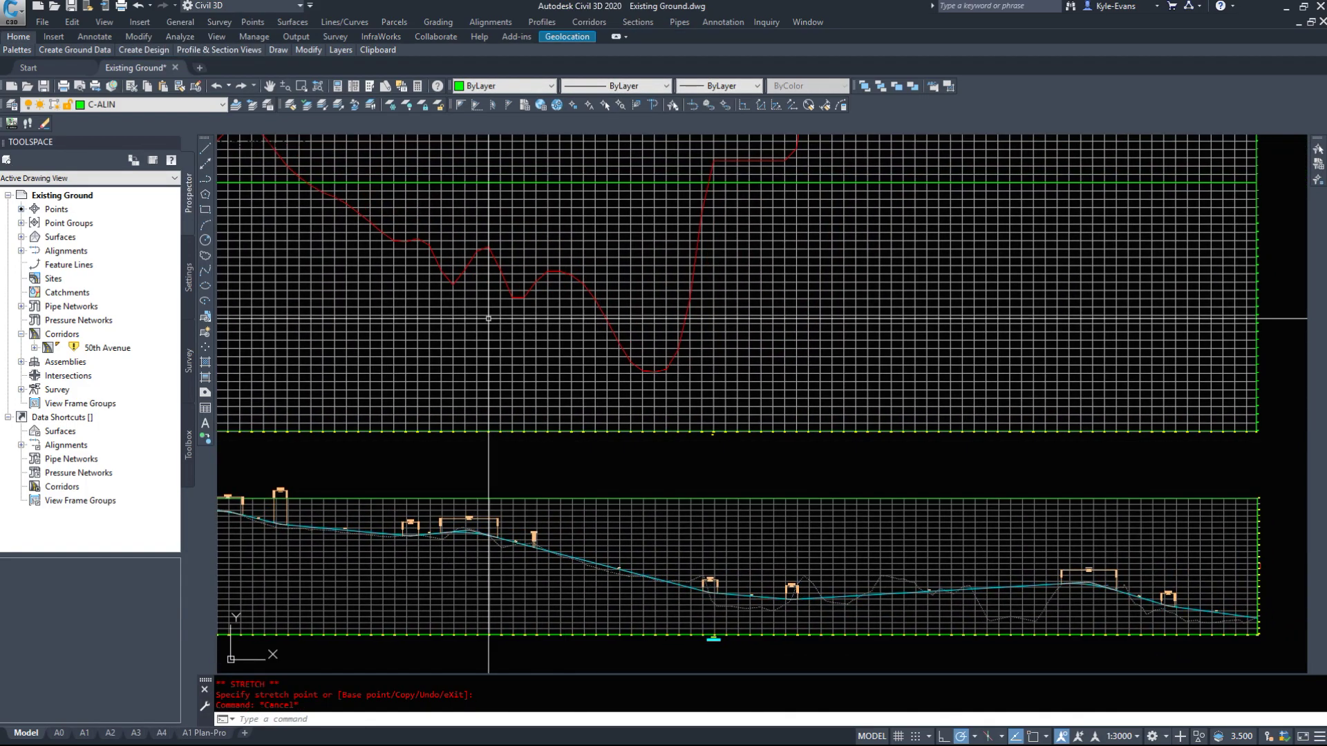
# Set the 50th Avenue corridor to rebuild automatically, and check the updated mass haul line against the profile.
pyautogui.rightClick(114, 349)
pyautogui.click(160, 402)
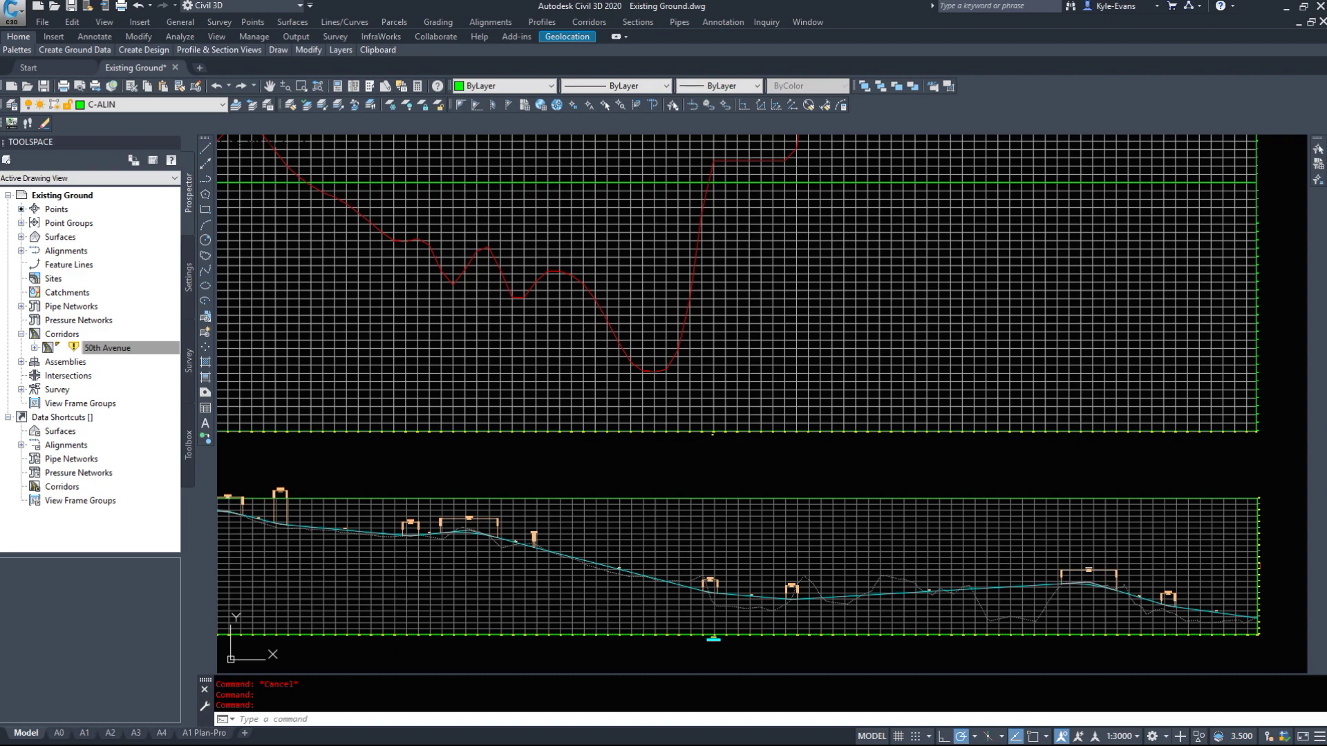
pyautogui.moveTo(439, 306)
pyautogui.mouseDown(button='middle')
pyautogui.moveTo(515, 359)
pyautogui.moveTo(695, 441)
pyautogui.mouseUp(button='middle')
pyautogui.moveTo(794, 504); pyautogui.dragTo(565, 444, button='middle')
pyautogui.press('Escape')
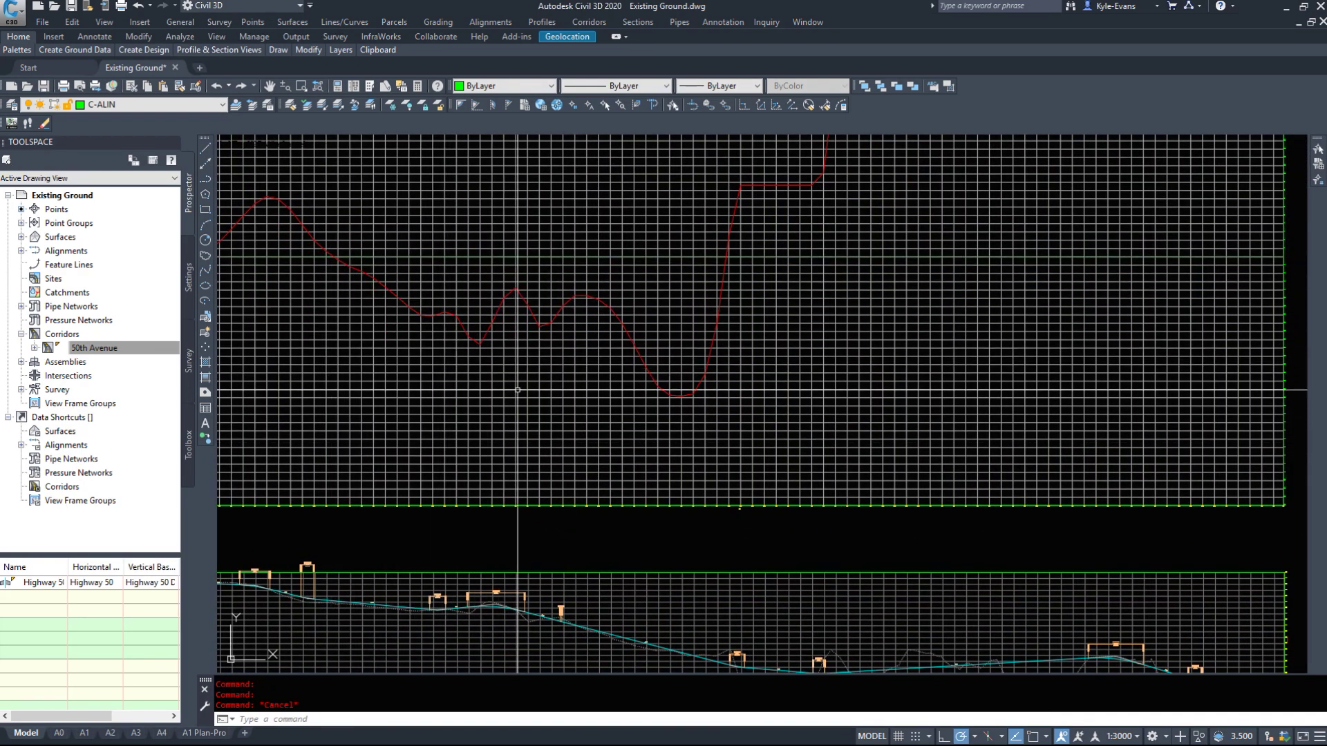
# Lower the crest PVI at station 2+527.296 slightly, and check the updated mass haul line.
pyautogui.moveTo(510, 525); pyautogui.dragTo(533, 487, button='middle')
pyautogui.scroll(8, 533, 488)
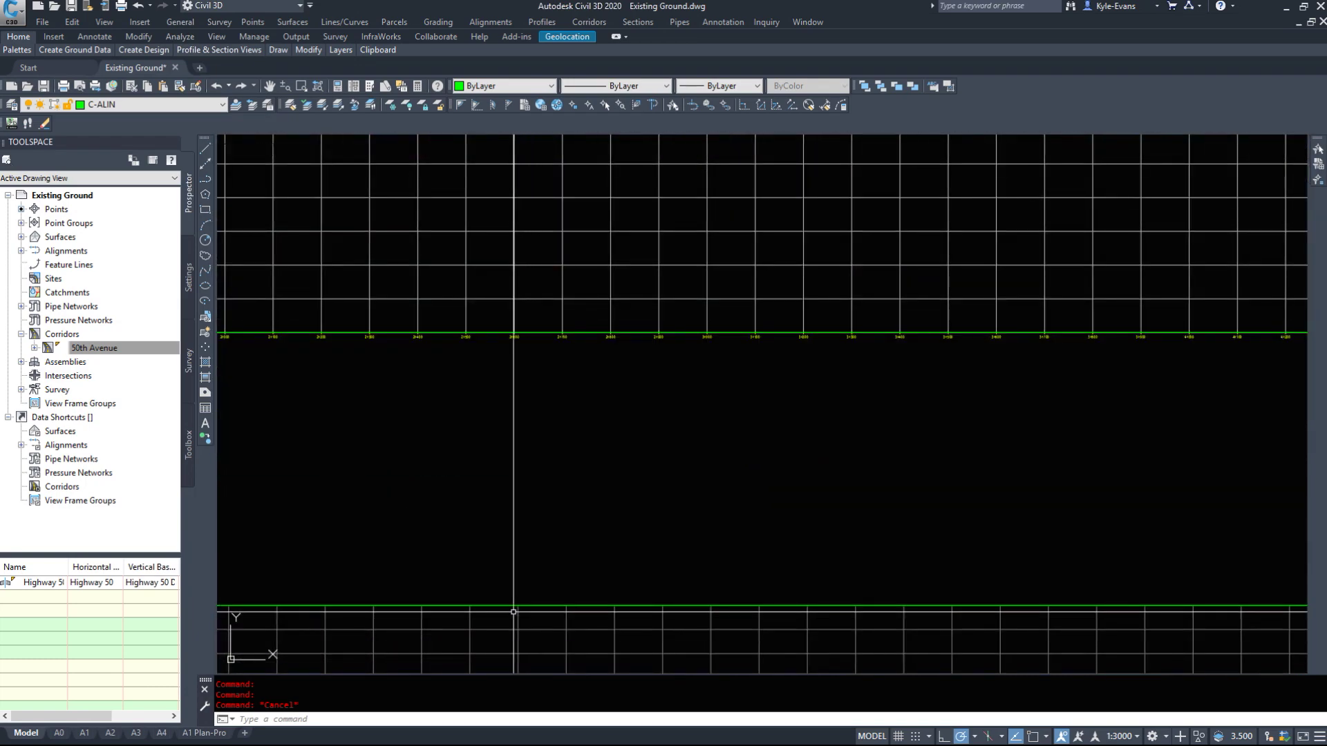
pyautogui.click(596, 450)
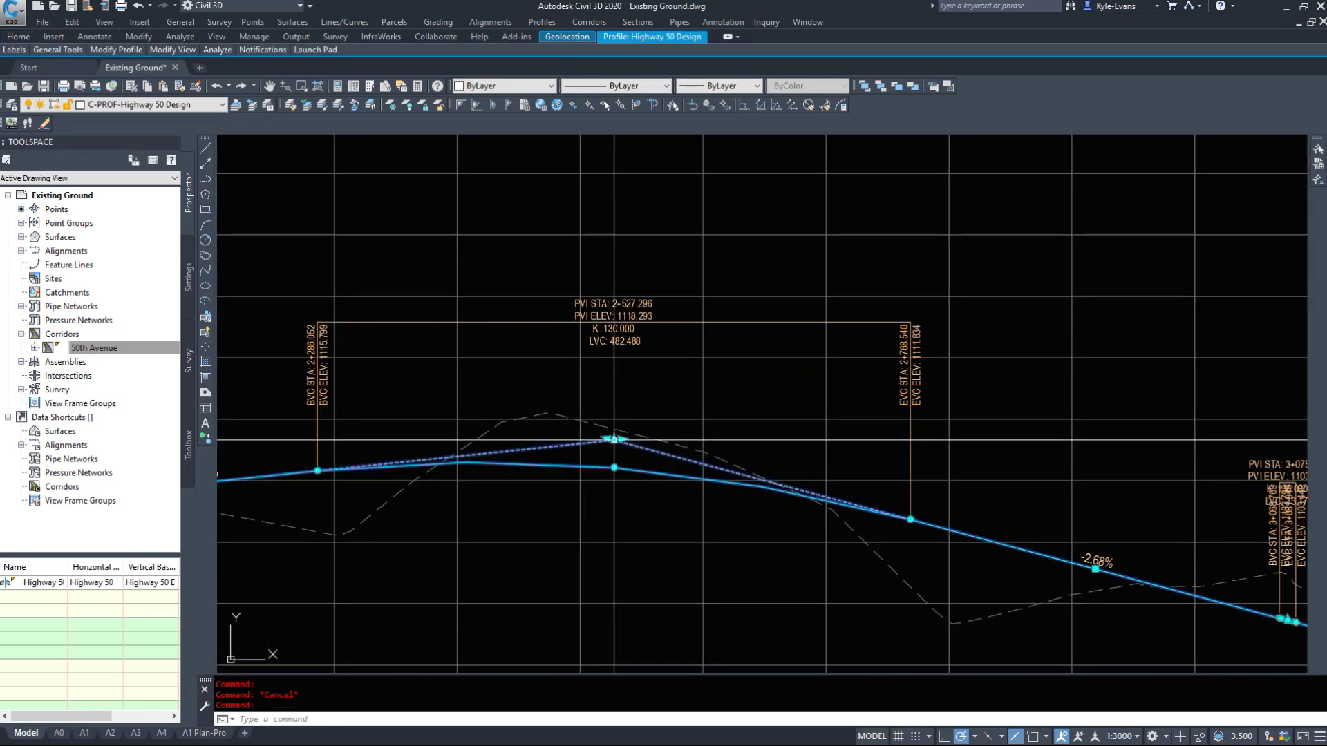
pyautogui.click(614, 438)
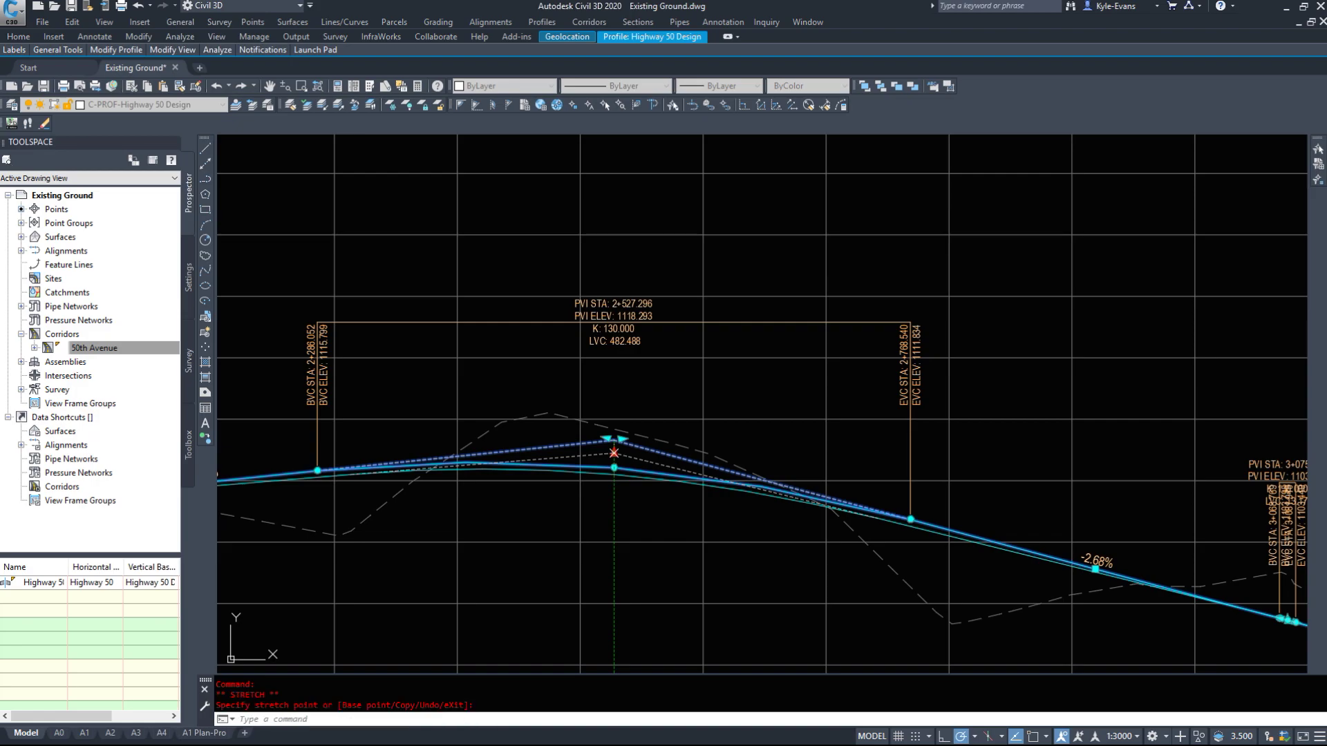
pyautogui.scroll(-8, 528, 313)
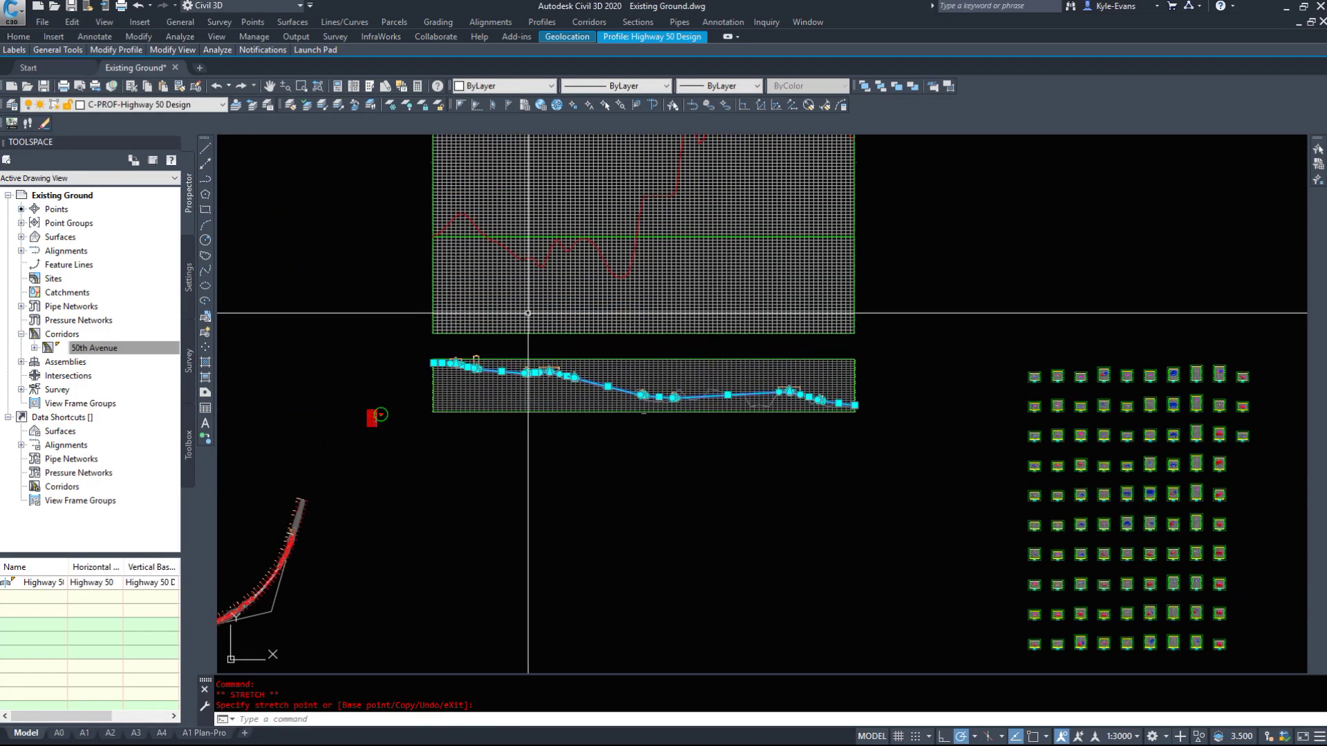
pyautogui.press('Escape')
pyautogui.moveTo(646, 232); pyautogui.dragTo(548, 295, button='middle')
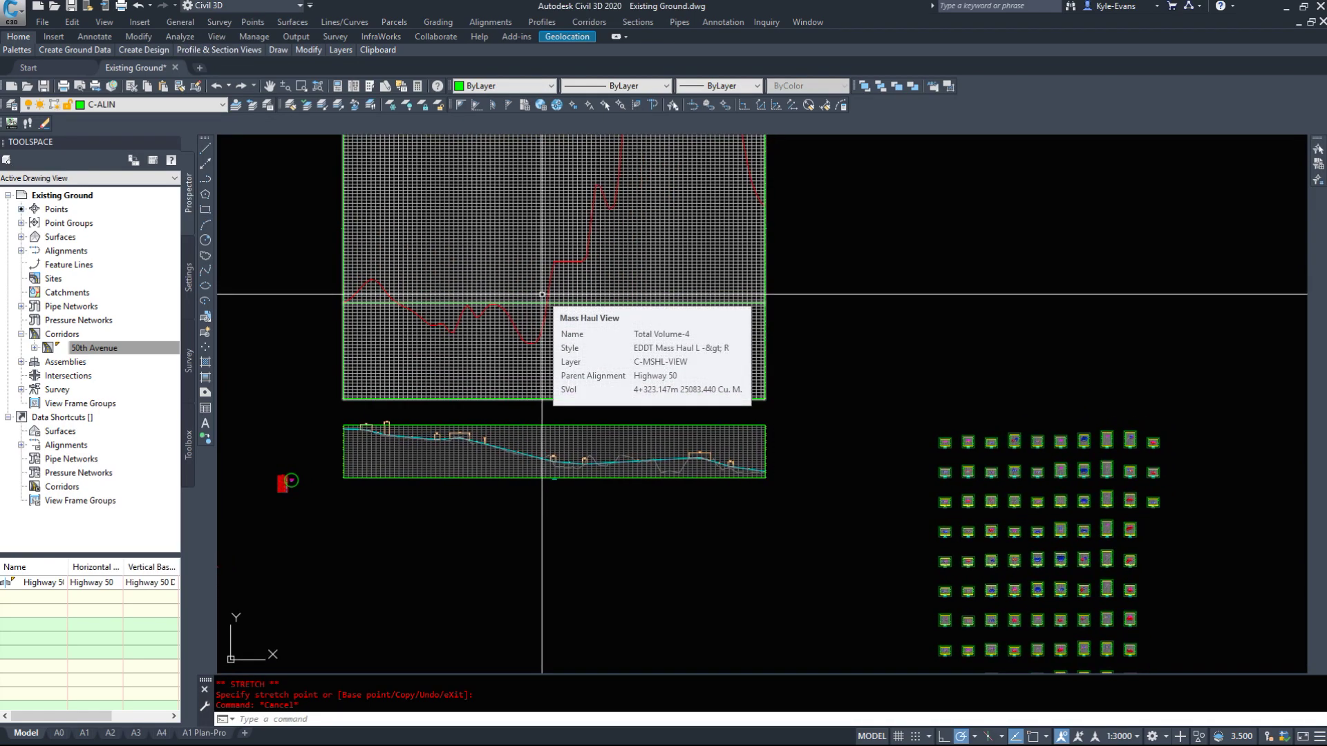
pyautogui.scroll(6, 587, 453)
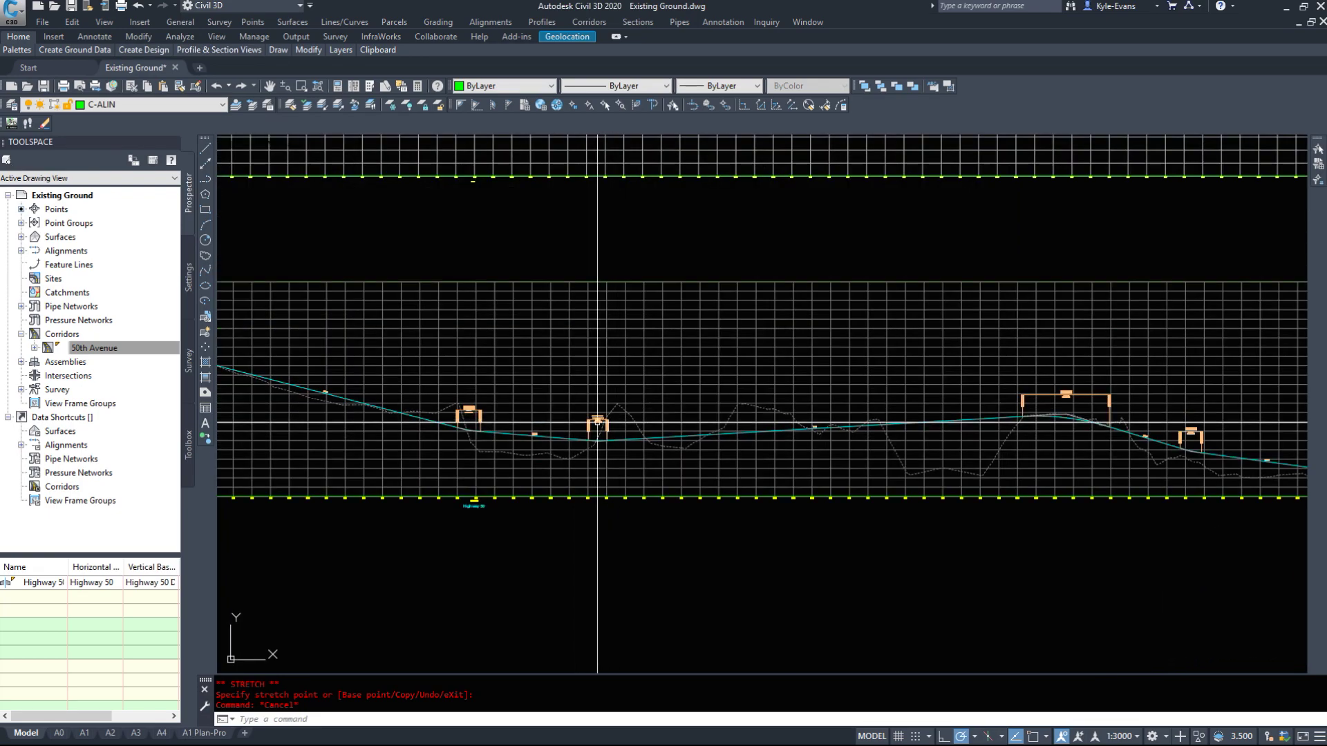
pyautogui.scroll(2, 456, 446)
pyautogui.click(350, 451)
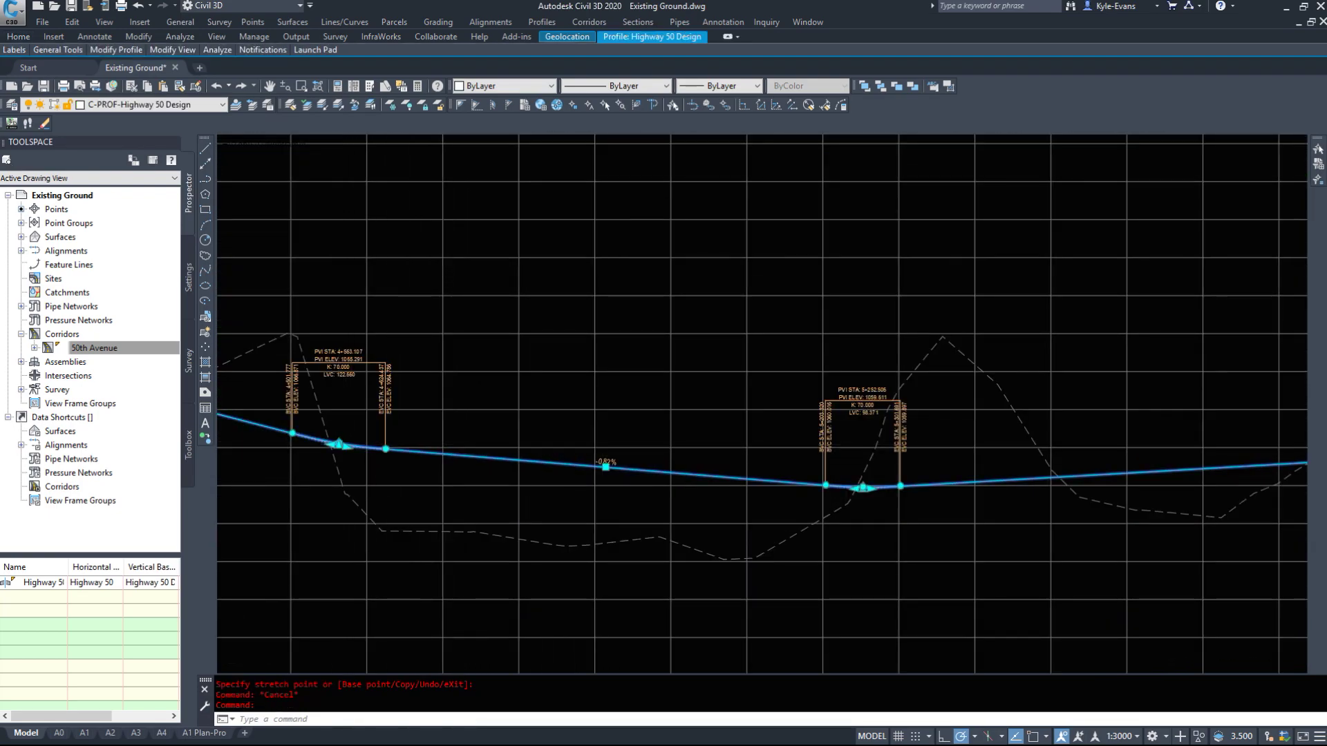
pyautogui.scroll(4, 337, 445)
pyautogui.click(312, 409)
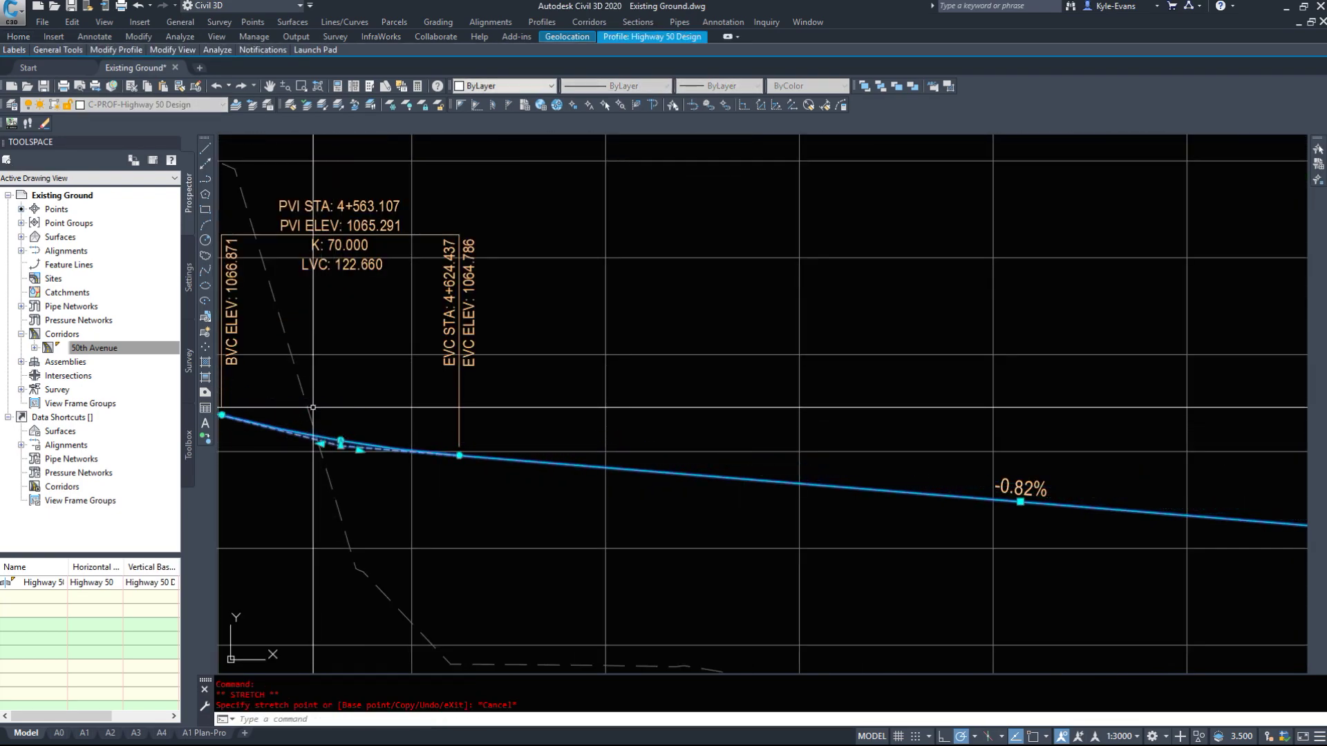
pyautogui.press('Escape')
# Examine the corridor in plan, comparing the stretches with deleted surface triangles to those still covered by the design surface.
pyautogui.scroll(-10, 760, 470)
pyautogui.scroll(8, 686, 489)
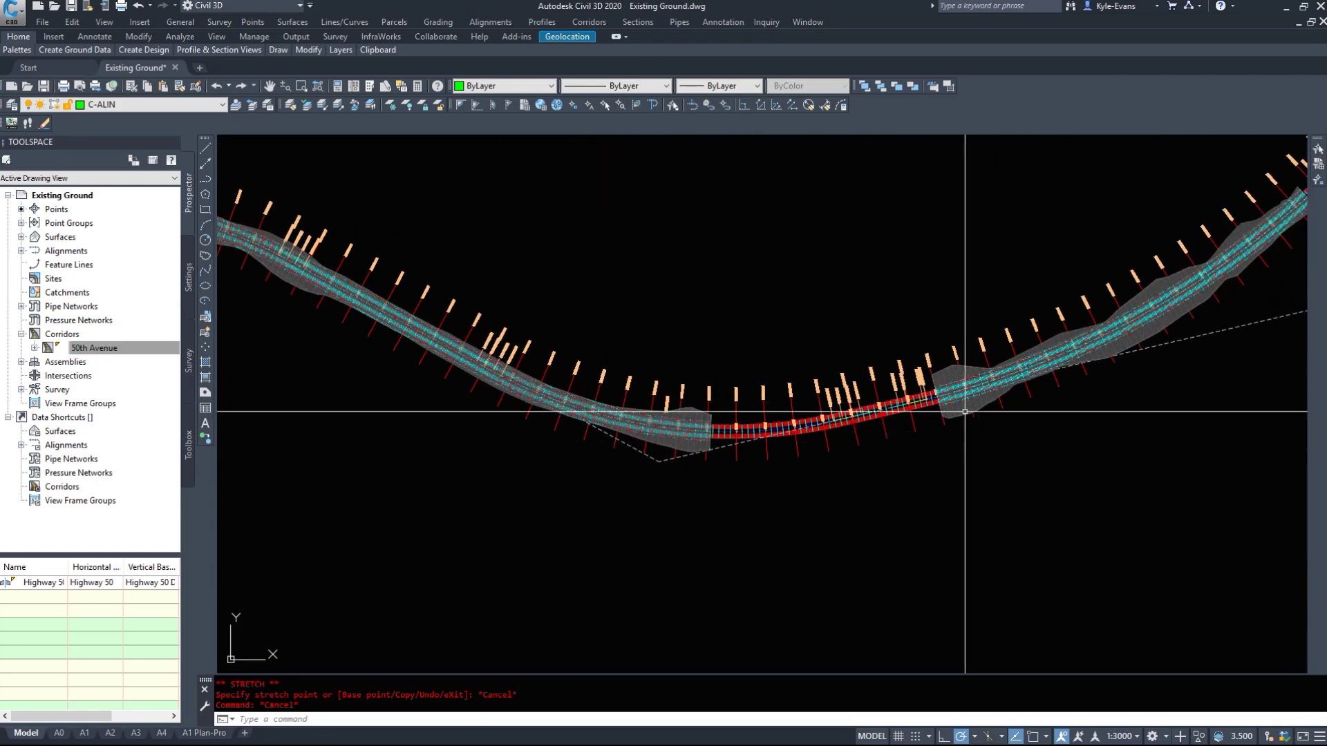
pyautogui.scroll(-6, 904, 389)
pyautogui.moveTo(904, 389); pyautogui.dragTo(670, 431, button='middle')
pyautogui.scroll(6, 663, 434)
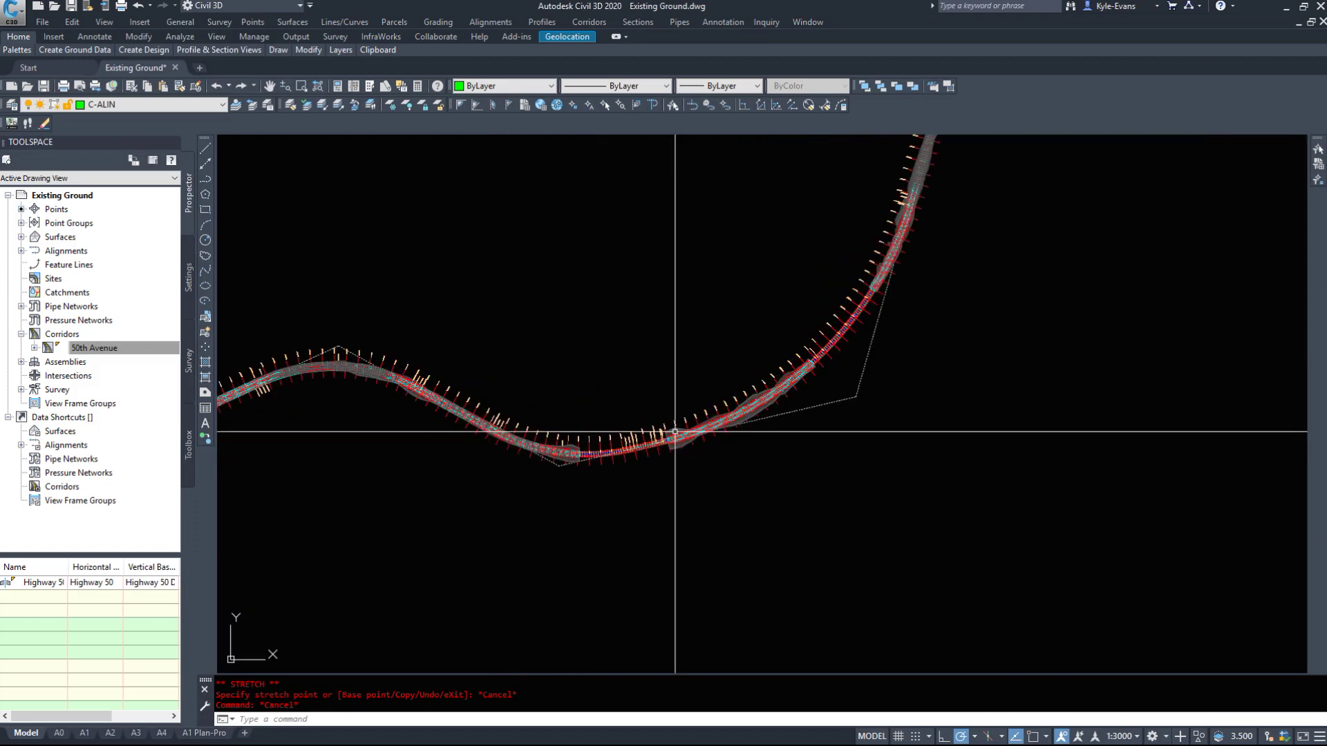
pyautogui.scroll(-8, 448, 436)
pyautogui.scroll(4, 458, 410)
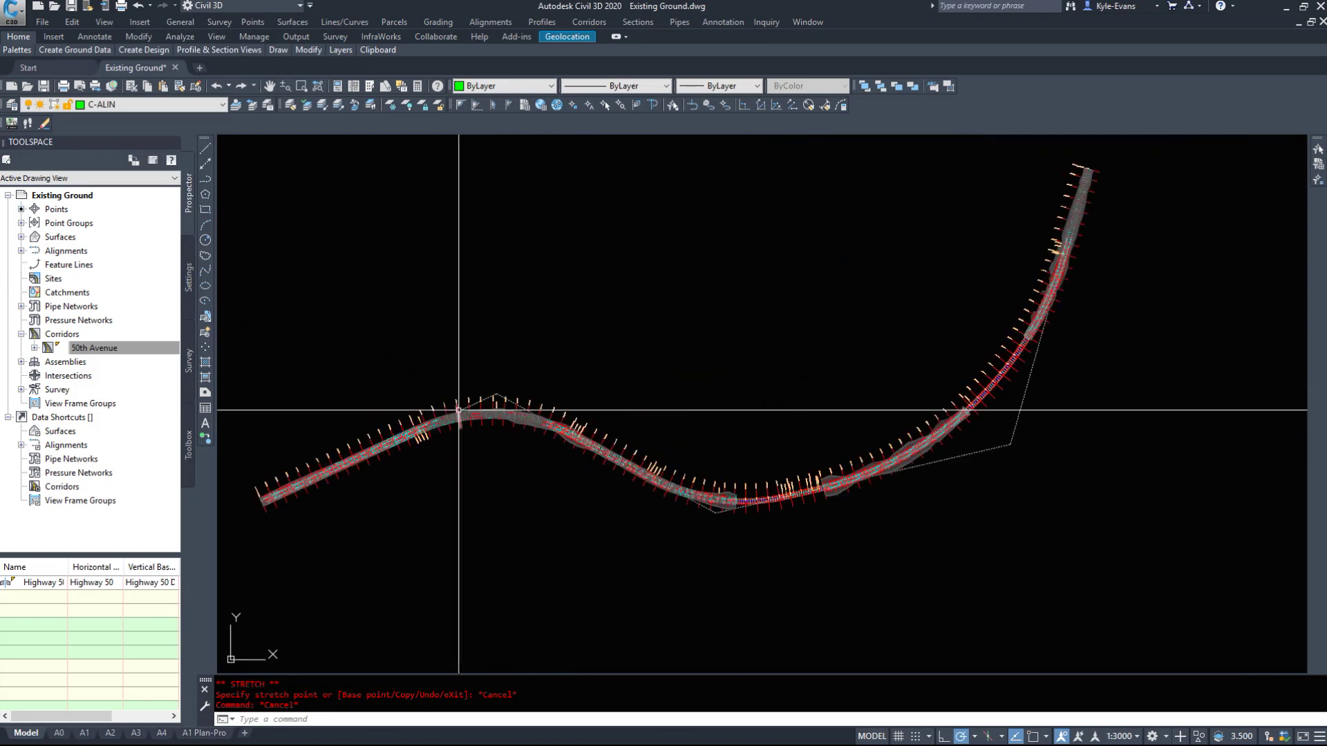
pyautogui.scroll(3, 509, 417)
pyautogui.scroll(-5, 510, 417)
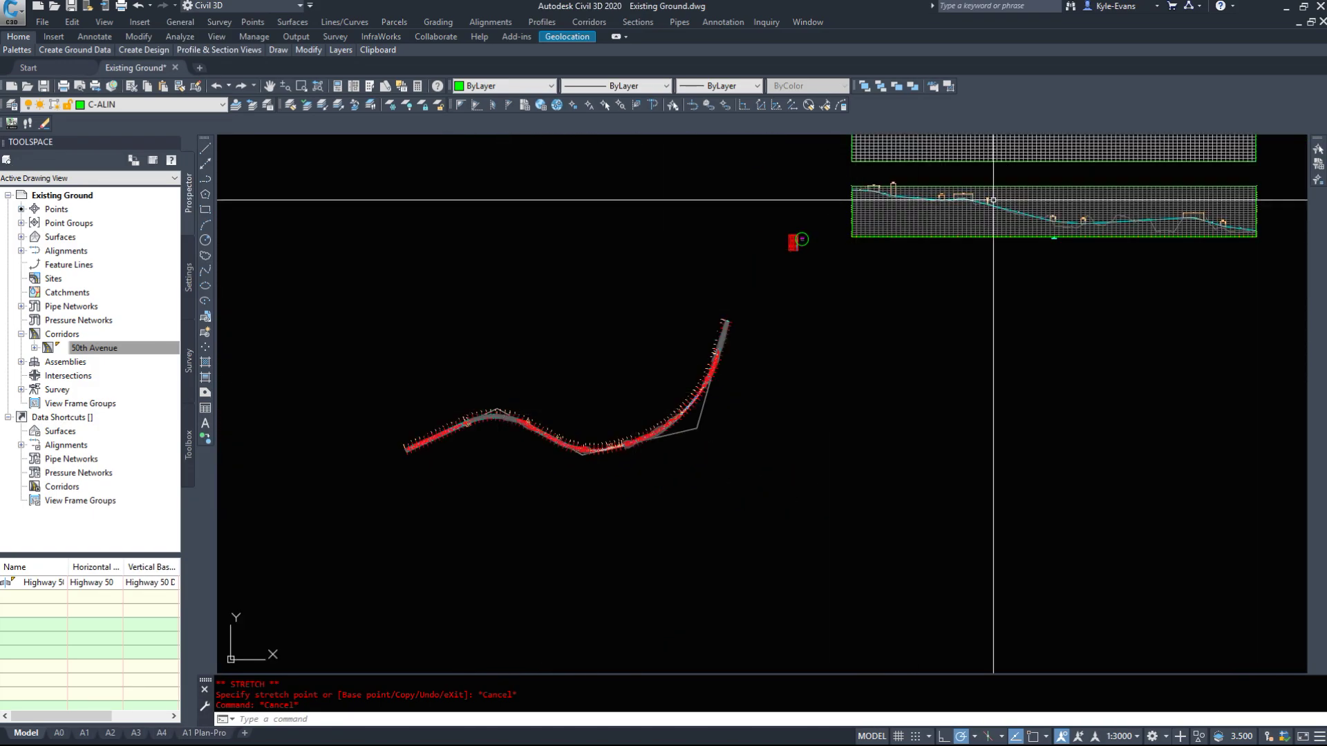
# Raise the design profile's PVI at station 4+563.107 above its original grade, and check the mass haul line.
pyautogui.scroll(2, 992, 198)
pyautogui.moveTo(992, 199); pyautogui.dragTo(720, 344, button='middle')
pyautogui.scroll(9, 912, 449)
pyautogui.click(913, 449)
pyautogui.click(876, 446)
pyautogui.click(864, 445)
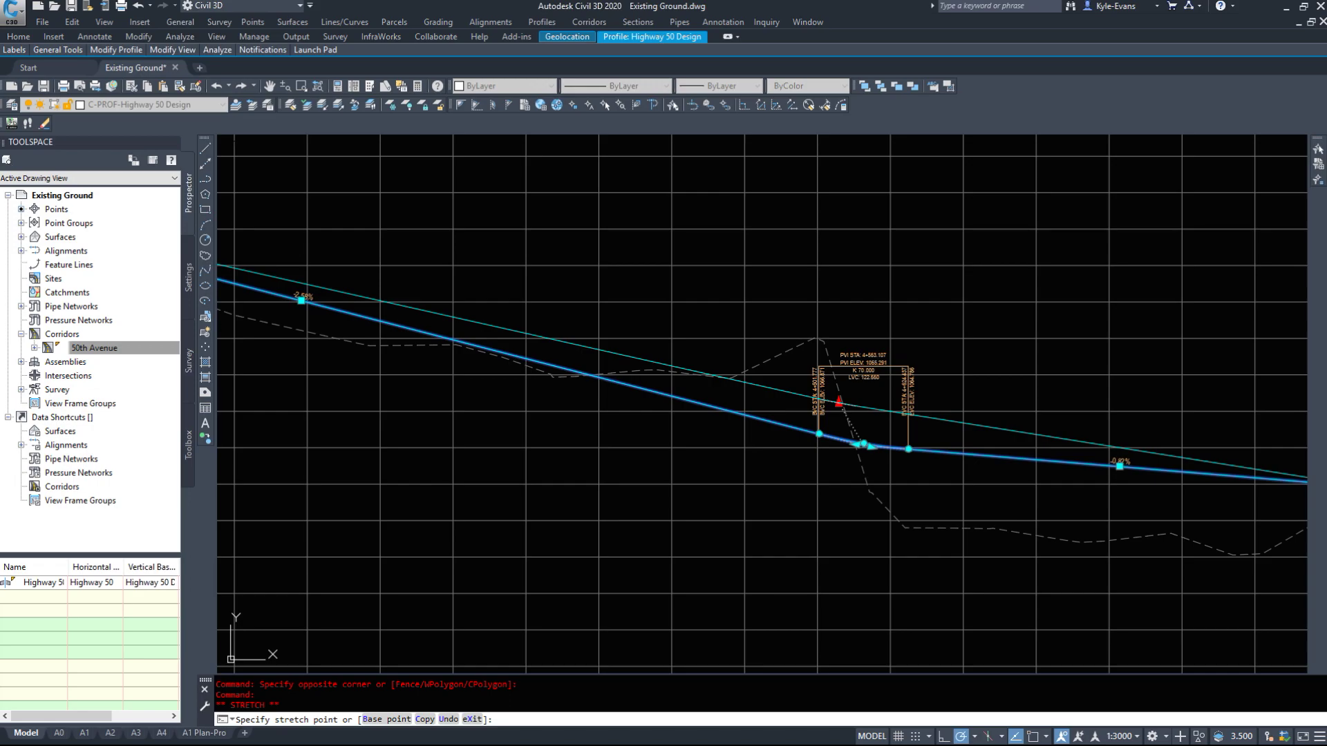
pyautogui.scroll(-6, 600, 415)
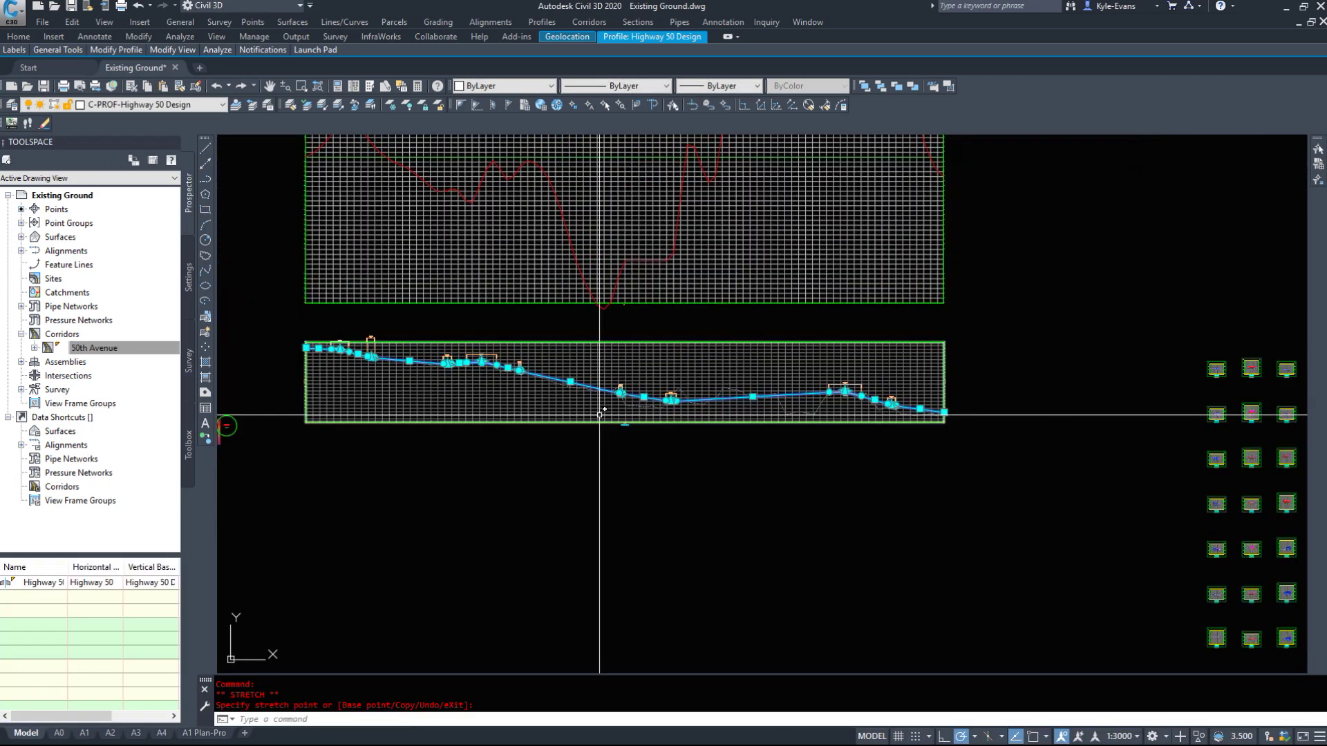
pyautogui.moveTo(591, 186); pyautogui.dragTo(614, 250, button='middle')
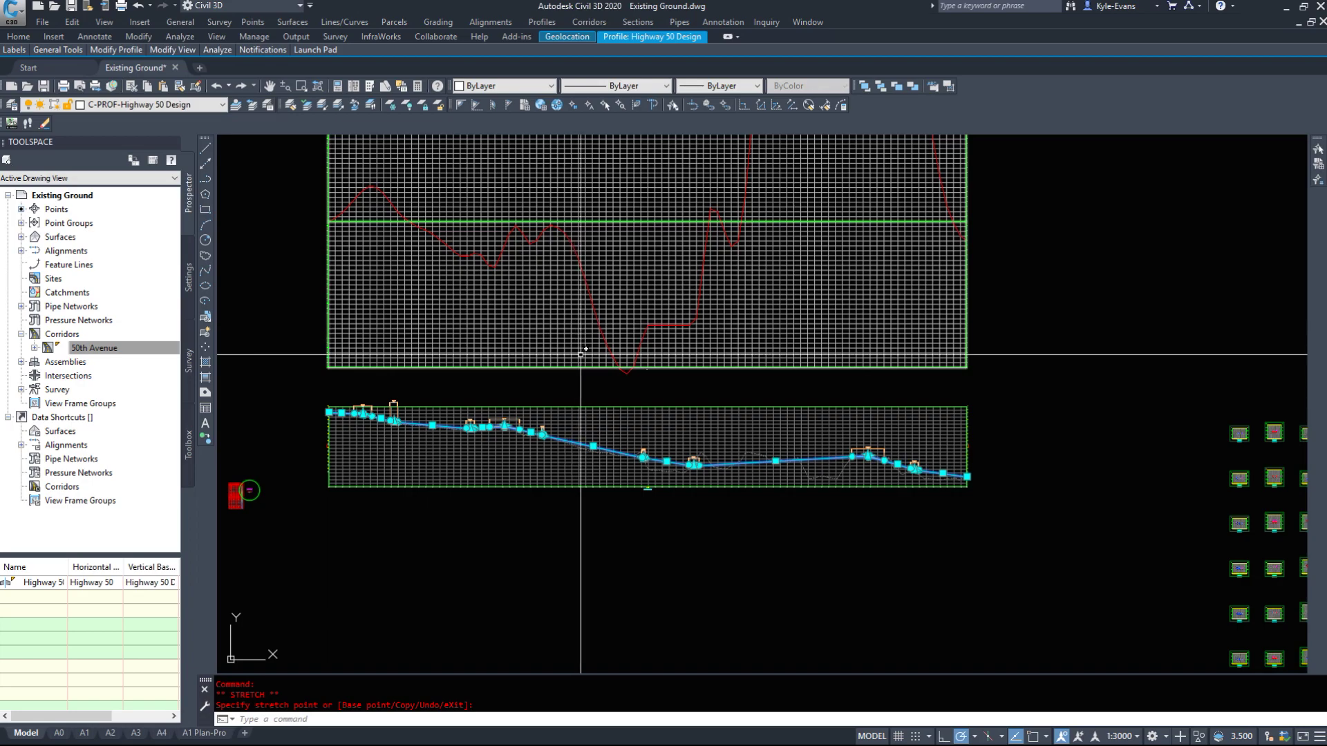
# Compare the flat stretch of the mass haul line with the corridor section in plan that lacks design surface.
pyautogui.scroll(-8, 587, 373)
pyautogui.scroll(10, 539, 418)
pyautogui.scroll(4, 526, 413)
pyautogui.scroll(-3, 509, 324)
pyautogui.scroll(4, 468, 424)
pyautogui.scroll(3, 415, 421)
pyautogui.scroll(-10, 453, 415)
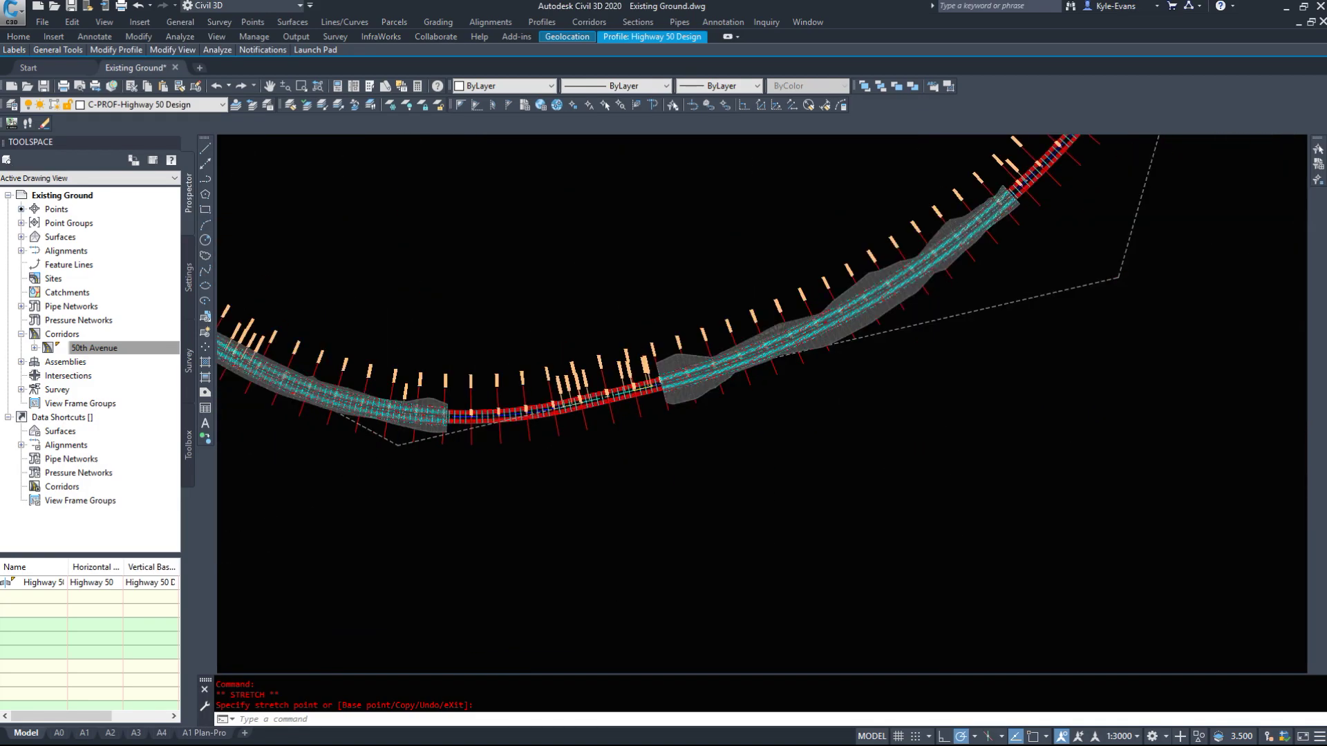
pyautogui.scroll(8, 830, 352)
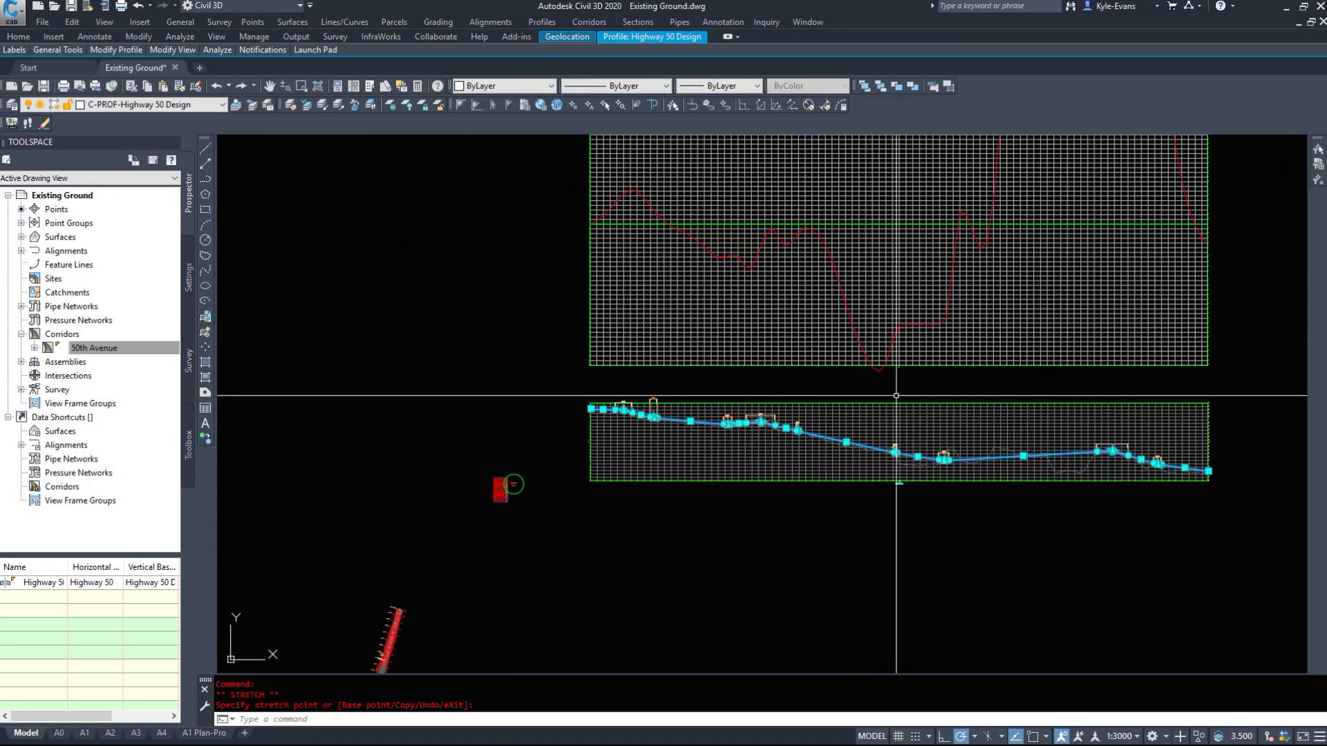
pyautogui.scroll(2, 713, 407)
# Lower the design profile's PVI at station 4+528.690 to elevation 1069.679, checking the mass haul line between adjustments.
pyautogui.scroll(-4, 714, 435)
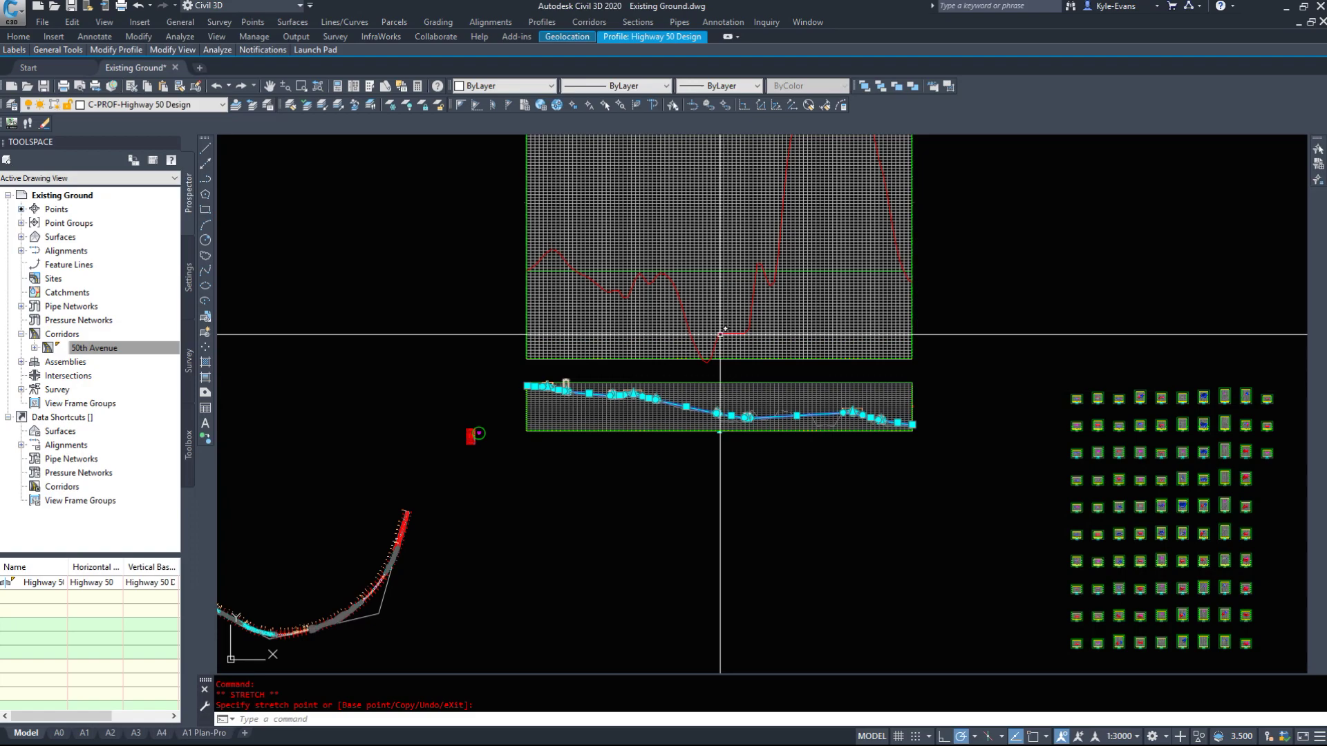
pyautogui.scroll(6, 709, 426)
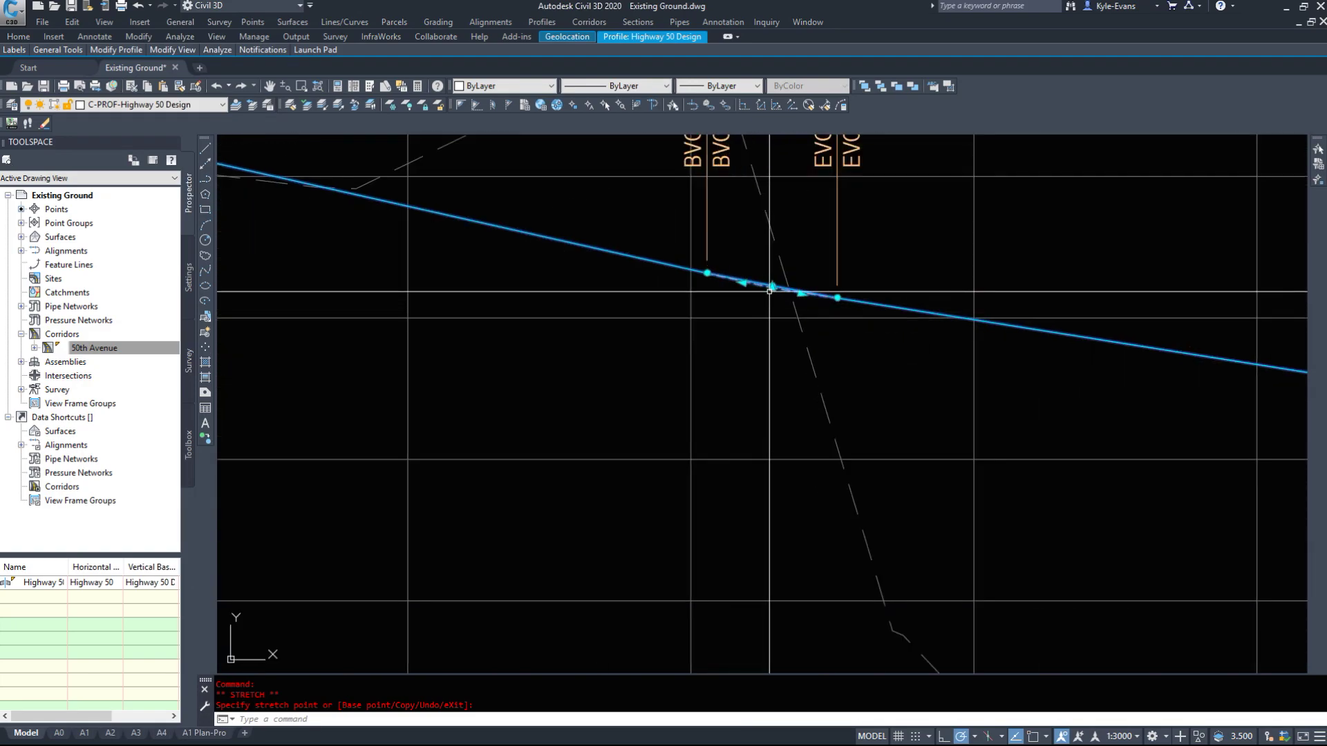
pyautogui.scroll(8, 771, 286)
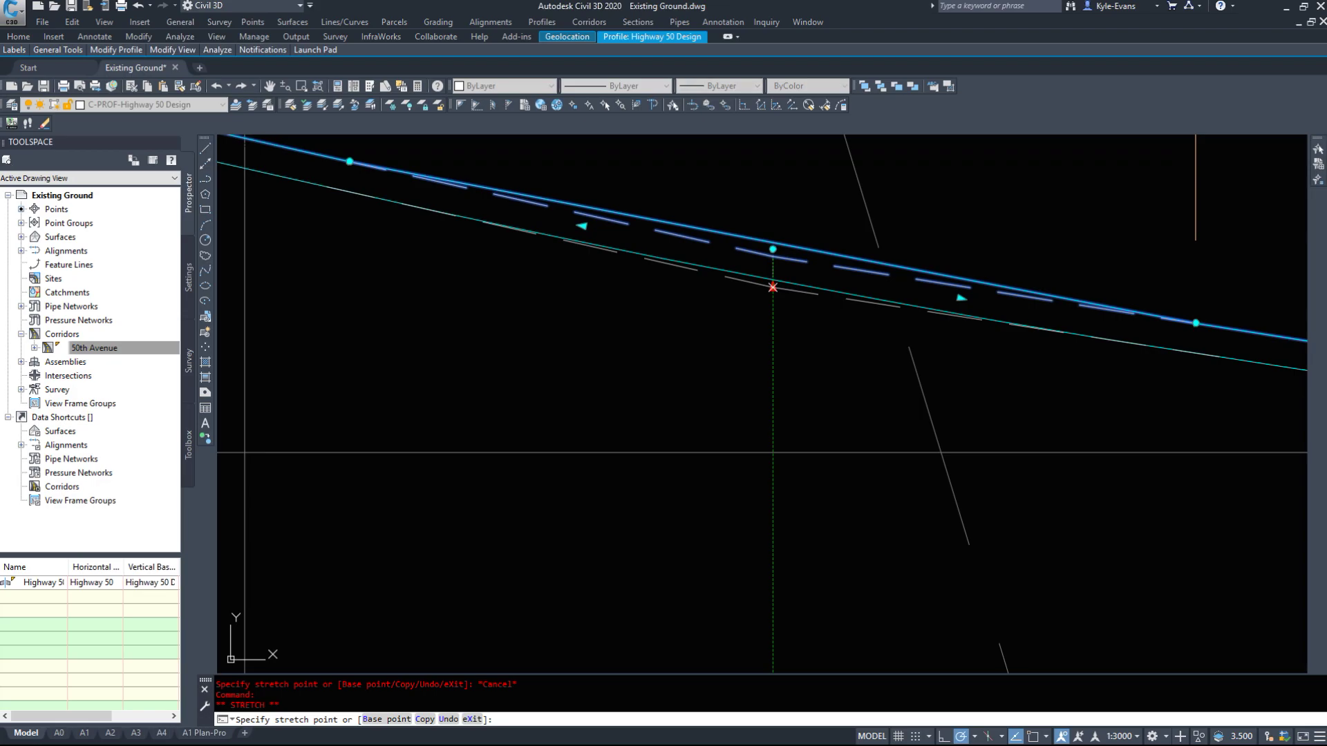
pyautogui.scroll(-8, 772, 452)
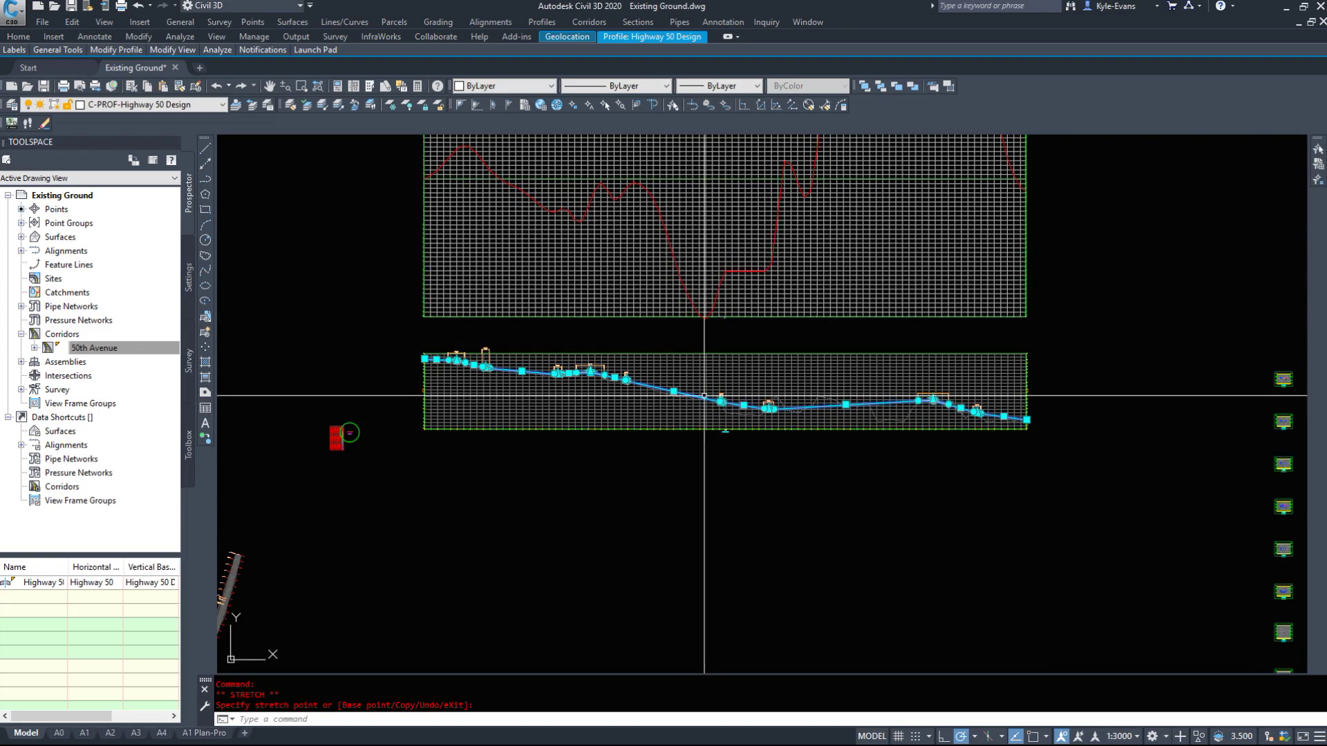
pyautogui.scroll(8, 720, 400)
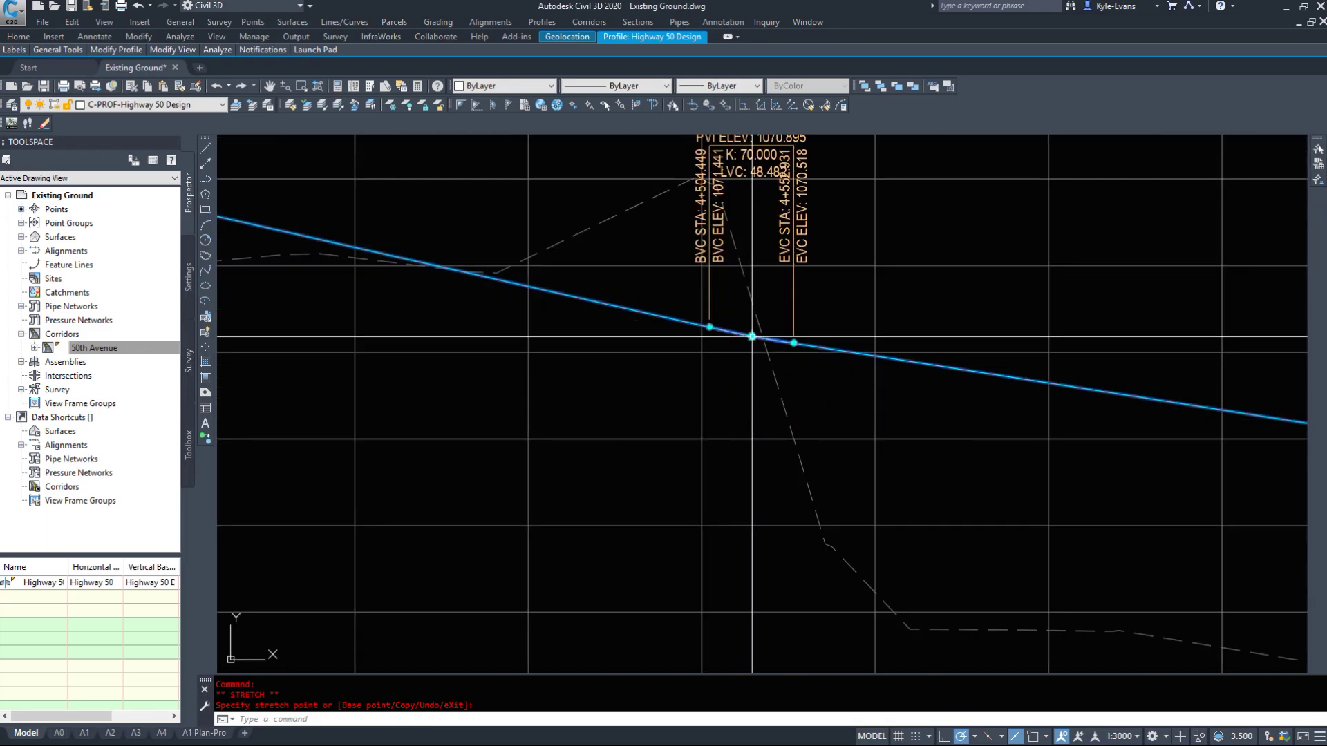
pyautogui.click(752, 336)
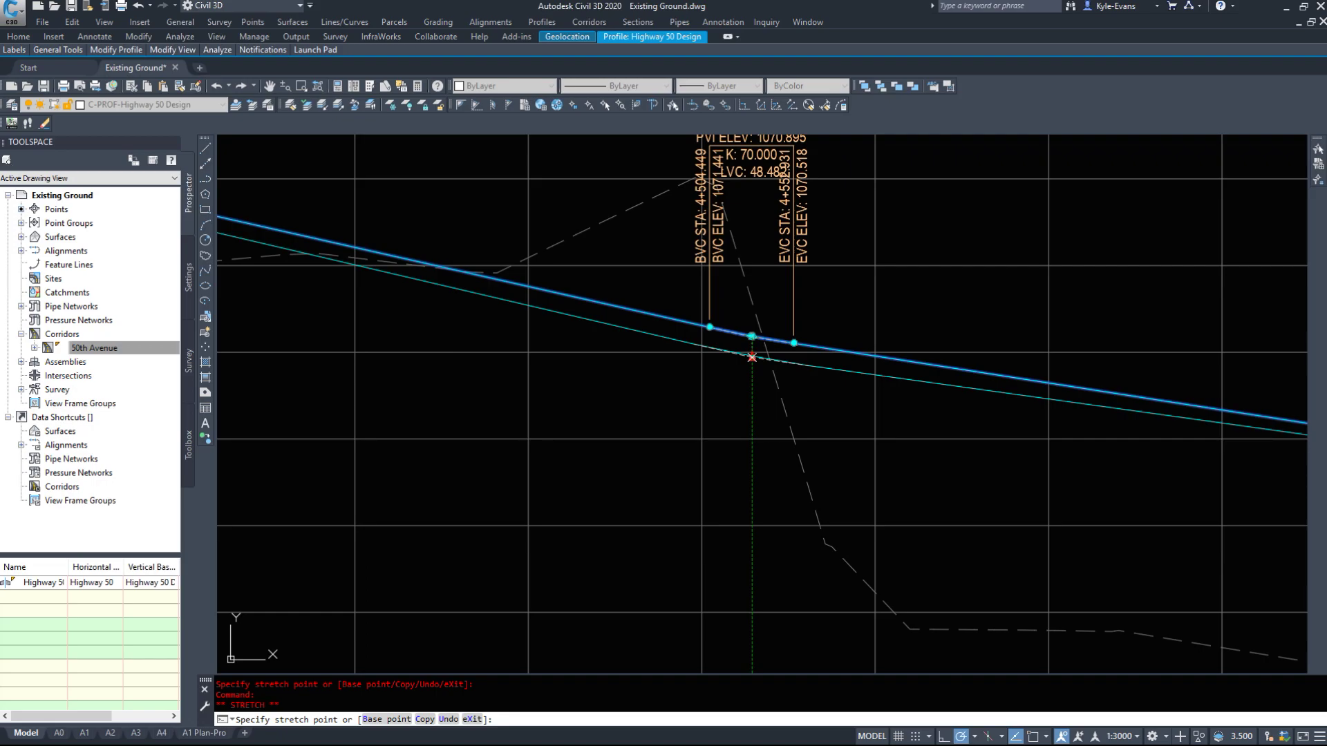
pyautogui.click(752, 357)
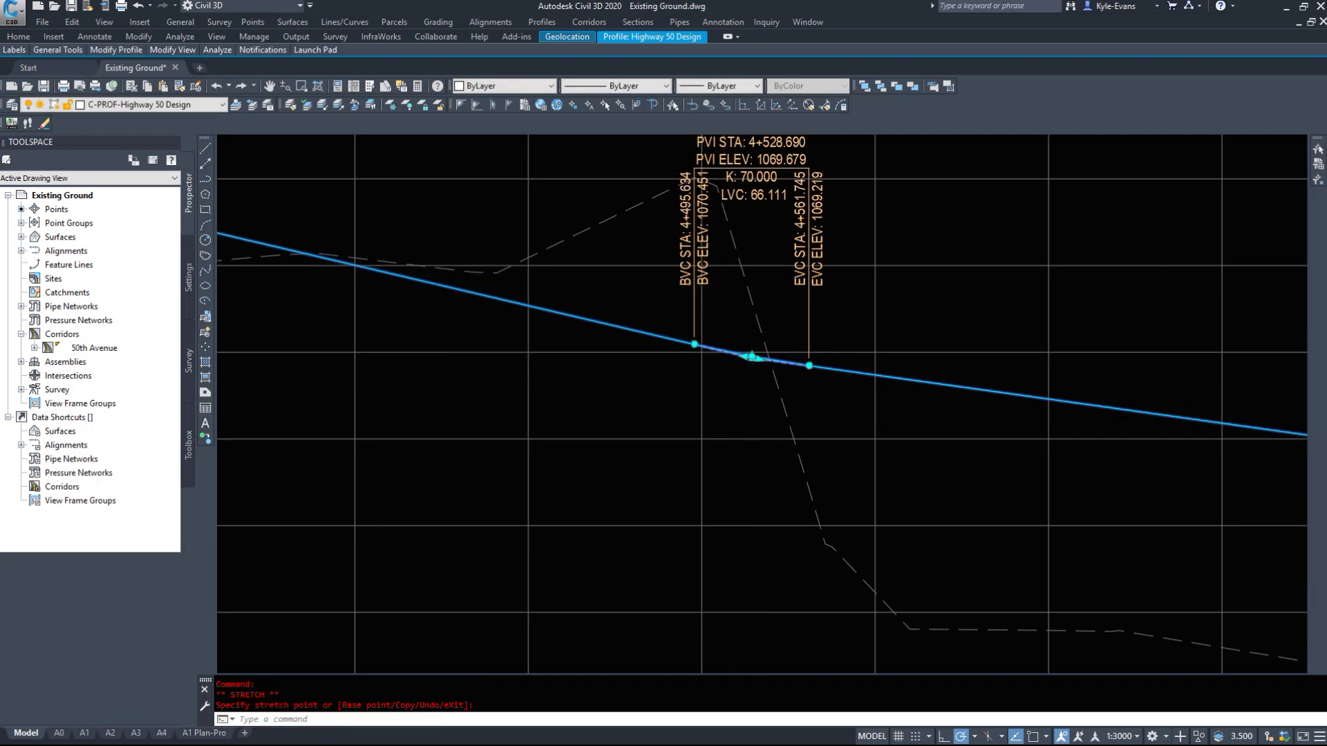
pyautogui.scroll(-7, 744, 385)
pyautogui.moveTo(749, 282); pyautogui.dragTo(727, 356, button='middle')
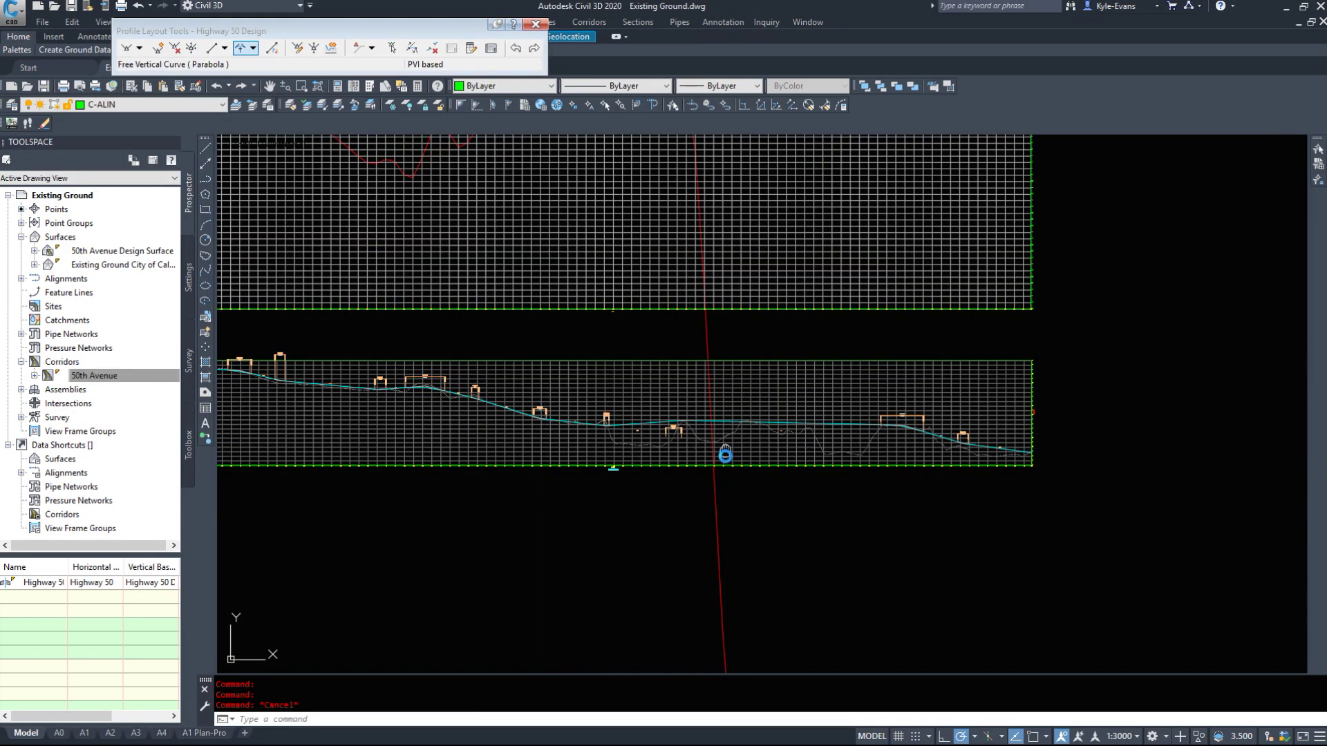
# Inspect the reshaped design profile against existing ground and regenerate the drawing to refresh its curve labels.
pyautogui.moveTo(608, 155); pyautogui.dragTo(626, 202, button='middle')
pyautogui.scroll(-4, 719, 335)
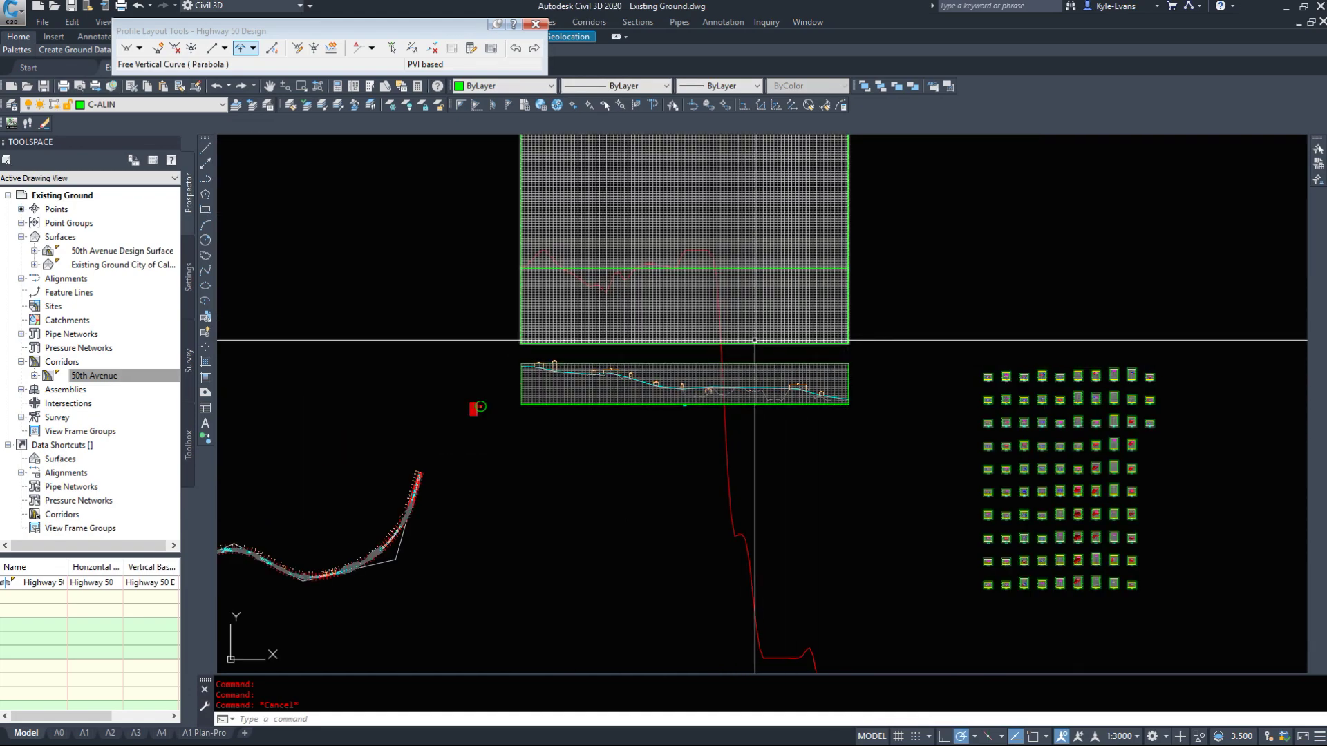
pyautogui.scroll(5, 754, 339)
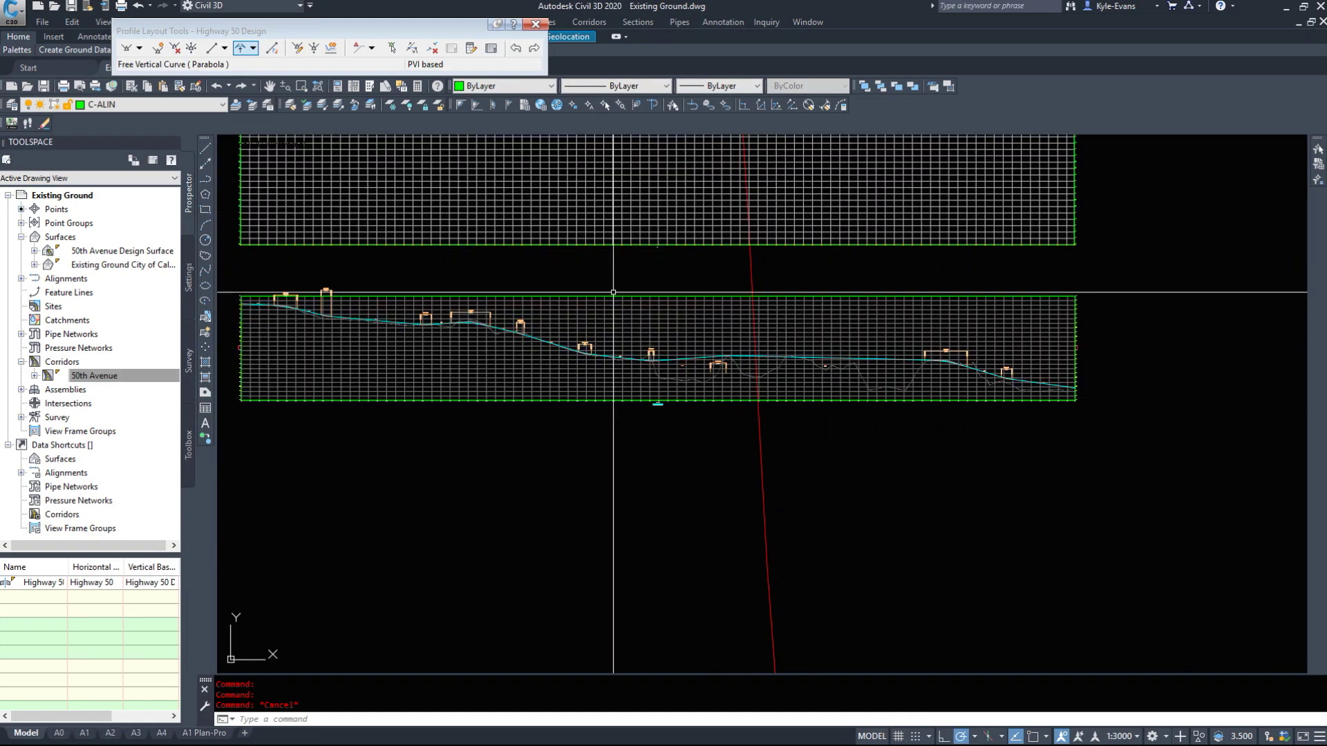
pyautogui.scroll(5, 719, 355)
pyautogui.press('Escape')
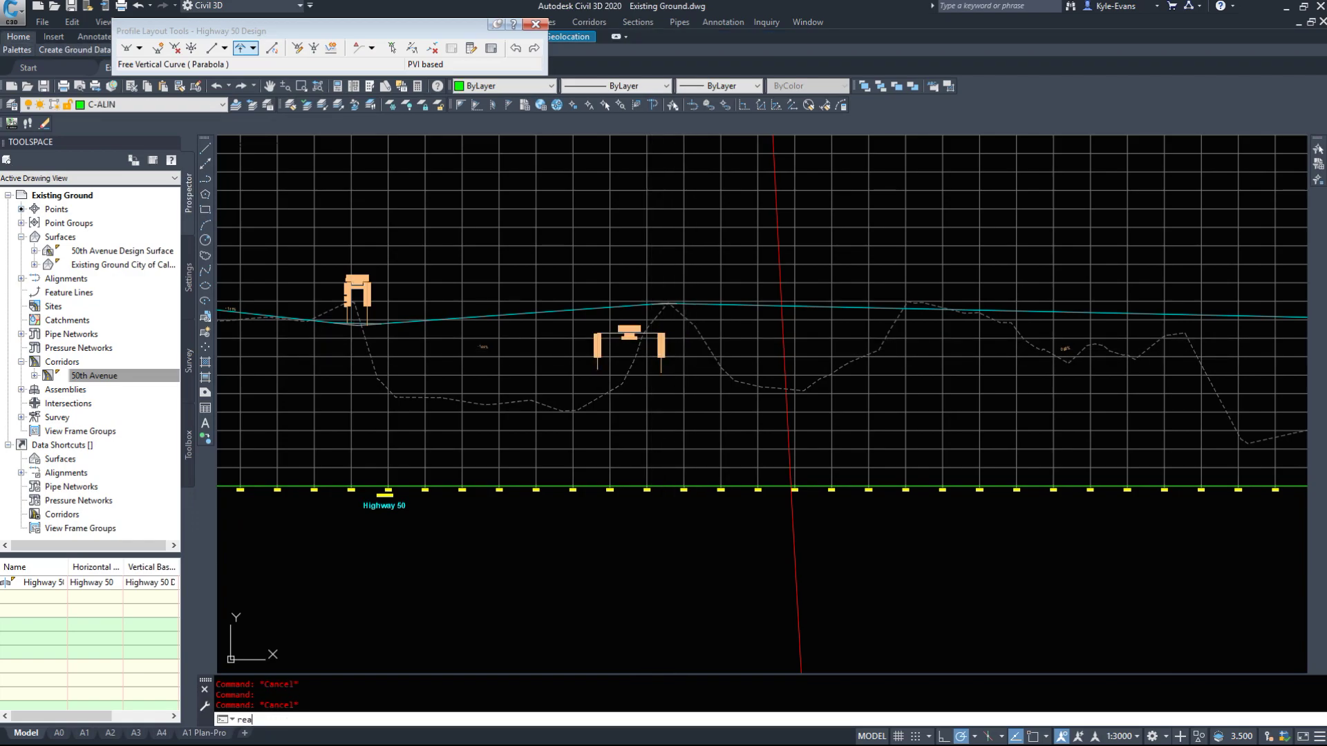
pyautogui.press('Return')
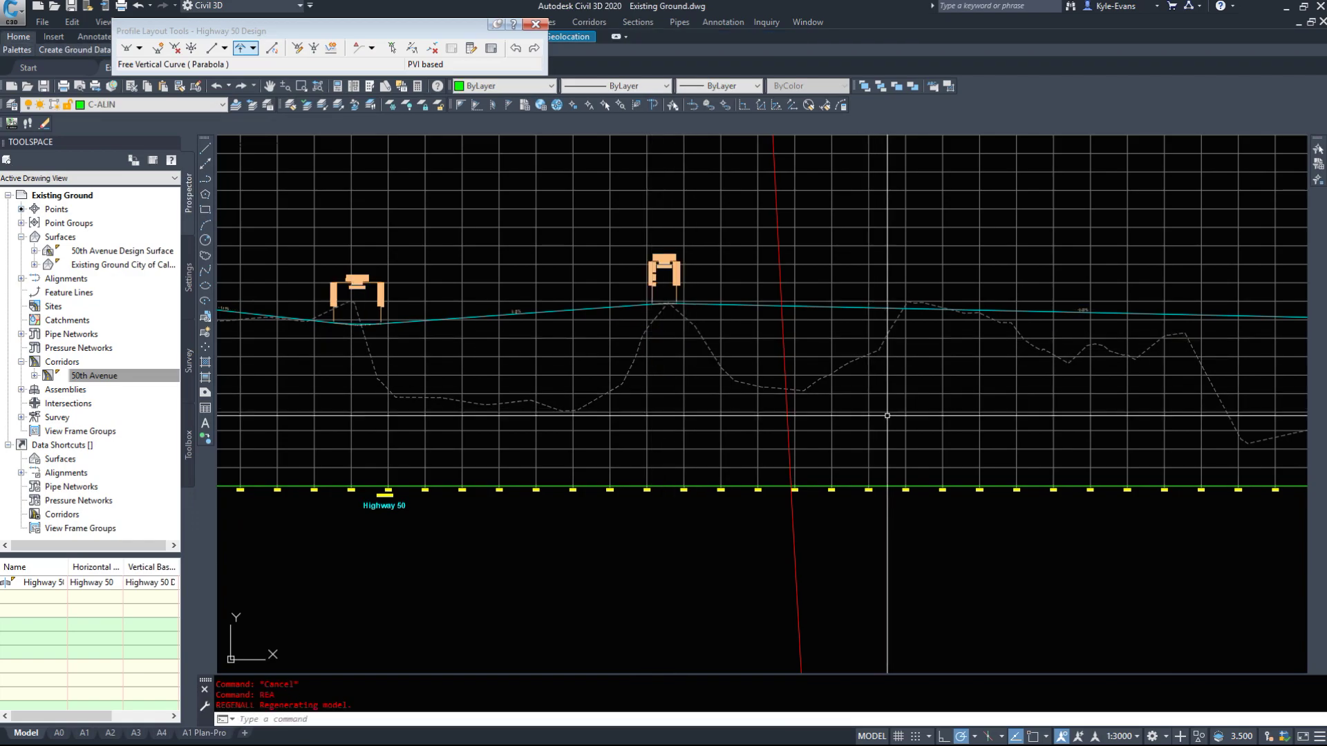
pyautogui.scroll(-5, 732, 409)
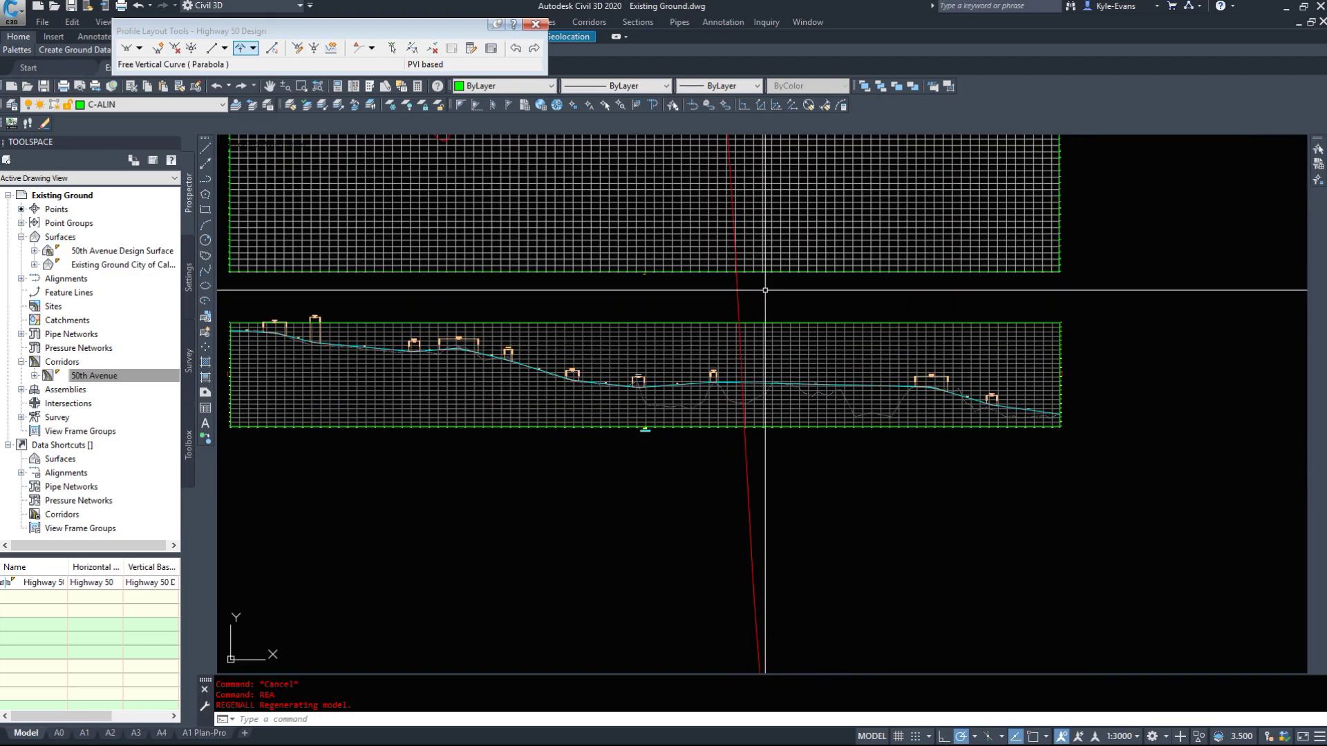
# Rebuild the 50th Avenue corridor and check where the mass haul line falls below its diagram grid.
pyautogui.rightClick(95, 384)
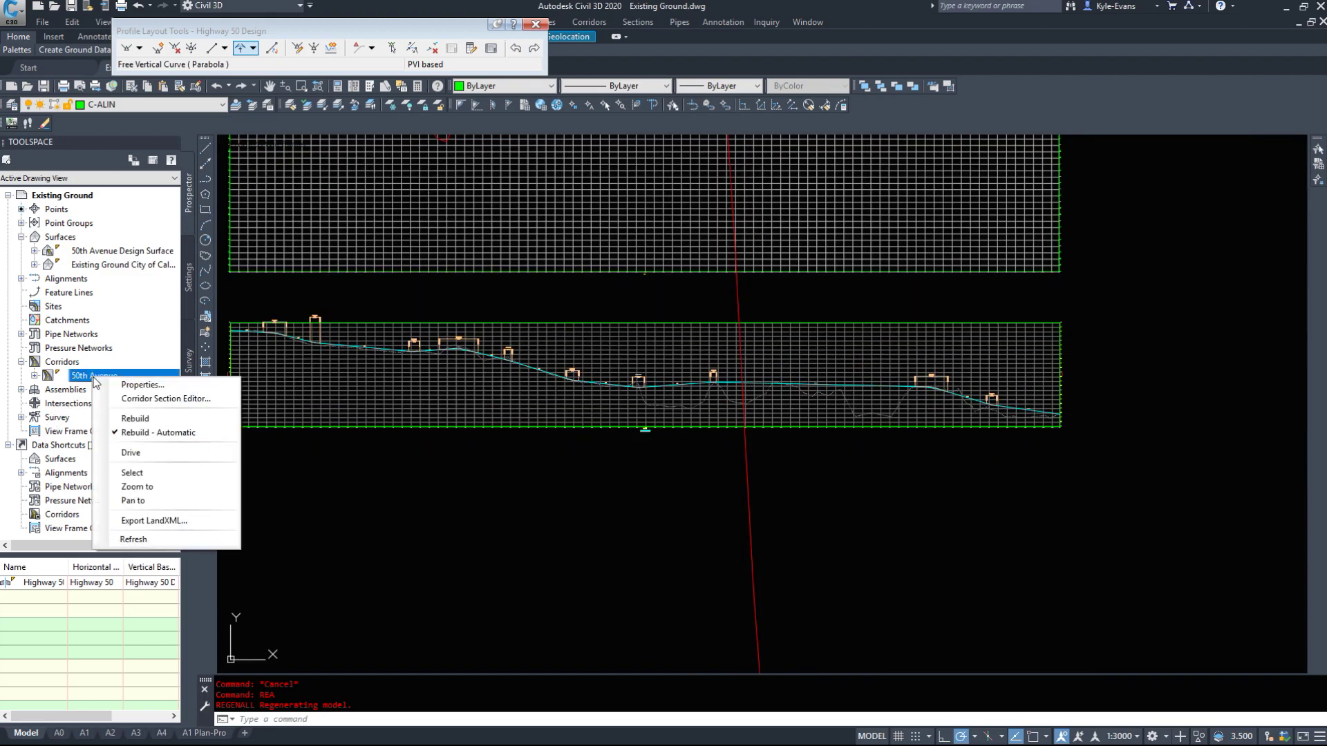
pyautogui.click(135, 419)
pyautogui.scroll(-3, 711, 379)
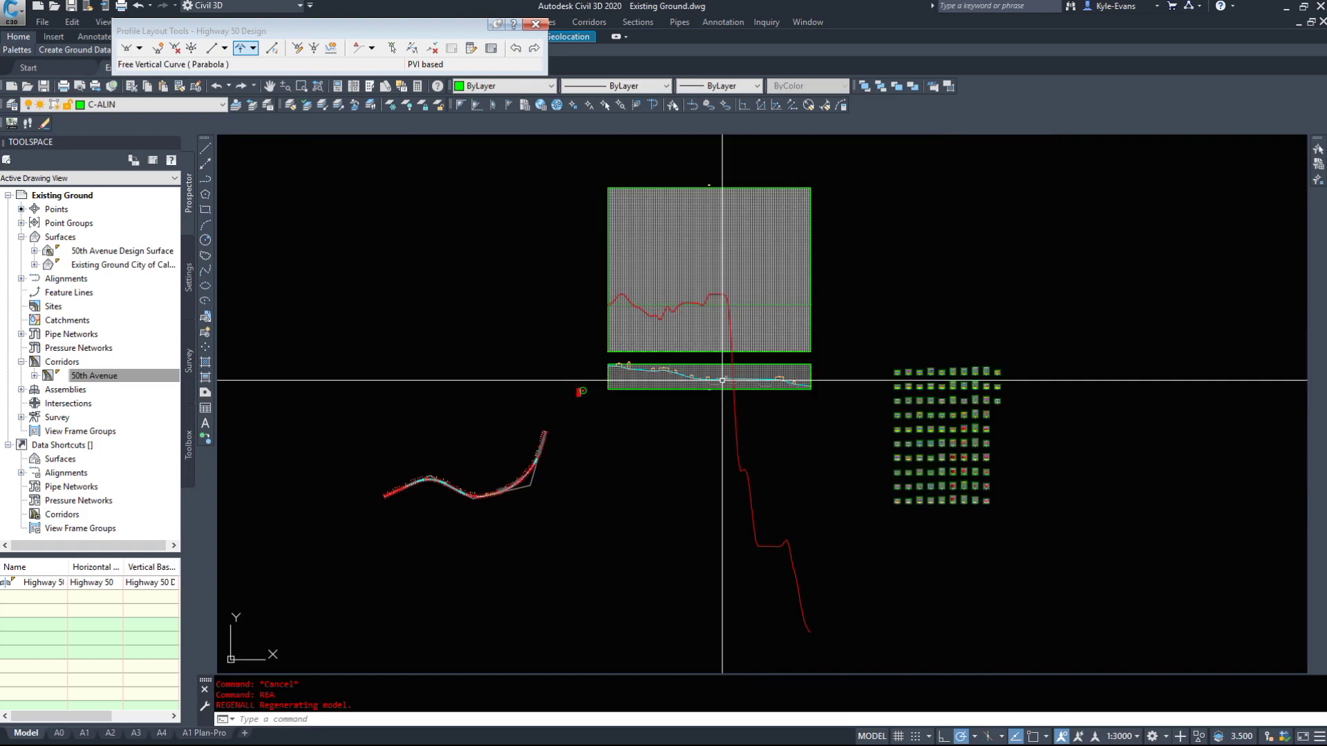
pyautogui.scroll(4, 711, 346)
pyautogui.scroll(-4, 722, 304)
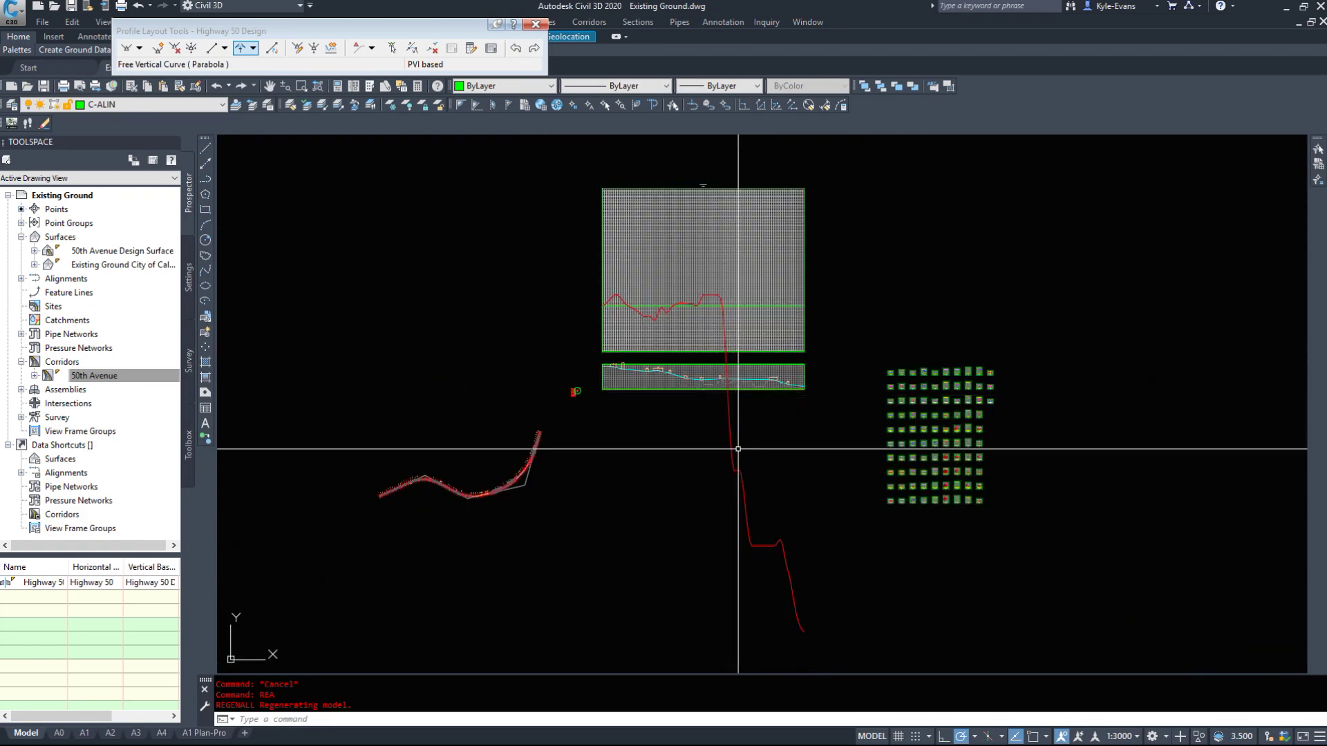
pyautogui.scroll(2, 721, 389)
pyautogui.moveTo(831, 523); pyautogui.dragTo(687, 276, button='middle')
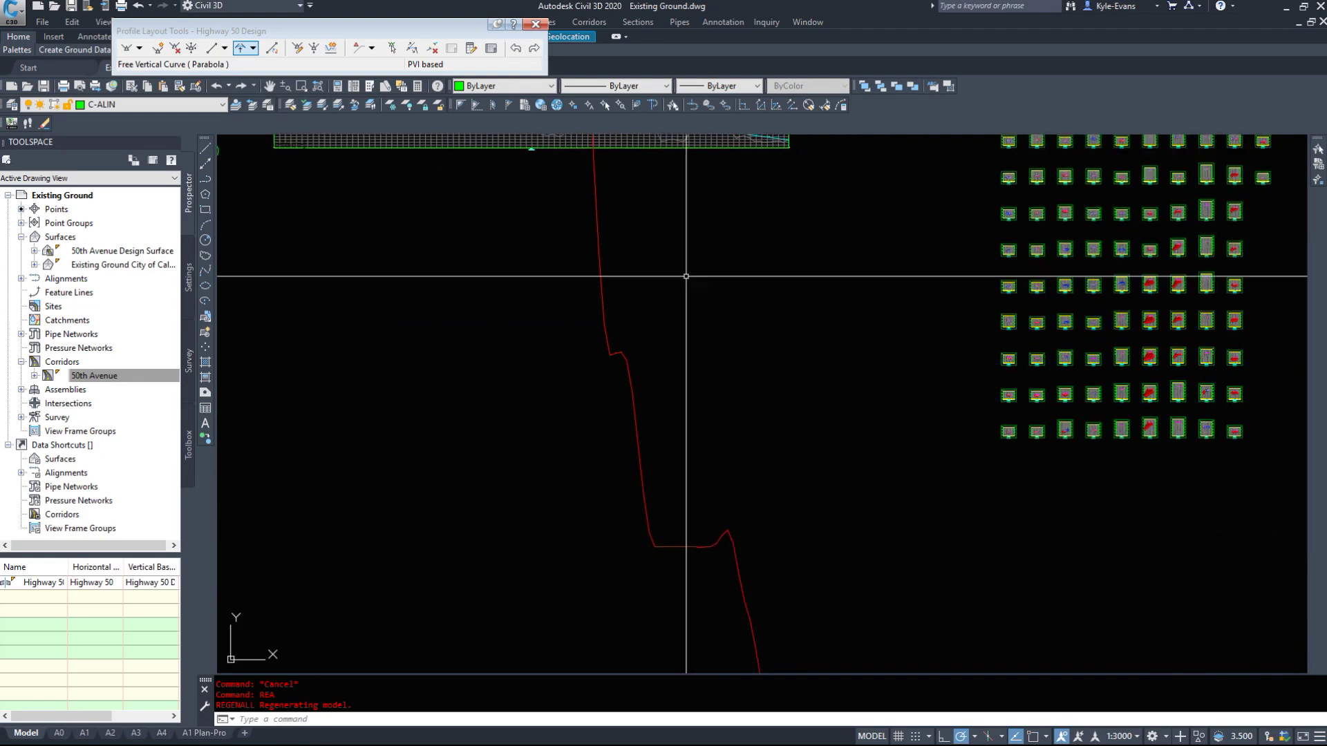
pyautogui.scroll(-2, 820, 568)
# Pull the crest PVI near the existing-ground peak between the two valleys below that peak, and check the mass haul line.
pyautogui.scroll(8, 765, 414)
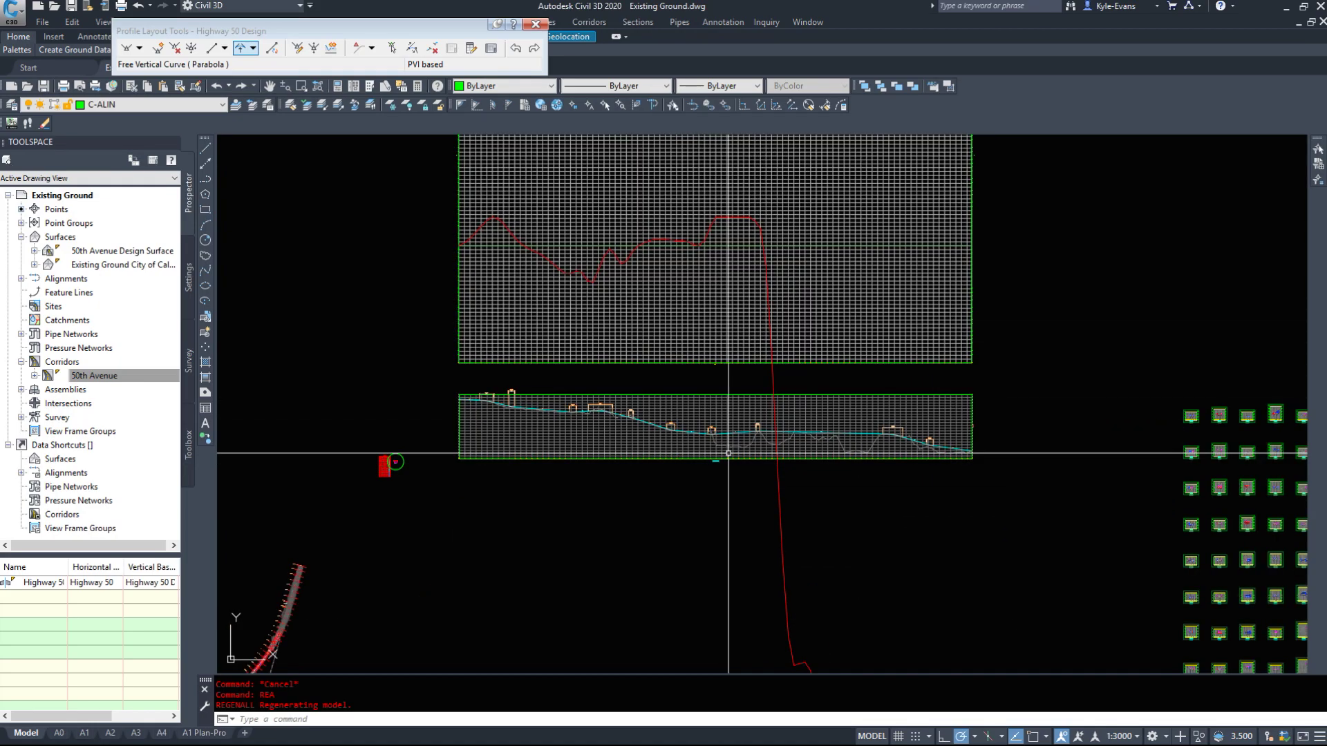
pyautogui.scroll(8, 802, 421)
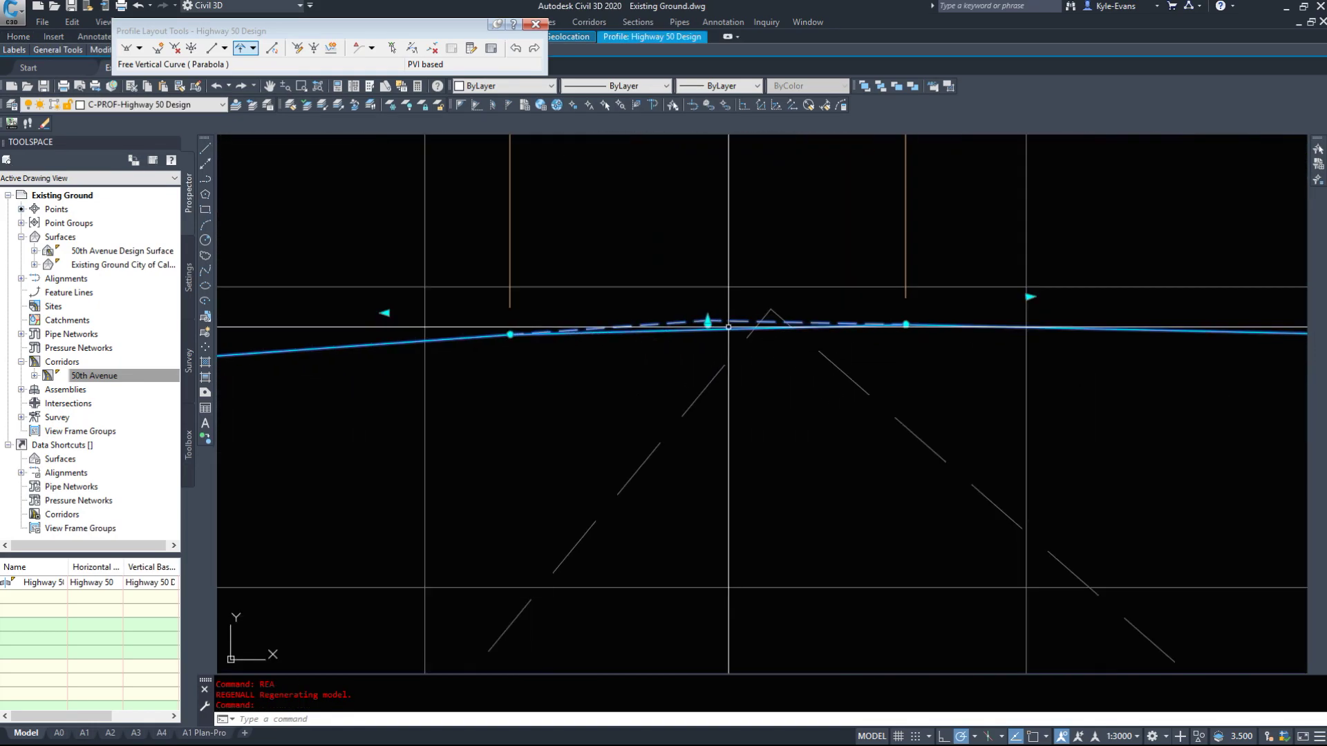
pyautogui.click(707, 321)
pyautogui.scroll(-5, 750, 249)
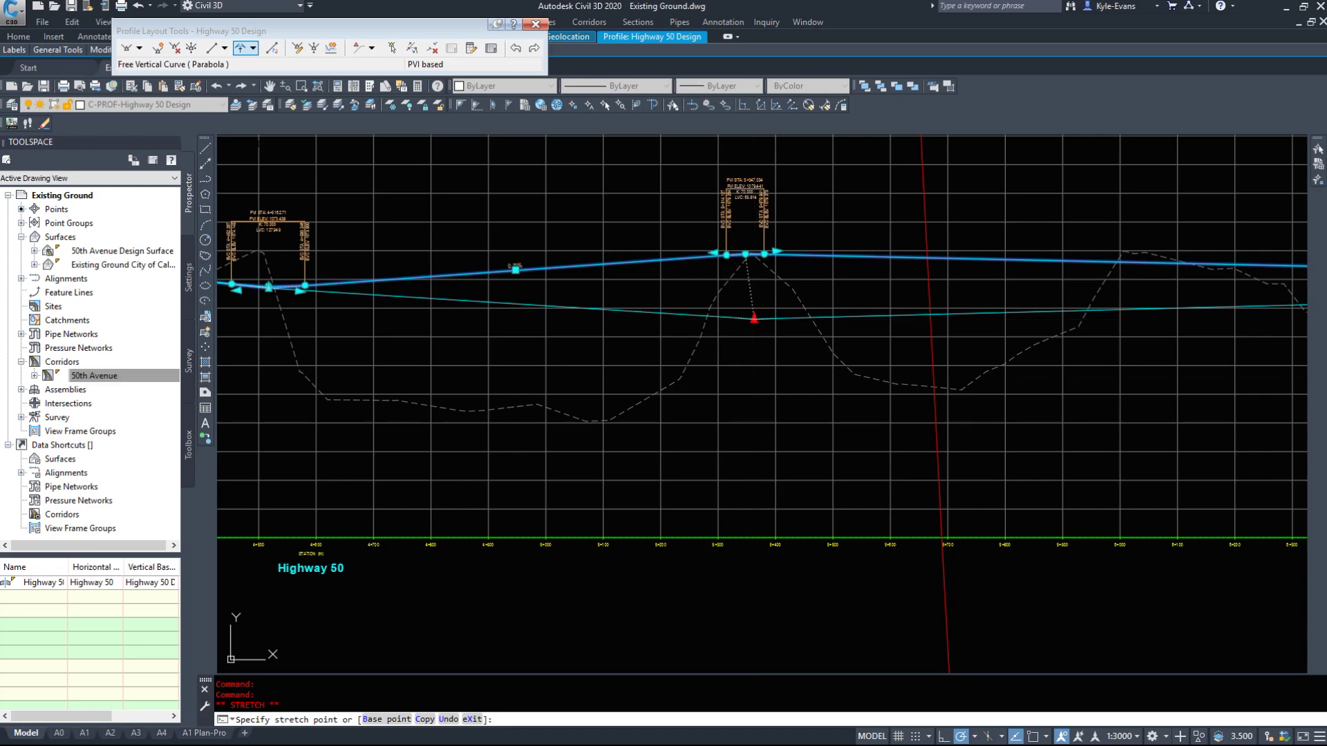
pyautogui.click(754, 318)
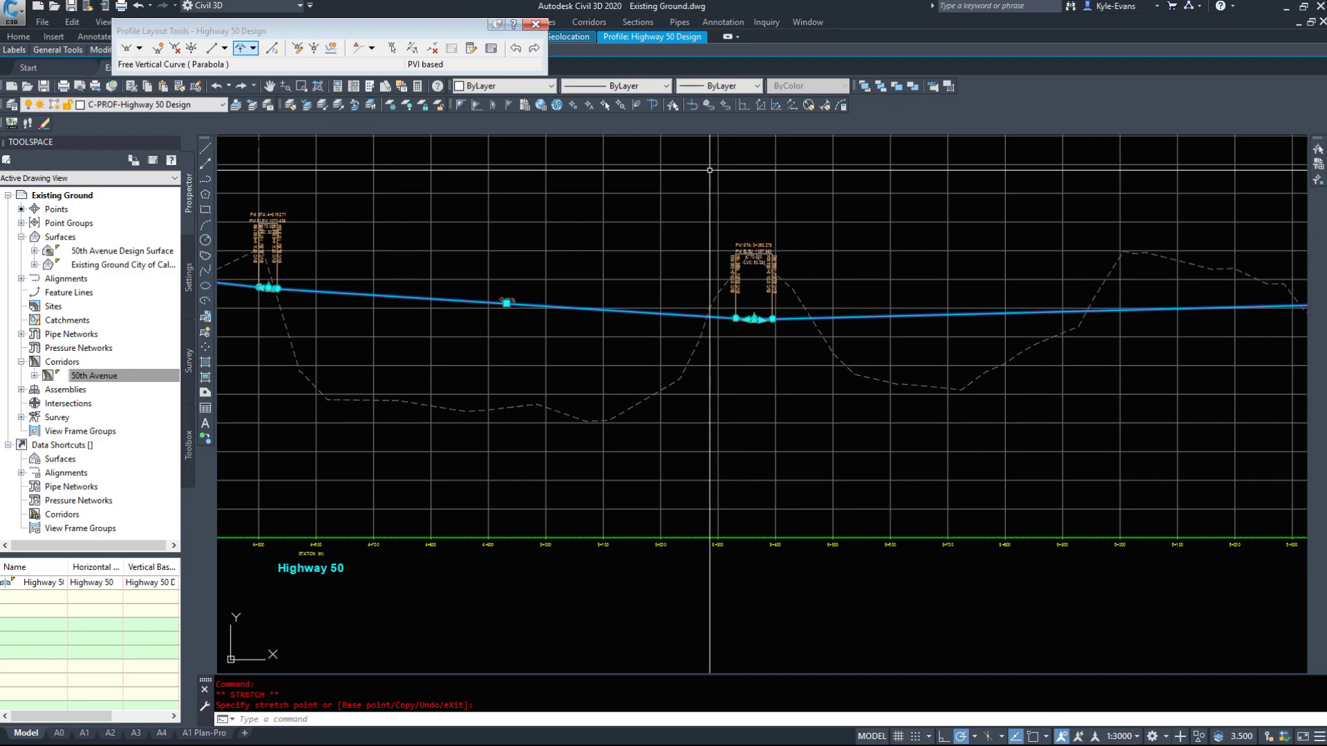
pyautogui.scroll(-6, 660, 419)
pyautogui.scroll(-4, 660, 420)
pyautogui.press('Escape')
# Lower the design profile's PVI at station 8+428.993 to elevation 1047.793, and check the mass haul line.
pyautogui.scroll(6, 684, 395)
pyautogui.moveTo(733, 376); pyautogui.dragTo(645, 435, button='middle')
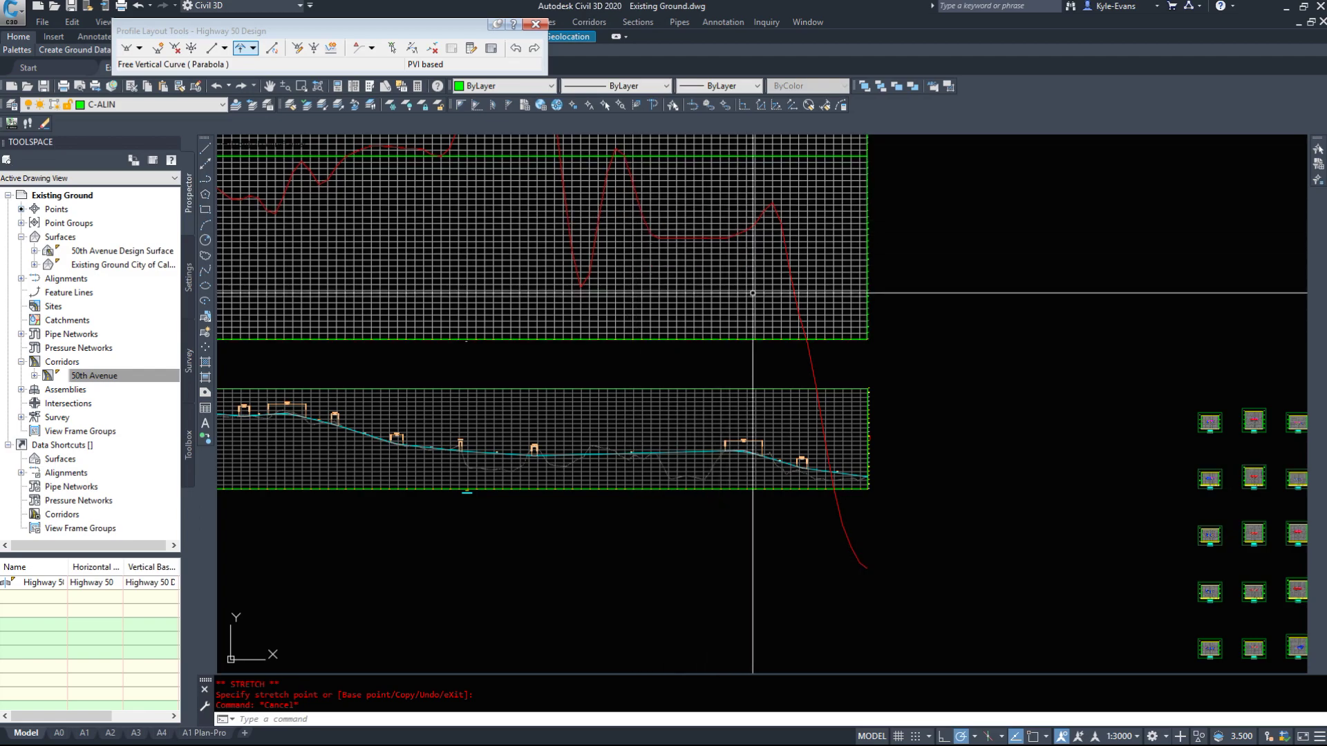
pyautogui.click(811, 470)
pyautogui.scroll(6, 781, 442)
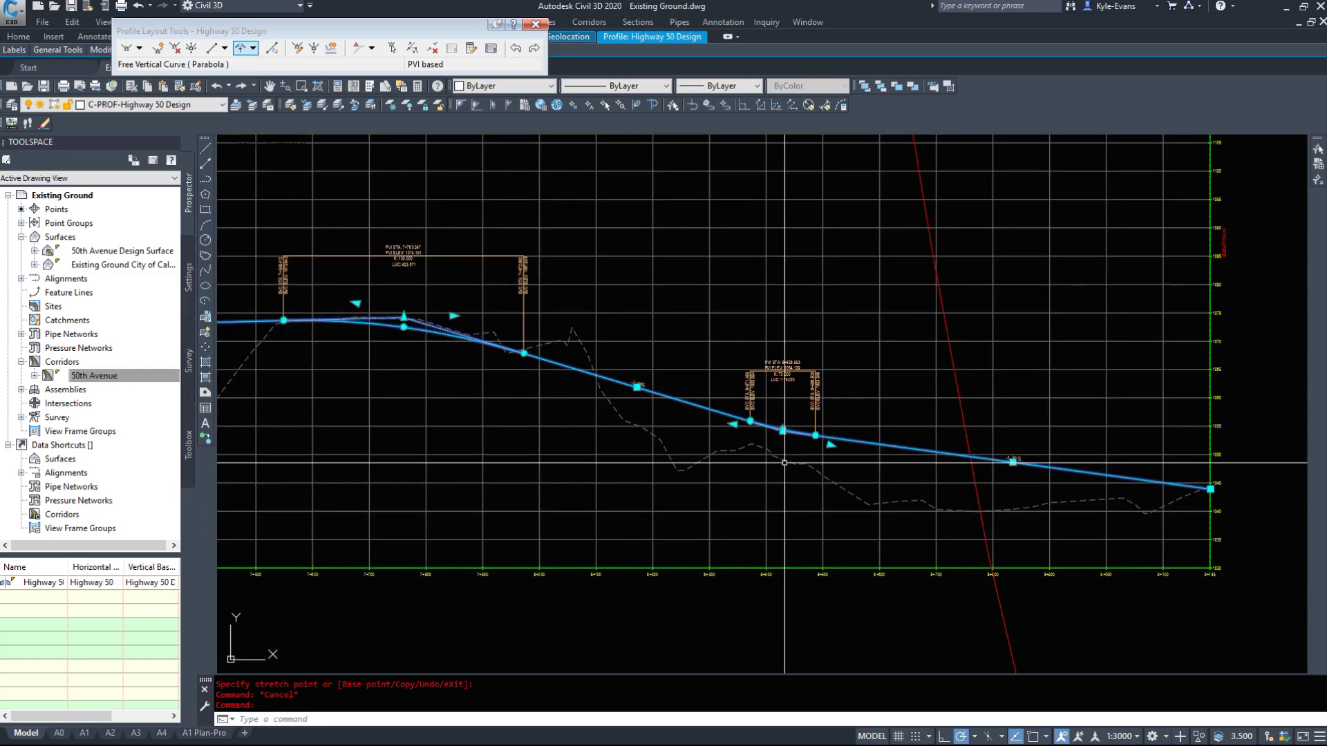
pyautogui.click(768, 401)
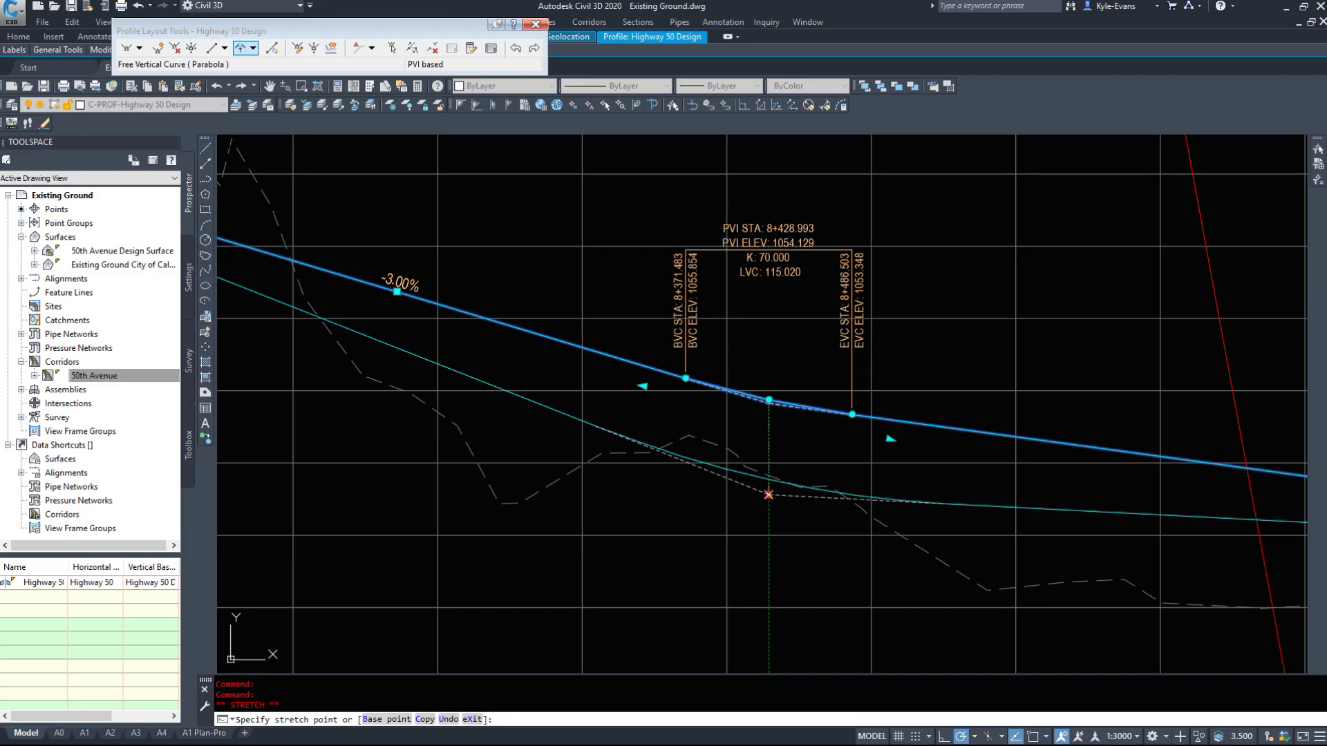
pyautogui.press('Escape')
pyautogui.scroll(-2, 768, 494)
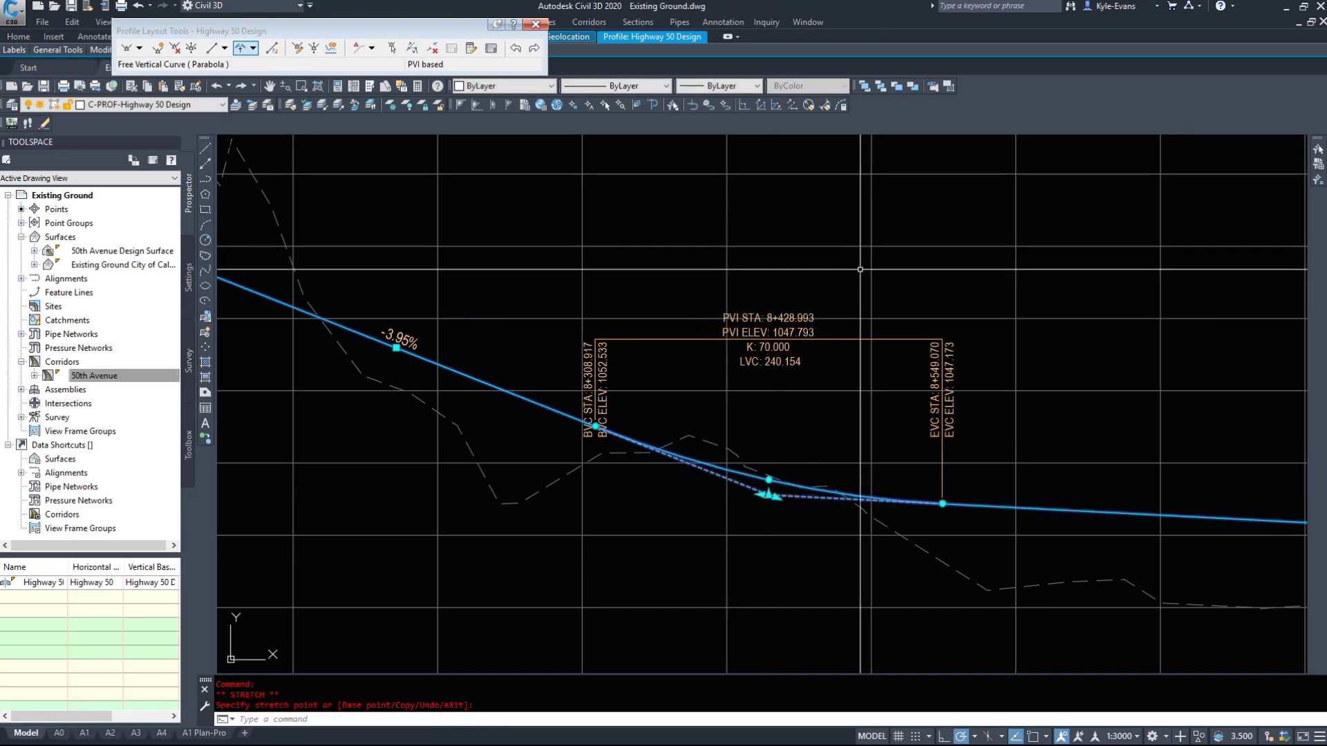
pyautogui.scroll(-6, 764, 387)
pyautogui.scroll(5, 760, 345)
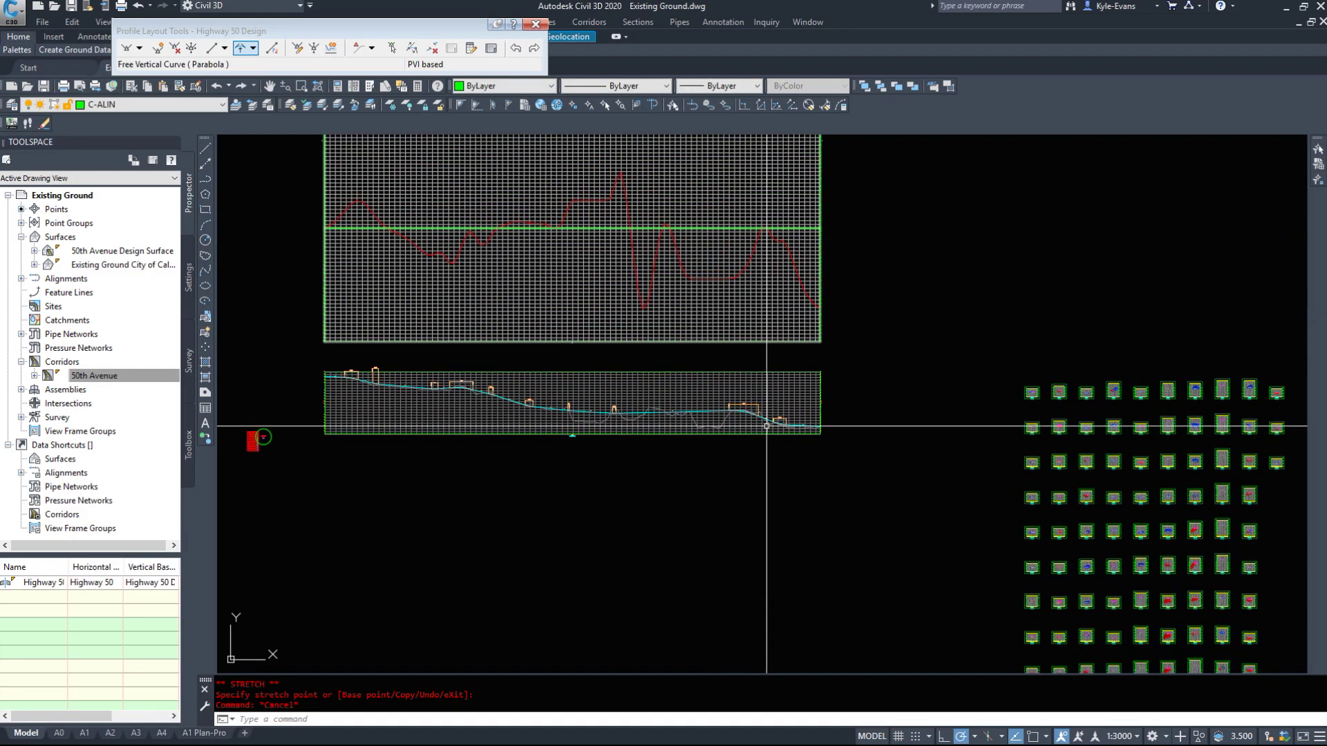
pyautogui.scroll(-4, 678, 410)
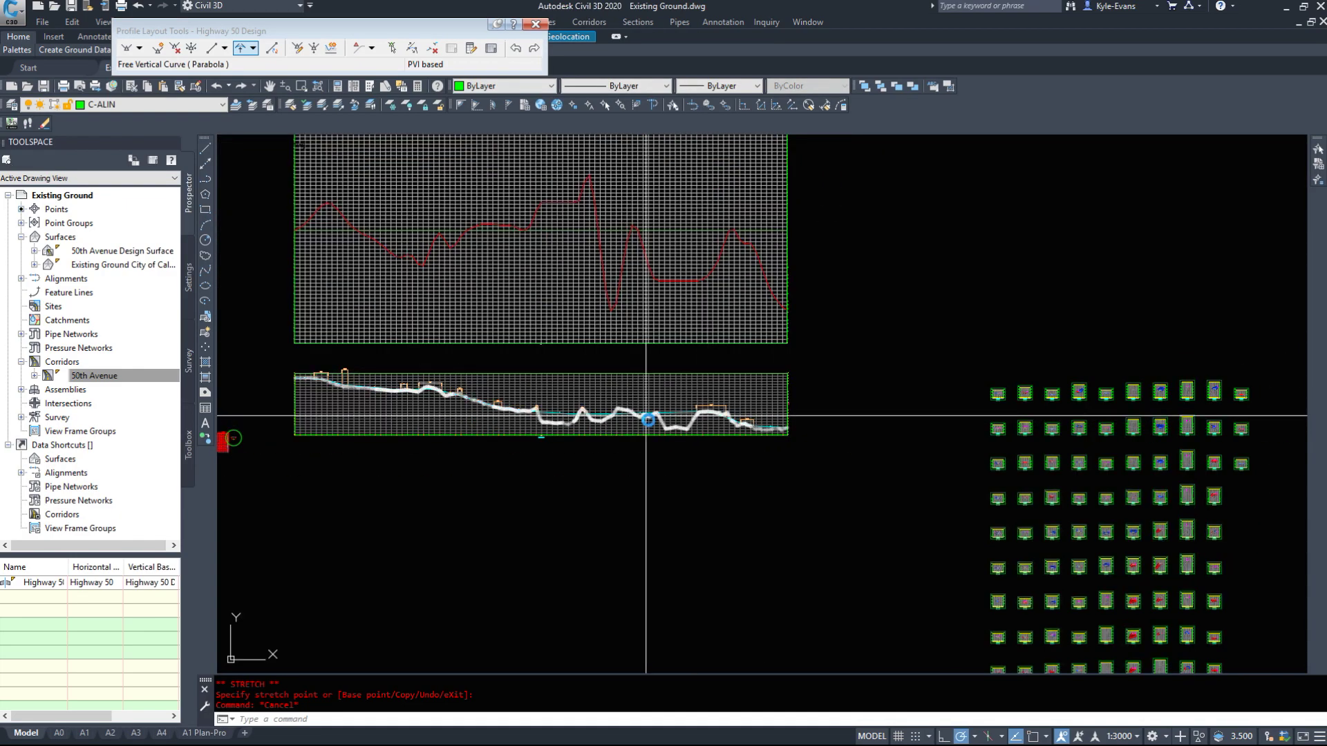
pyautogui.moveTo(649, 429); pyautogui.dragTo(699, 432, button='middle')
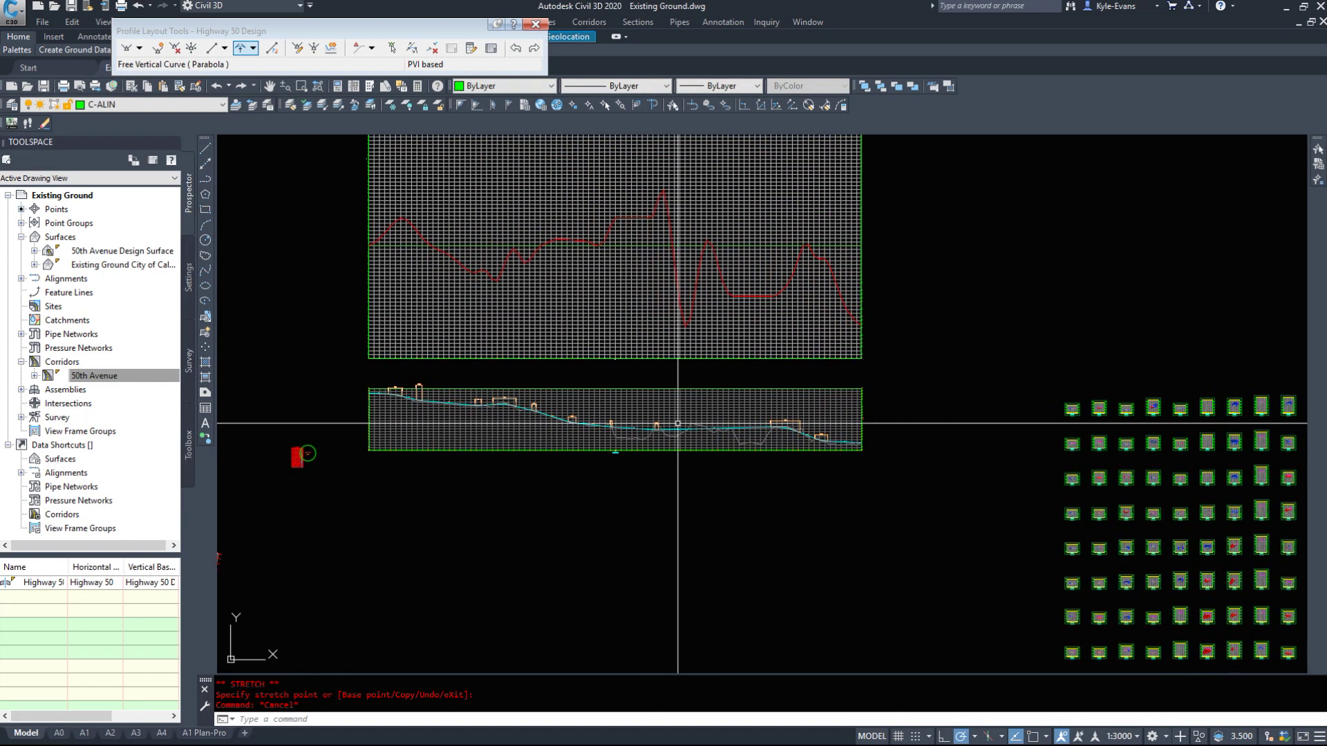
# Insert a new PVI on the existing ground line at about station 8+809, elevation 1040.19.
pyautogui.click(157, 50)
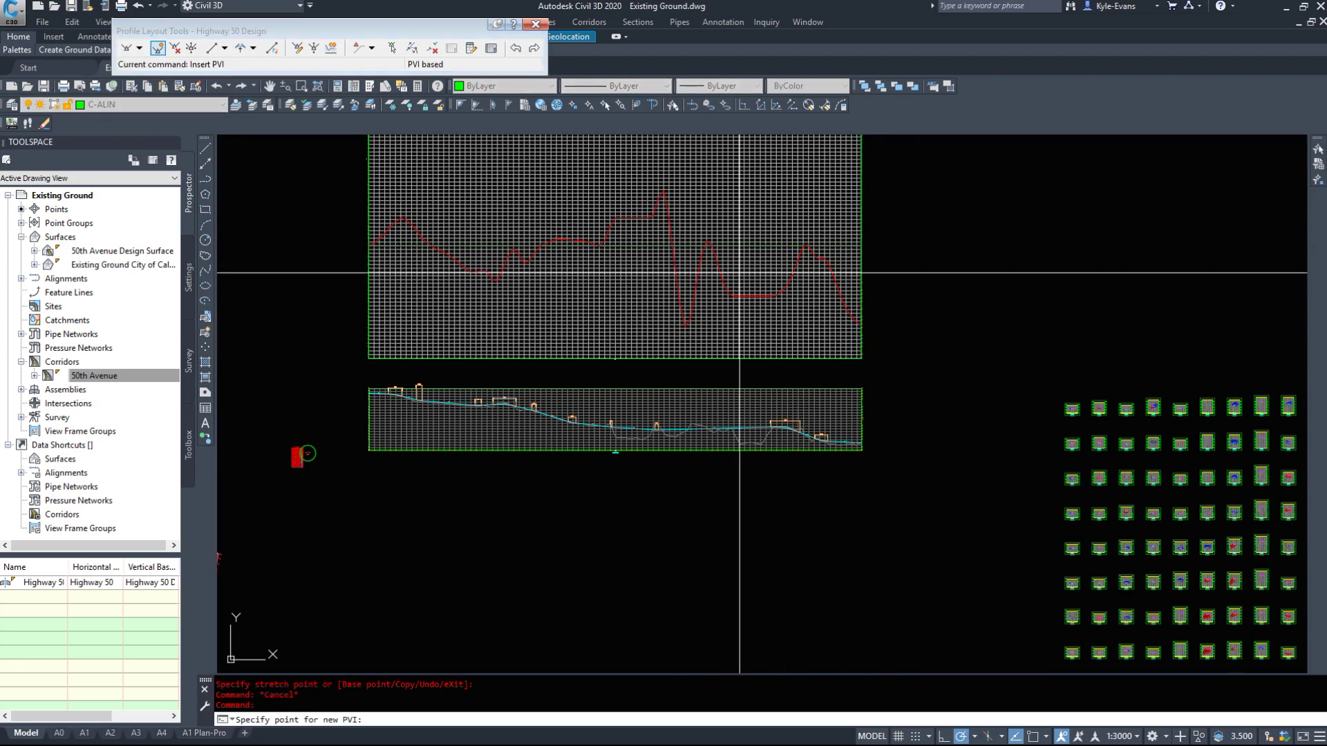
pyautogui.scroll(5, 816, 412)
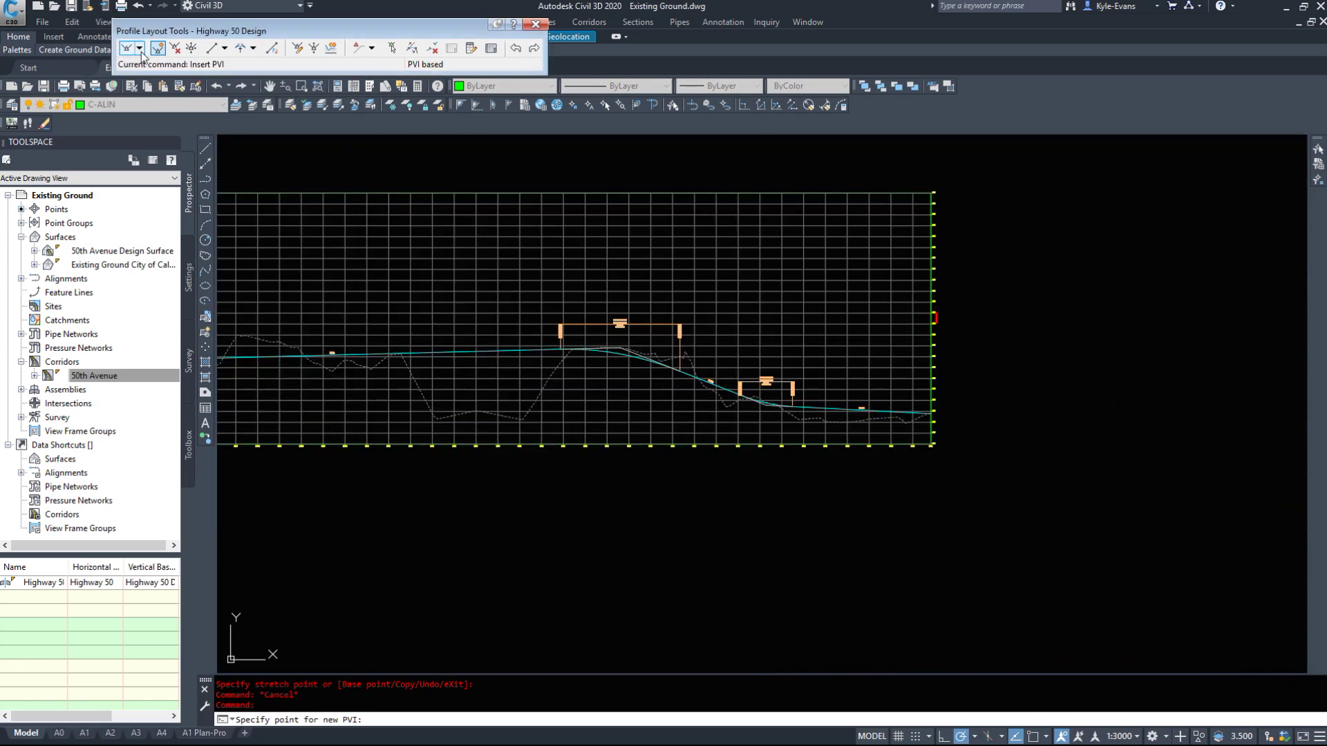
pyautogui.scroll(5, 750, 390)
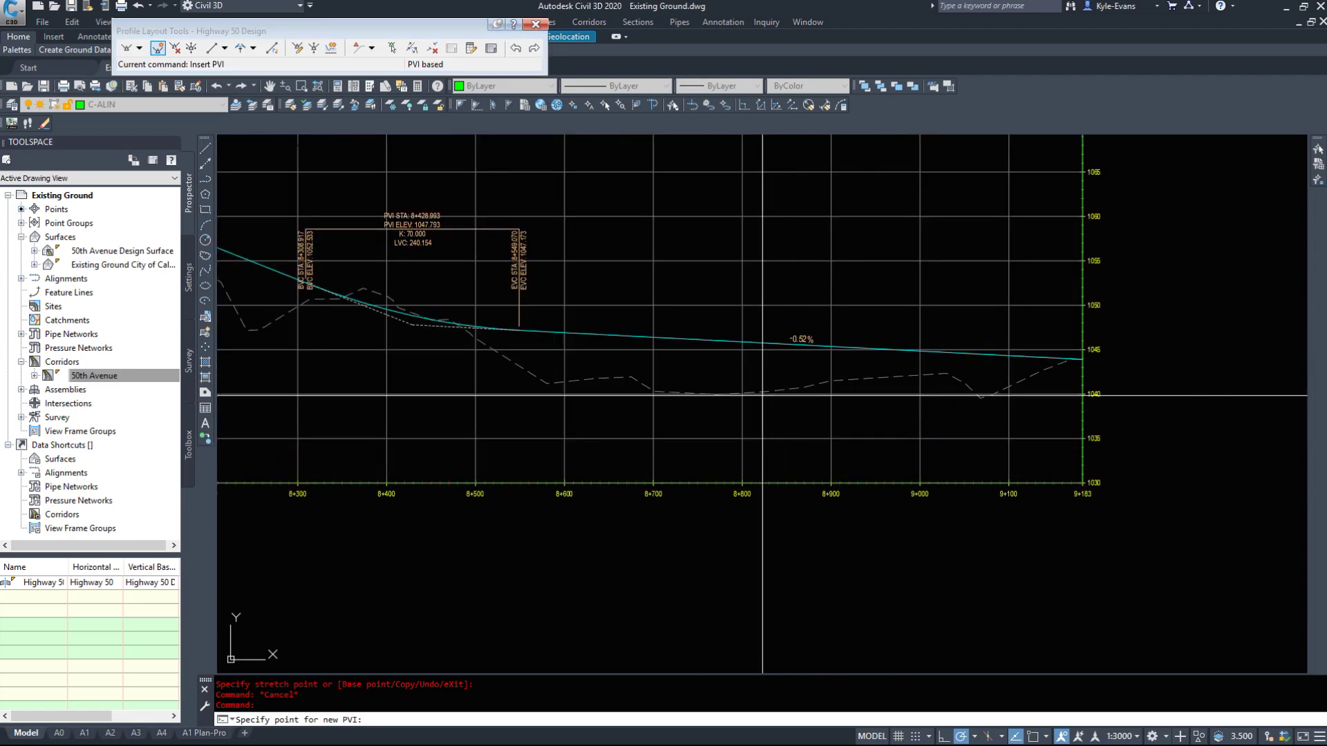
pyautogui.click(750, 392)
pyautogui.press('Escape')
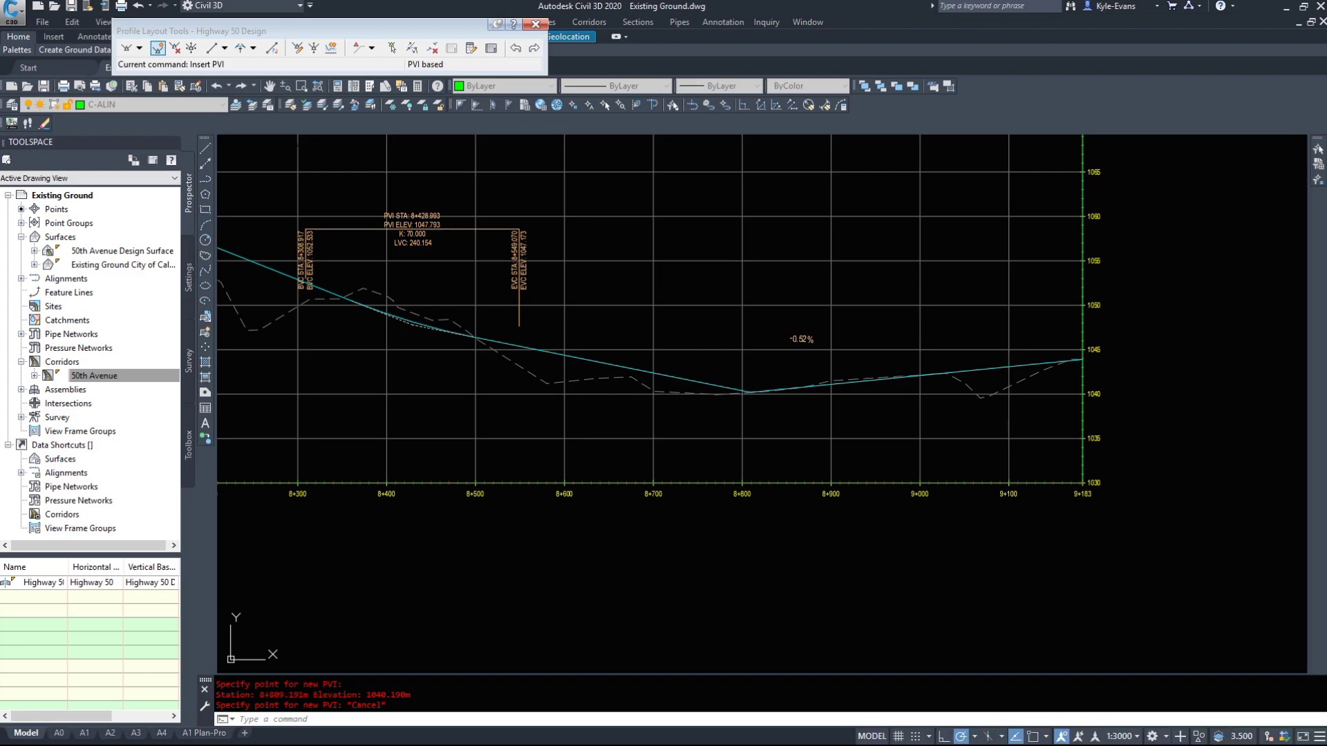
# Add a free parabolic vertical curve with K value 70 at the design profile's PVI near station 8+809.
pyautogui.click(254, 48)
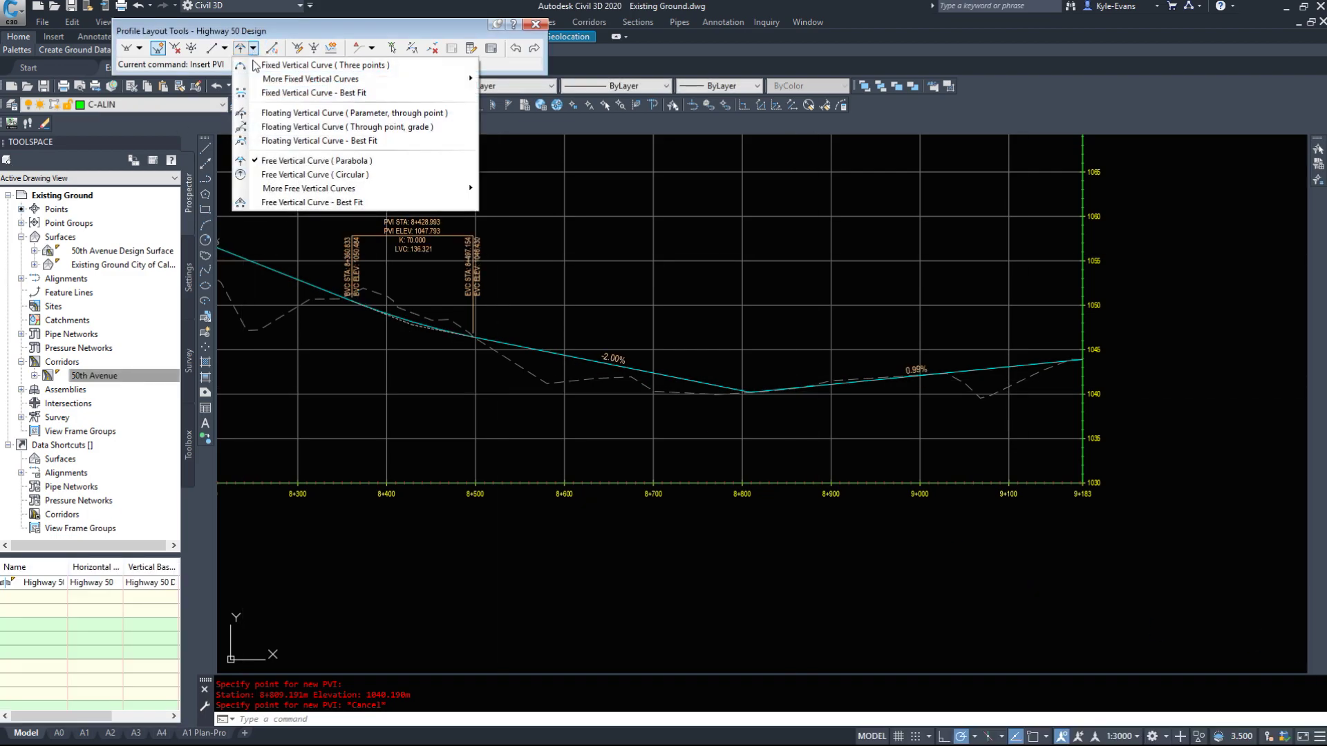
pyautogui.click(277, 154)
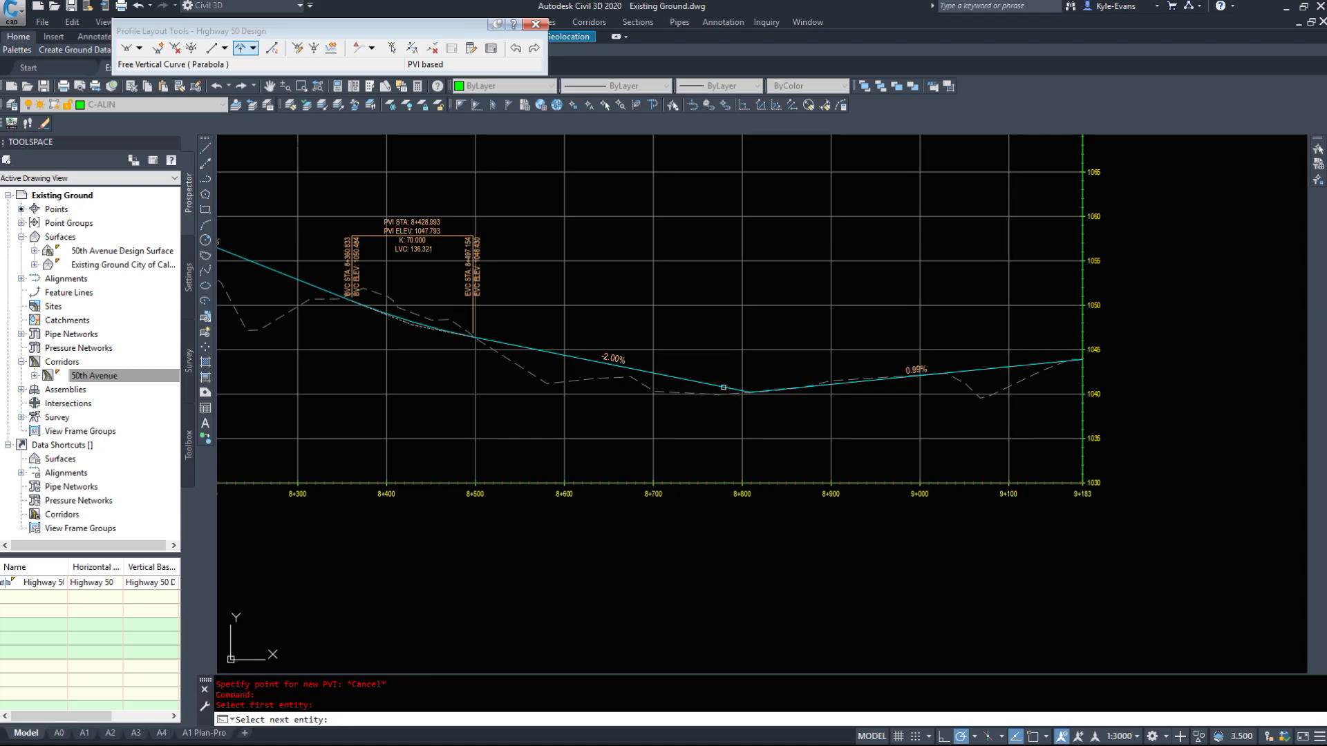
pyautogui.click(867, 381)
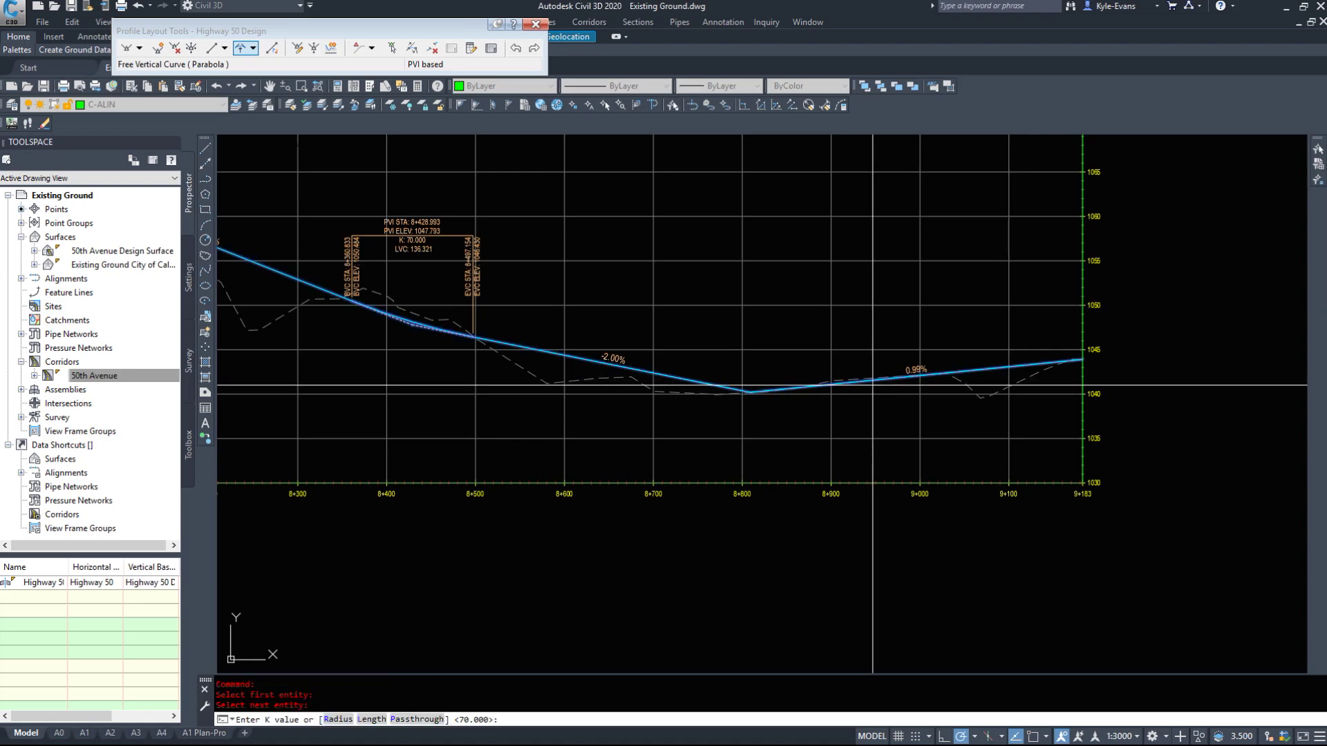
pyautogui.press('Return')
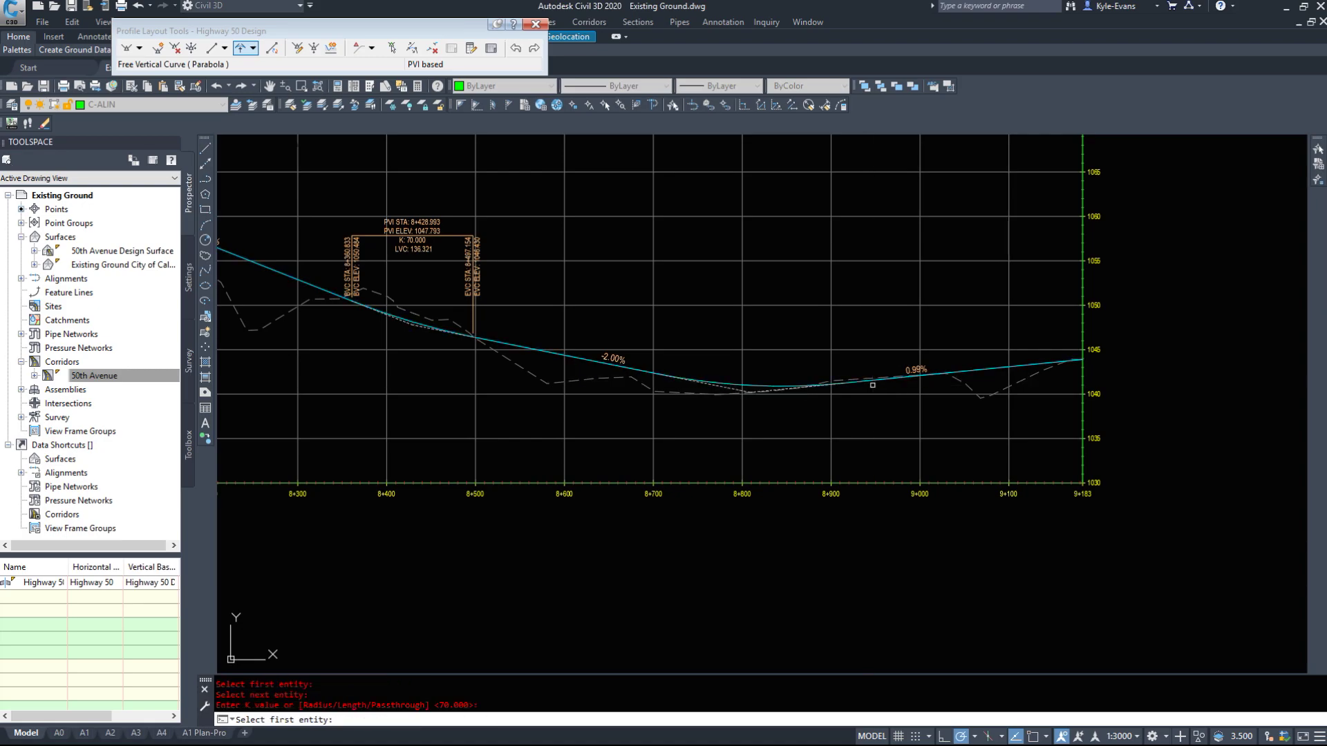
pyautogui.press('Return')
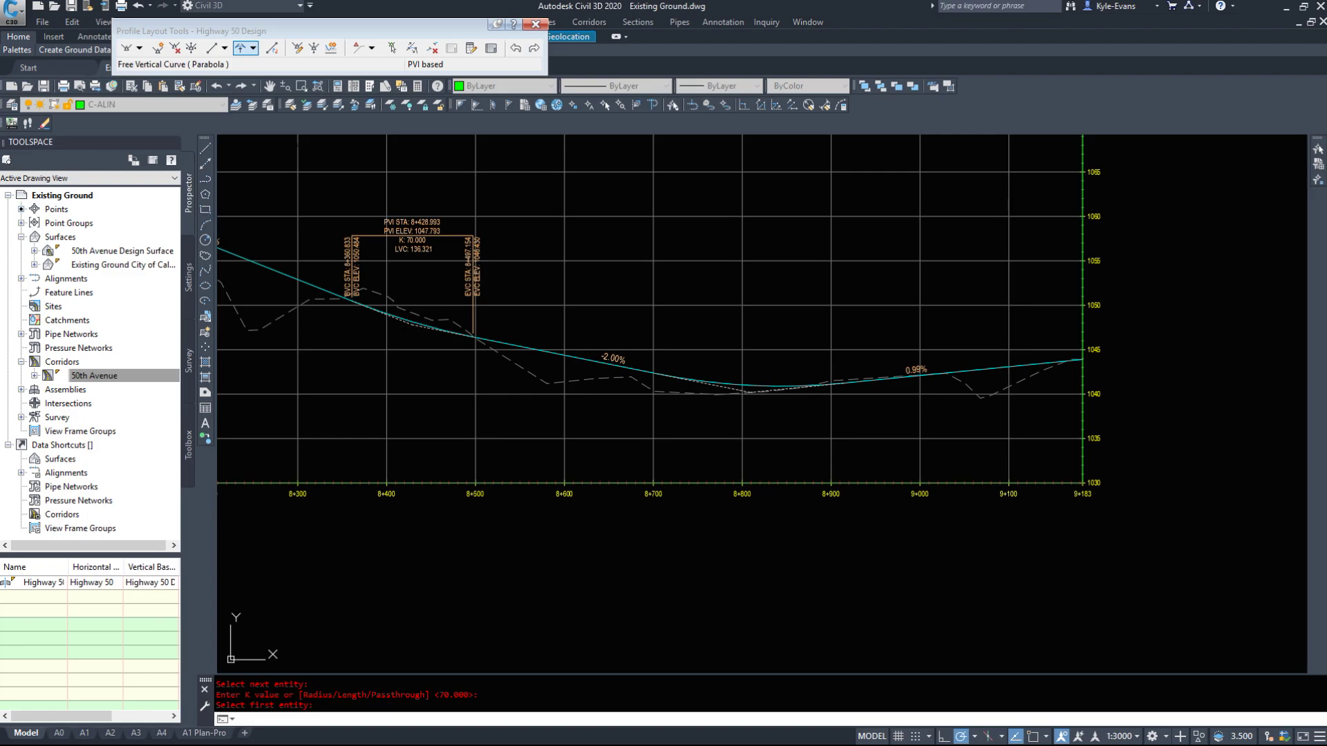
pyautogui.scroll(-10, 935, 548)
pyautogui.press('Escape')
# Open the mass haul view's style and accept it to refresh the diagram's extents.
pyautogui.scroll(10, 711, 374)
pyautogui.scroll(-2, 863, 285)
pyautogui.scroll(-5, 863, 285)
pyautogui.click(800, 388)
pyautogui.rightClick(800, 389)
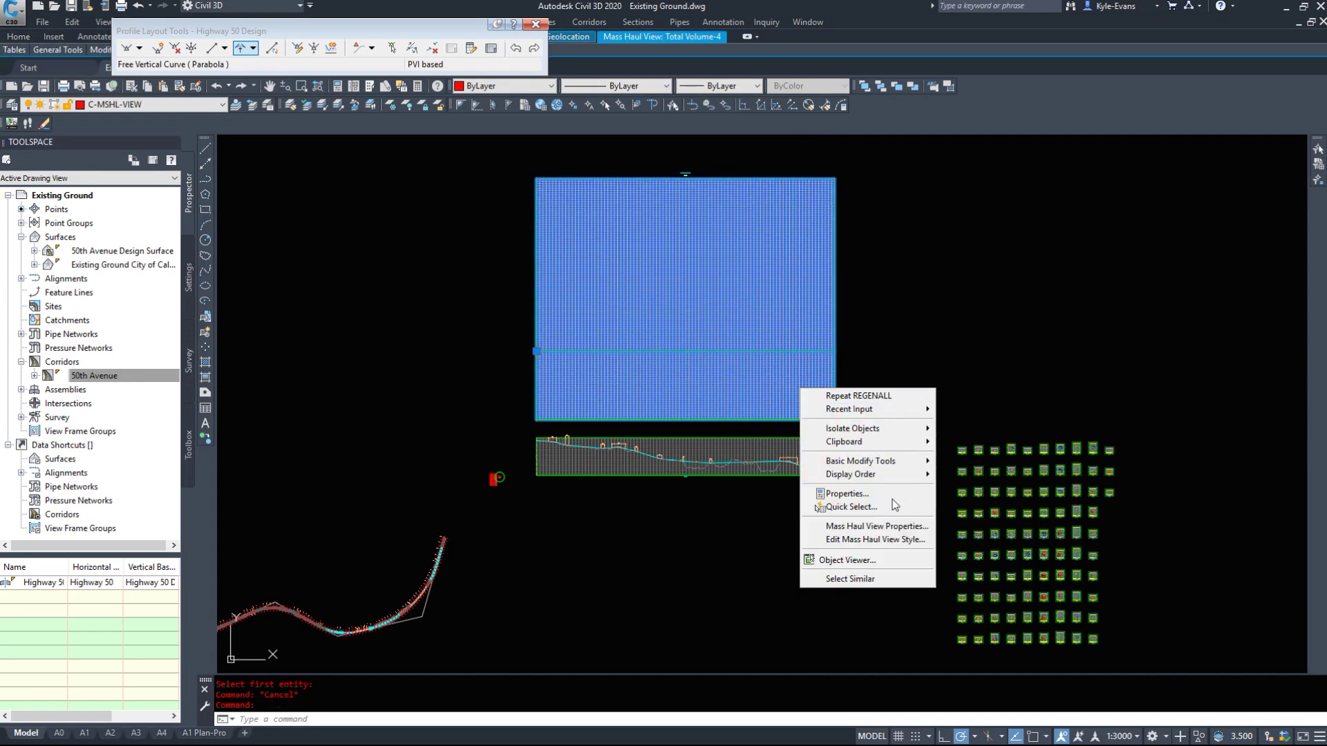
pyautogui.click(891, 540)
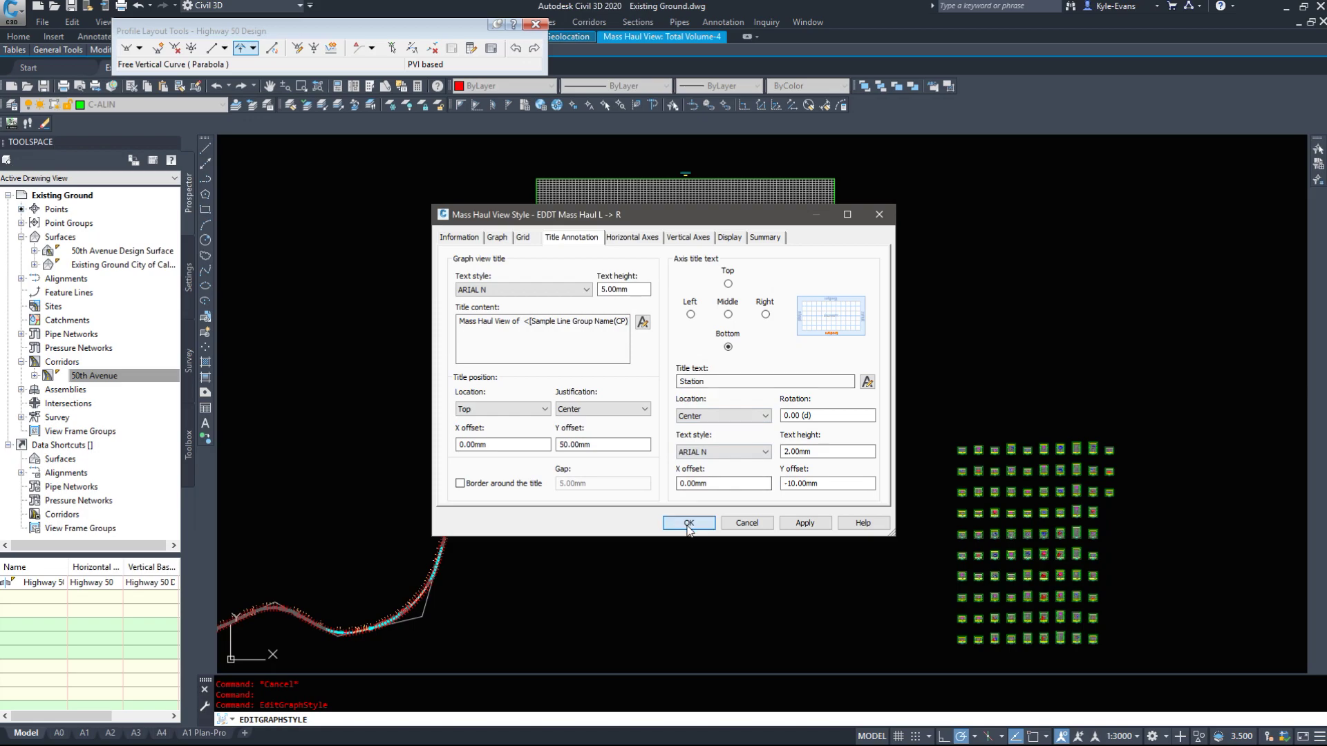
pyautogui.click(688, 523)
pyautogui.press('Escape')
pyautogui.press('Escape')
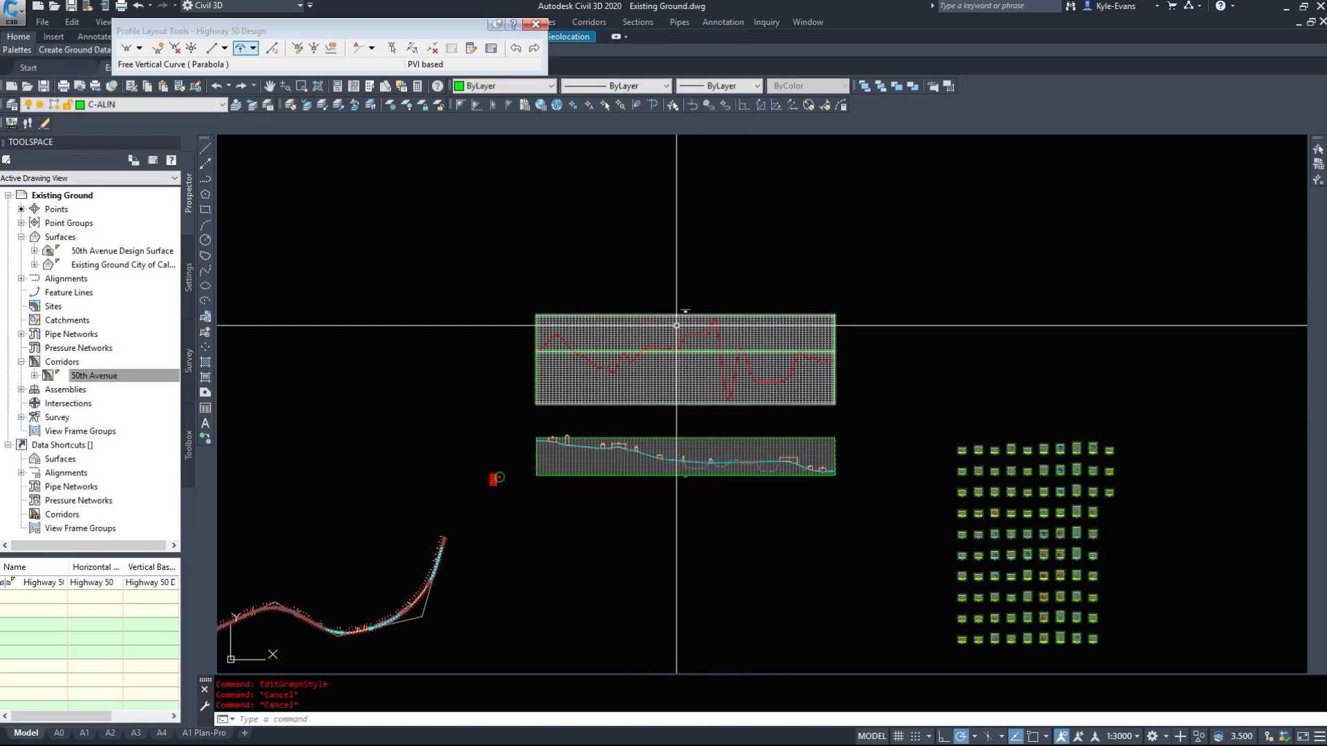
# Compare the mass haul line with the design profile, and examine the corridor's cut, fill and bridge stretches in plan.
pyautogui.scroll(6, 677, 325)
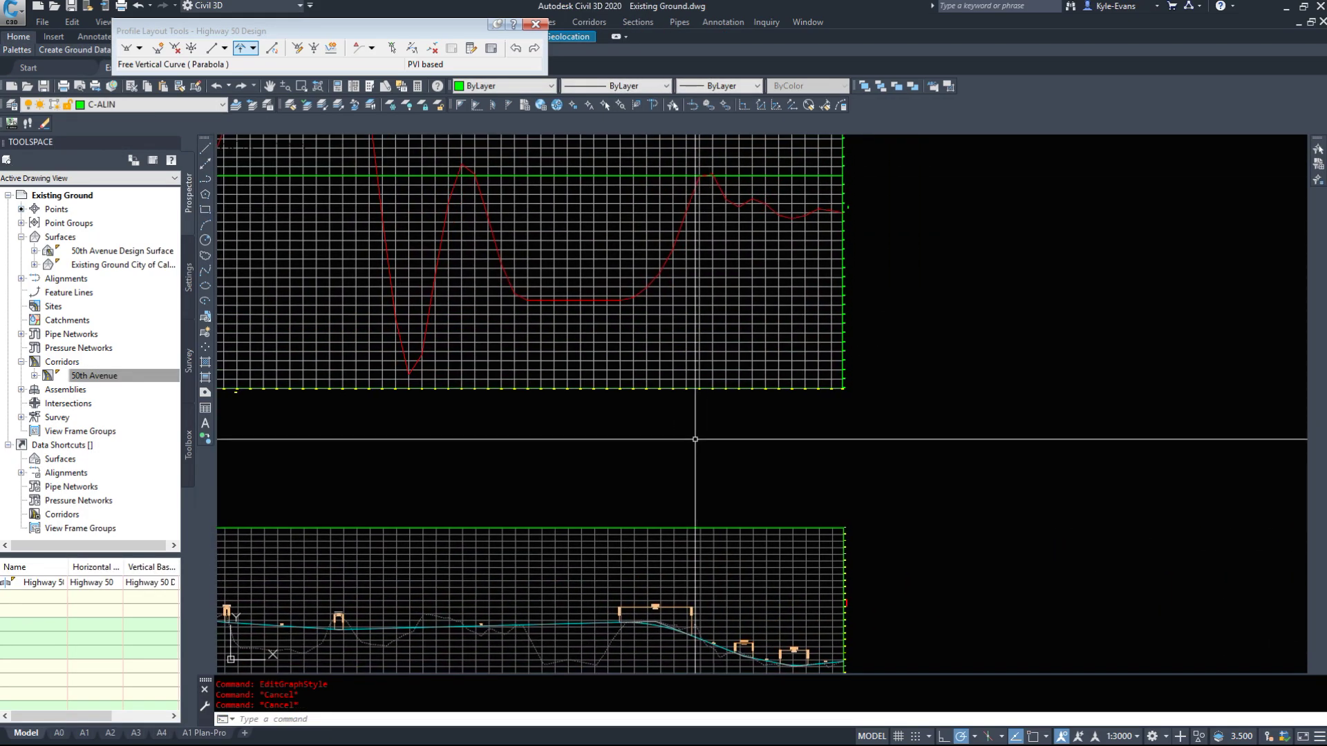
pyautogui.scroll(-4, 695, 439)
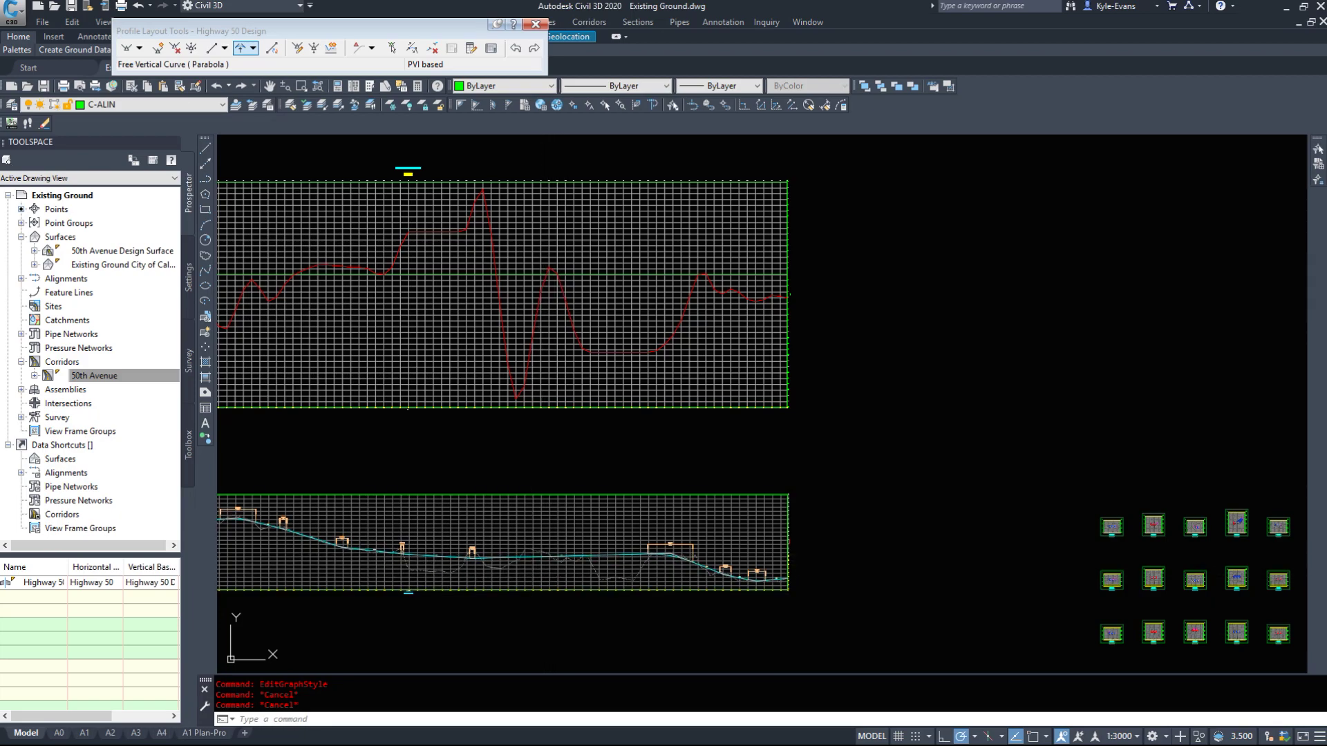
pyautogui.click(608, 555)
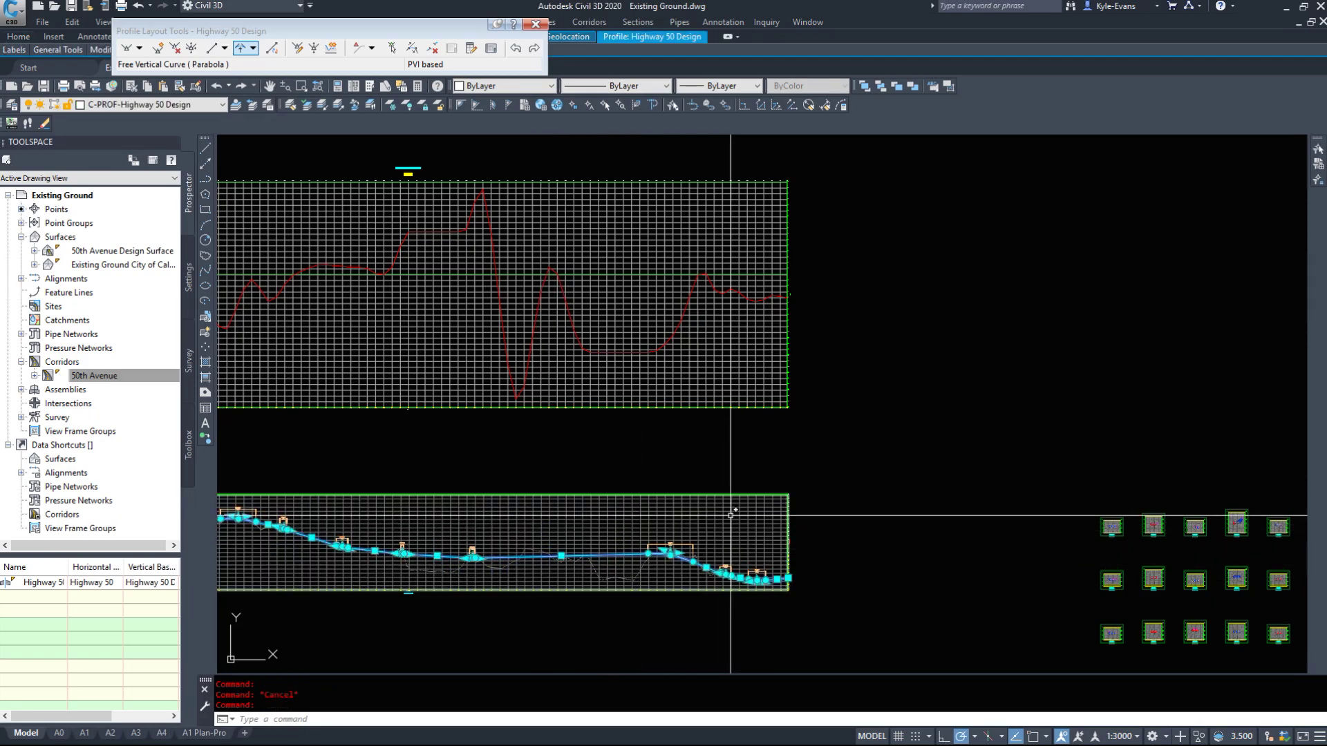
pyautogui.scroll(-5, 730, 515)
pyautogui.press('Escape')
pyautogui.scroll(6, 695, 563)
pyautogui.moveTo(683, 609); pyautogui.dragTo(776, 468, button='middle')
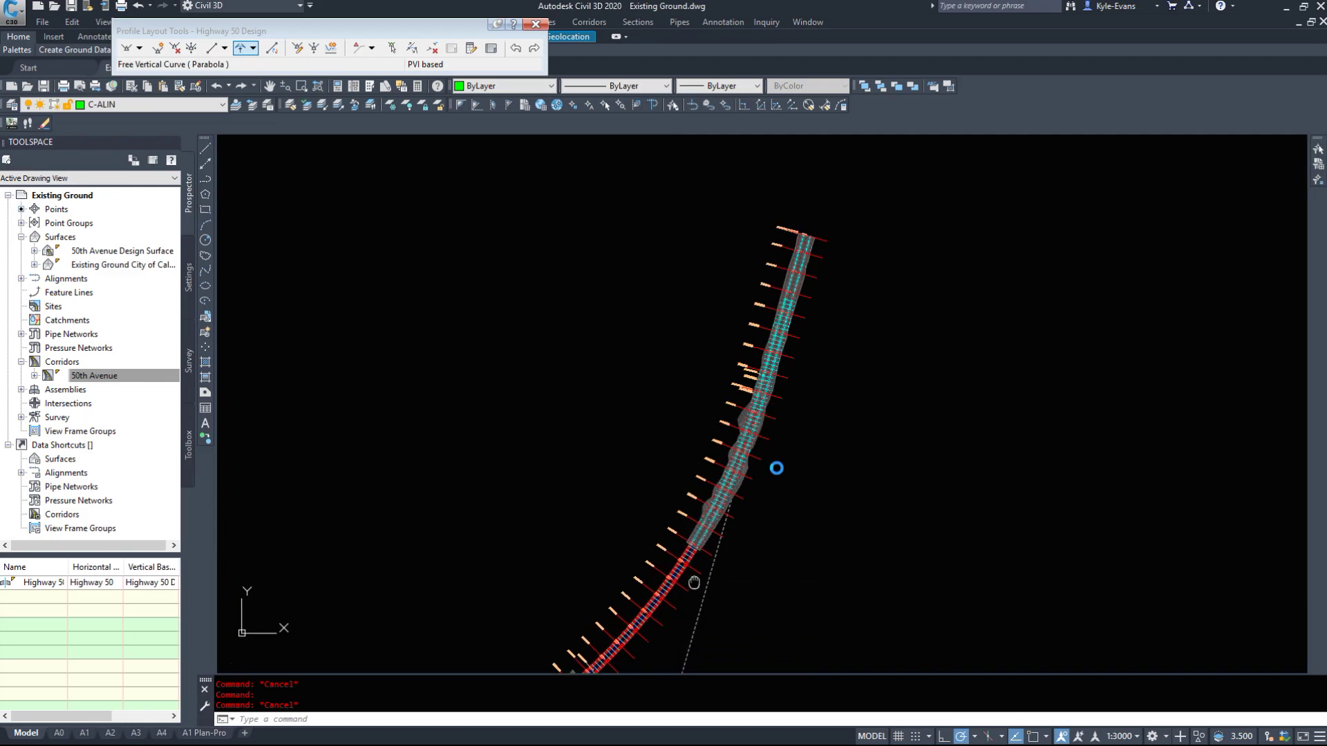
pyautogui.scroll(5, 758, 467)
pyautogui.moveTo(579, 576); pyautogui.dragTo(850, 259, button='middle')
pyautogui.scroll(-4, 722, 483)
pyautogui.moveTo(679, 506); pyautogui.dragTo(903, 389, button='middle')
pyautogui.scroll(3, 684, 499)
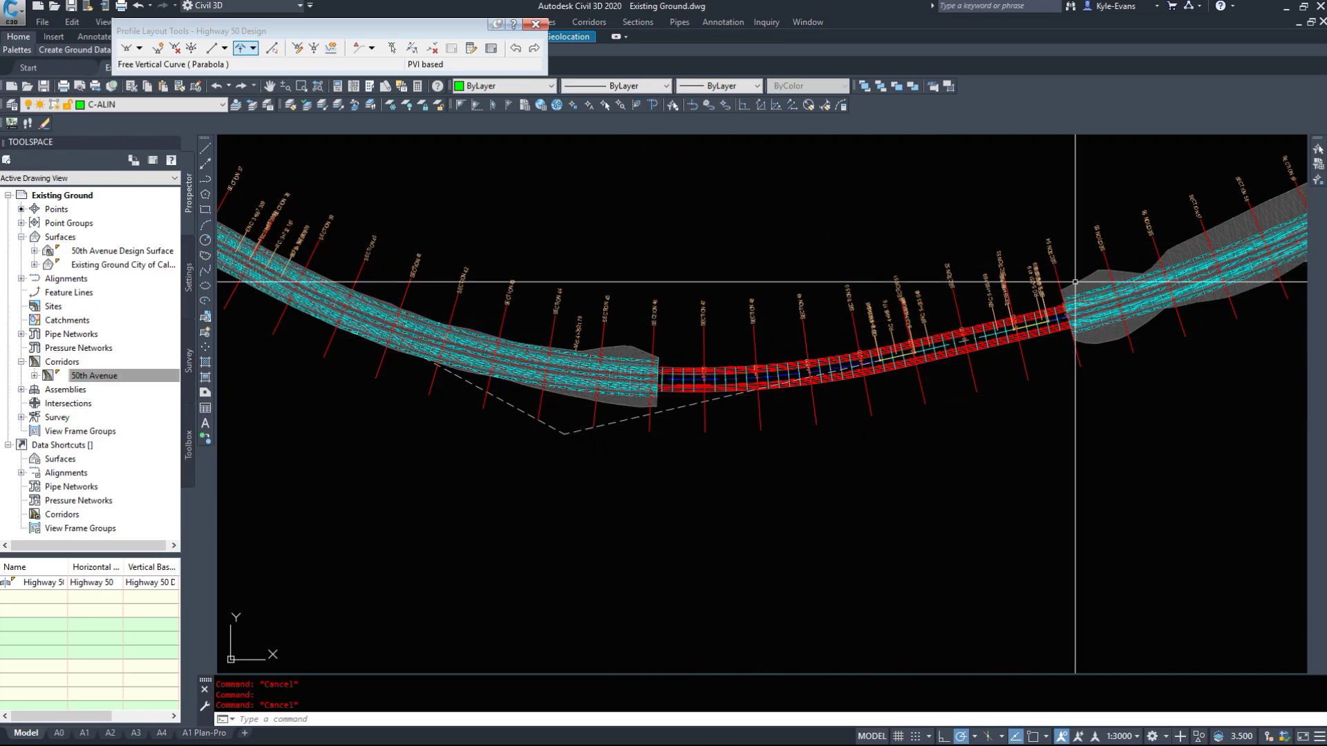
pyautogui.scroll(-5, 518, 396)
pyautogui.moveTo(929, 279); pyautogui.dragTo(270, 608, button='middle')
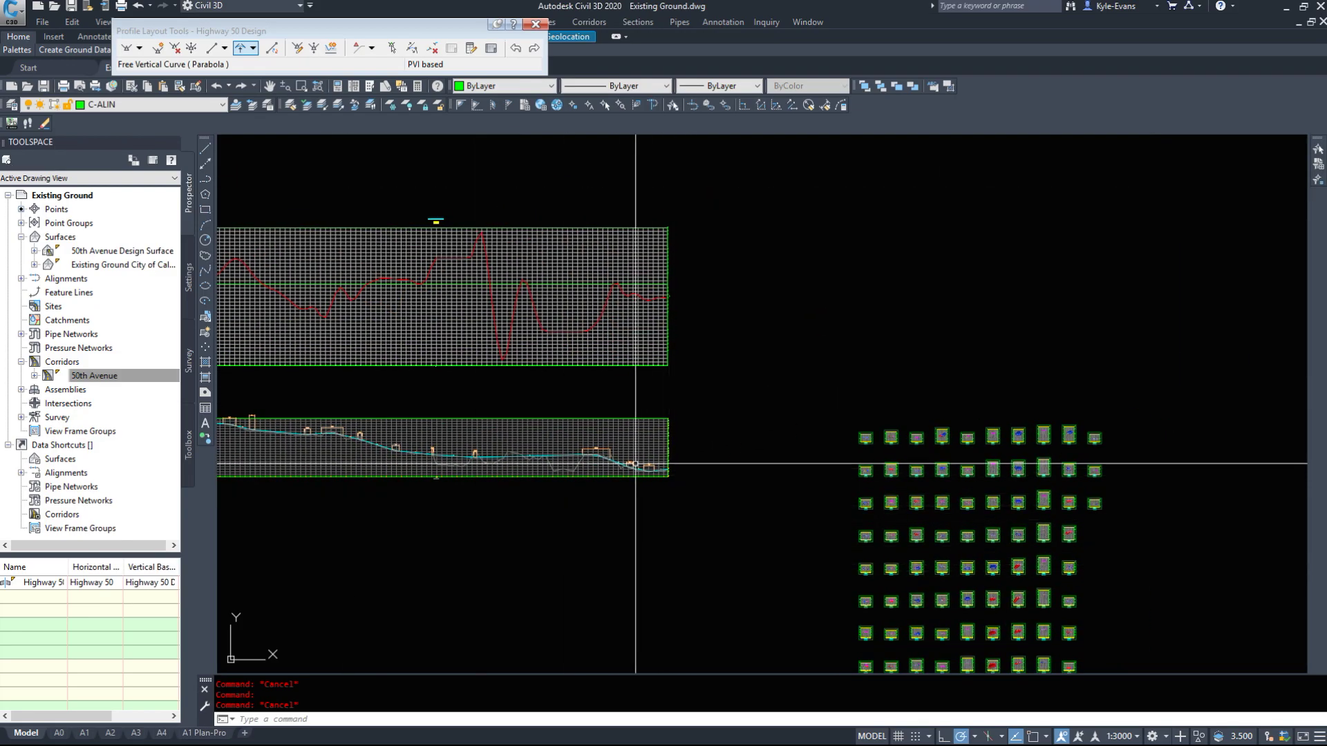
# Lower the design profile's PVI at station 8+428.993 to elevation 1047.181, and check the end of the mass haul line.
pyautogui.scroll(3, 634, 452)
pyautogui.click(581, 497)
pyautogui.scroll(-1, 589, 495)
pyautogui.scroll(4, 637, 525)
pyautogui.scroll(5, 832, 434)
pyautogui.scroll(-6, 691, 470)
pyautogui.scroll(2, 485, 472)
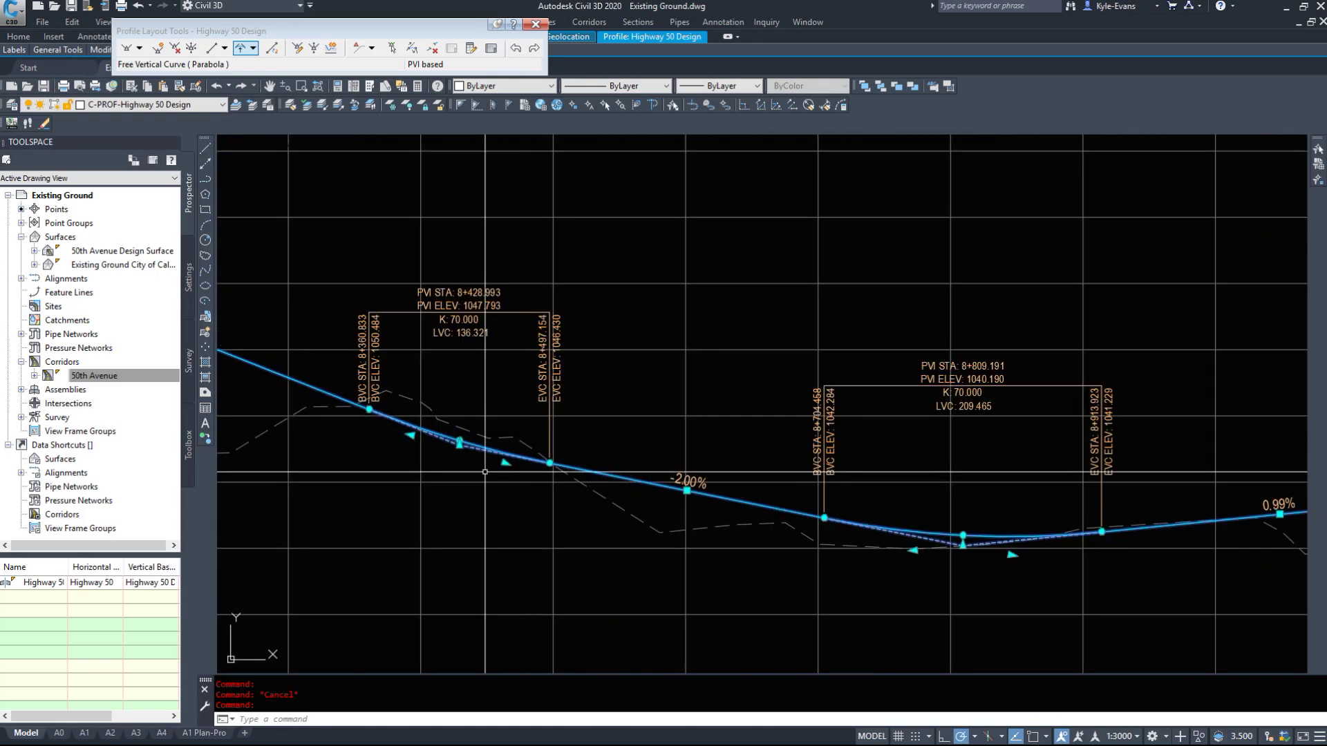
pyautogui.scroll(3, 466, 449)
pyautogui.click(451, 432)
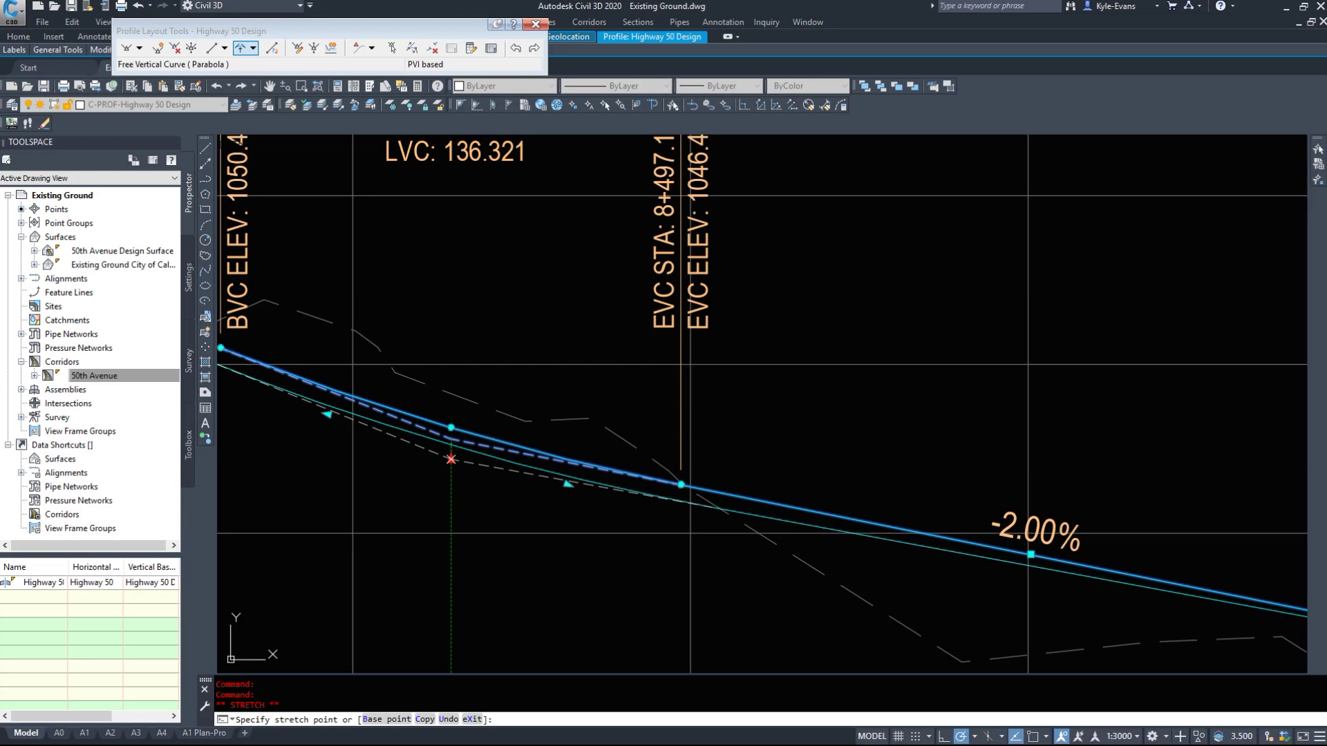
pyautogui.scroll(-10, 690, 532)
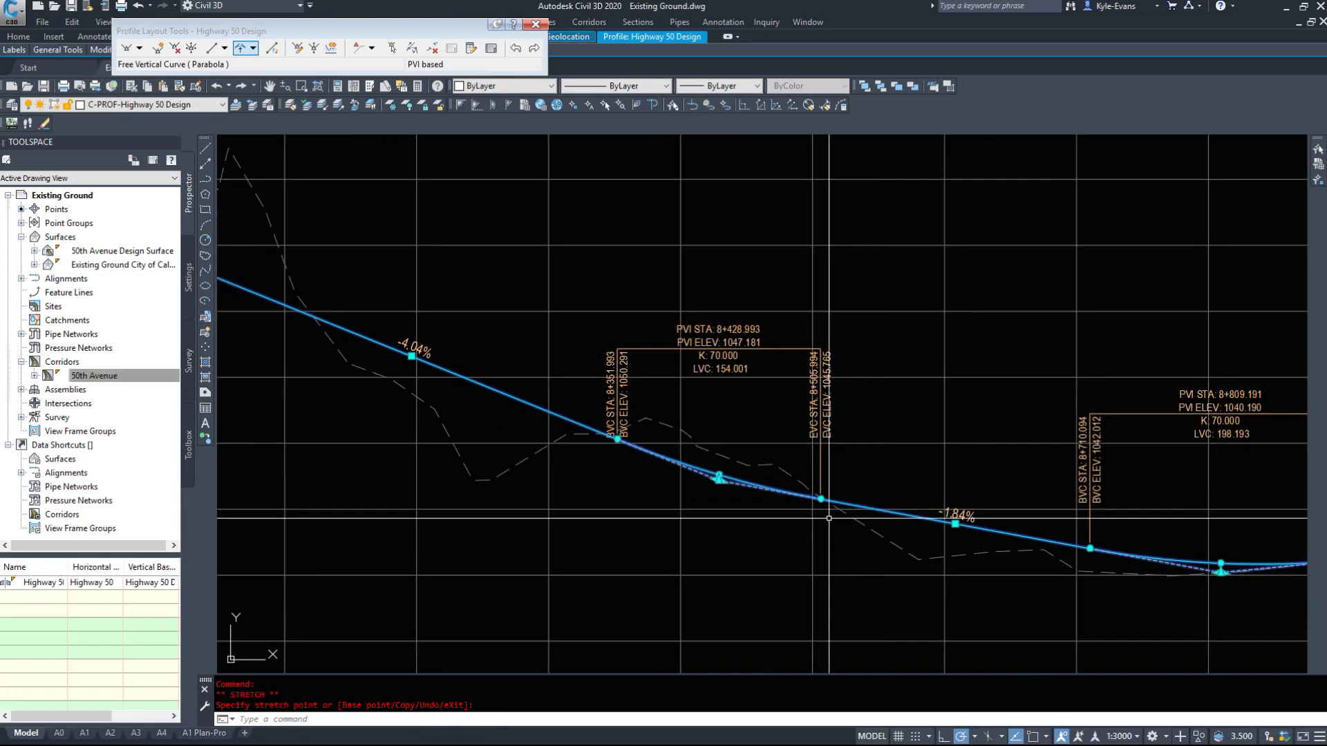
pyautogui.press('Escape')
pyautogui.scroll(10, 1004, 362)
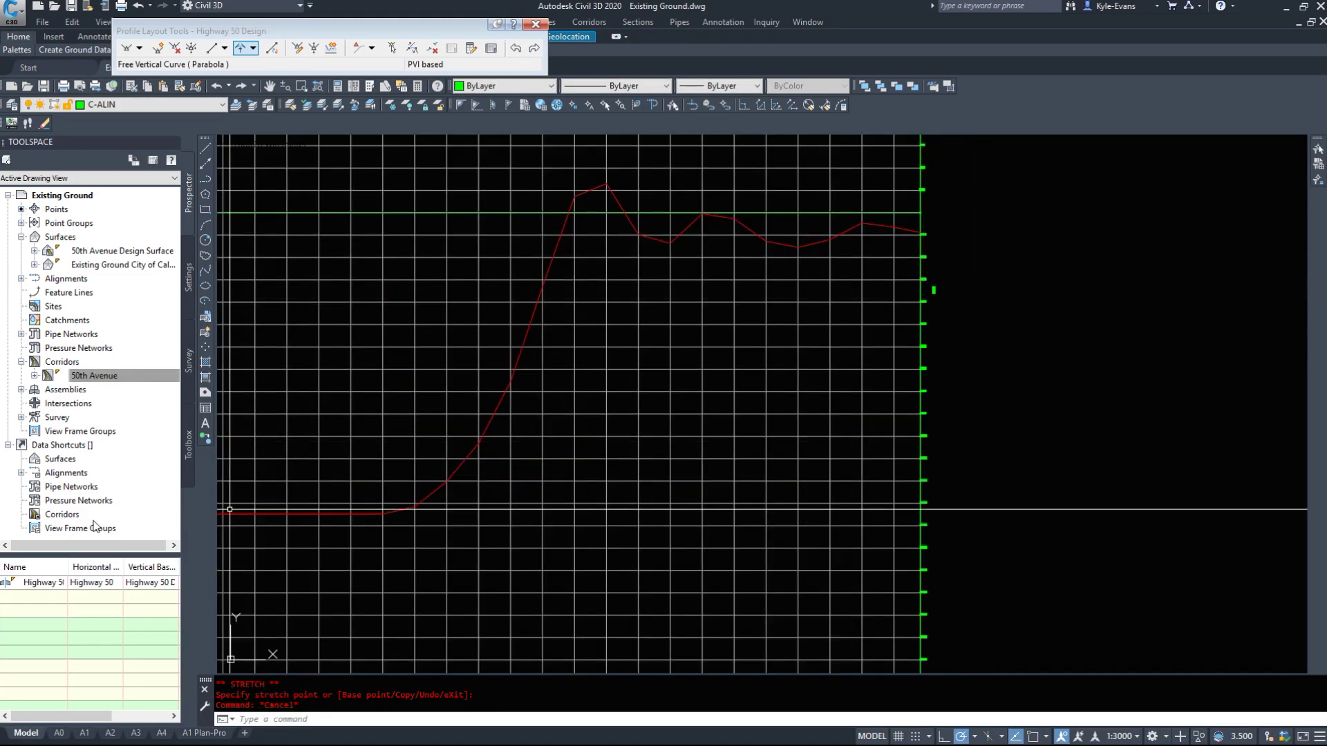
# Rebuild the 50th Avenue corridor and check the end of the mass haul line.
pyautogui.rightClick(102, 378)
pyautogui.click(145, 415)
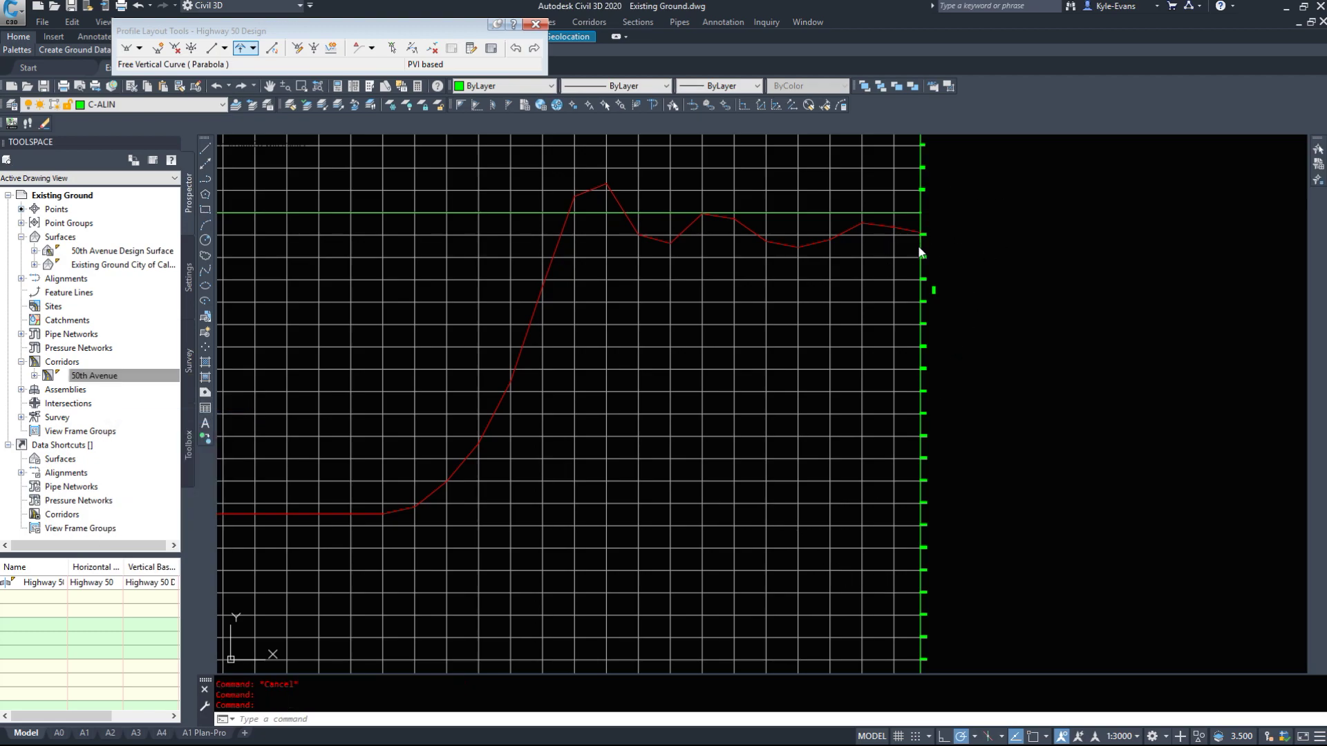
pyautogui.click(941, 248)
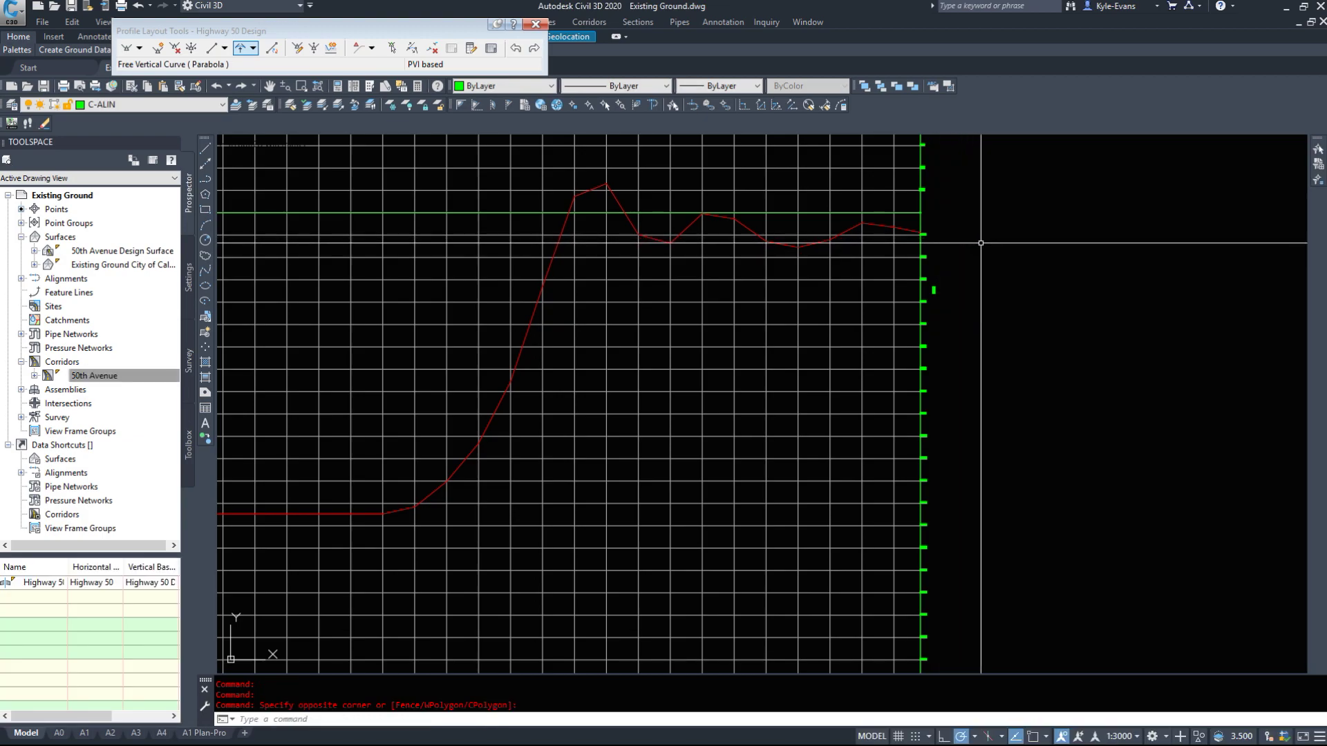
# Stretch the PVI at station 8+428.993 straight down by a distance of 1, and check the mass haul line.
pyautogui.scroll(-8, 912, 199)
pyautogui.scroll(10, 878, 285)
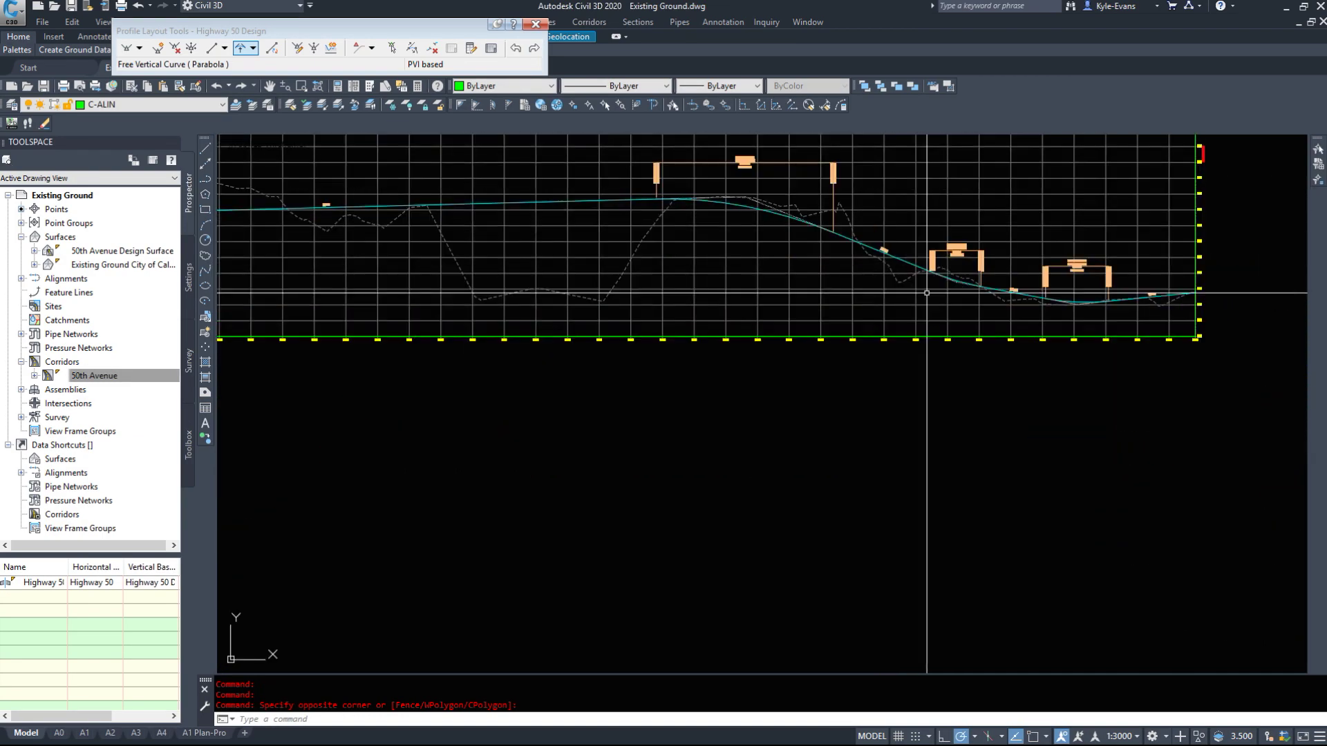
pyautogui.click(981, 263)
pyautogui.scroll(4, 982, 263)
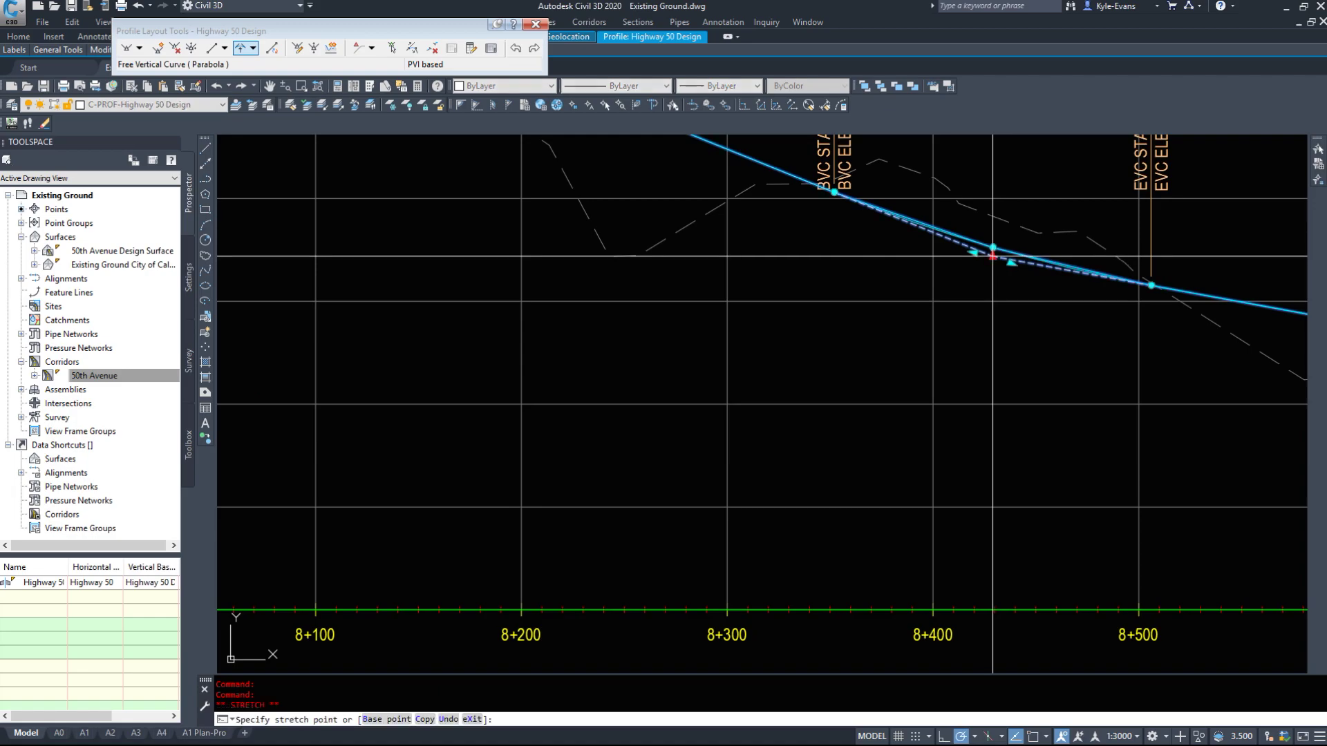
pyautogui.scroll(2, 992, 255)
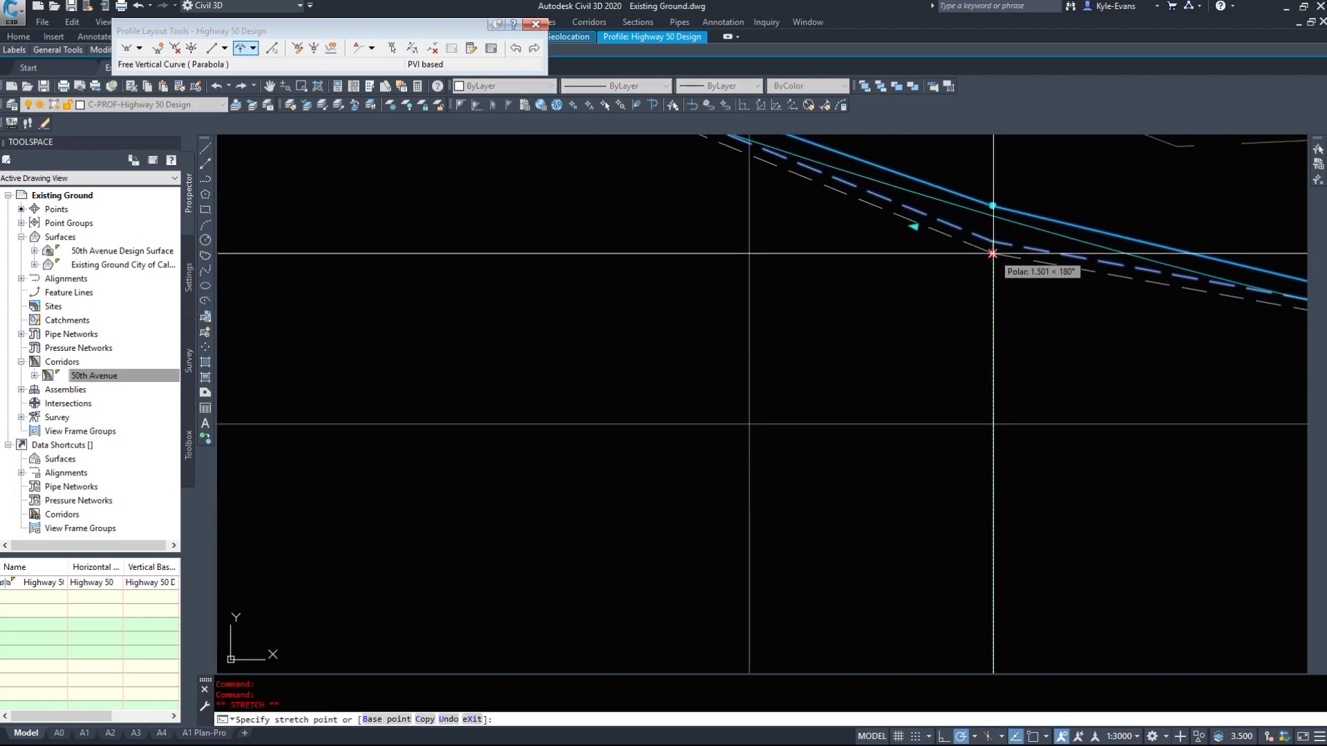
pyautogui.press('Return')
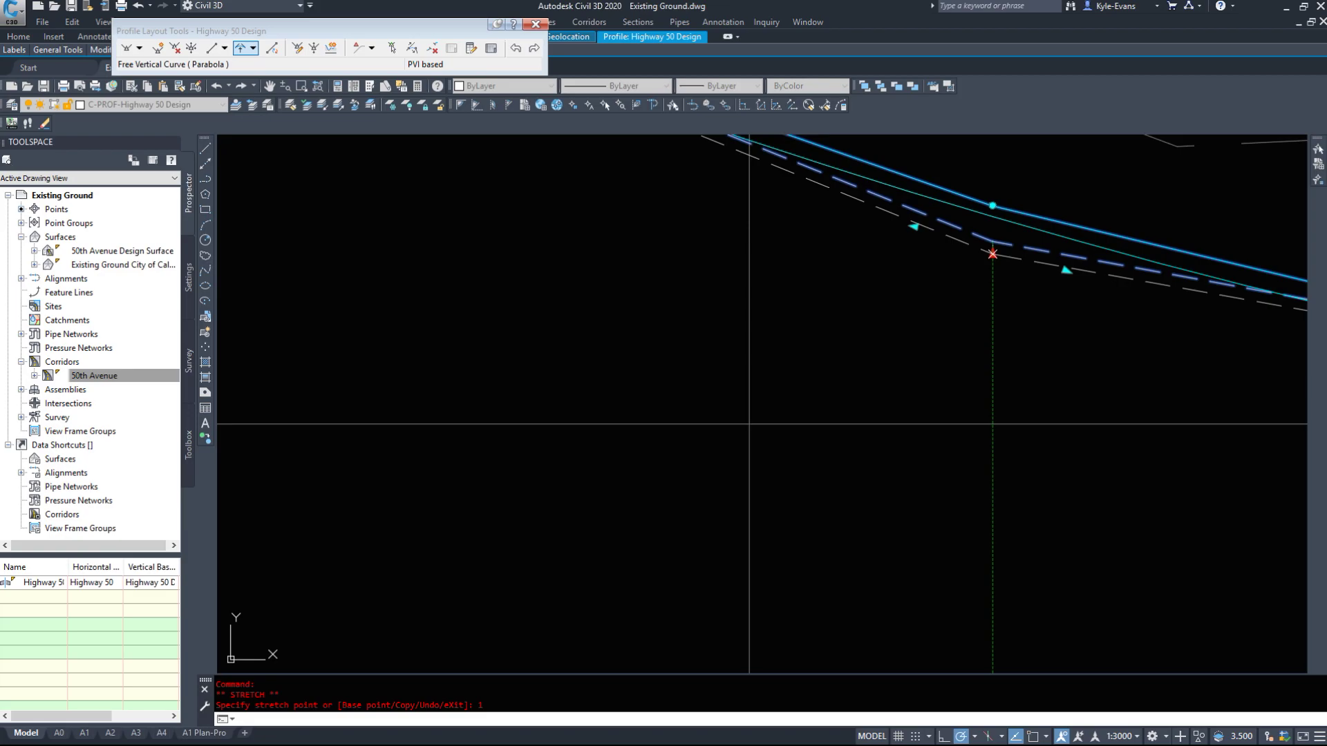
pyautogui.scroll(-10, 749, 424)
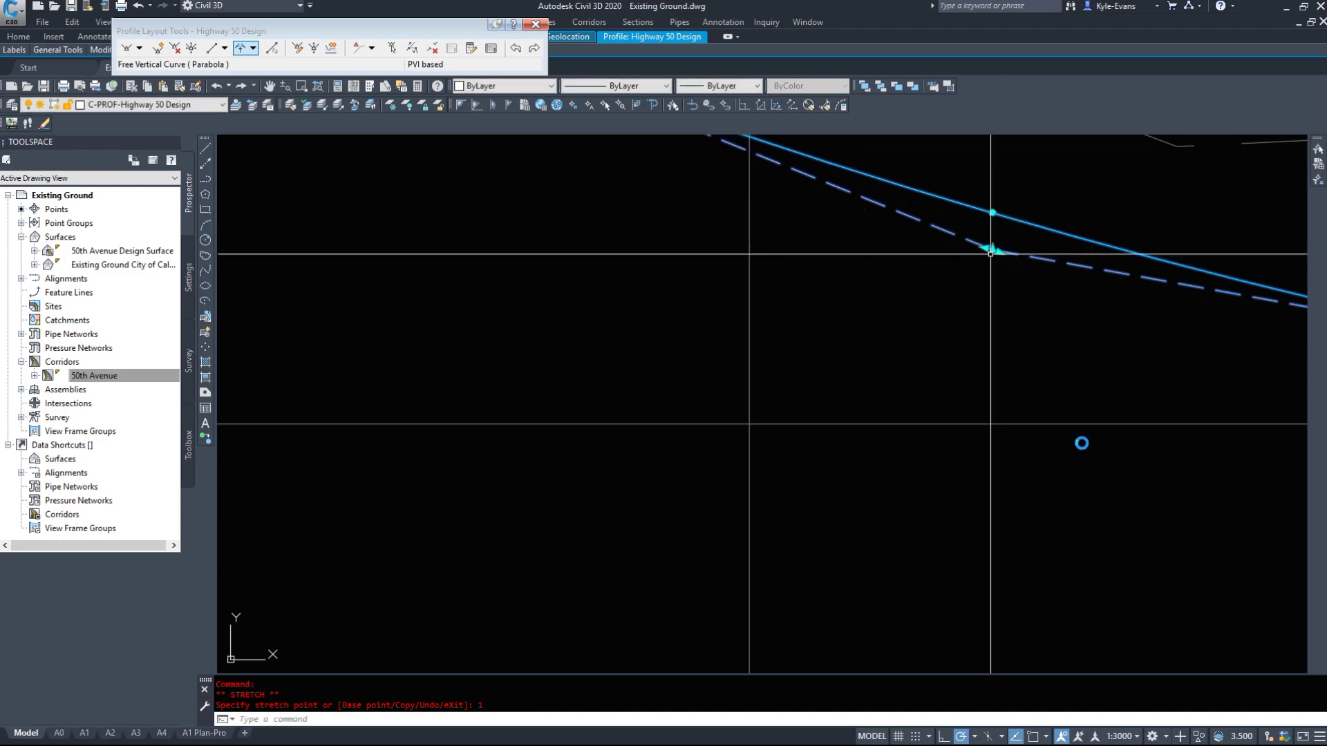
pyautogui.scroll(8, 580, 208)
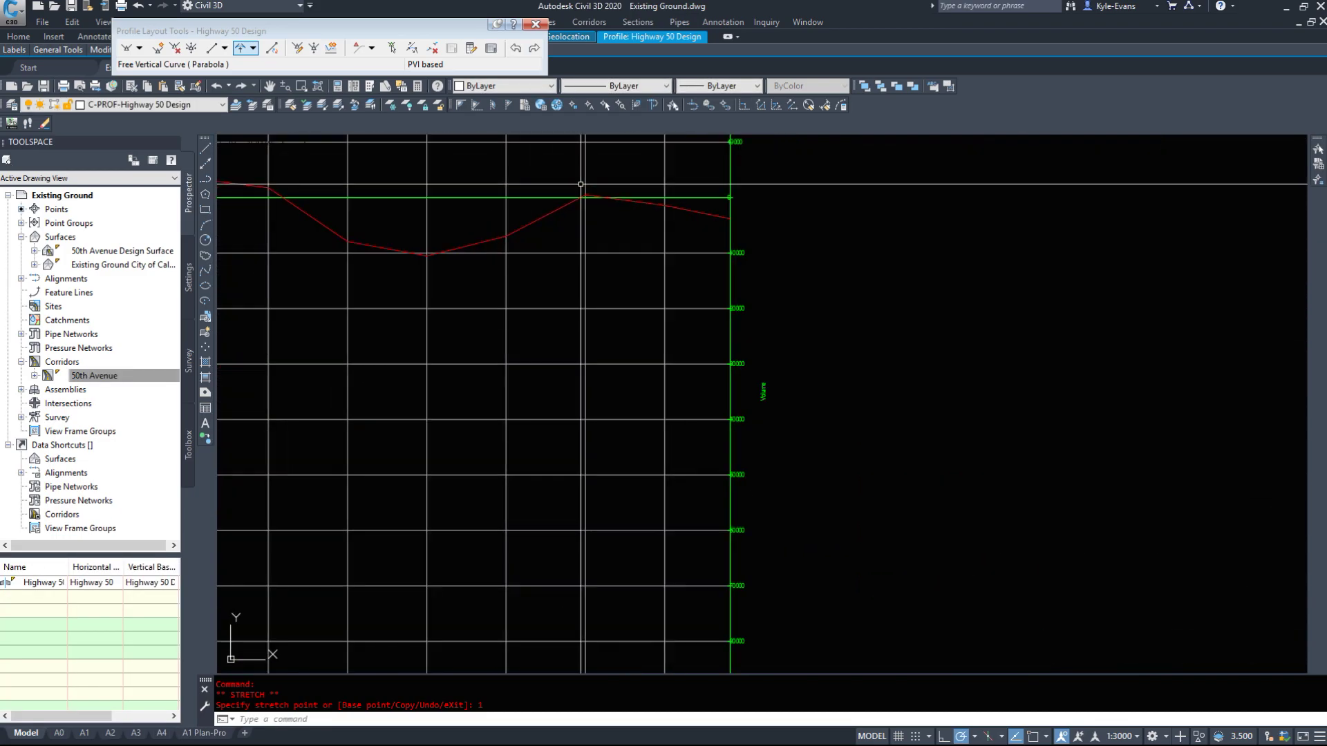
pyautogui.press('Escape')
# Examine the whole mass haul line against its zero line and the design profile, from the start station to the end.
pyautogui.scroll(-4, 791, 294)
pyautogui.scroll(-2, 803, 279)
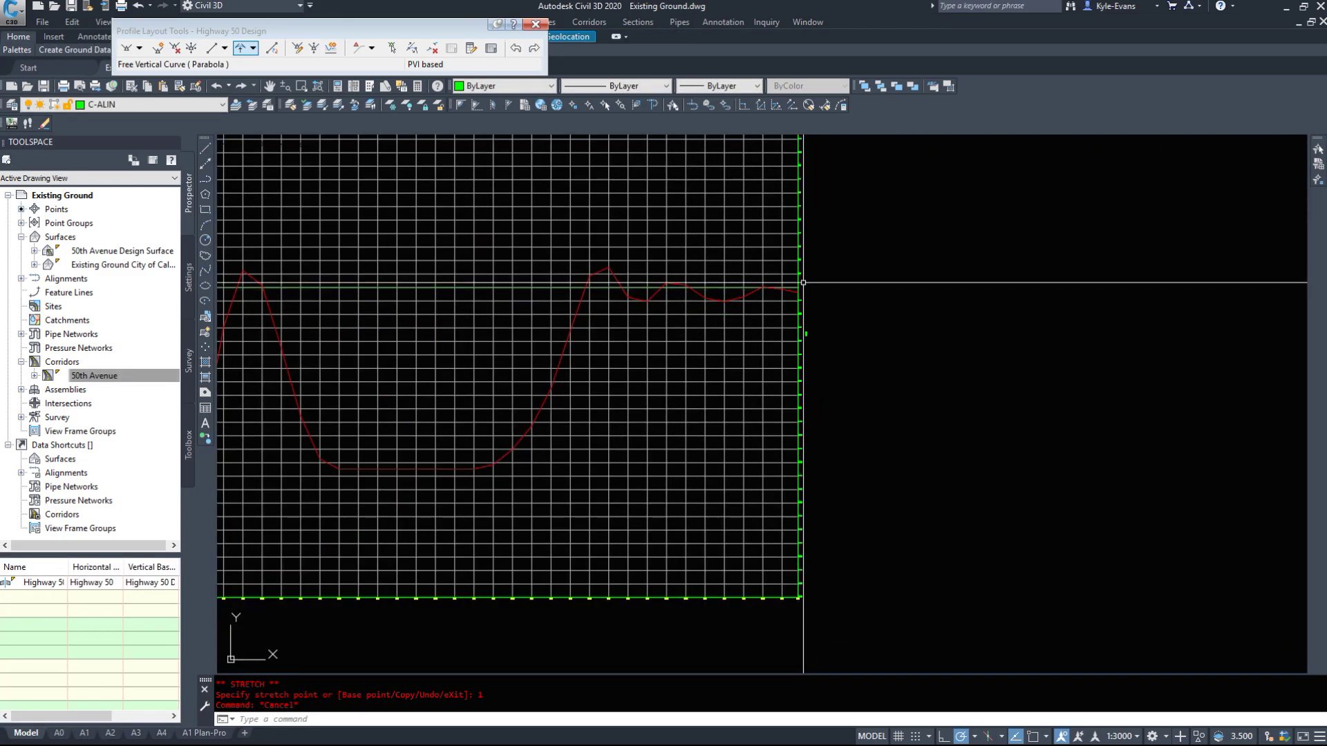
pyautogui.scroll(5, 805, 275)
pyautogui.scroll(-3, 727, 359)
pyautogui.scroll(-8, 800, 415)
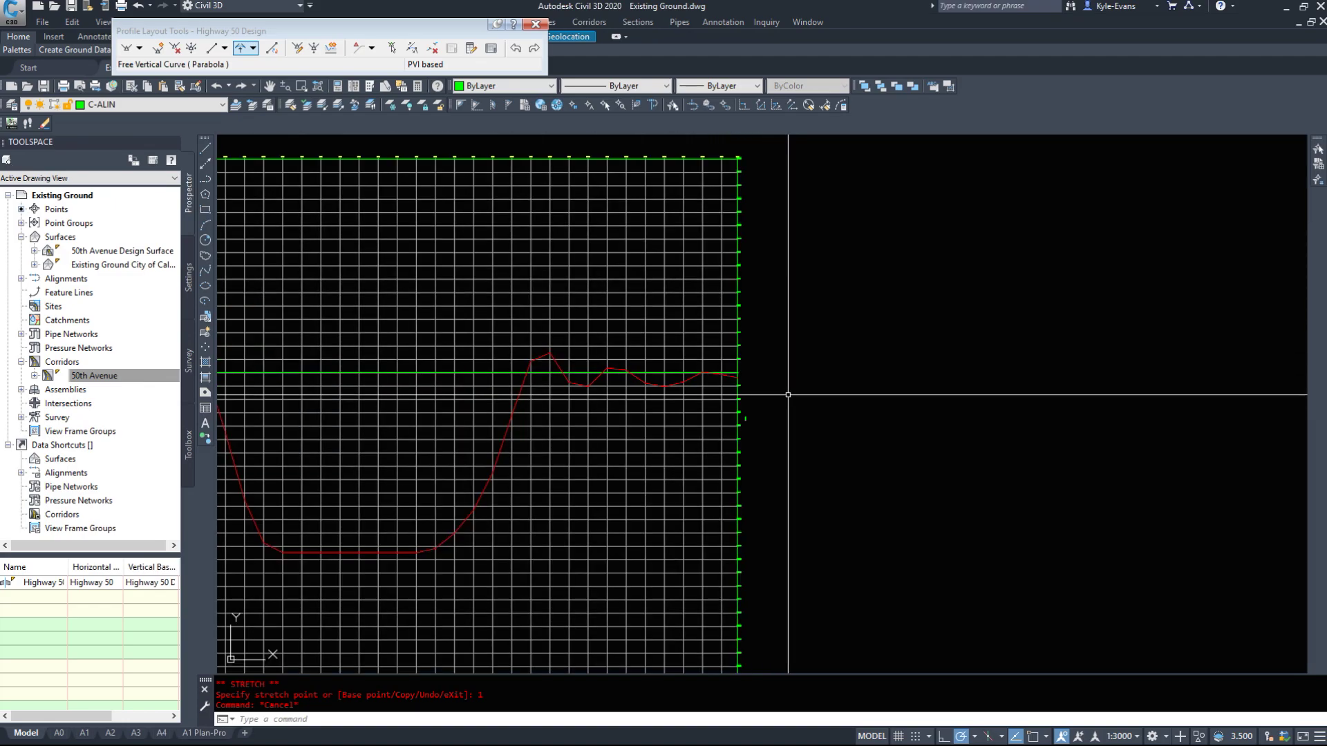
pyautogui.scroll(2, 801, 440)
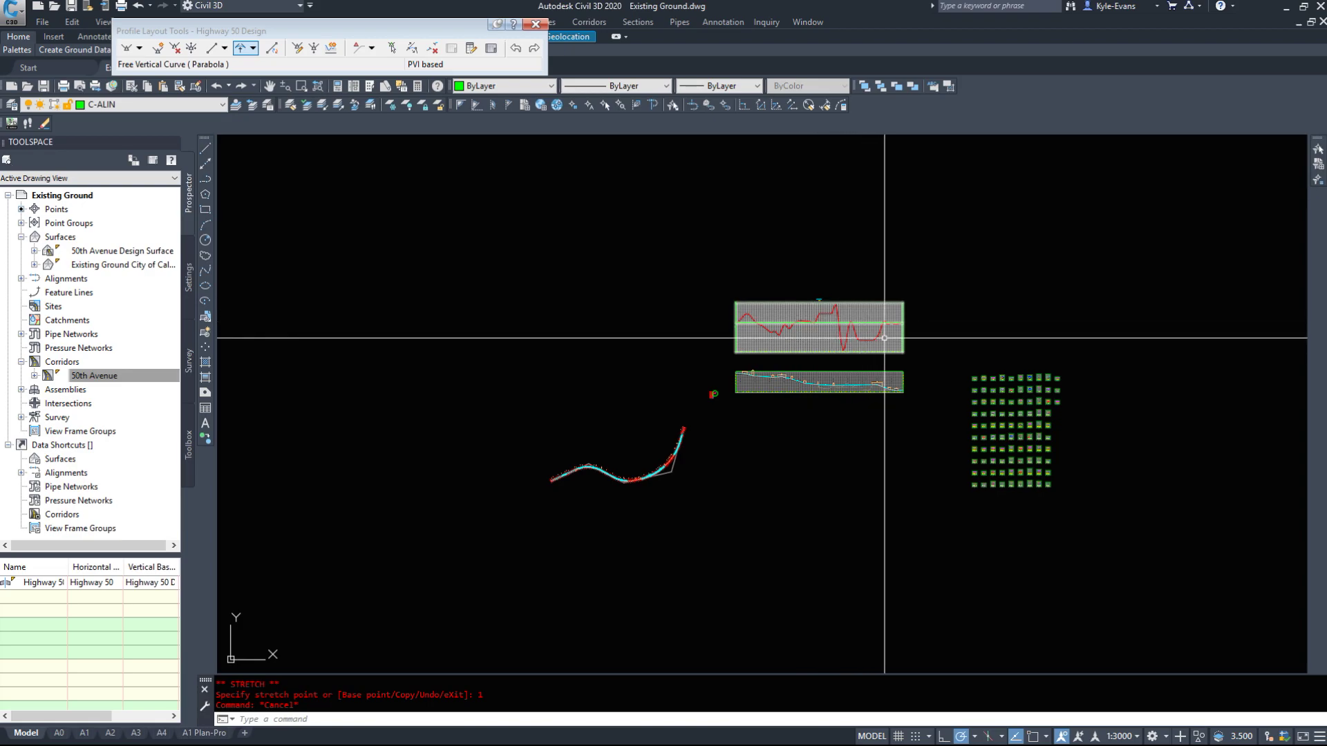
pyautogui.scroll(4, 884, 338)
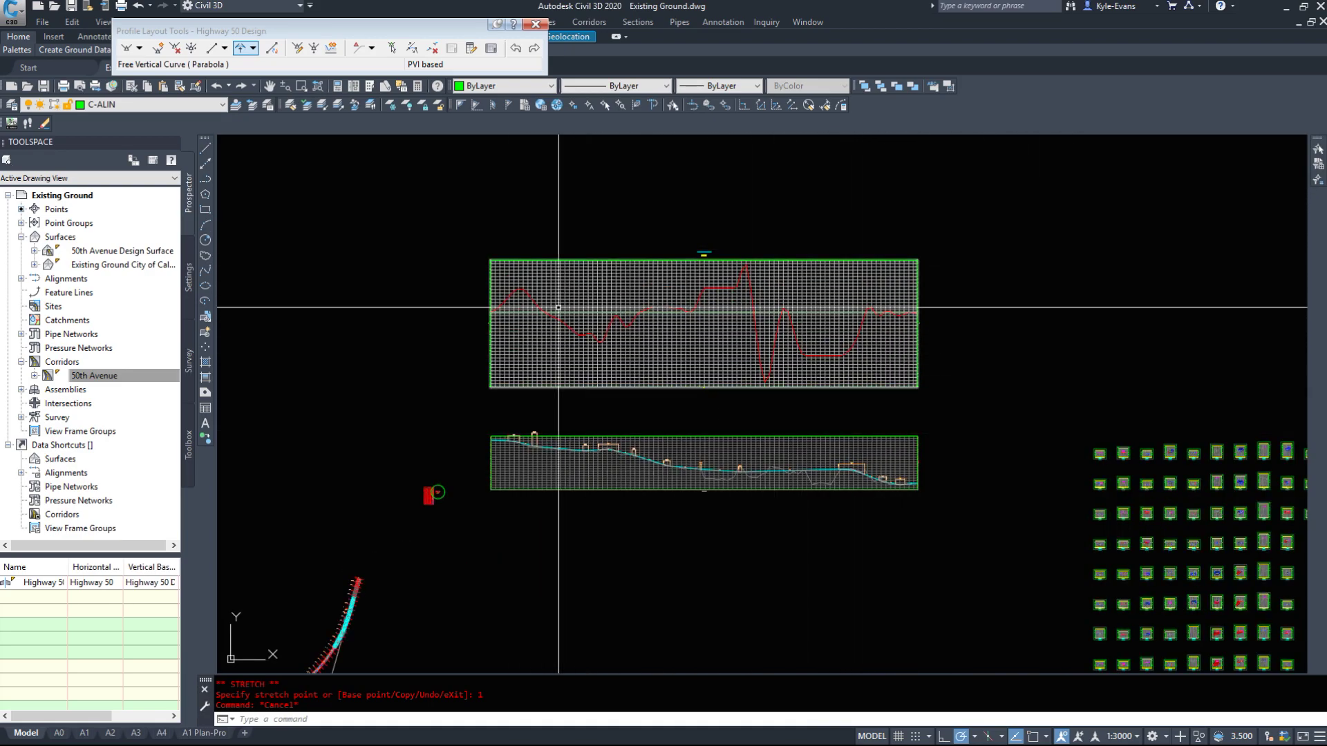
pyautogui.scroll(2, 801, 356)
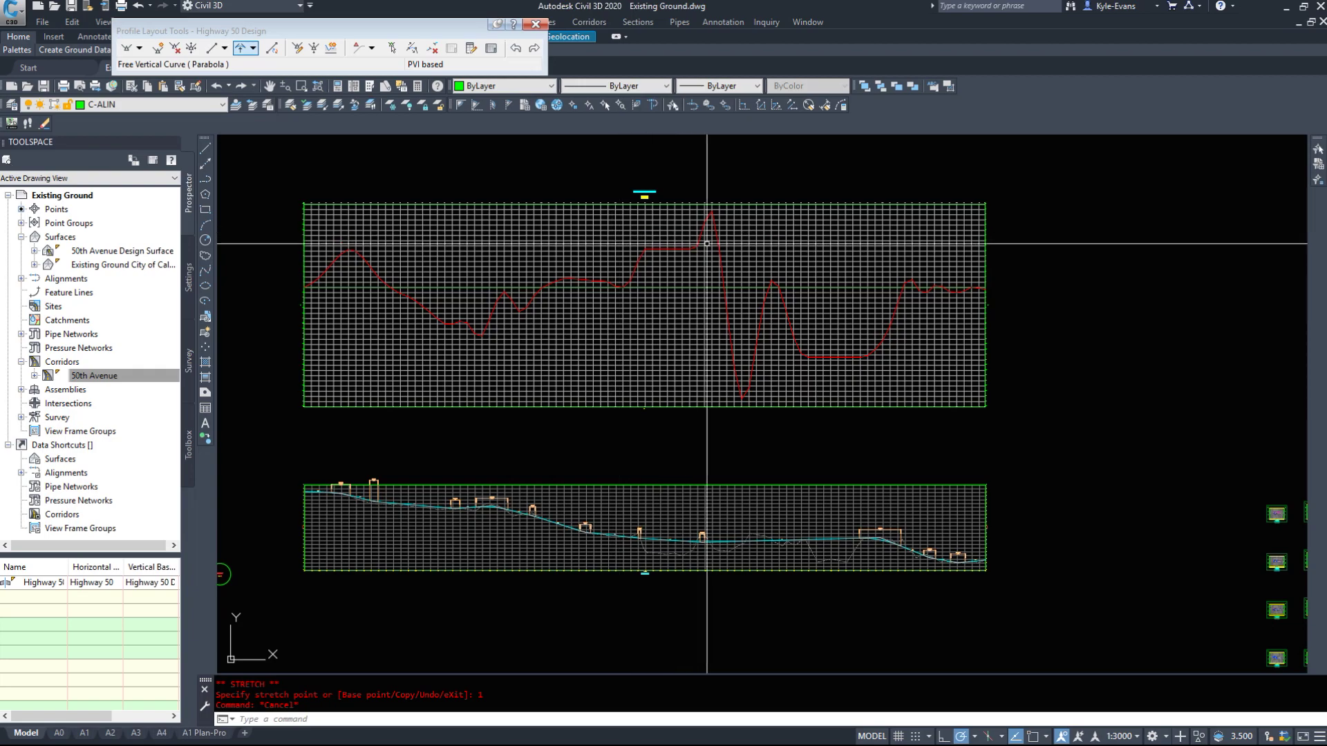
pyautogui.scroll(1, 786, 304)
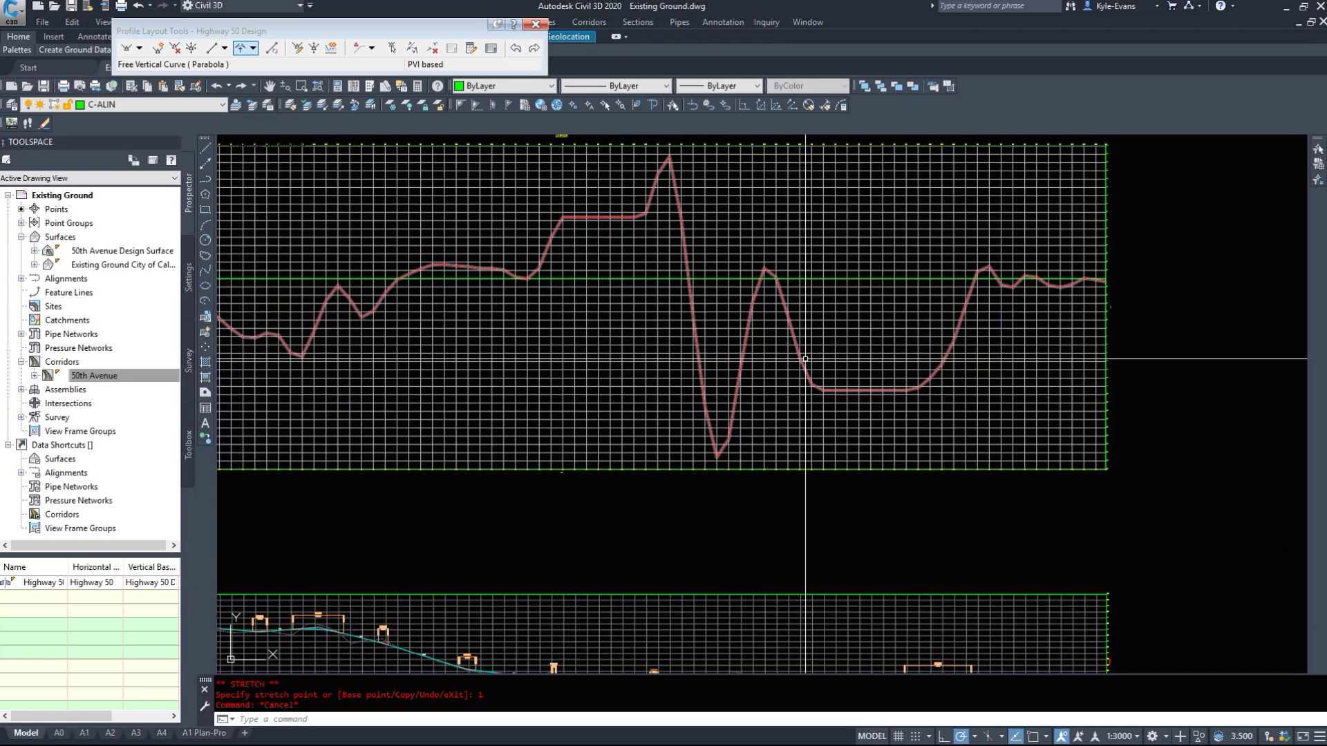
pyautogui.scroll(-2, 1025, 293)
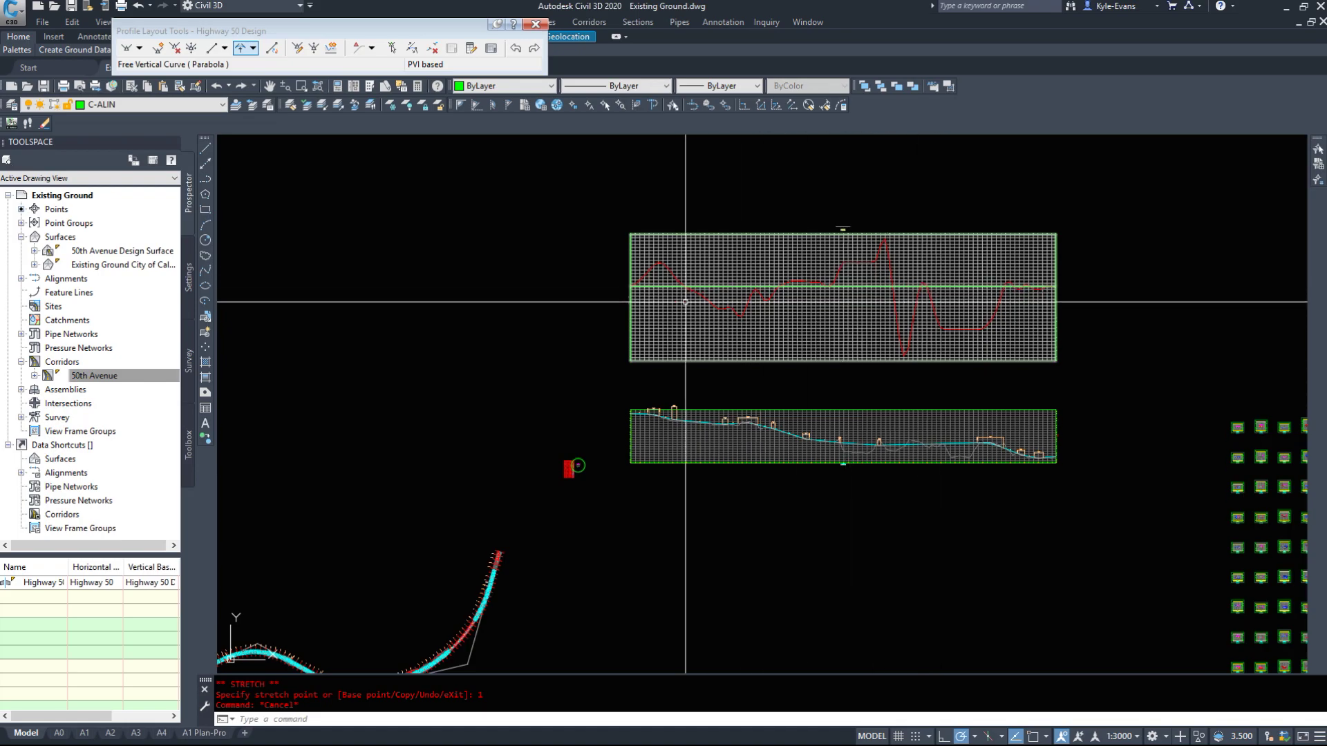
pyautogui.scroll(2, 1002, 287)
pyautogui.scroll(-2, 1050, 291)
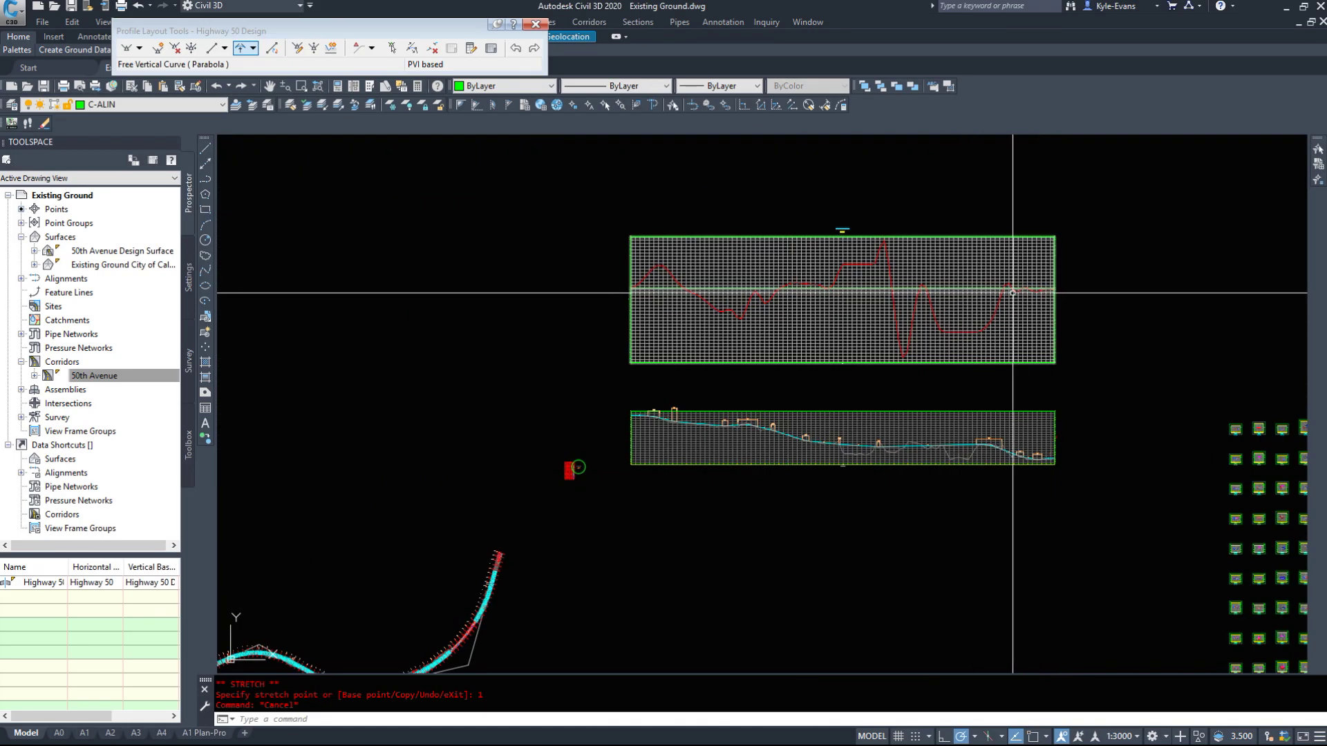
pyautogui.scroll(2, 1012, 293)
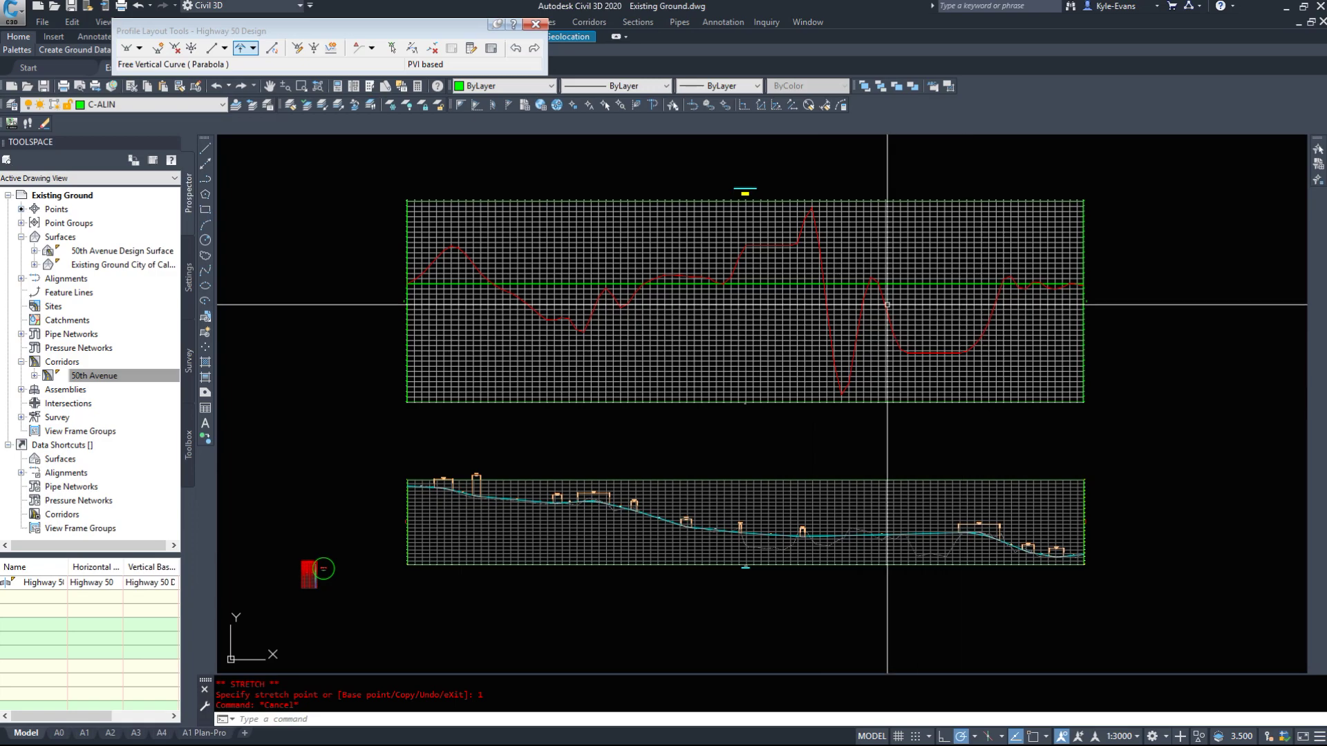
# Look through the section views, and inspect the pavement structure above the existing ground at station 4+600.
pyautogui.moveTo(1013, 414); pyautogui.dragTo(507, 235, button='middle')
pyautogui.scroll(-3, 507, 236)
pyautogui.scroll(4, 625, 338)
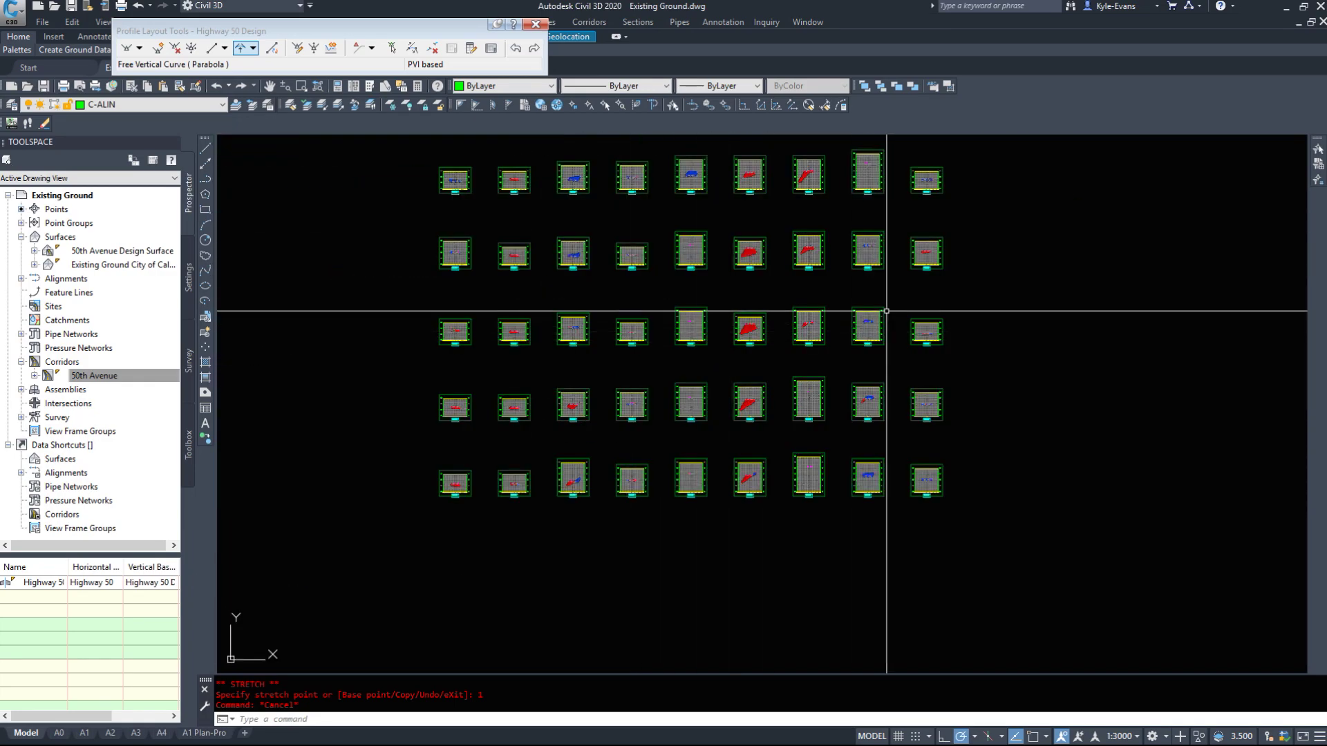
pyautogui.scroll(5, 800, 355)
pyautogui.scroll(-6, 800, 361)
pyautogui.scroll(4, 813, 328)
pyautogui.moveTo(781, 453); pyautogui.dragTo(806, 356, button='middle')
pyautogui.moveTo(608, 636); pyautogui.dragTo(646, 276, button='middle')
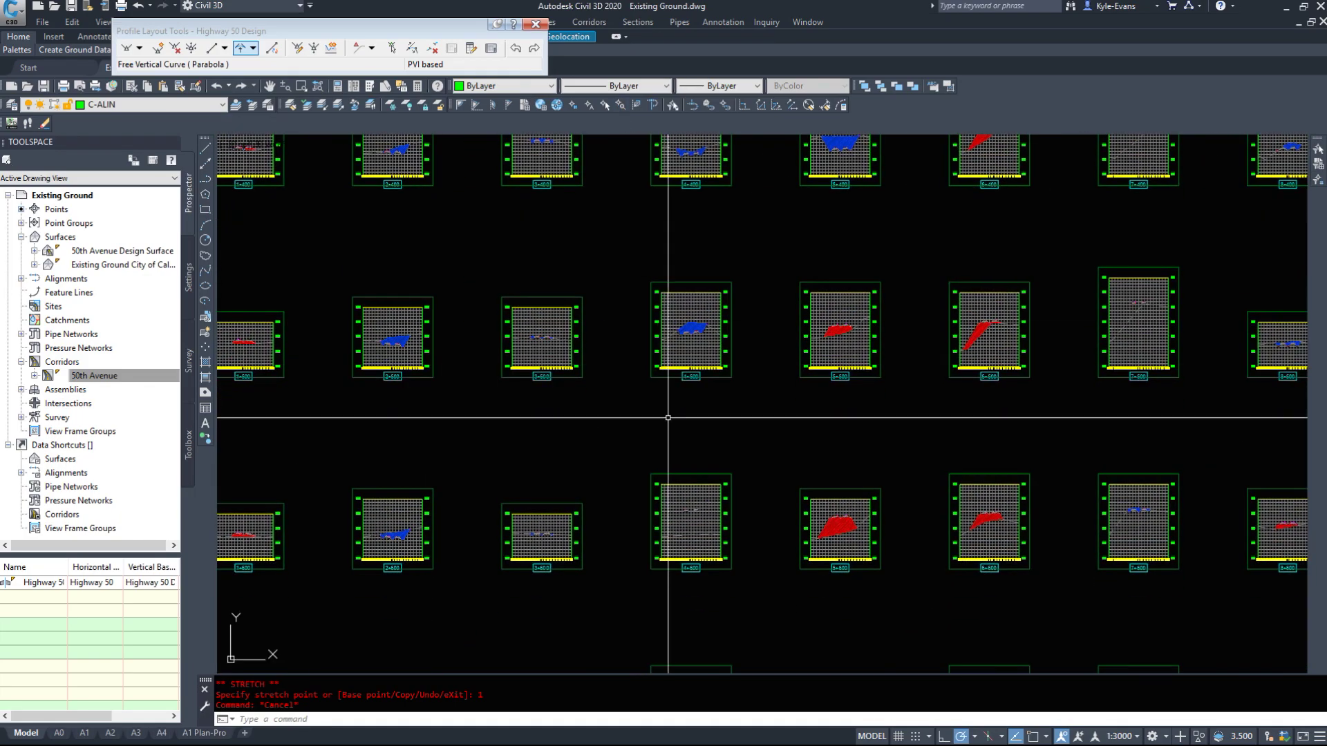
pyautogui.moveTo(704, 546); pyautogui.dragTo(736, 468, button='middle')
pyautogui.scroll(6, 737, 467)
pyautogui.scroll(6, 664, 331)
pyautogui.click(623, 349)
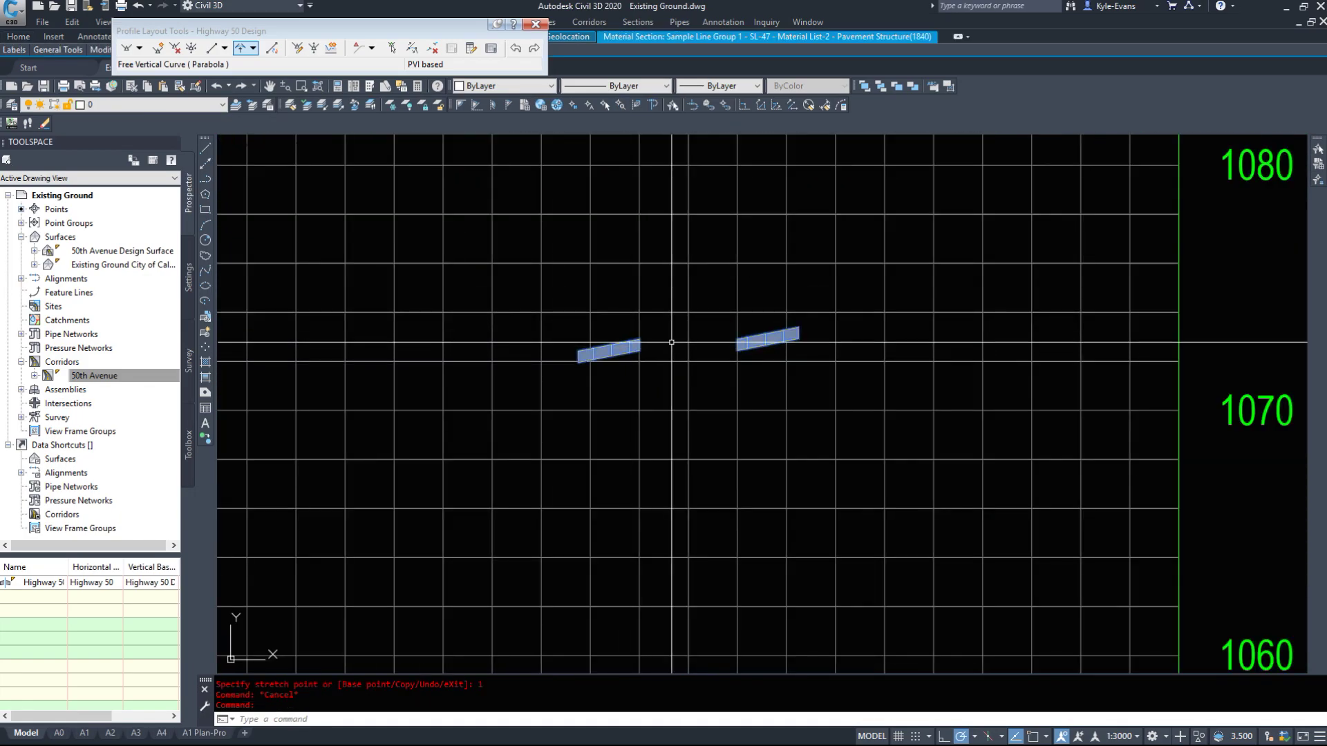
pyautogui.scroll(-4, 745, 366)
pyautogui.press('Escape')
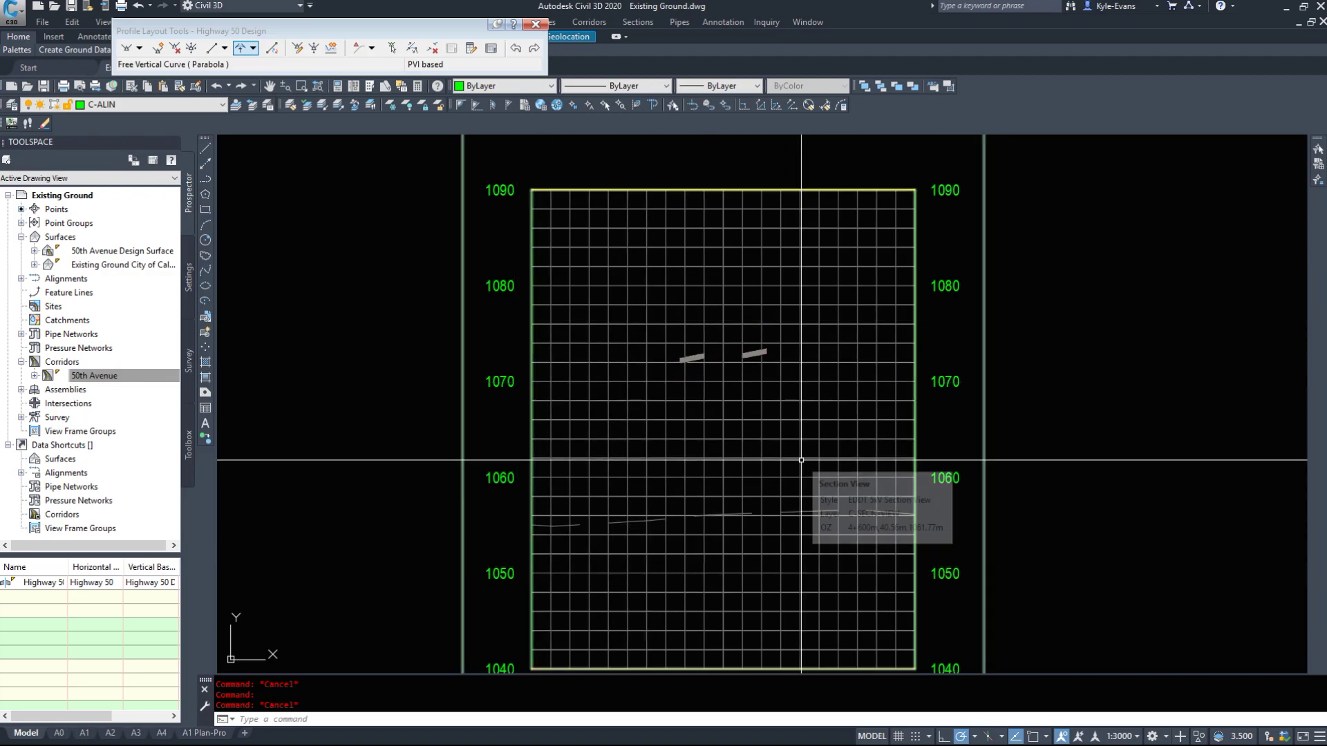
pyautogui.scroll(-5, 801, 460)
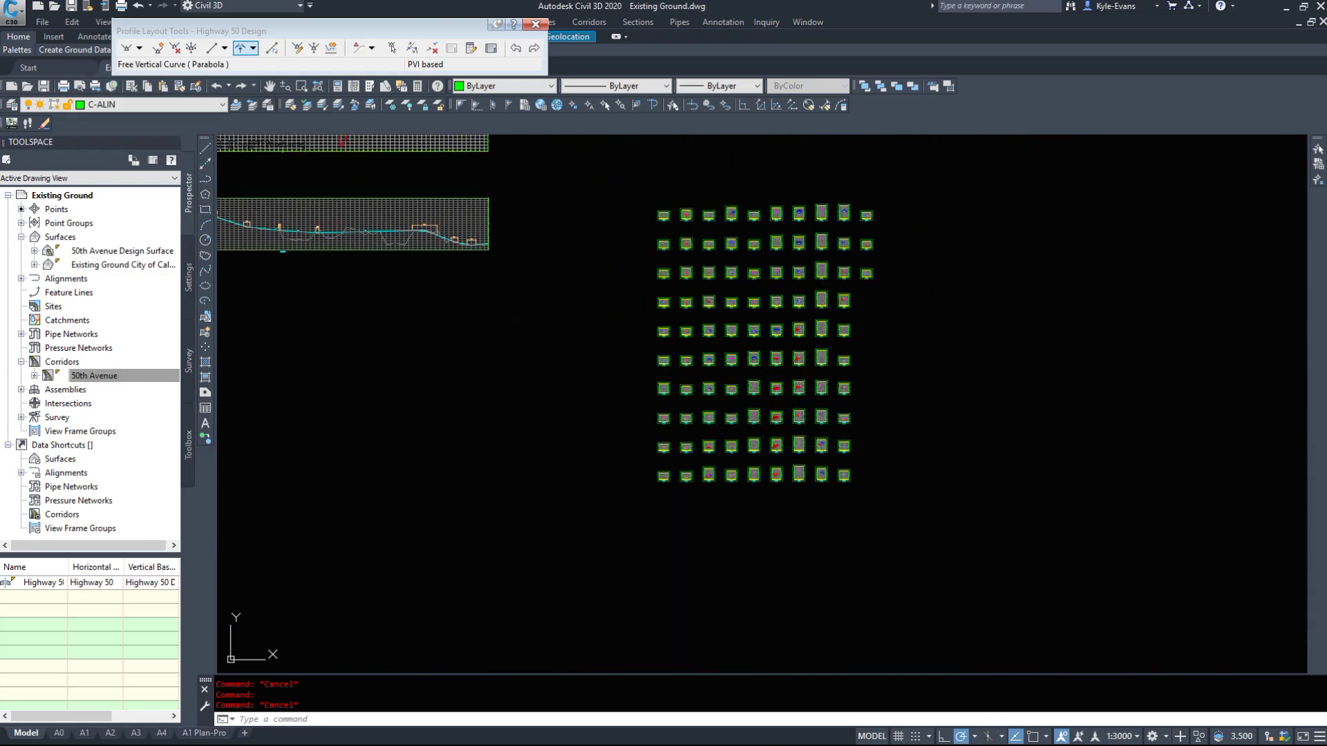